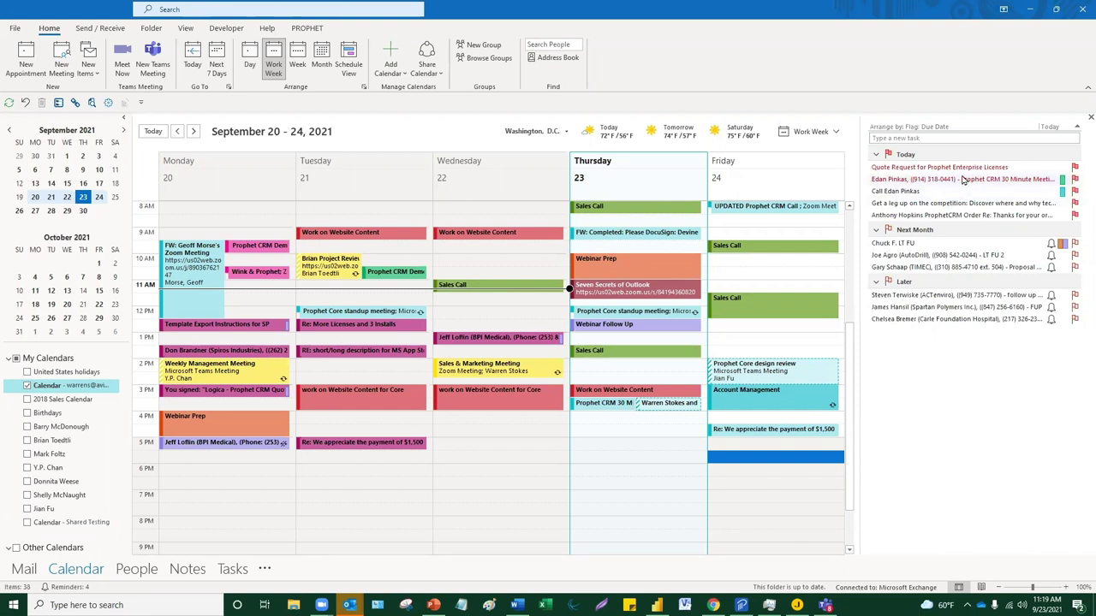
View the calendar's October 4 - 8, 2021 work week, then return to September 20 - 24 and select Thursday's 7 PM slot.
{"action": "mouse_move", "coordinate": [948, 190]}
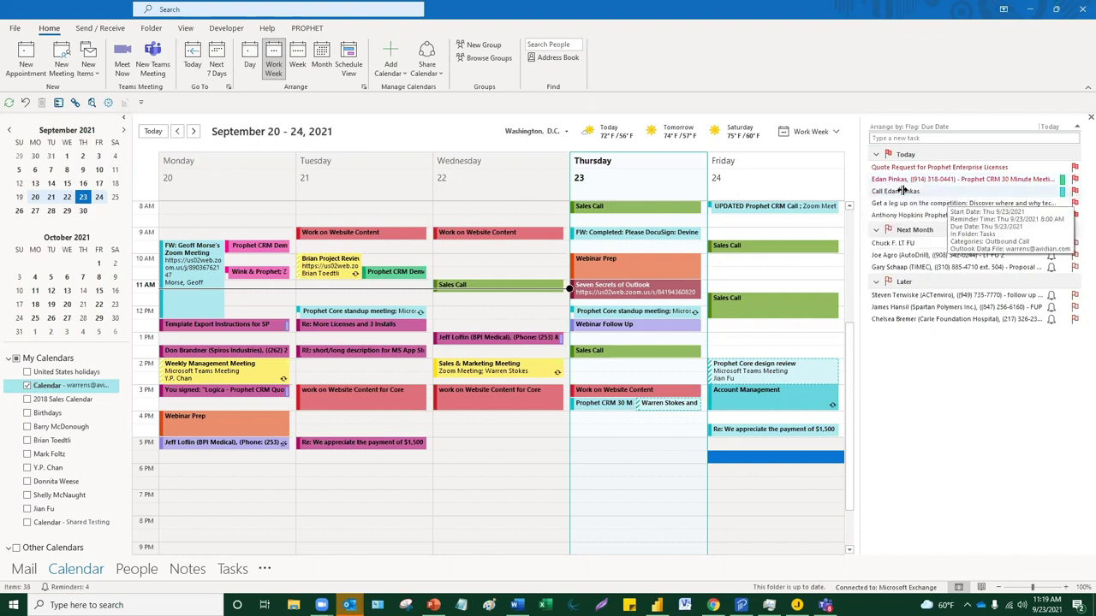
{"action": "left_click", "coordinate": [35, 276]}
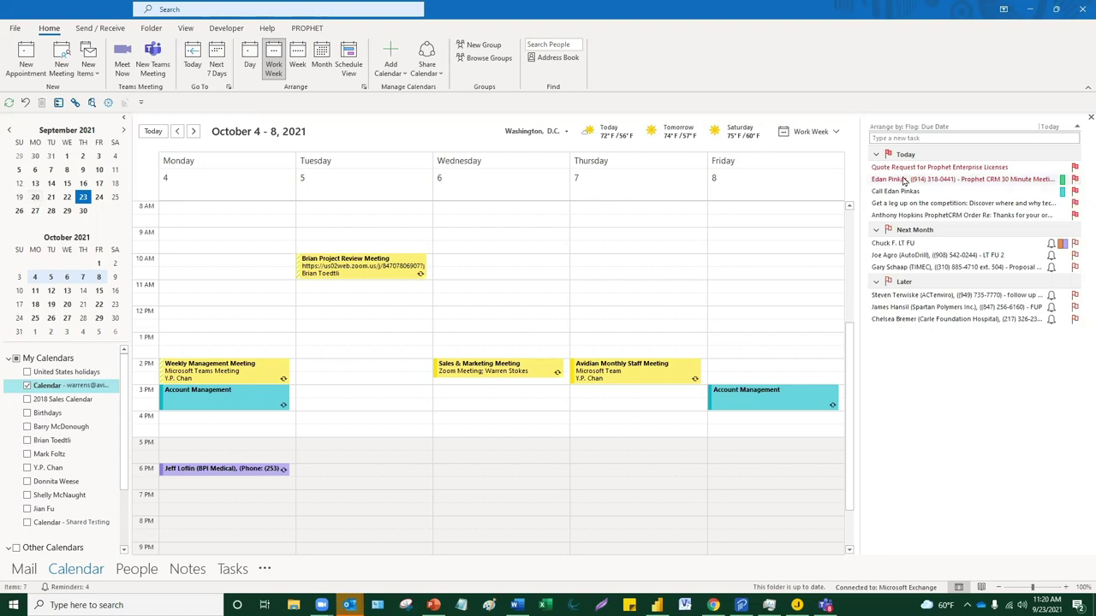
{"action": "left_click", "coordinate": [952, 183]}
{"action": "mouse_move", "coordinate": [953, 185]}
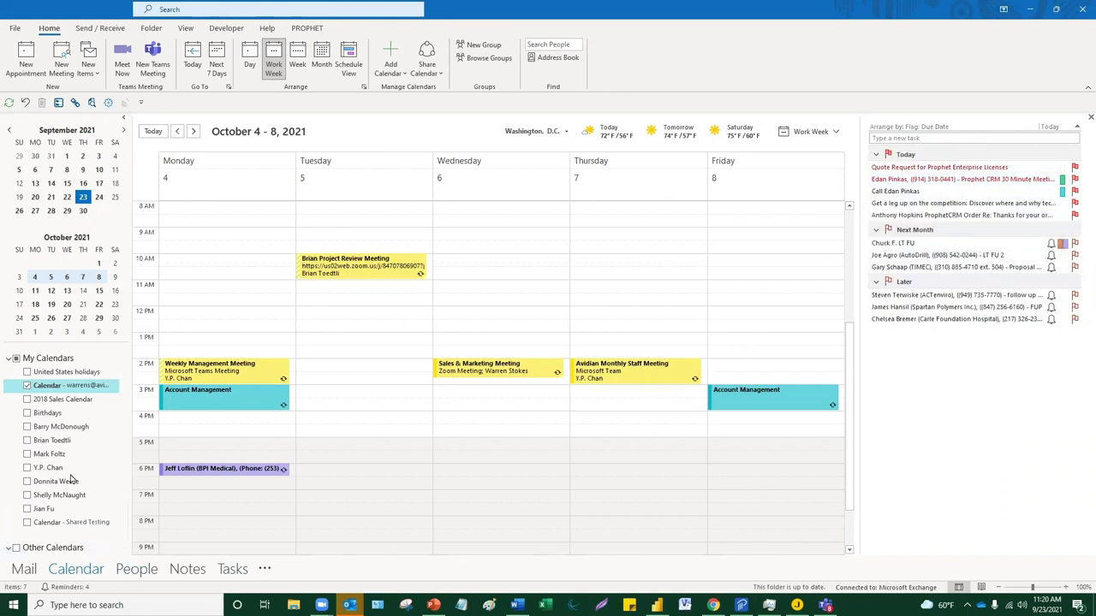
{"action": "left_click", "coordinate": [35, 197]}
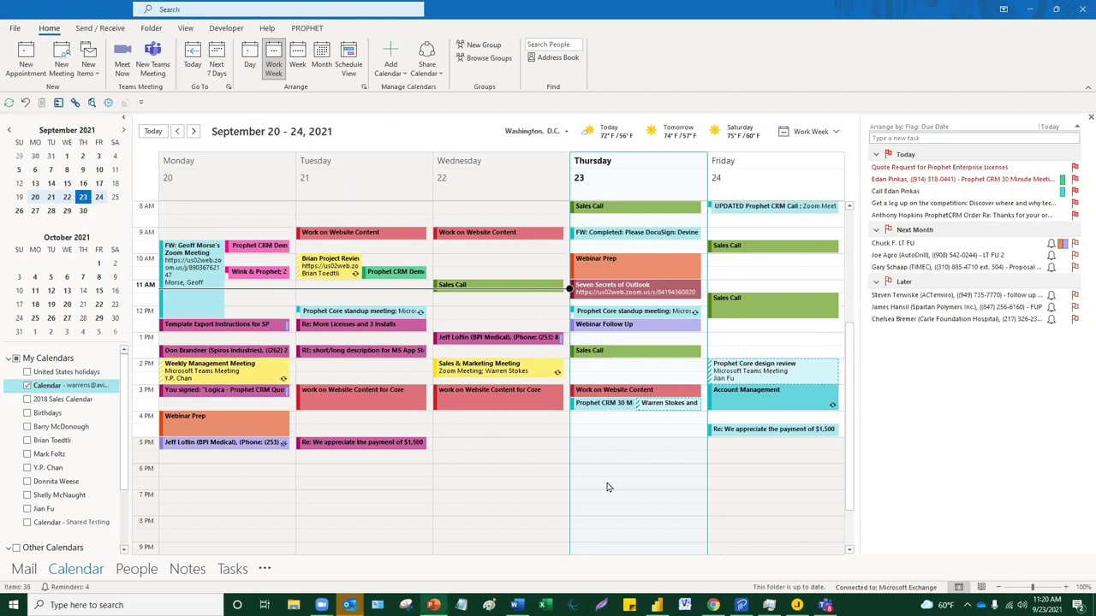
{"action": "left_click", "coordinate": [573, 497]}
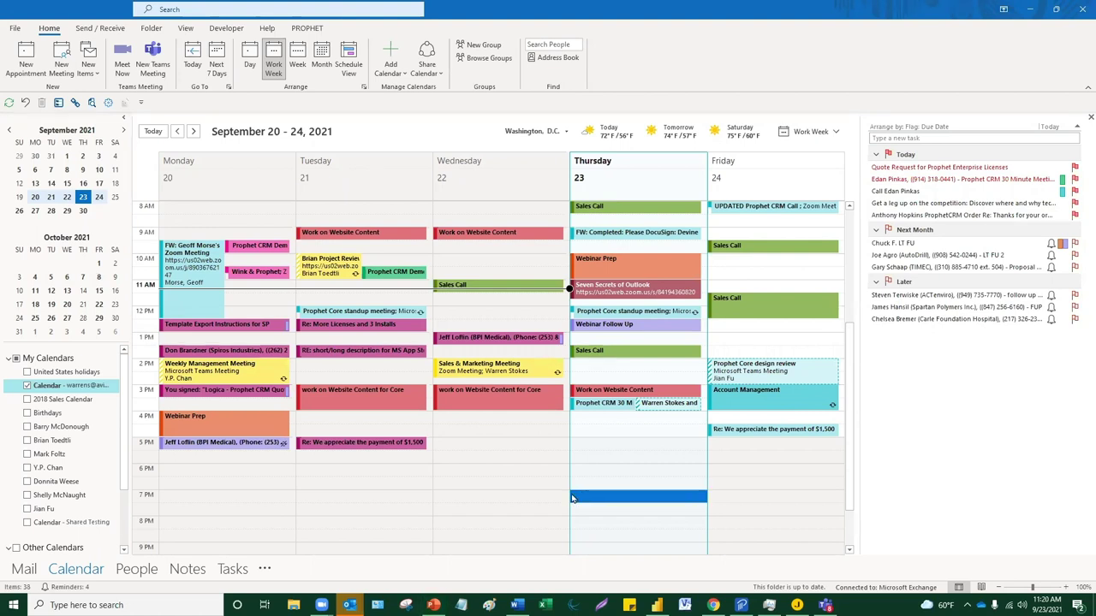
Open People in a separate window and search the current contacts folder for "madagascar".
{"action": "right_click", "coordinate": [126, 570]}
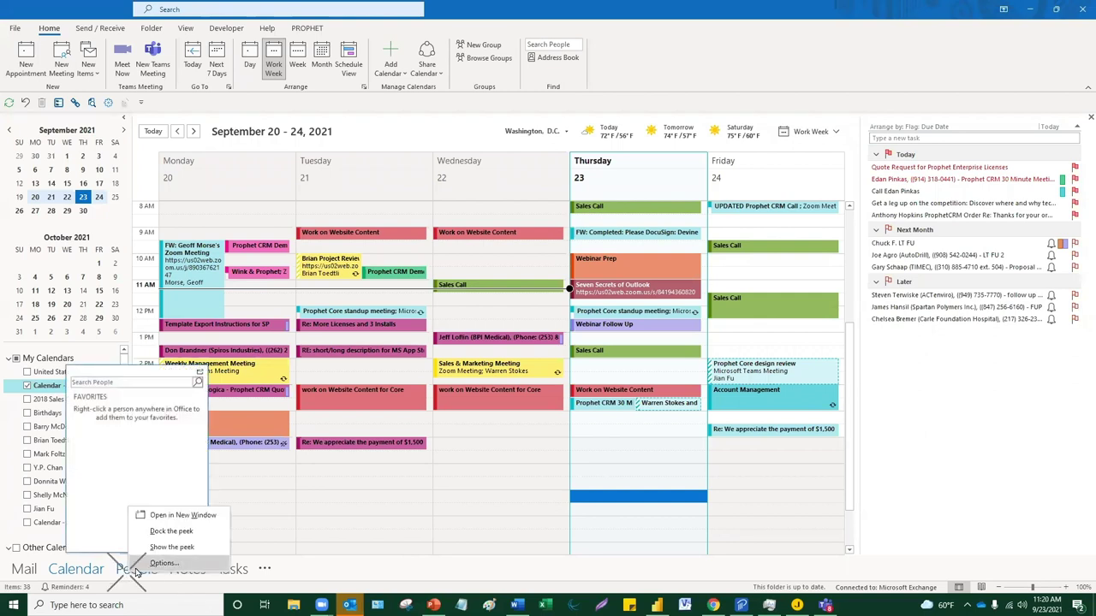
{"action": "left_click", "coordinate": [180, 515]}
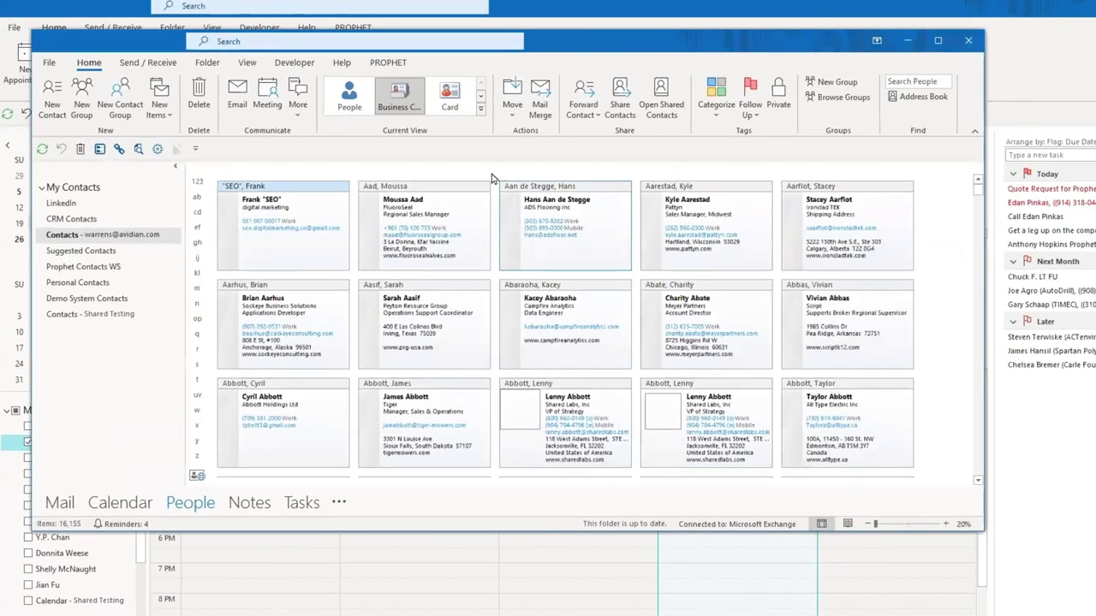
{"action": "left_click", "coordinate": [274, 43]}
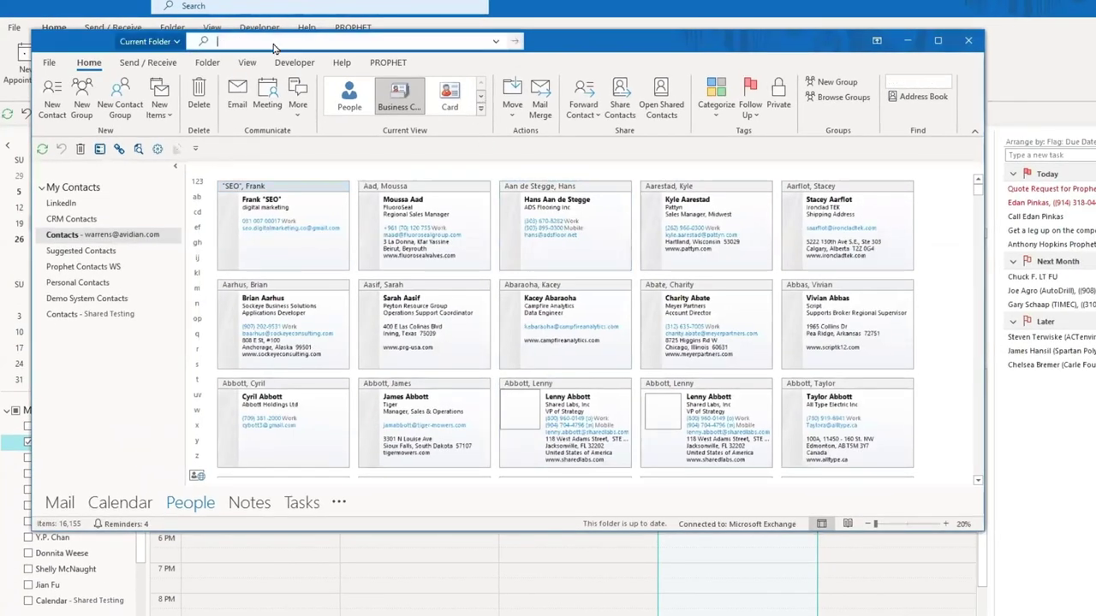
{"action": "type", "text": "ma"}
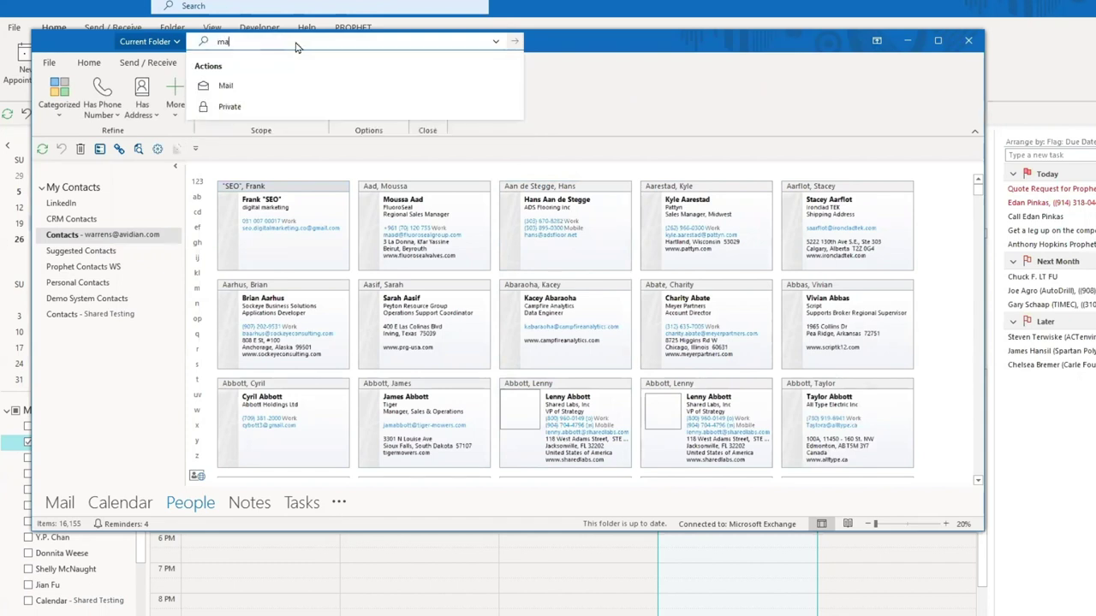
{"action": "type", "text": "dagascar"}
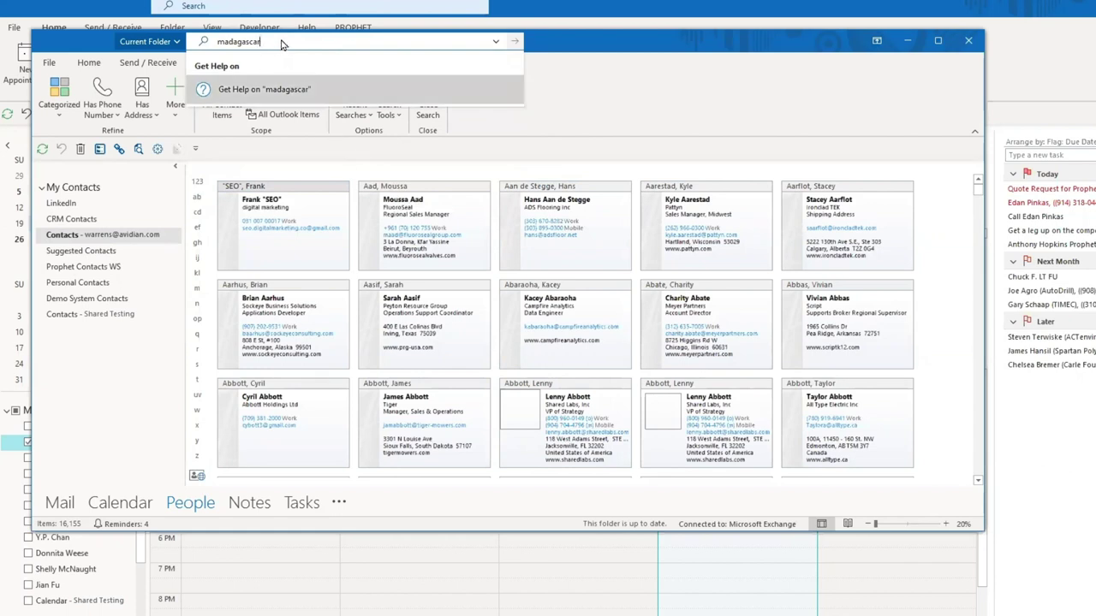
{"action": "key", "text": "Return"}
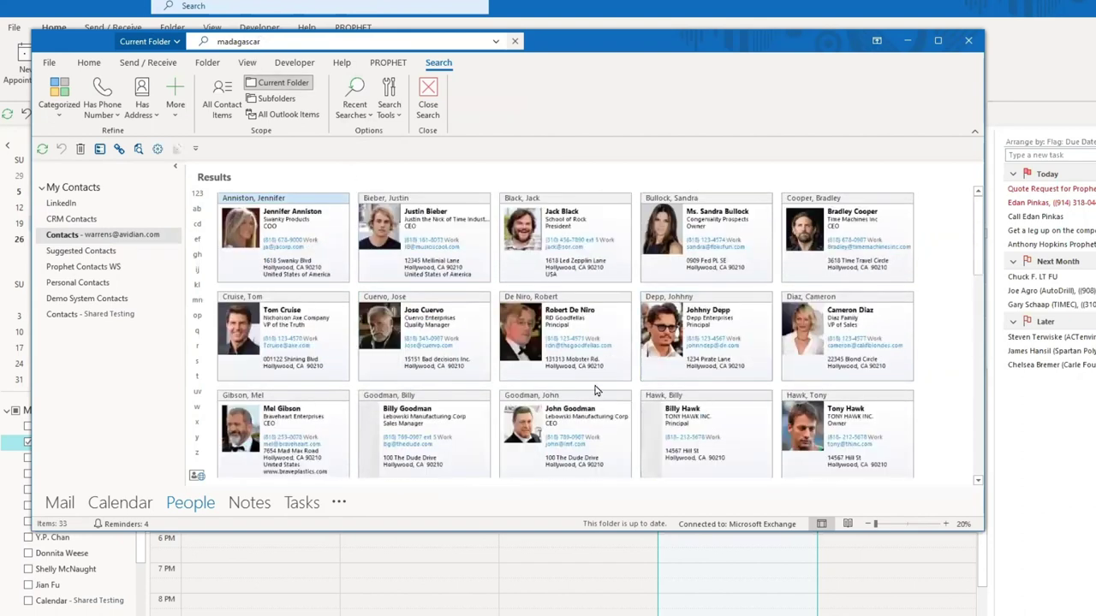
Open the Cuervo Enterprises Quality Manager's contact from the results, add the IT Services category, and save and close it.
{"action": "left_click", "coordinate": [377, 297]}
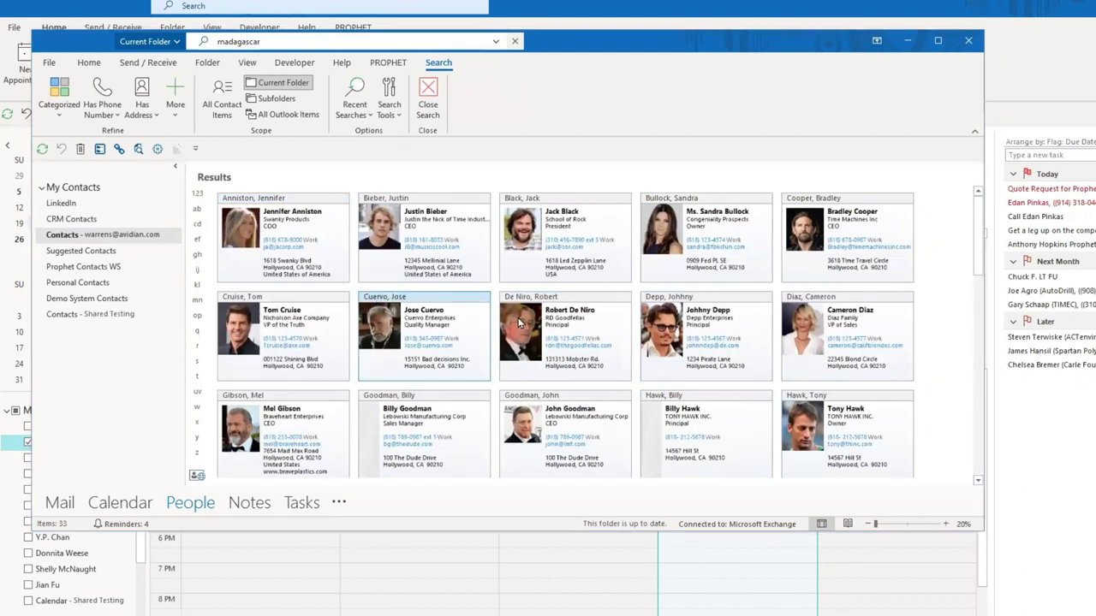
{"action": "double_click", "coordinate": [376, 297]}
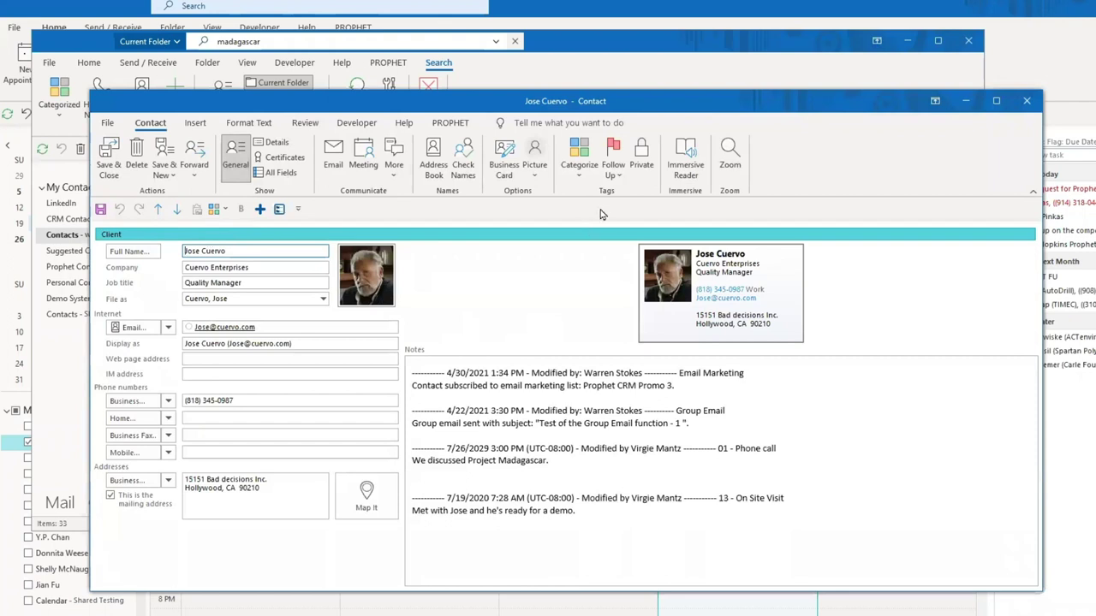
{"action": "left_click", "coordinate": [580, 172]}
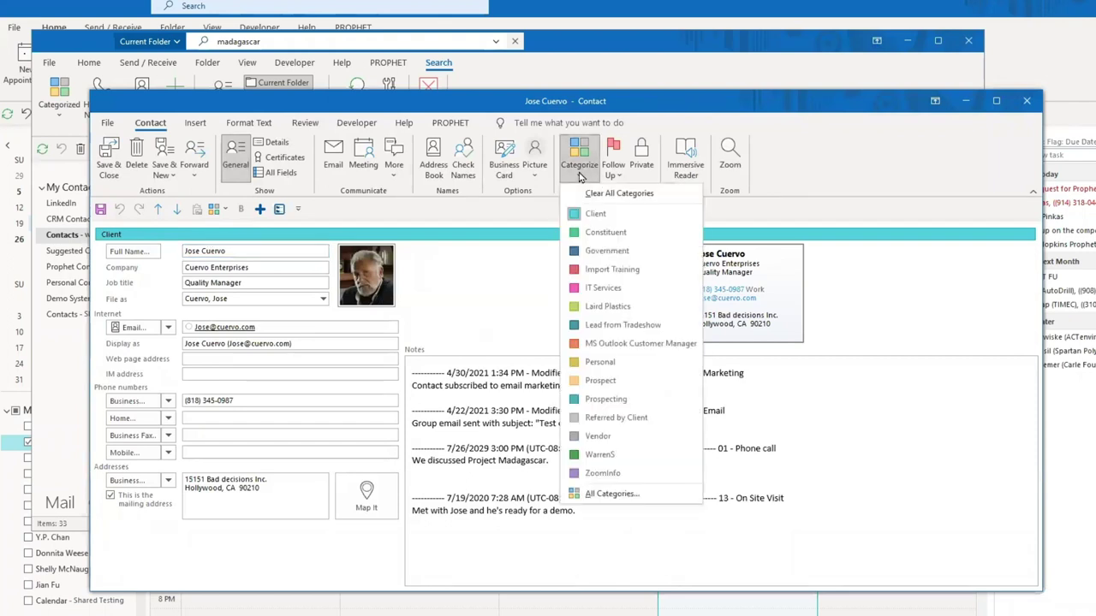
{"action": "left_click", "coordinate": [599, 287]}
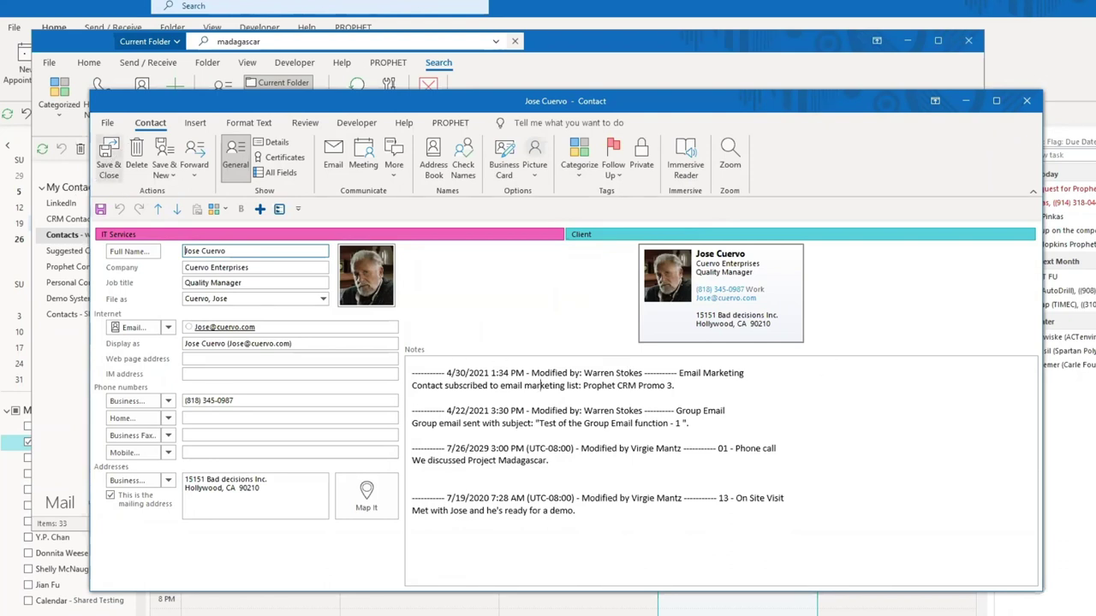
{"action": "left_click", "coordinate": [540, 385]}
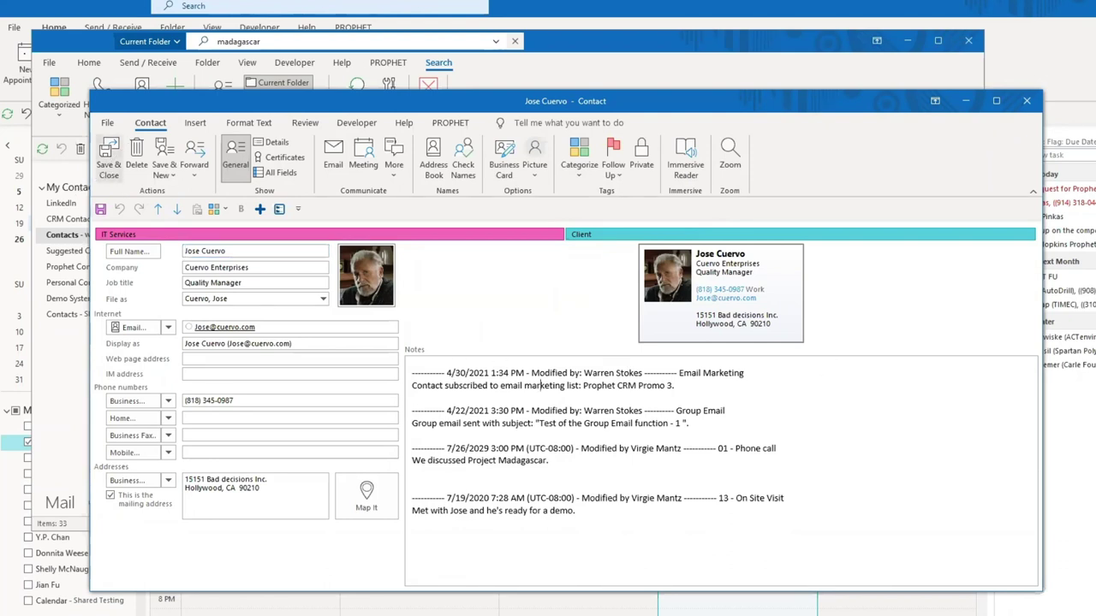
{"action": "key", "text": "Escape"}
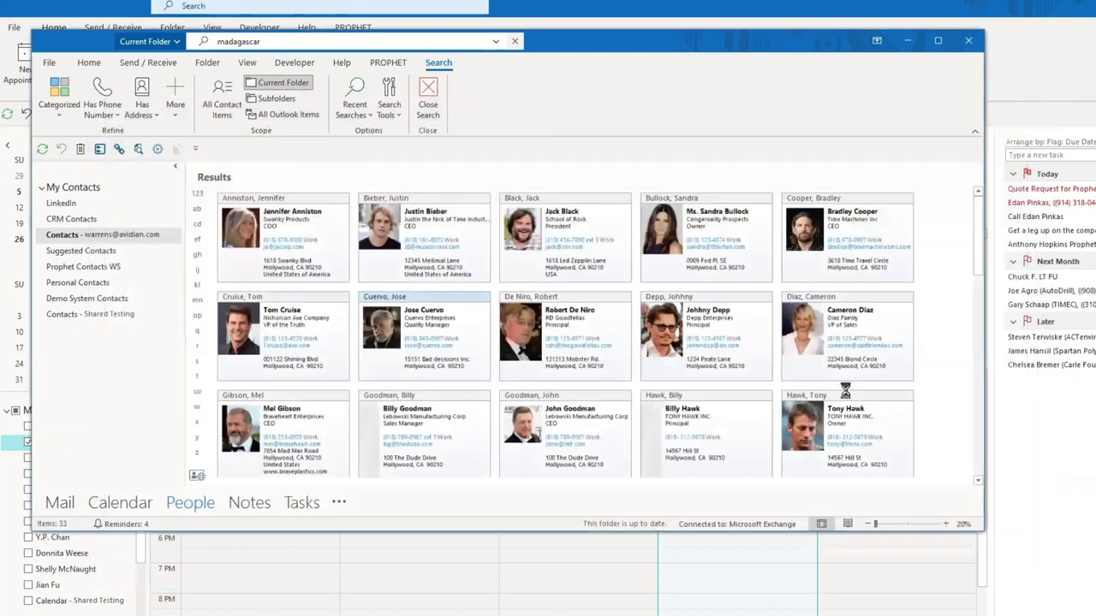
Display the contact results in the List view and widen the list so the Job Title and Email columns show.
{"action": "left_click", "coordinate": [89, 63]}
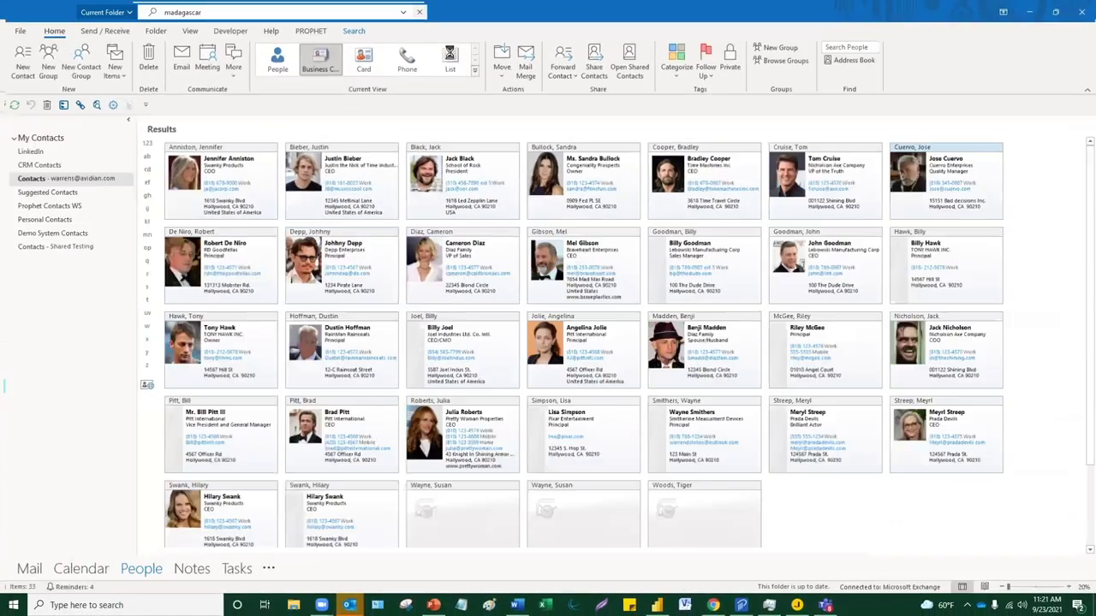
{"action": "left_click", "coordinate": [465, 76]}
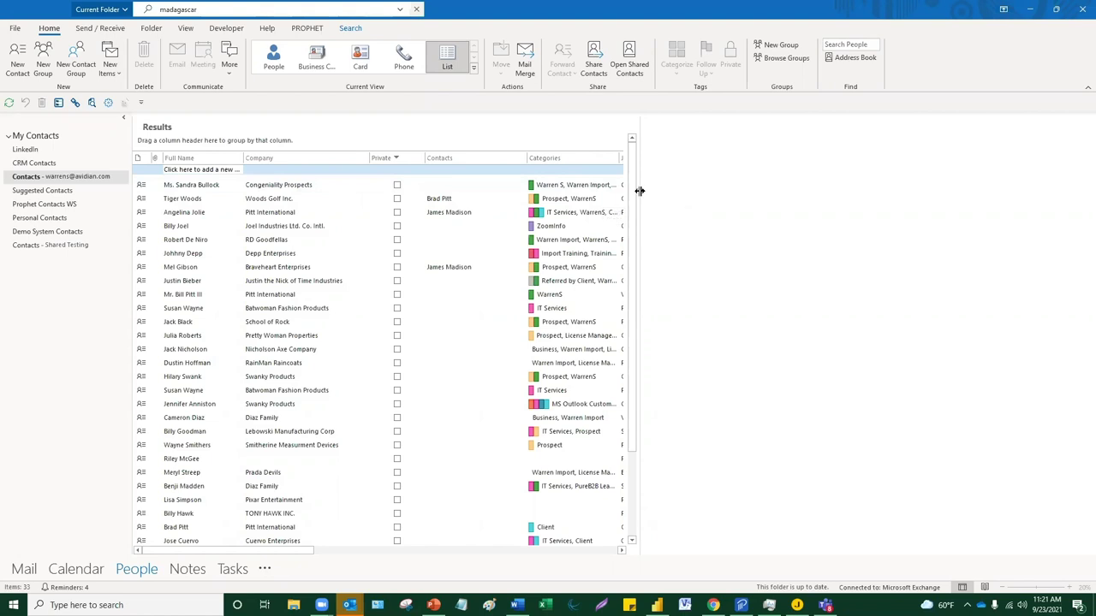
{"action": "left_click_drag", "start_coordinate": [636, 191], "coordinate": [854, 190]}
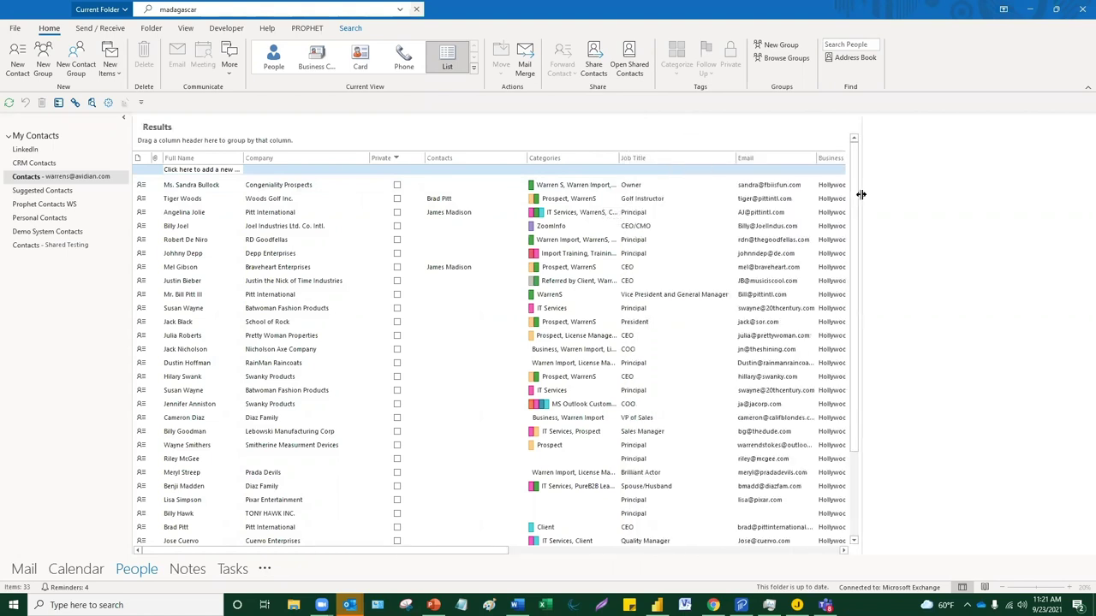
Add the Home Phone field from the Field Chooser's frequently-used fields as a column between Contacts and Categories.
{"action": "right_click", "coordinate": [453, 163]}
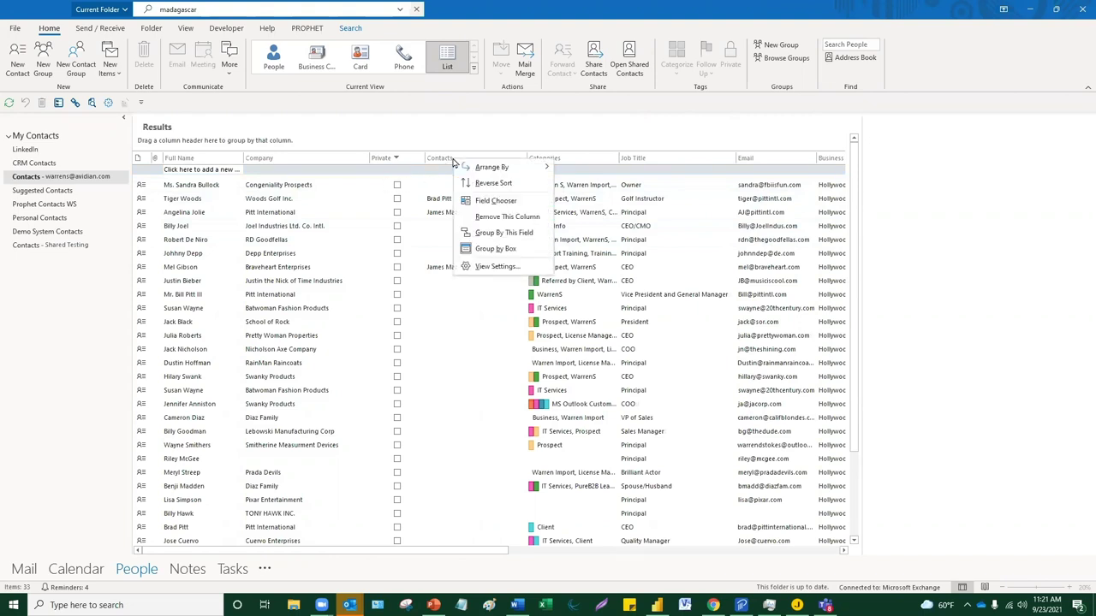
{"action": "left_click", "coordinate": [494, 202]}
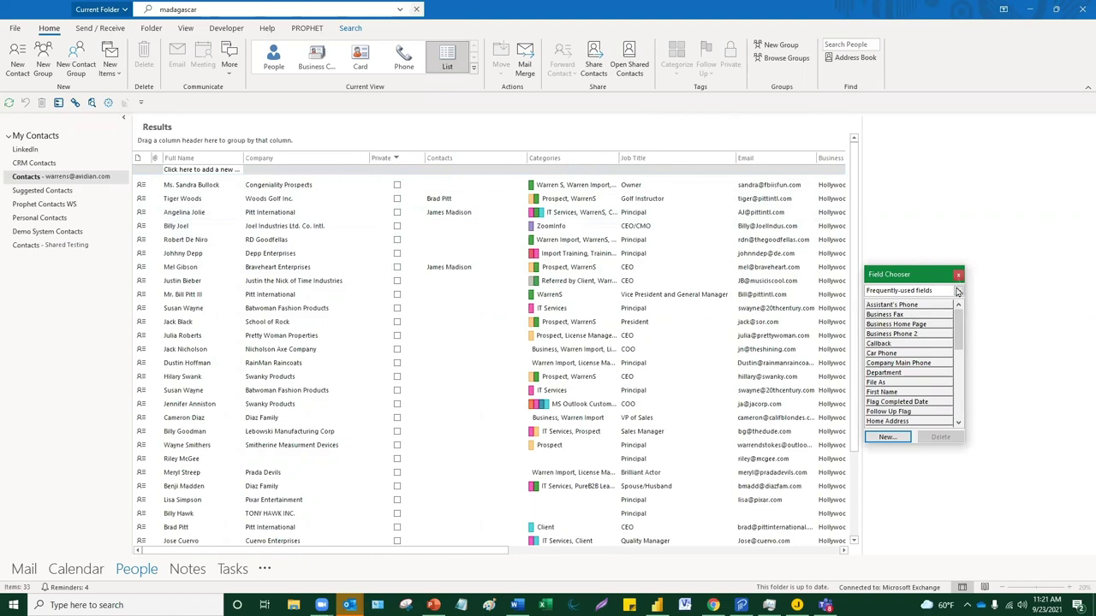
{"action": "left_click_drag", "start_coordinate": [942, 280], "coordinate": [460, 151]}
{"action": "left_click", "coordinate": [476, 162]}
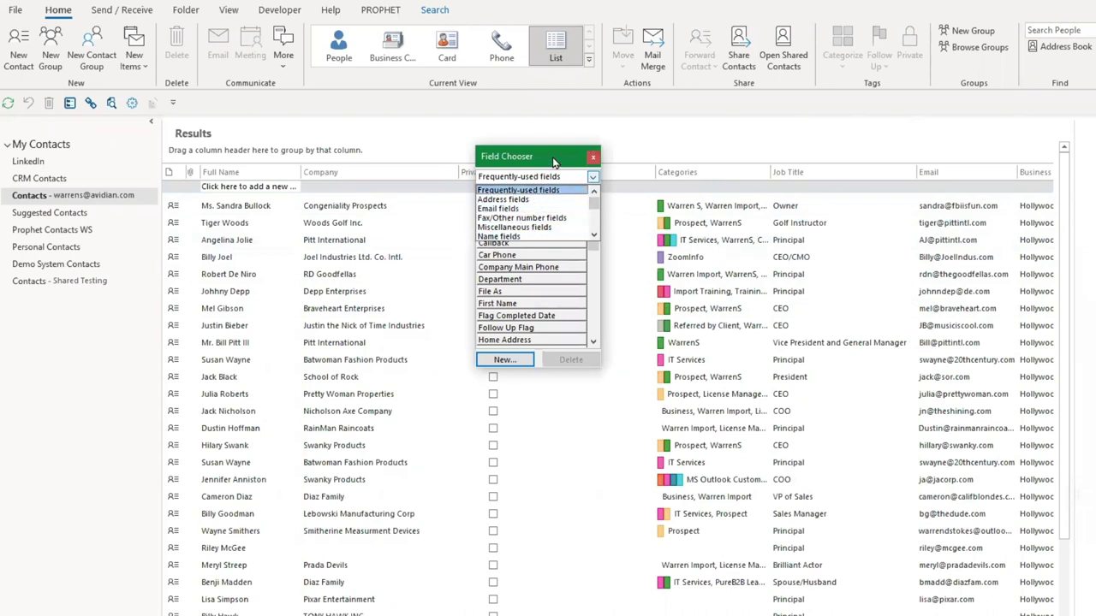
{"action": "left_click", "coordinate": [553, 189]}
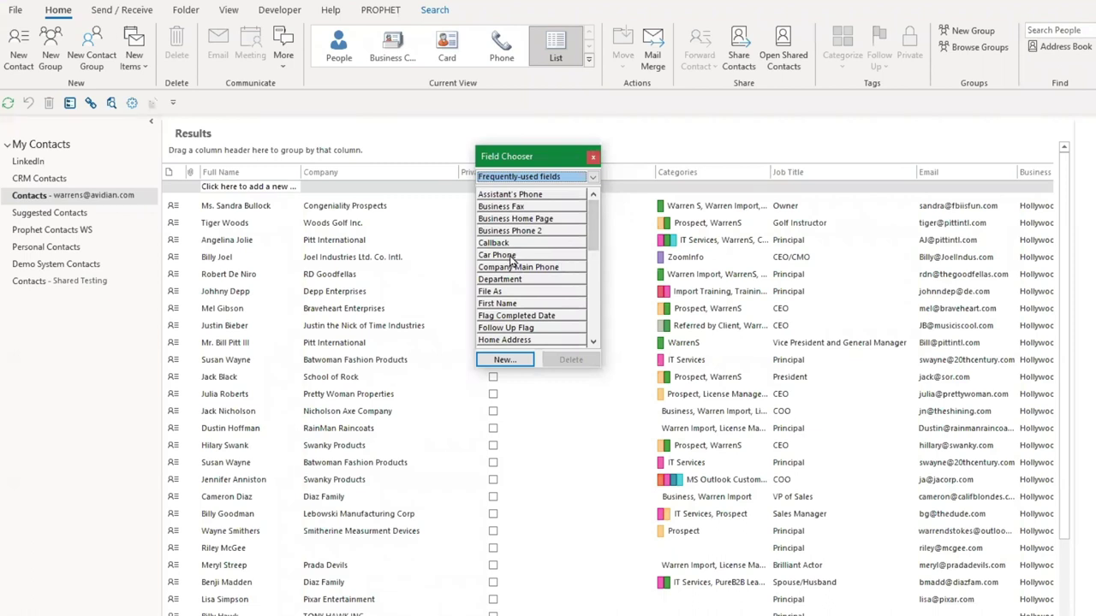
{"action": "left_click_drag", "start_coordinate": [593, 247], "coordinate": [593, 278]}
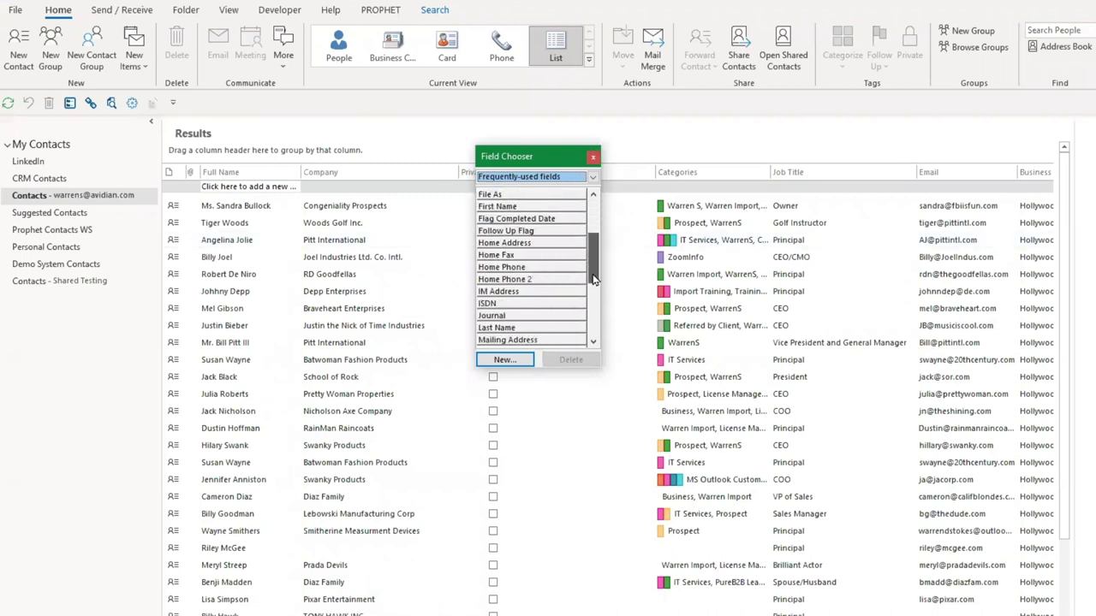
{"action": "left_click", "coordinate": [528, 268]}
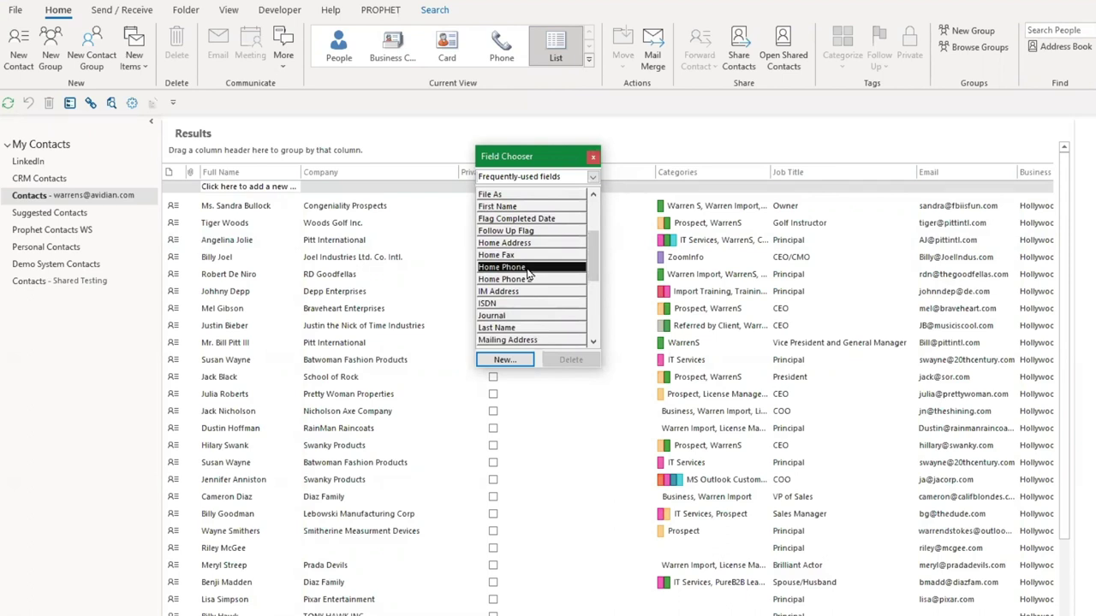
{"action": "left_click_drag", "start_coordinate": [529, 272], "coordinate": [783, 179]}
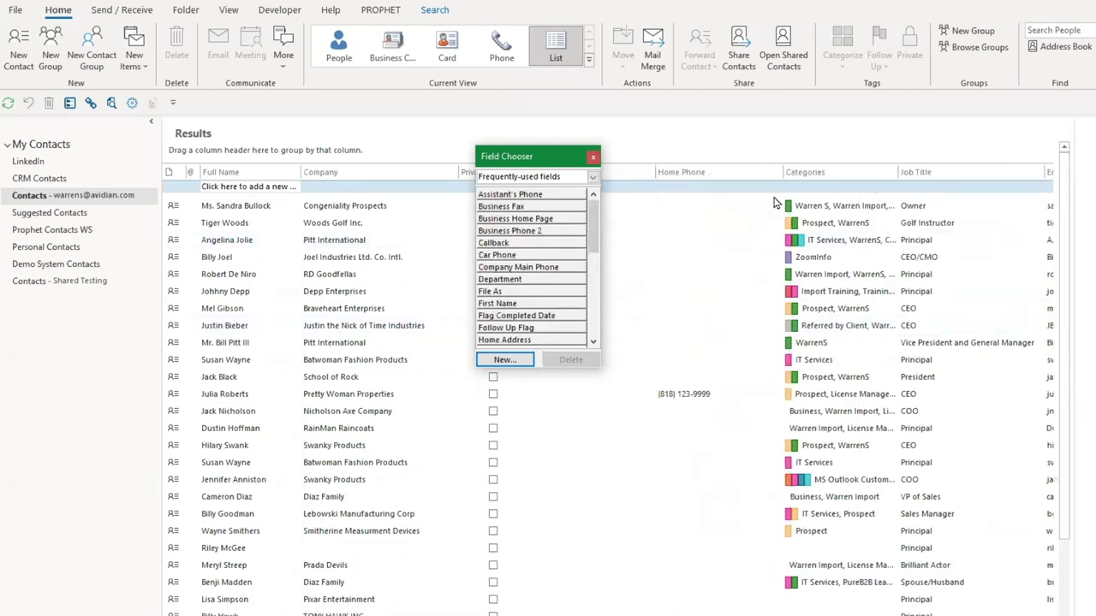
Sort the contact list by Home Phone in descending order and close the Field Chooser.
{"action": "left_click", "coordinate": [714, 175]}
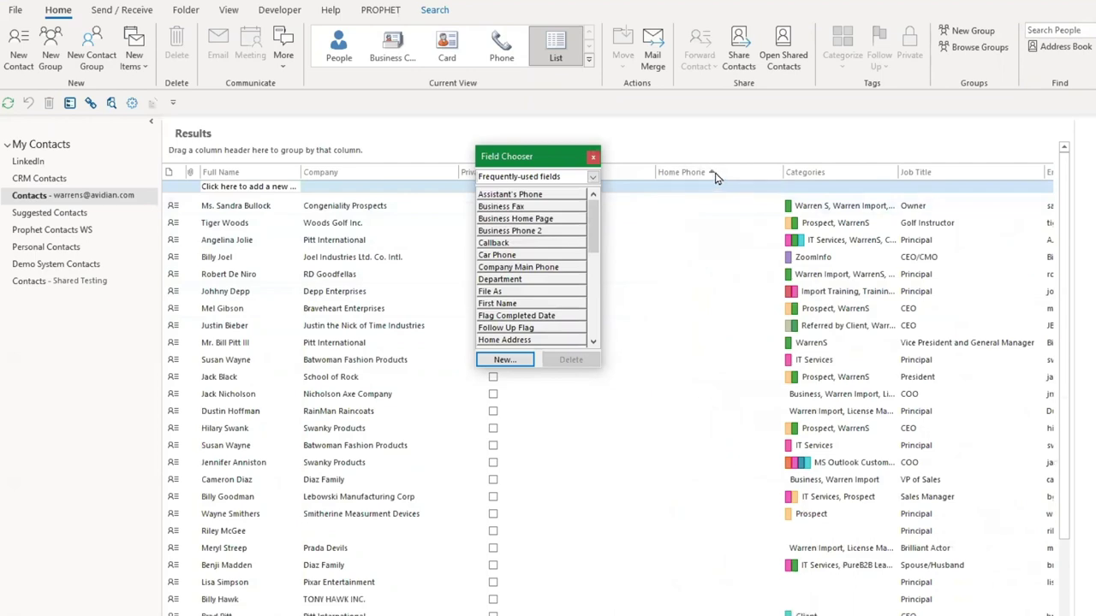
{"action": "left_click", "coordinate": [715, 175]}
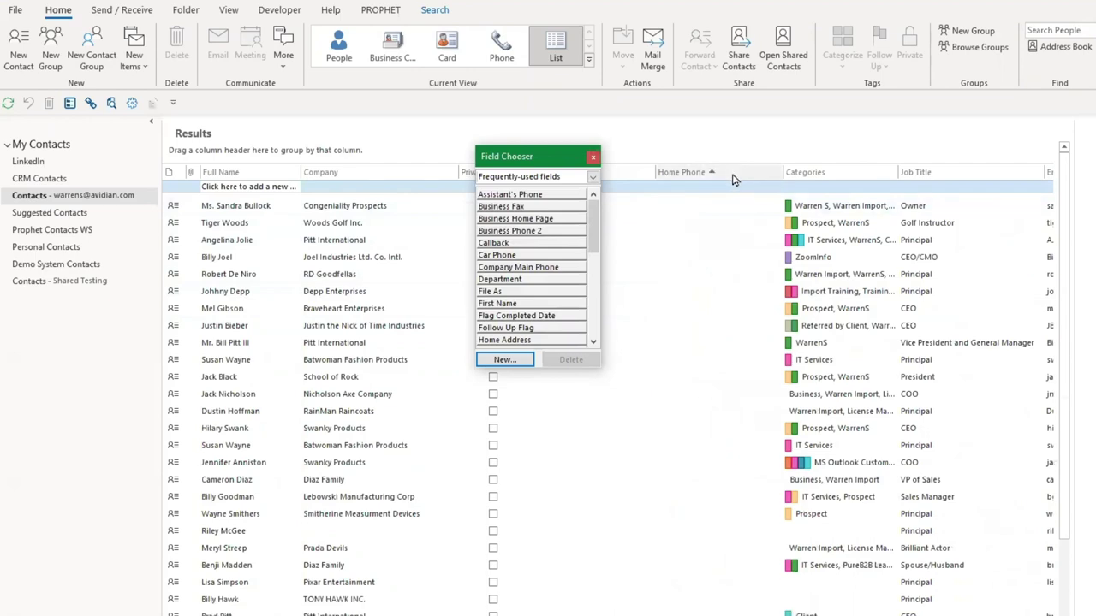
{"action": "left_click", "coordinate": [592, 159]}
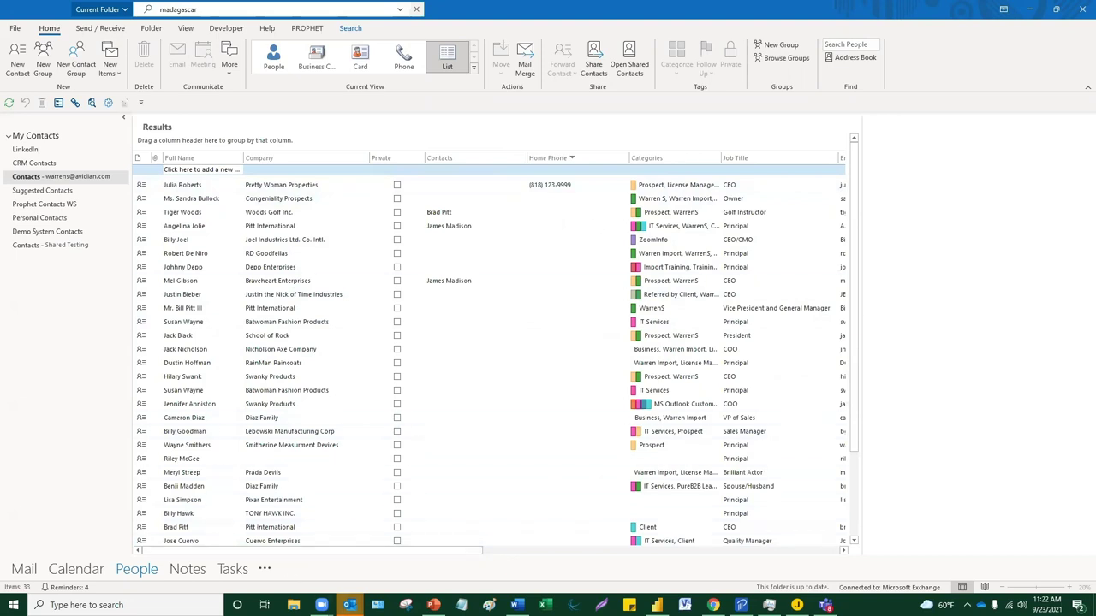
Return to the calendar window, switch it to the mail inbox and show the Other messages.
{"action": "mouse_move", "coordinate": [349, 605]}
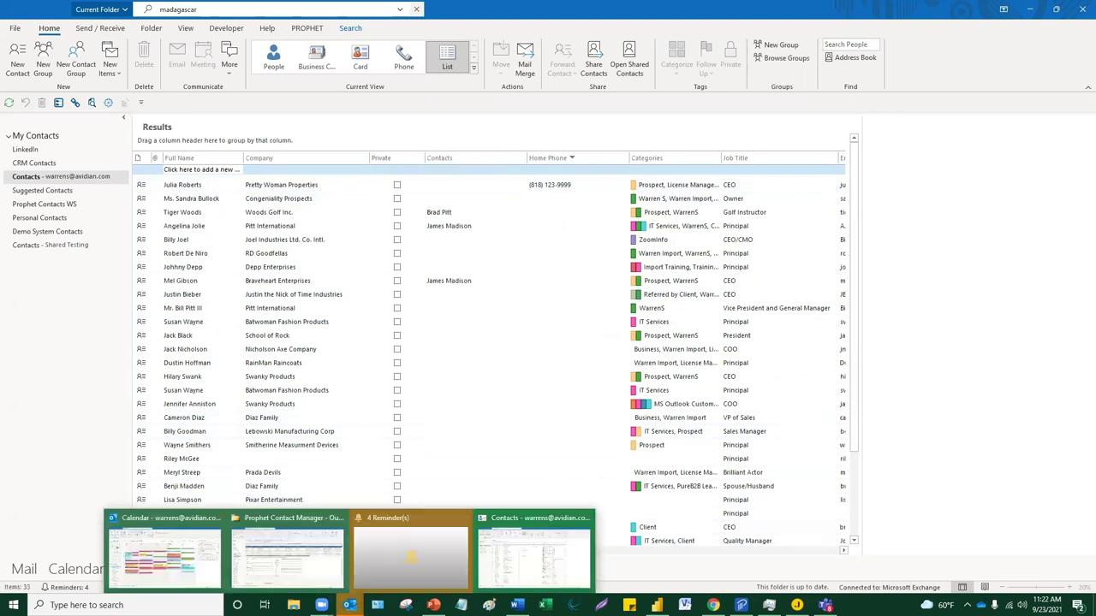
{"action": "left_click", "coordinate": [165, 557]}
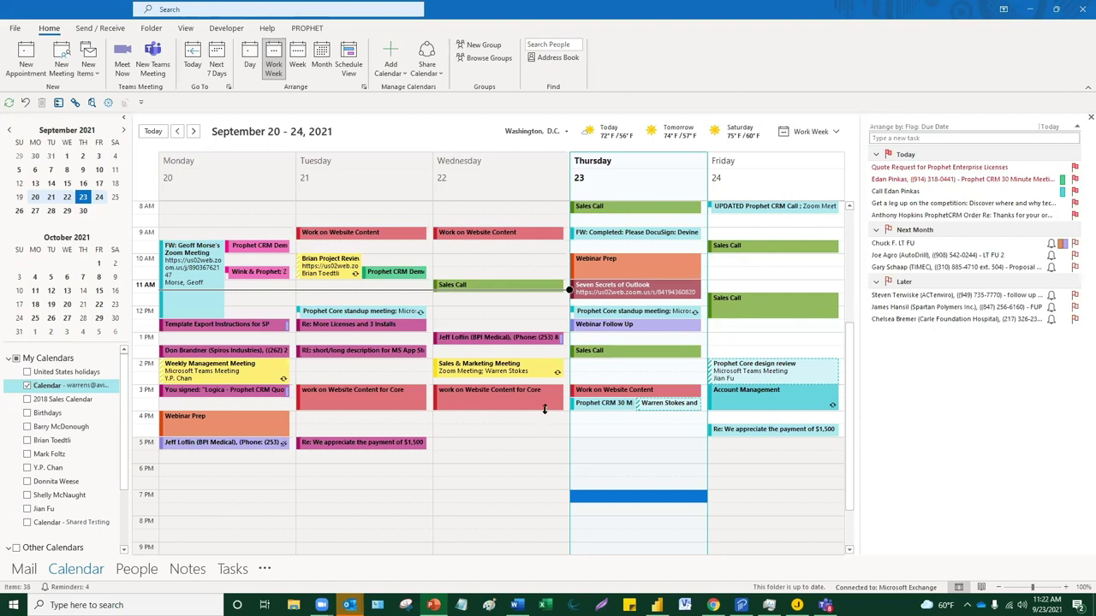
{"action": "left_click", "coordinate": [491, 462]}
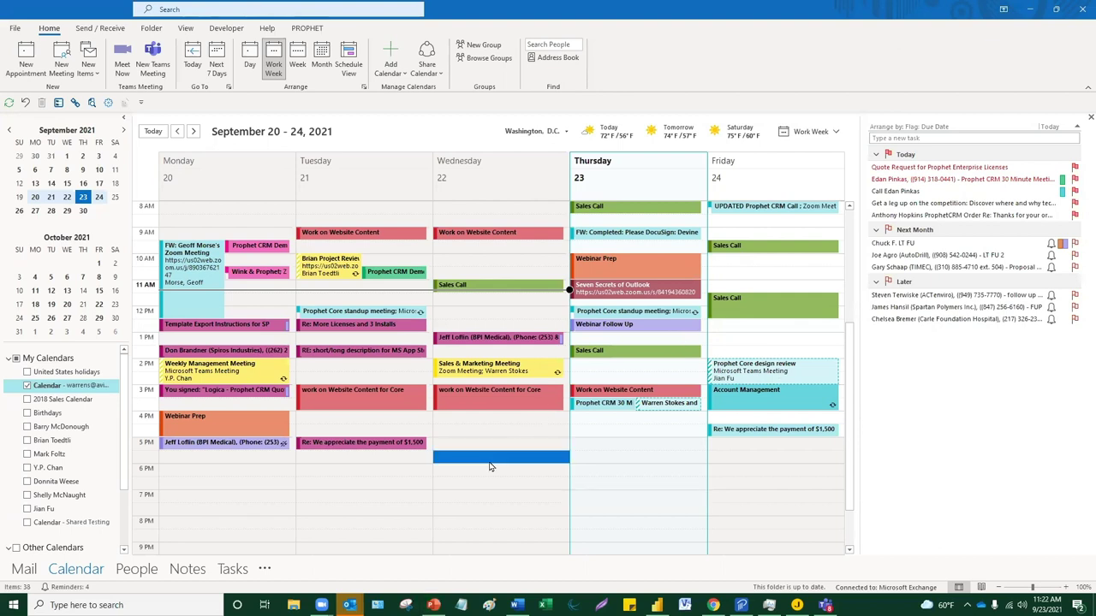
{"action": "left_click", "coordinate": [23, 570]}
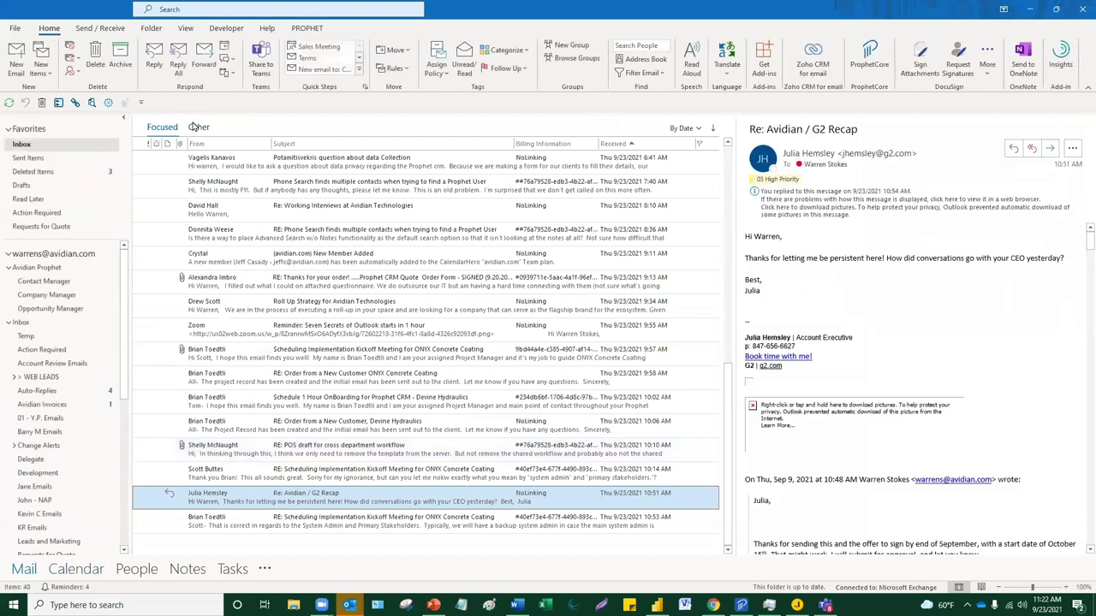
{"action": "left_click", "coordinate": [197, 126]}
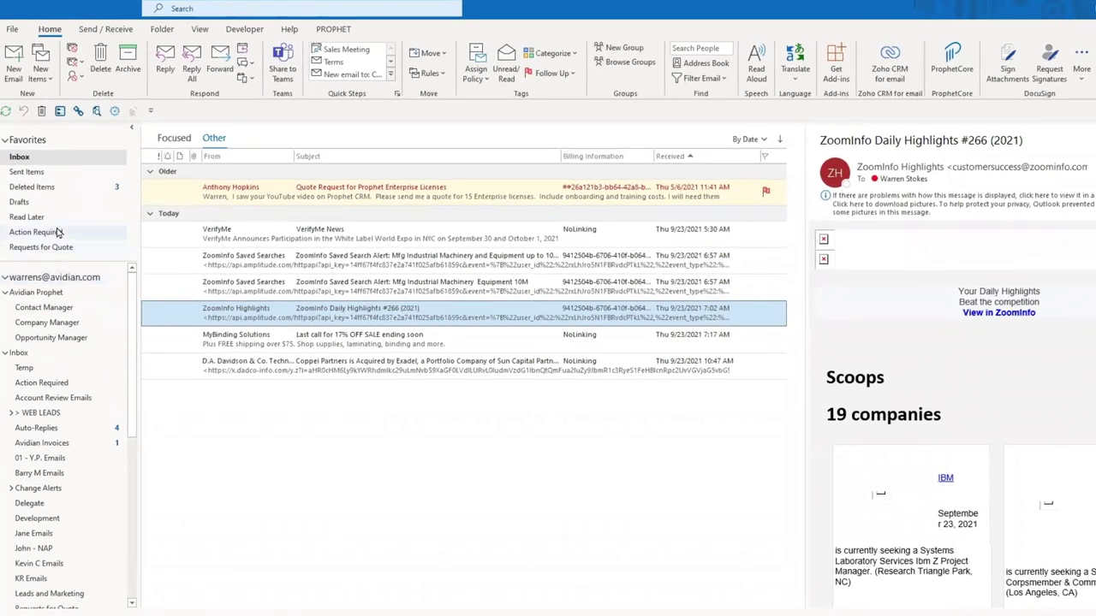
Look at the messages in the Requests for Quote favorite folder and return to the Inbox.
{"action": "left_click", "coordinate": [56, 248]}
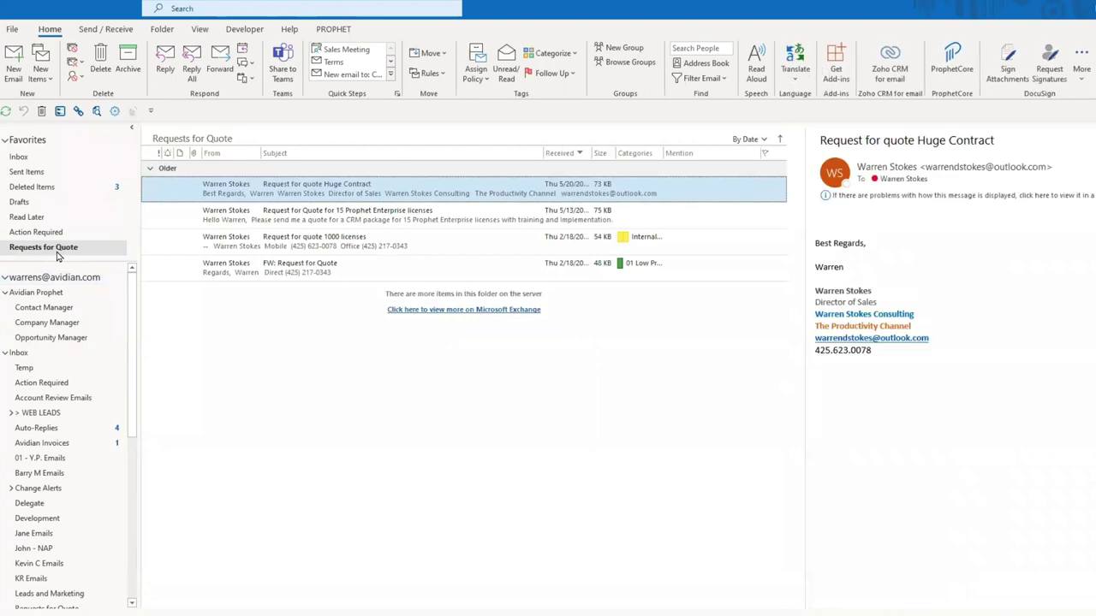
{"action": "left_click", "coordinate": [22, 159]}
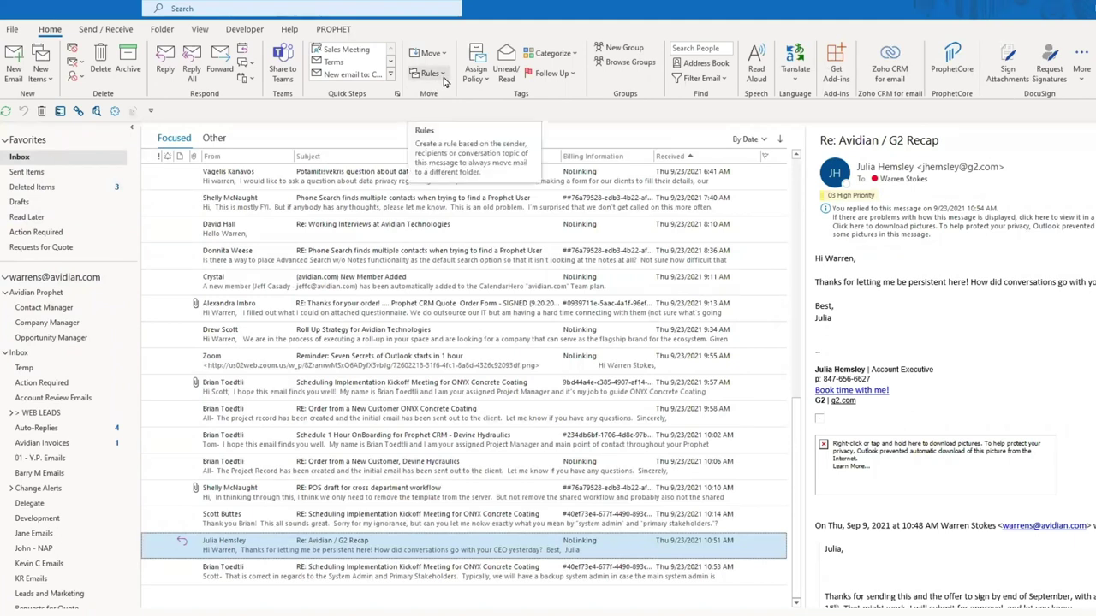
Open the manager for rules and alerts and select the Automatic reply rule in the email rules list.
{"action": "left_click", "coordinate": [445, 81]}
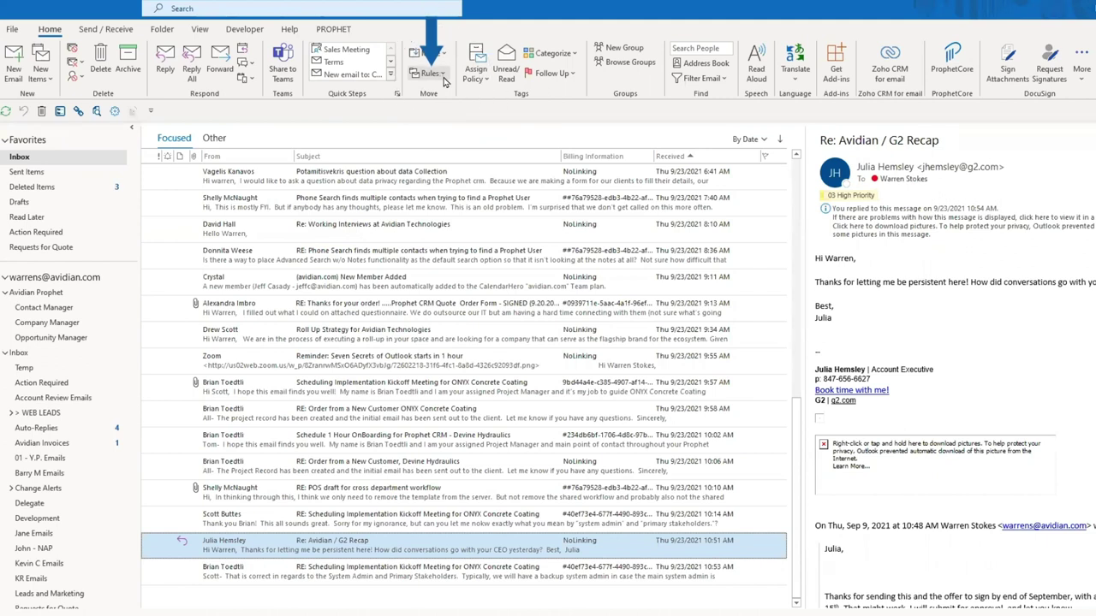
{"action": "left_click", "coordinate": [444, 82]}
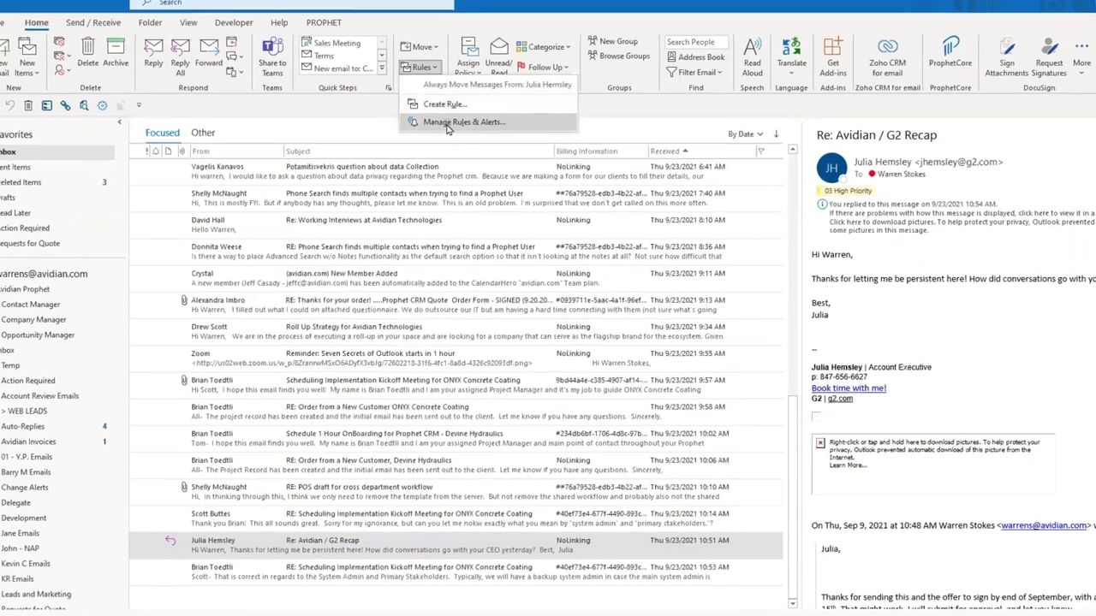
{"action": "left_click", "coordinate": [456, 128]}
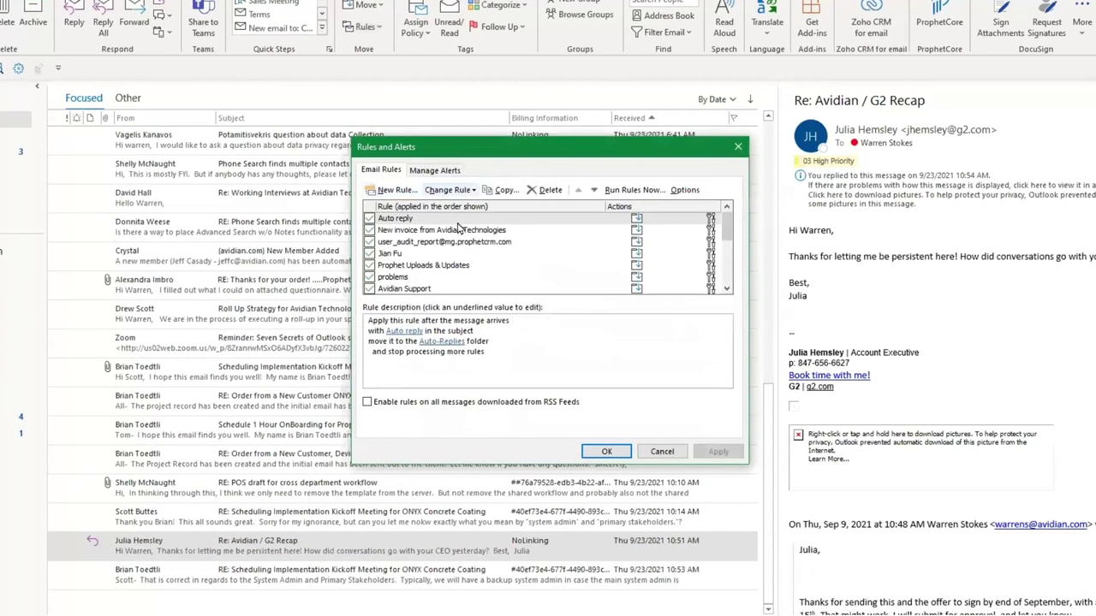
{"action": "scroll", "coordinate": [466, 262], "scroll_direction": "down", "scroll_amount": 1}
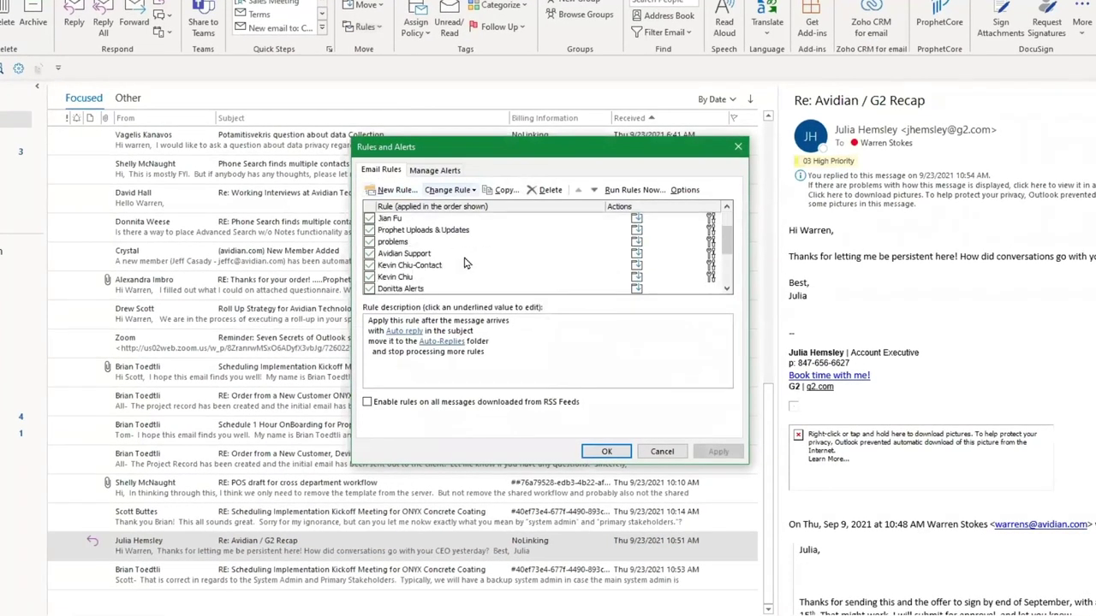
{"action": "scroll", "coordinate": [467, 262], "scroll_direction": "down", "scroll_amount": 2}
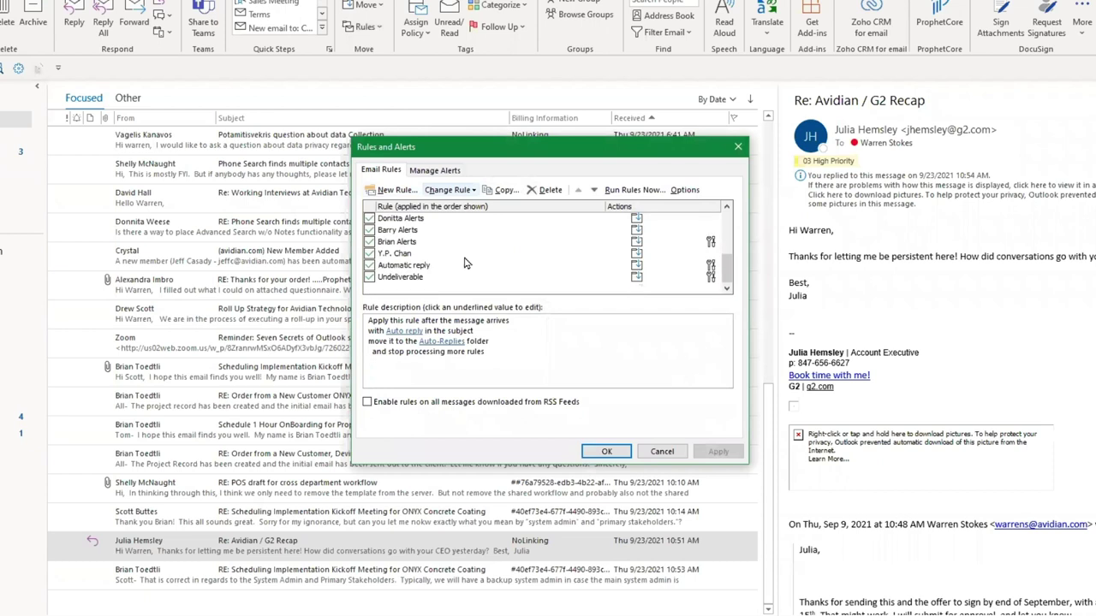
{"action": "left_click", "coordinate": [420, 267]}
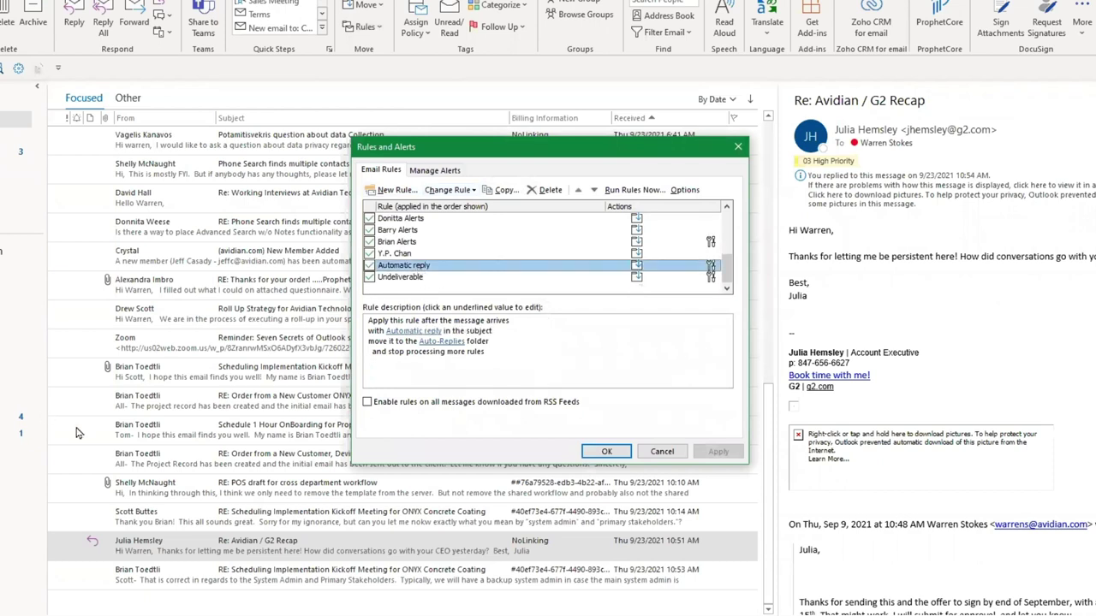
Review the other email rules and open the settings of the Automatic reply rule for editing.
{"action": "scroll", "coordinate": [445, 273], "scroll_direction": "up", "scroll_amount": 2}
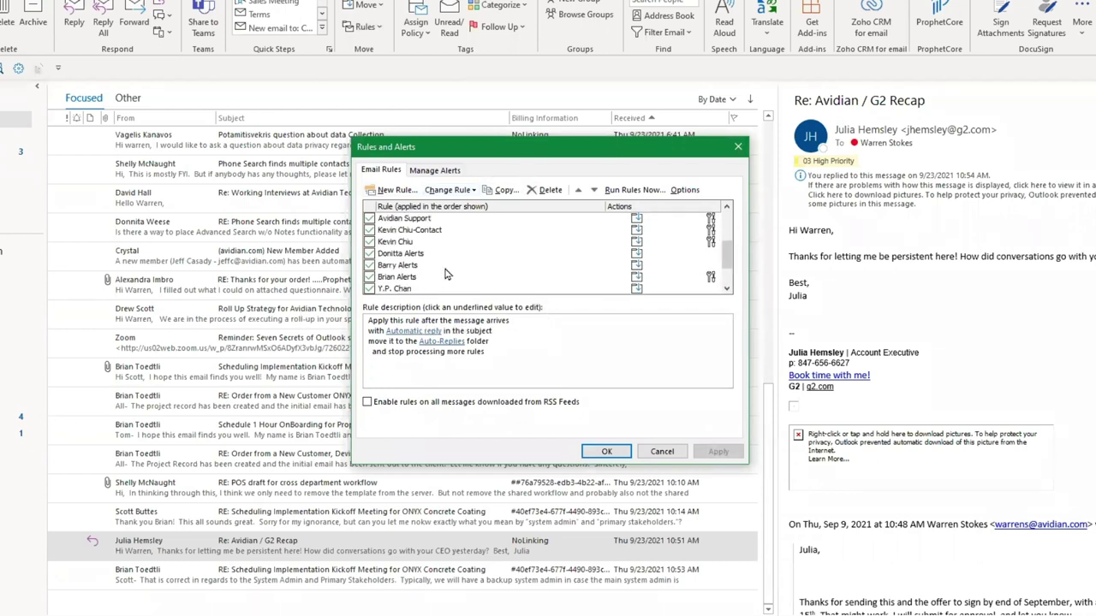
{"action": "scroll", "coordinate": [446, 274], "scroll_direction": "up", "scroll_amount": 1}
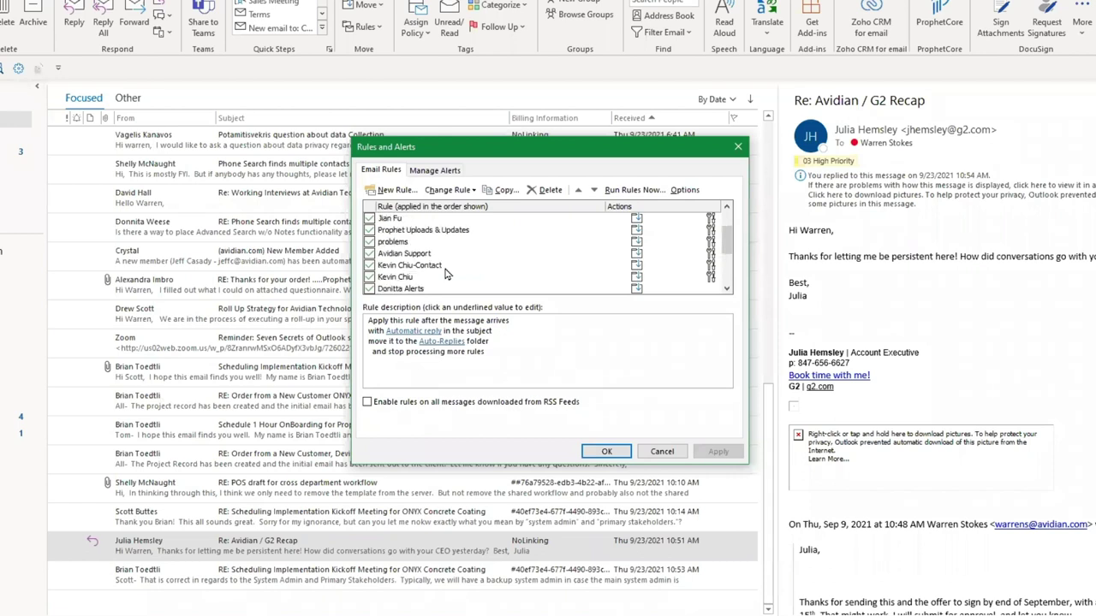
{"action": "scroll", "coordinate": [445, 274], "scroll_direction": "up", "scroll_amount": 1}
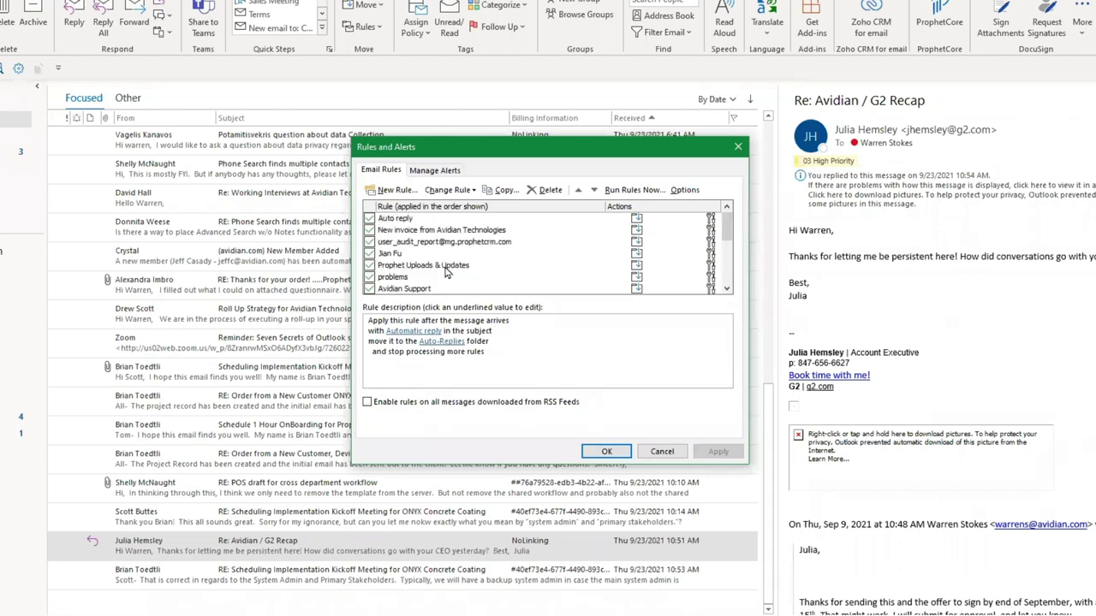
{"action": "scroll", "coordinate": [445, 272], "scroll_direction": "down", "scroll_amount": 4}
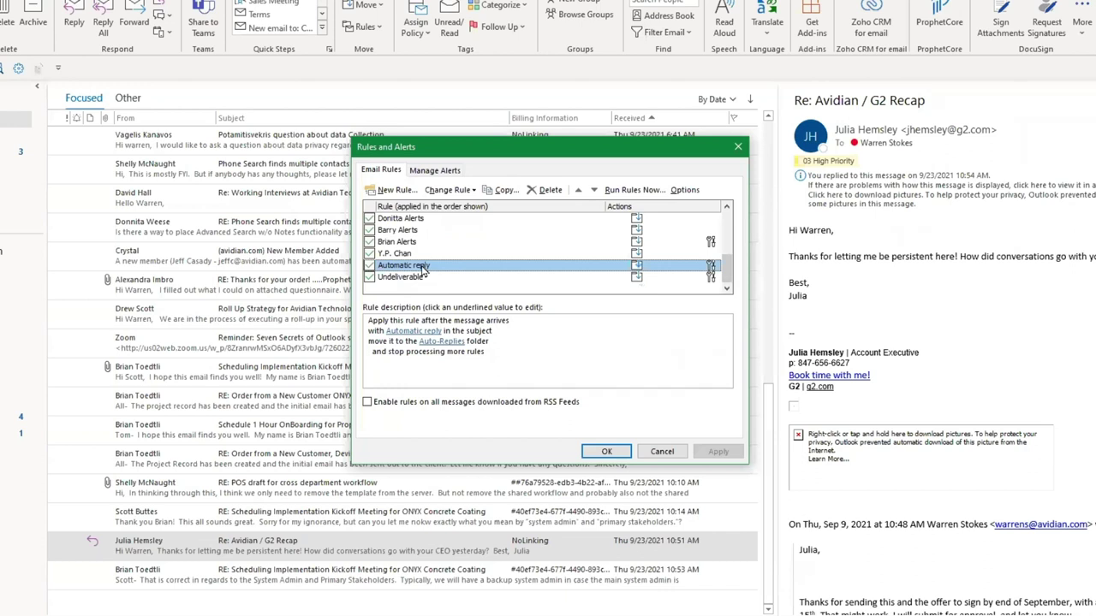
{"action": "left_click", "coordinate": [453, 191]}
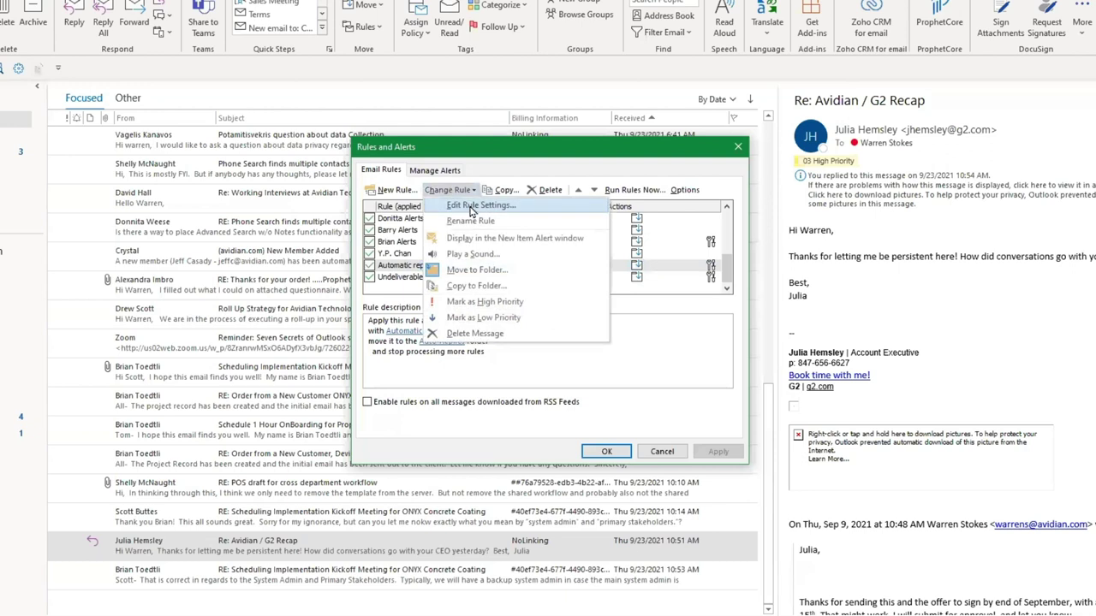
{"action": "left_click", "coordinate": [472, 206]}
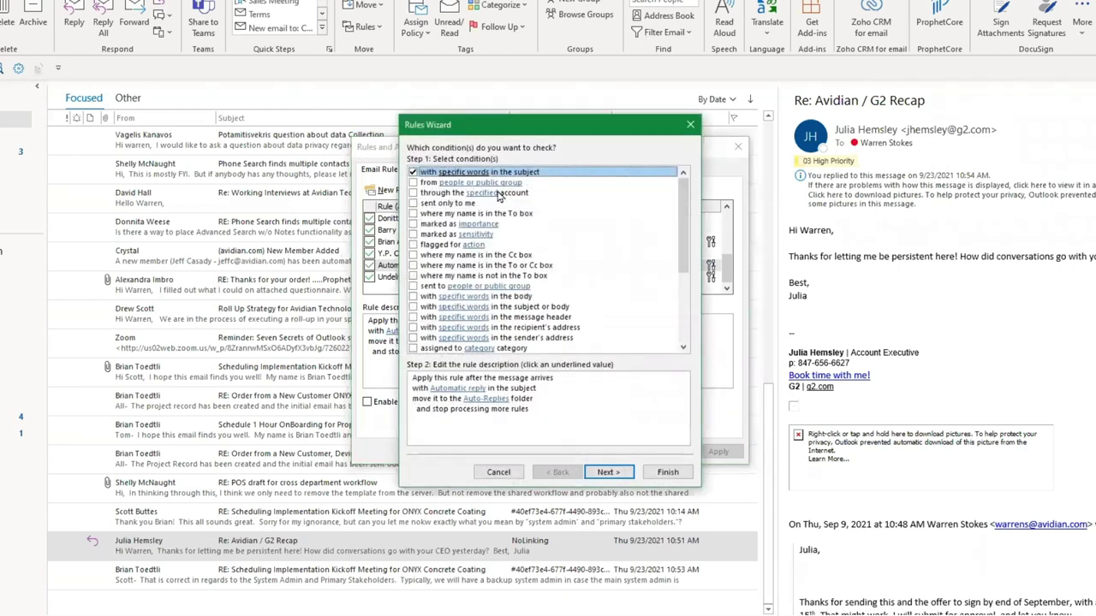
Examine the Automatic reply rule's subject search phrase and the destination folder its messages are moved to.
{"action": "left_click", "coordinate": [431, 175]}
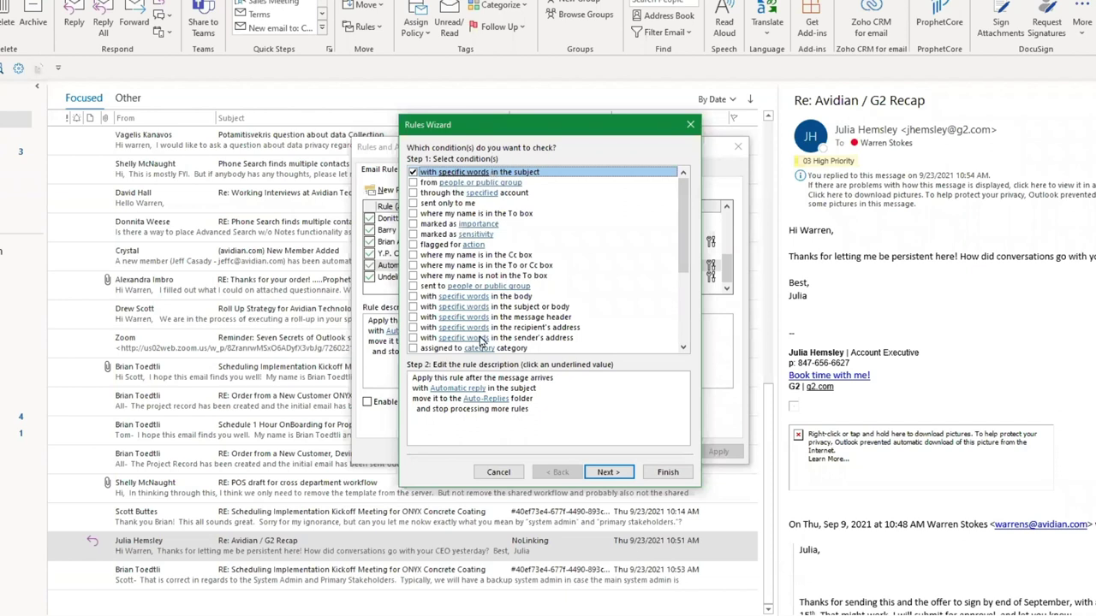
{"action": "left_click", "coordinate": [470, 389]}
{"action": "left_click", "coordinate": [470, 391]}
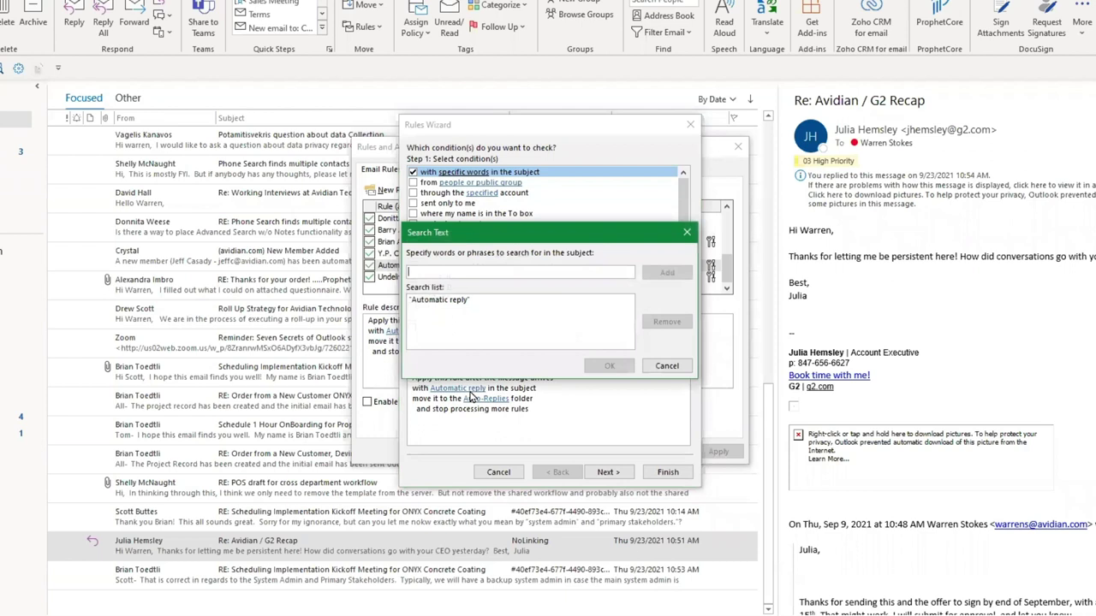
{"action": "left_click", "coordinate": [448, 301]}
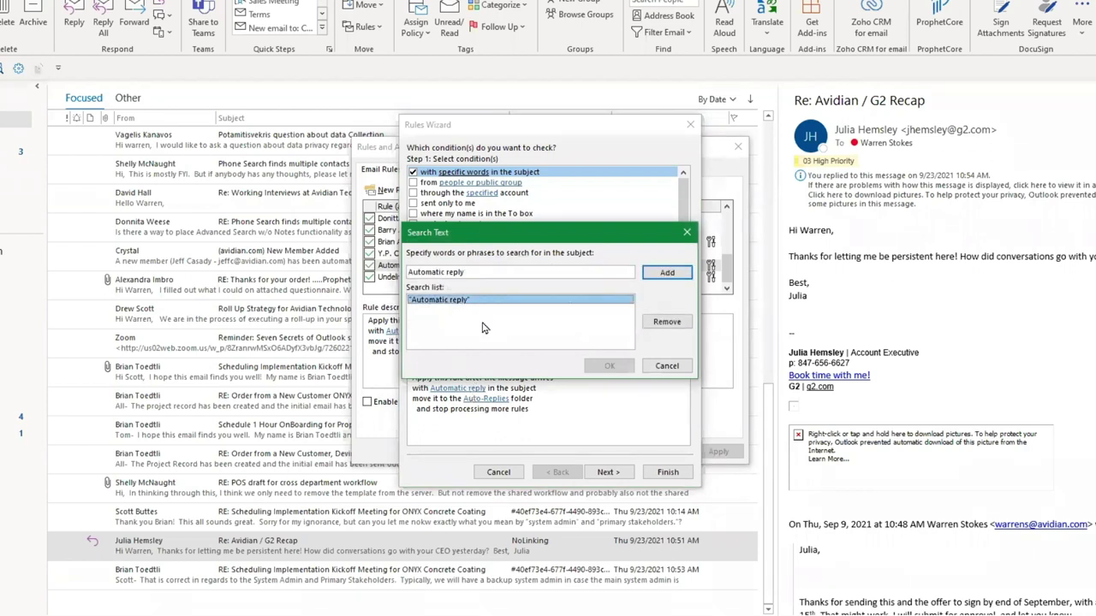
{"action": "left_click", "coordinate": [687, 232]}
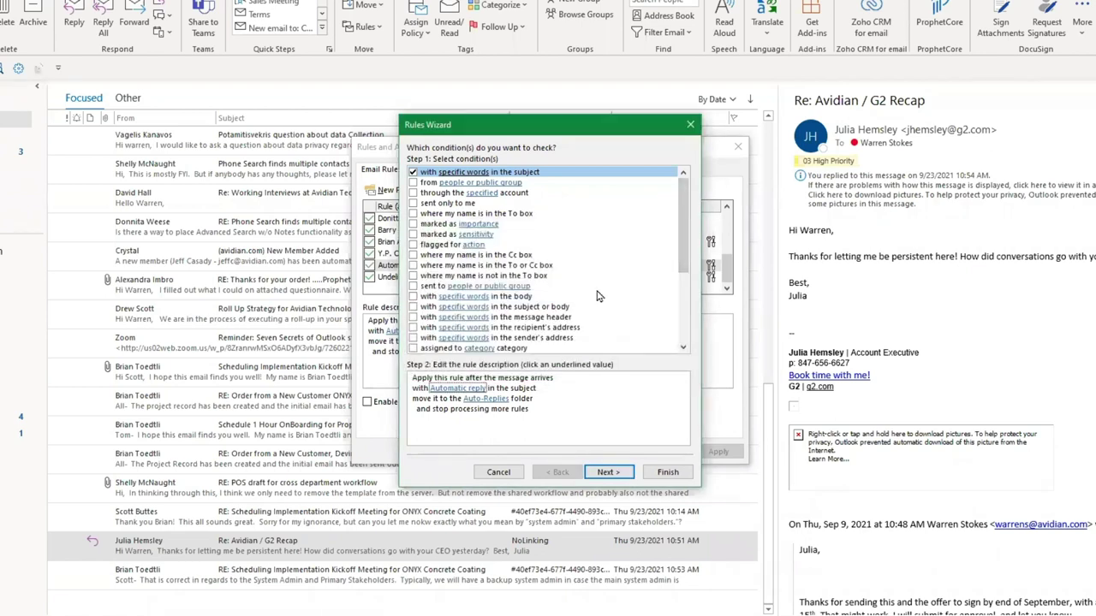
{"action": "left_click", "coordinate": [490, 399]}
{"action": "left_click", "coordinate": [492, 402]}
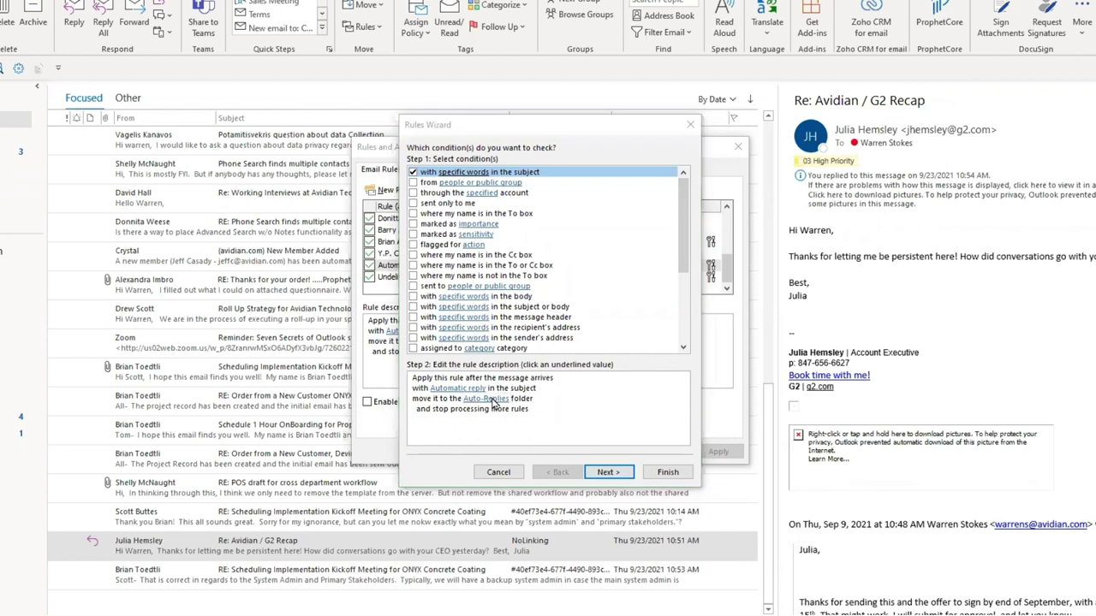
{"action": "key", "text": "Return"}
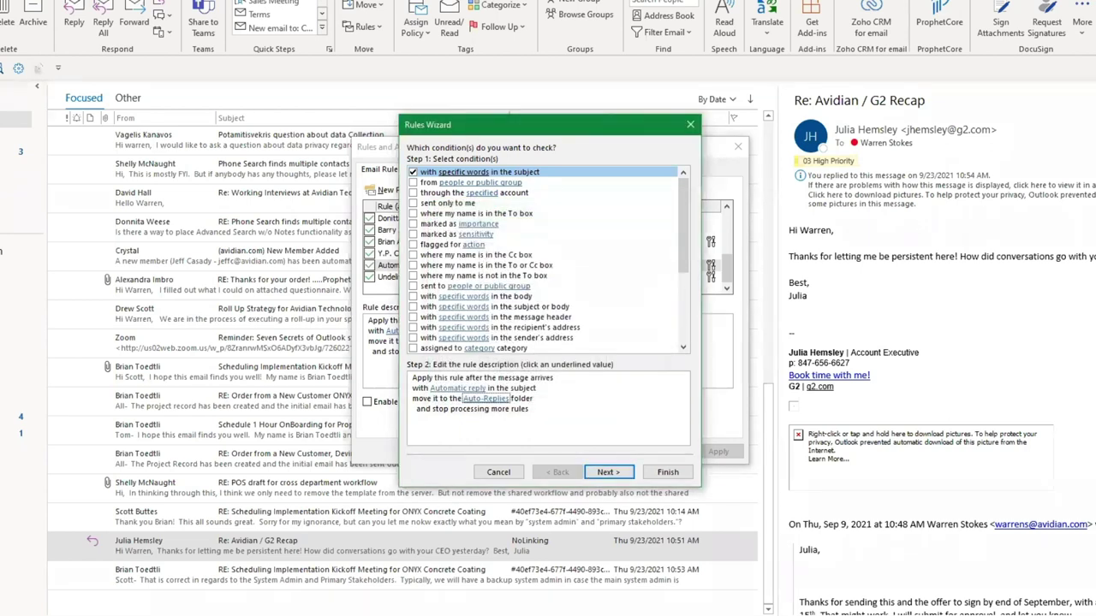
Decline discarding the rule changes, finish the Rules Wizard and close the Rules and Alerts dialog.
{"action": "left_click", "coordinate": [691, 125]}
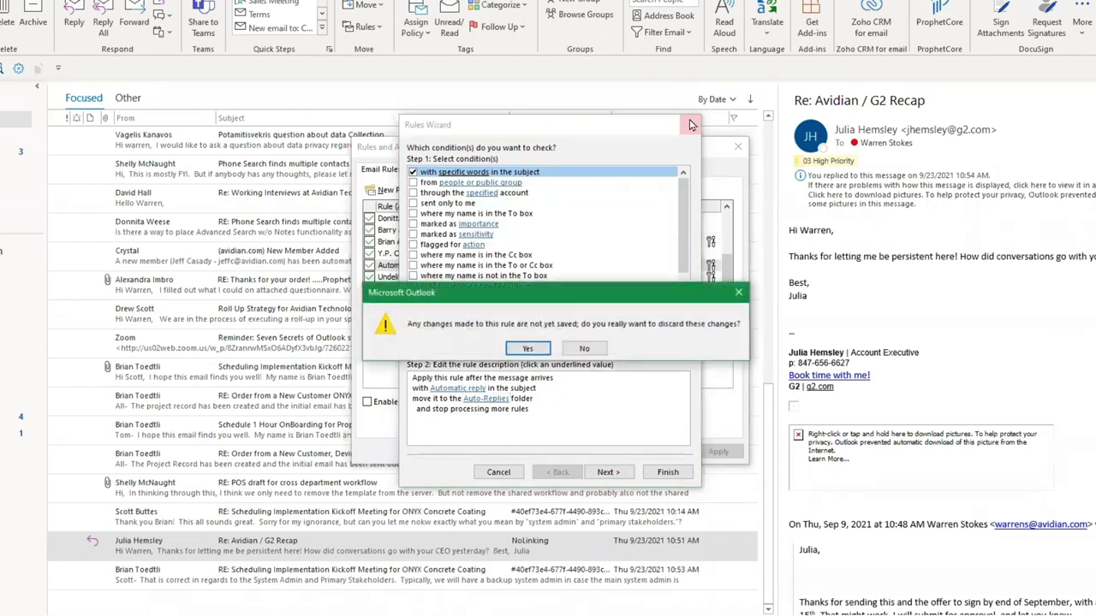
{"action": "left_click", "coordinate": [591, 351]}
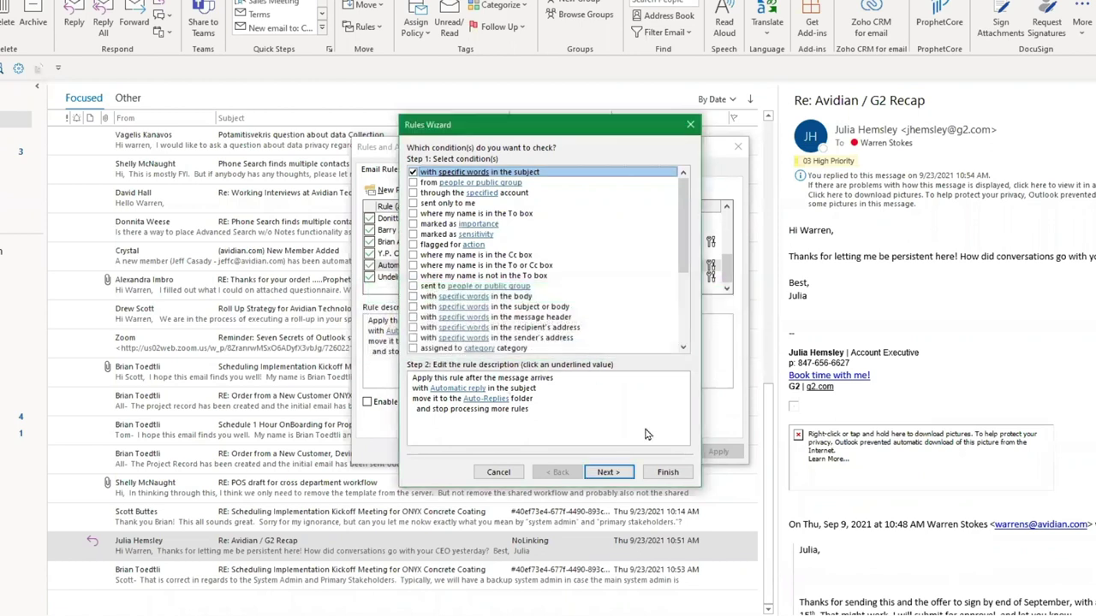
{"action": "left_click", "coordinate": [667, 472]}
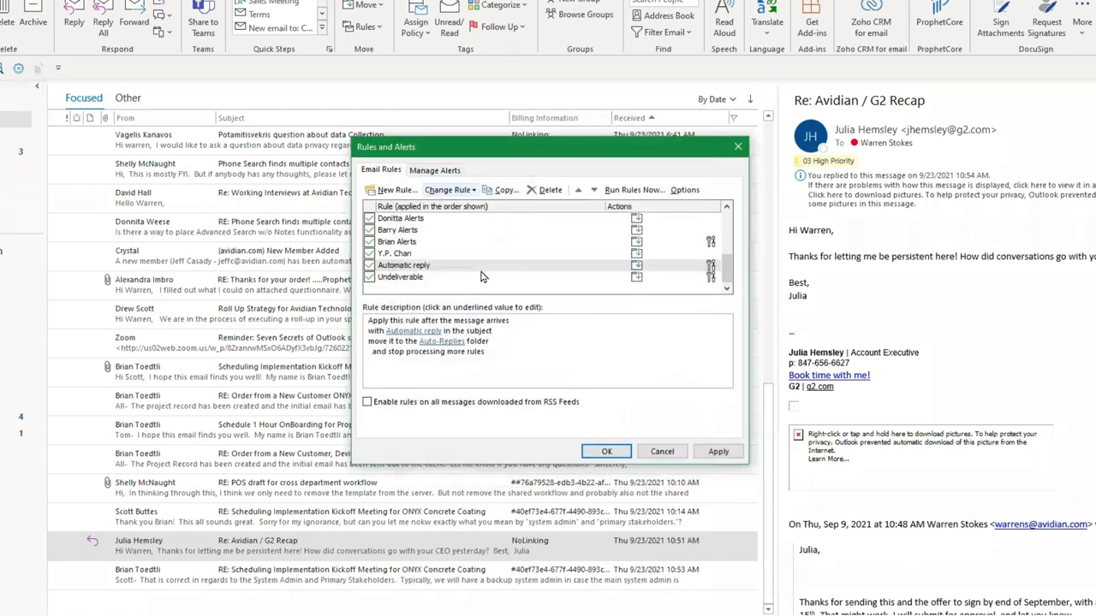
{"action": "left_click", "coordinate": [739, 149]}
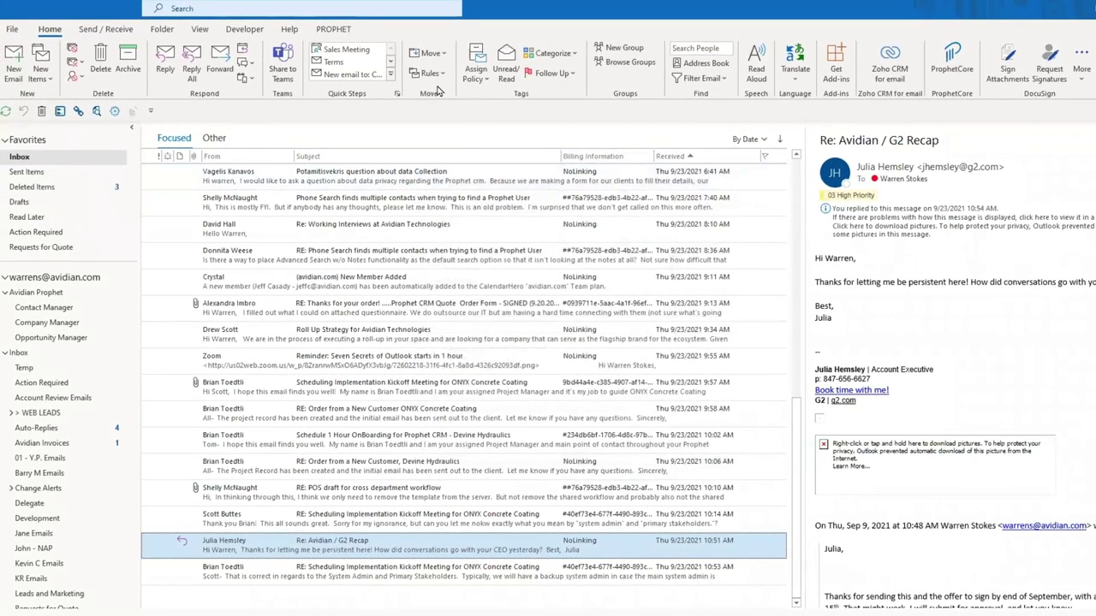
{"action": "left_click", "coordinate": [441, 77]}
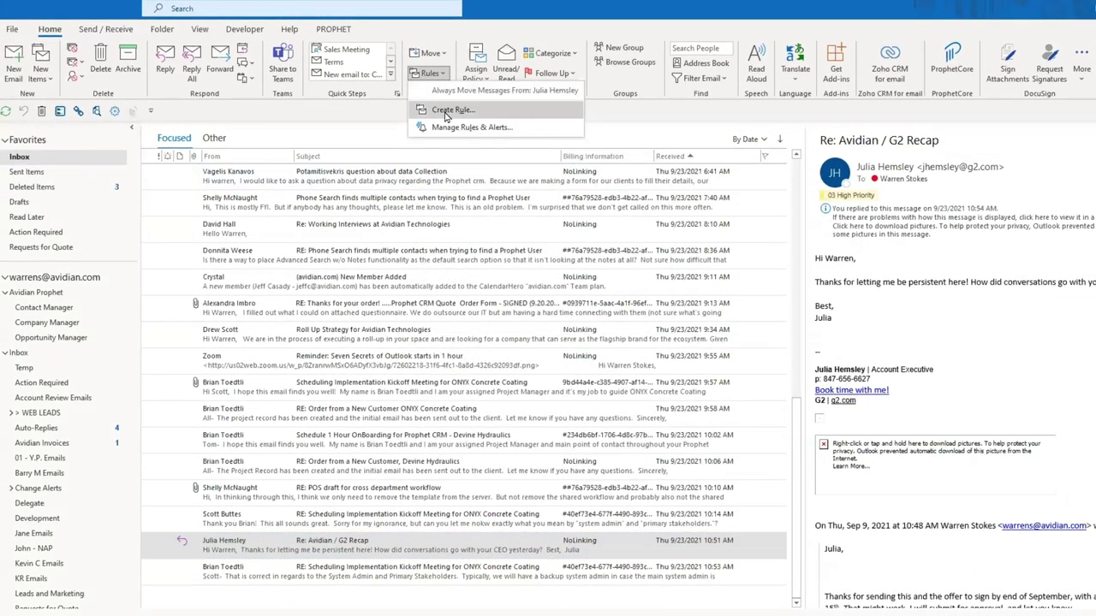
{"action": "left_click", "coordinate": [448, 110]}
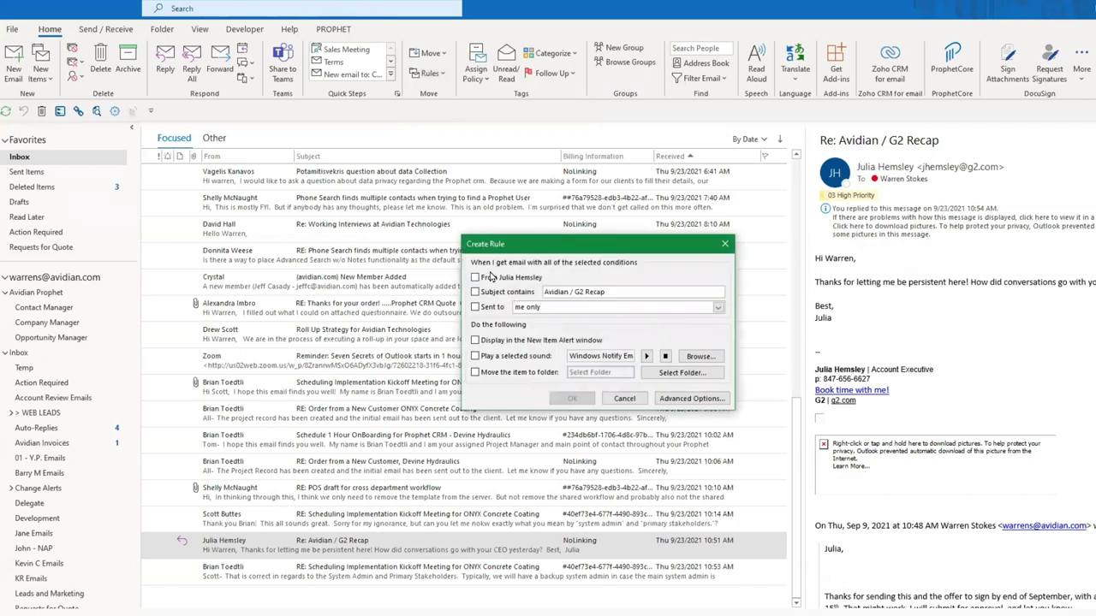
{"action": "left_click", "coordinate": [724, 246]}
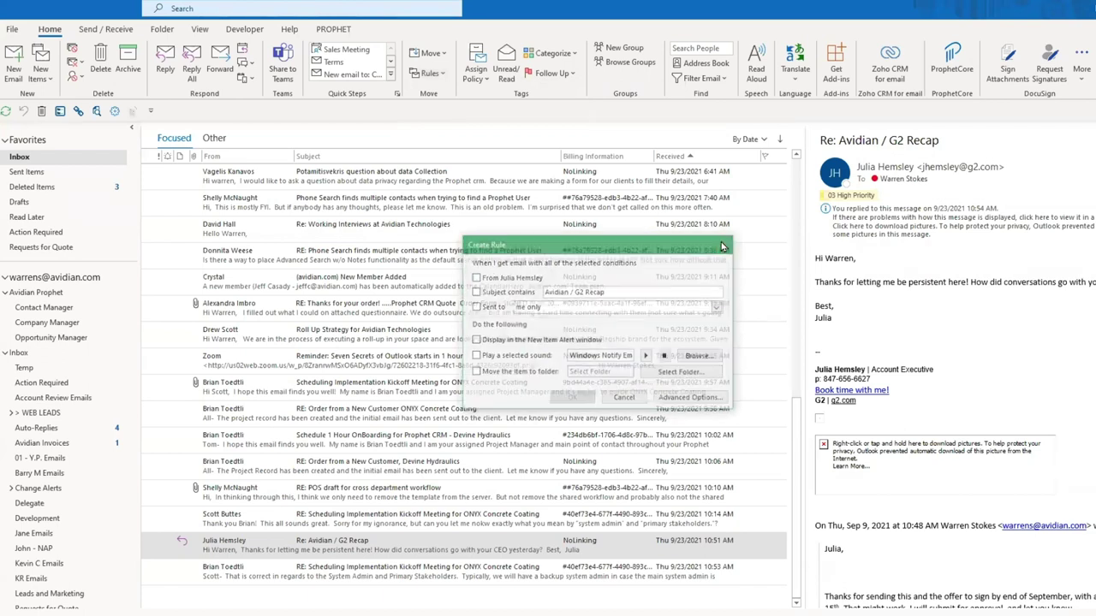
Start a new rule from the selected message with the condition that the subject contains "Request for Quote".
{"action": "left_click", "coordinate": [429, 74]}
{"action": "left_click", "coordinate": [442, 109]}
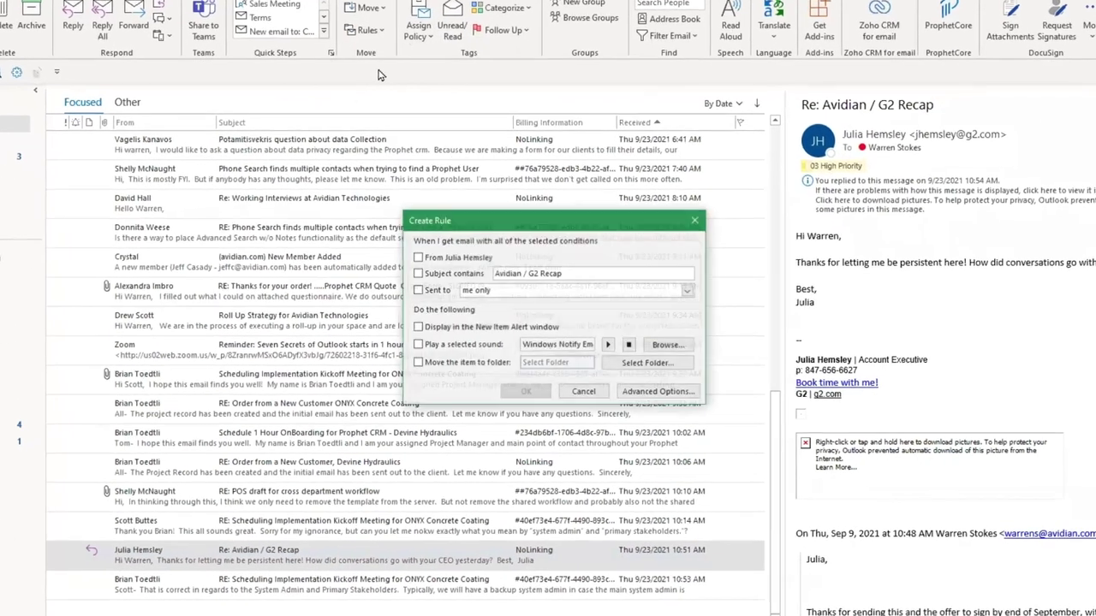
{"action": "key", "text": "shift+Left"}
{"action": "key", "text": "shift+Left"}
{"action": "key", "text": "shift+Home"}
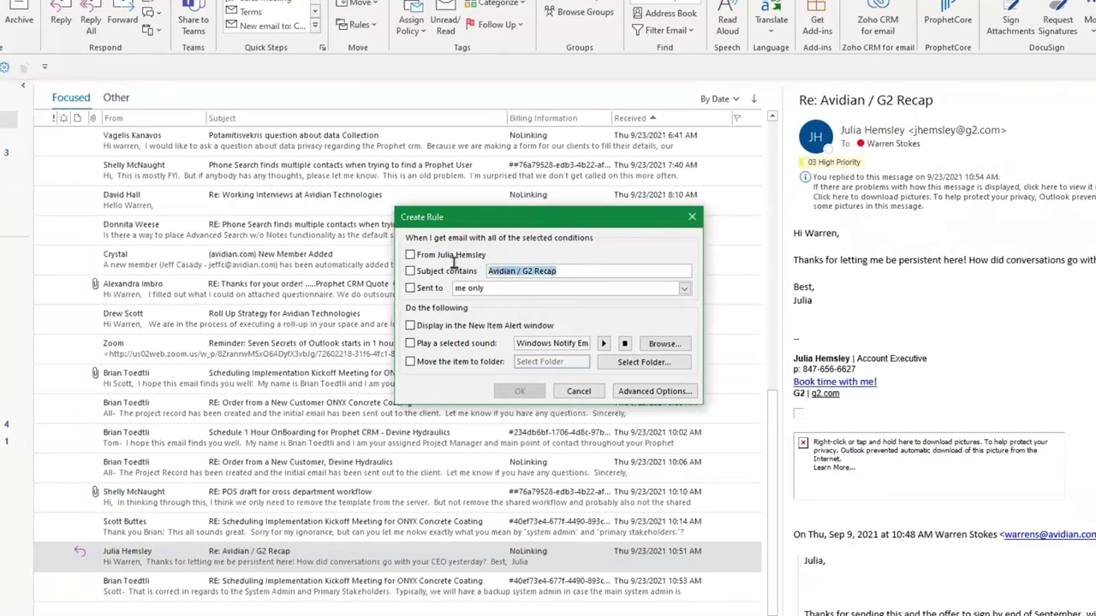
{"action": "key", "text": "BackSpace"}
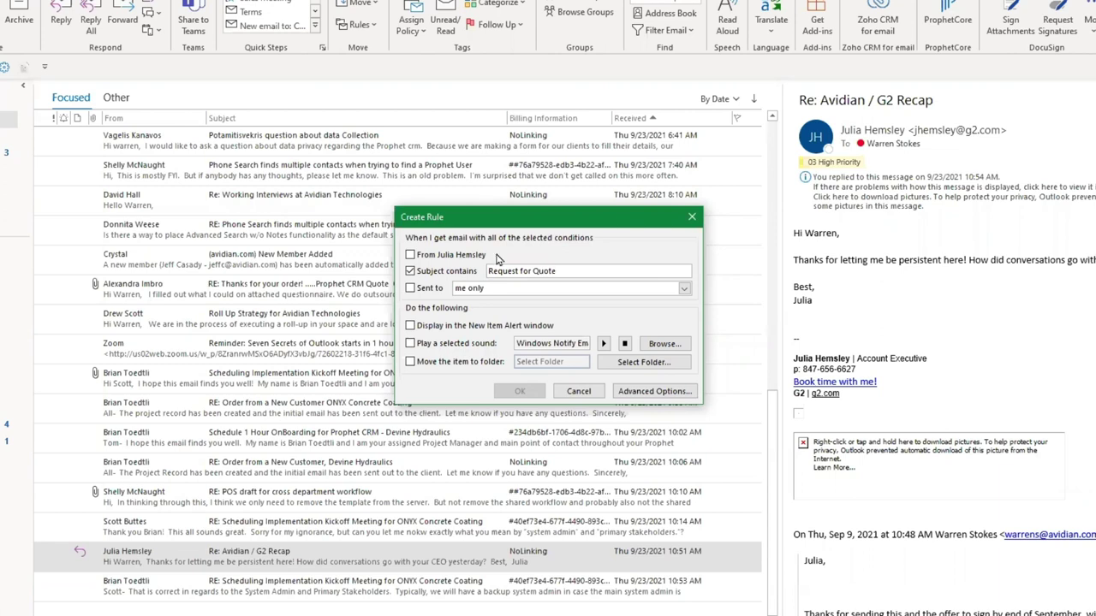
{"action": "key", "text": "shift+Home"}
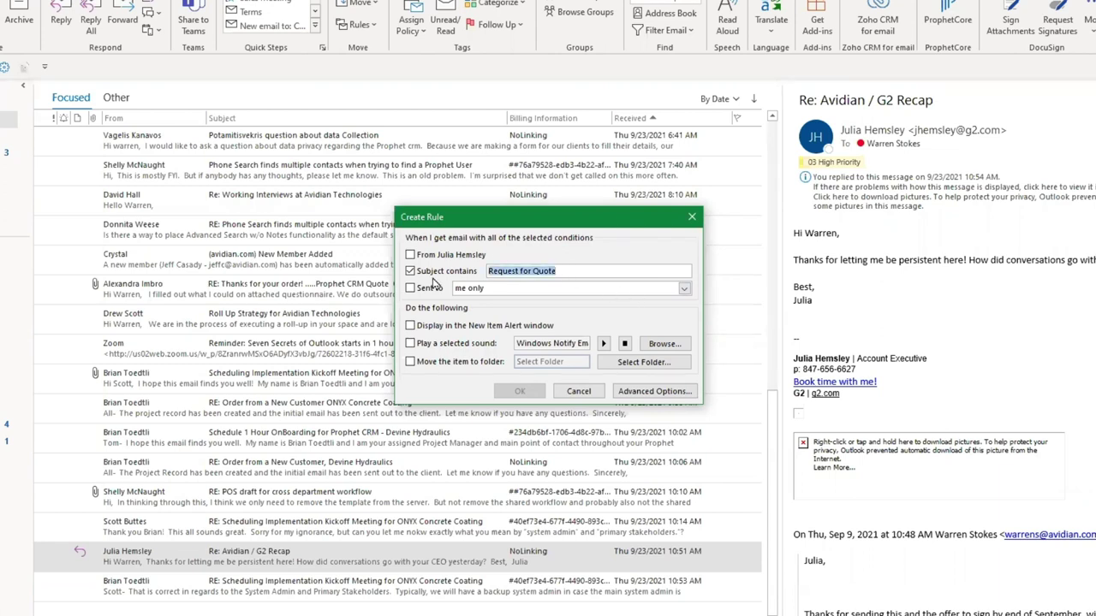
{"action": "left_click", "coordinate": [584, 272]}
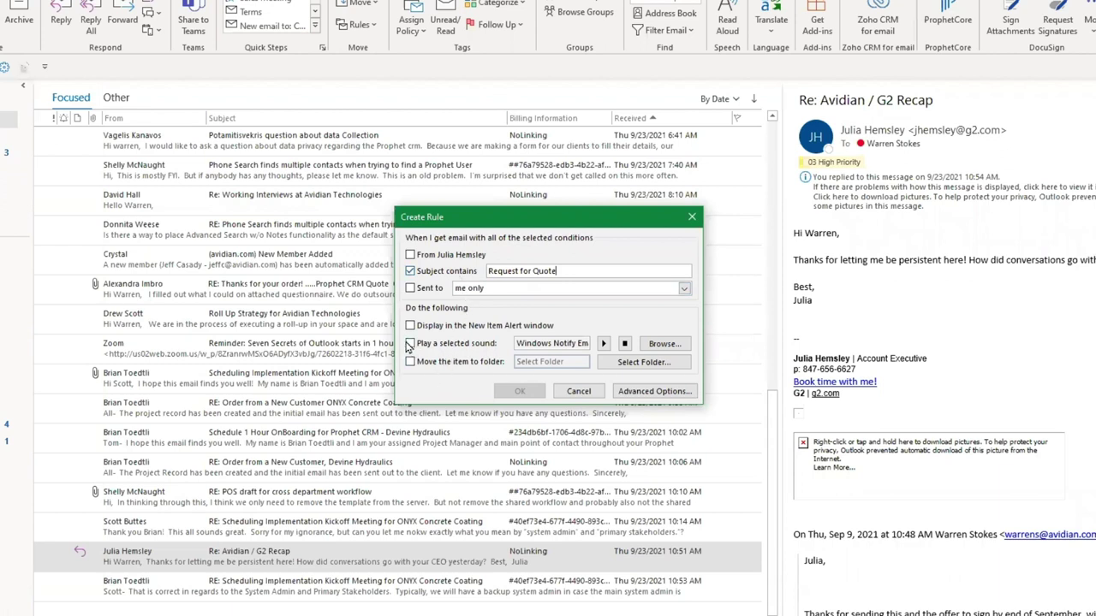
Set the rule to play the selected notification sound and move matching messages to the Requests for Quote folder.
{"action": "left_click", "coordinate": [410, 343]}
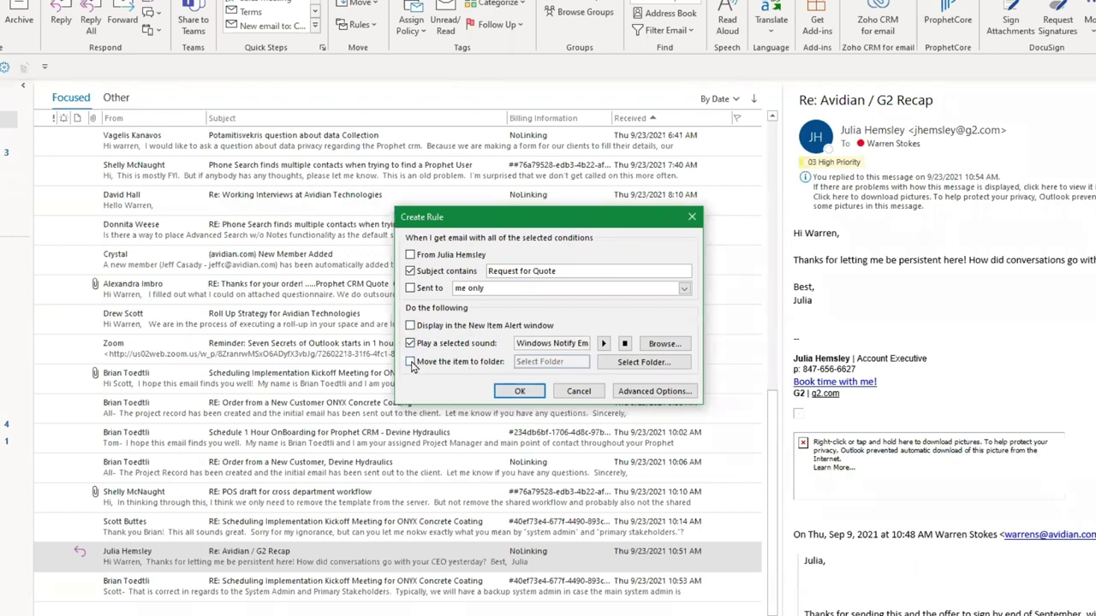
{"action": "left_click", "coordinate": [411, 362]}
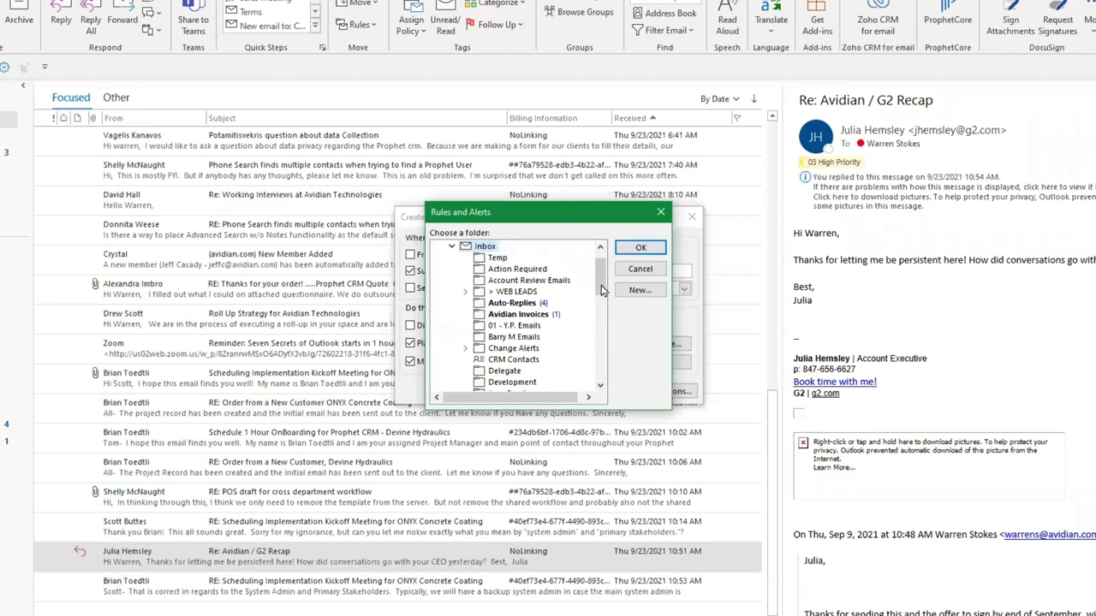
{"action": "left_click_drag", "start_coordinate": [603, 282], "coordinate": [599, 321]}
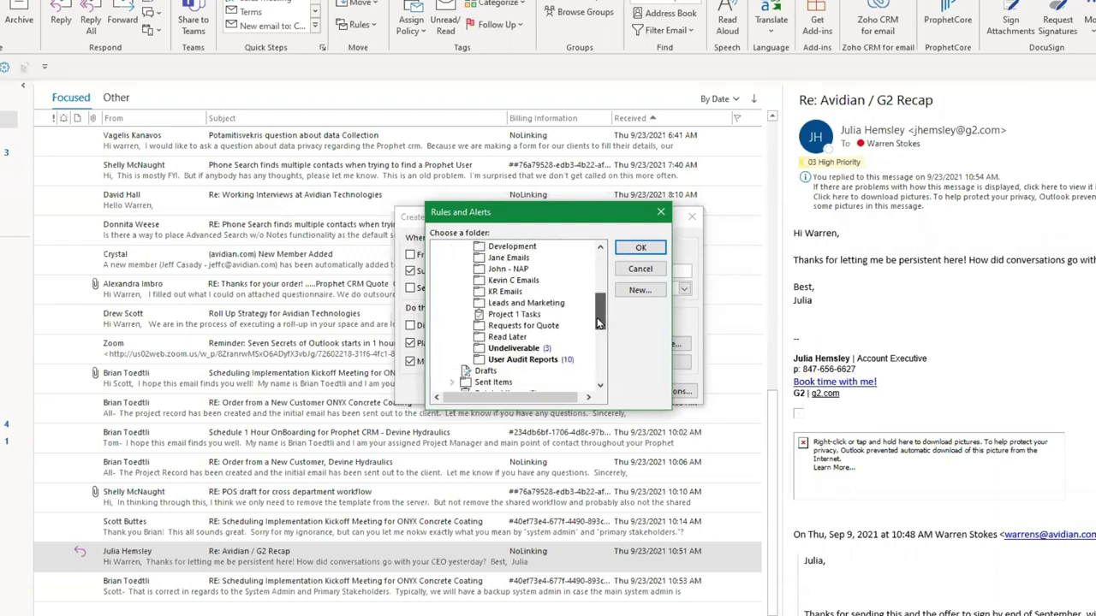
{"action": "left_click", "coordinate": [519, 329]}
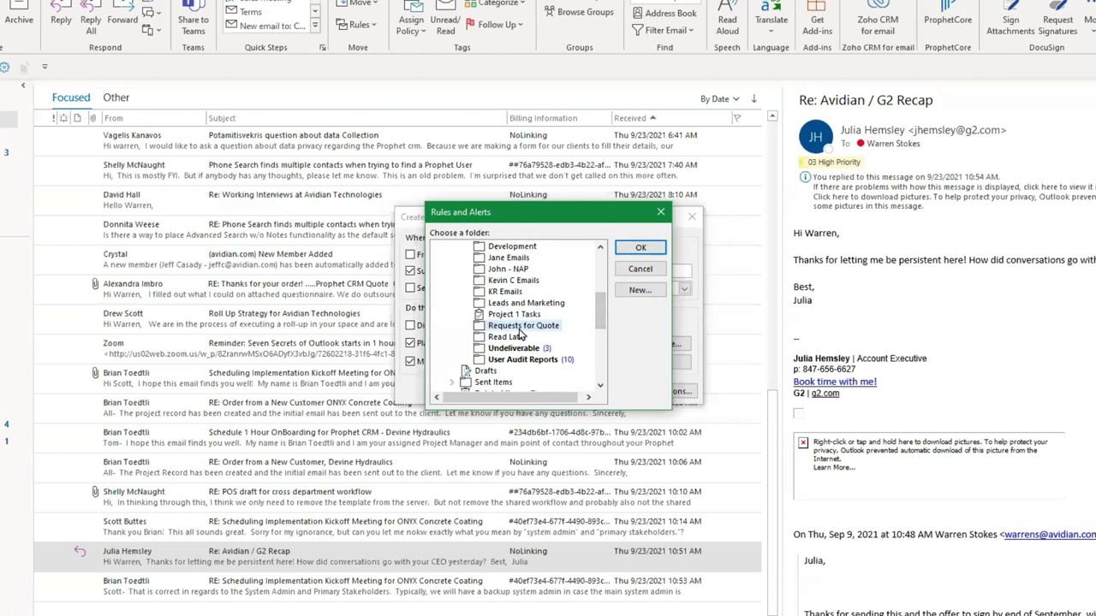
{"action": "left_click", "coordinate": [642, 248]}
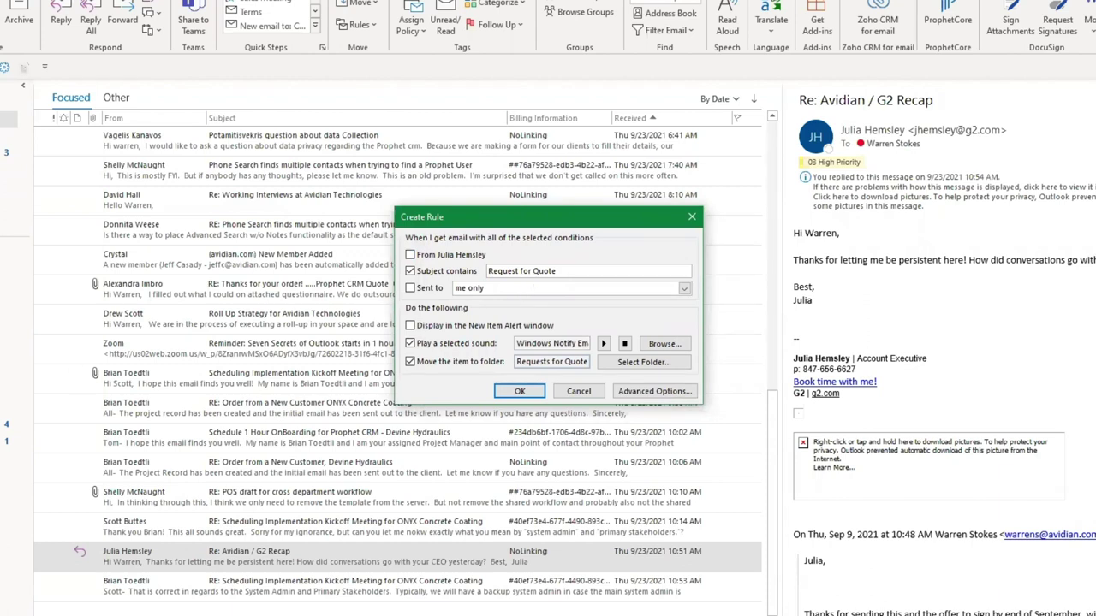
Create the rule and run it on the messages already in the current folder.
{"action": "left_click", "coordinate": [523, 393]}
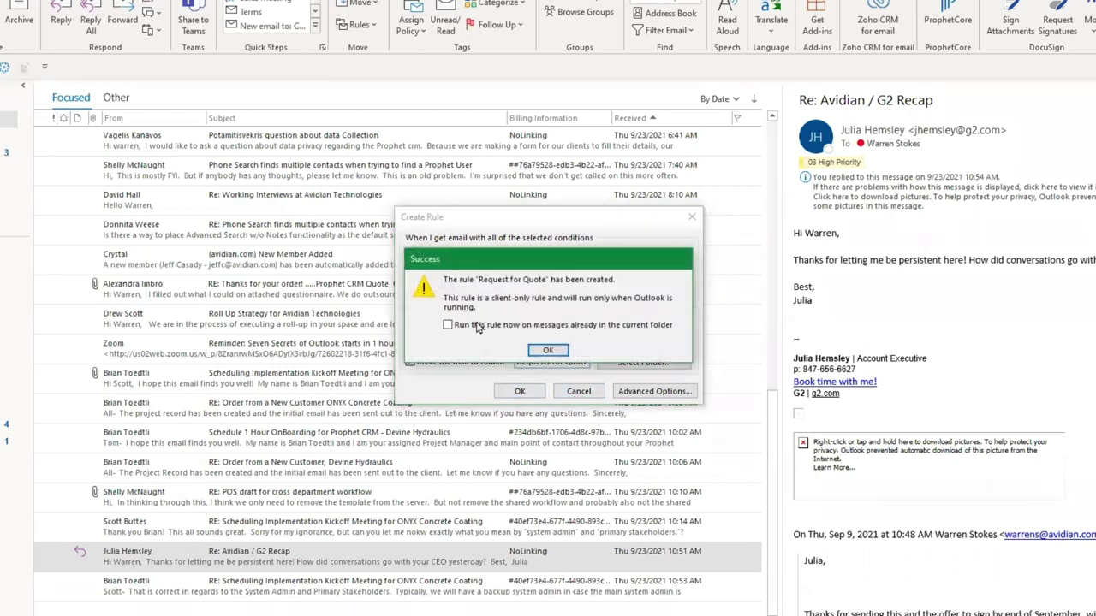
{"action": "left_click", "coordinate": [448, 326]}
{"action": "left_click", "coordinate": [548, 351]}
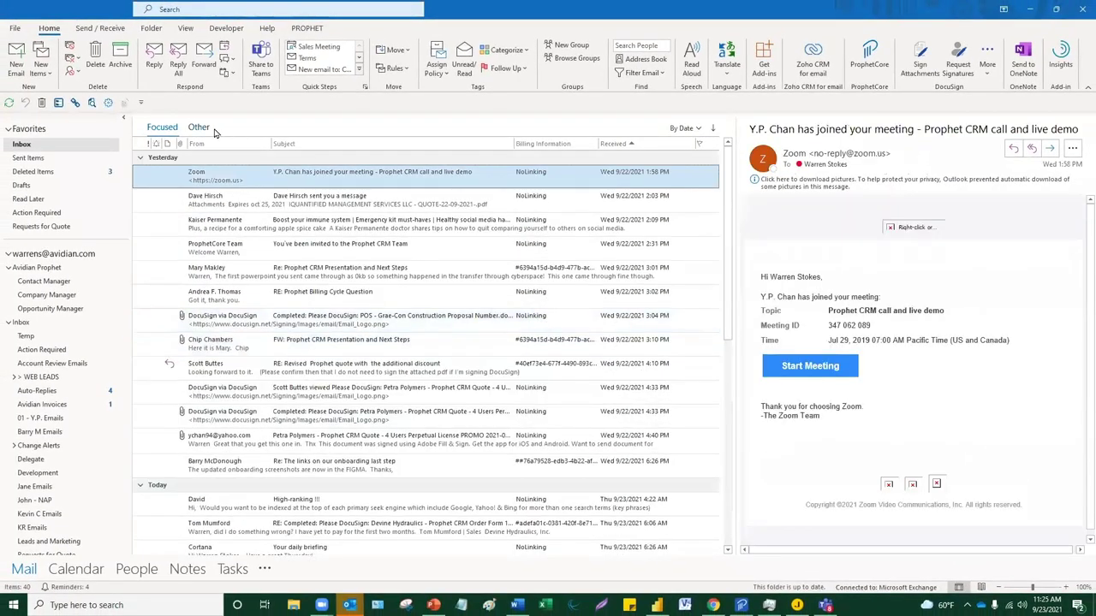
Switch to Outlook on the web in the browser, review the drafted "Request for Quote" email and send it.
{"action": "left_click", "coordinate": [231, 206]}
{"action": "left_click", "coordinate": [229, 182]}
{"action": "key", "text": "alt+Tab"}
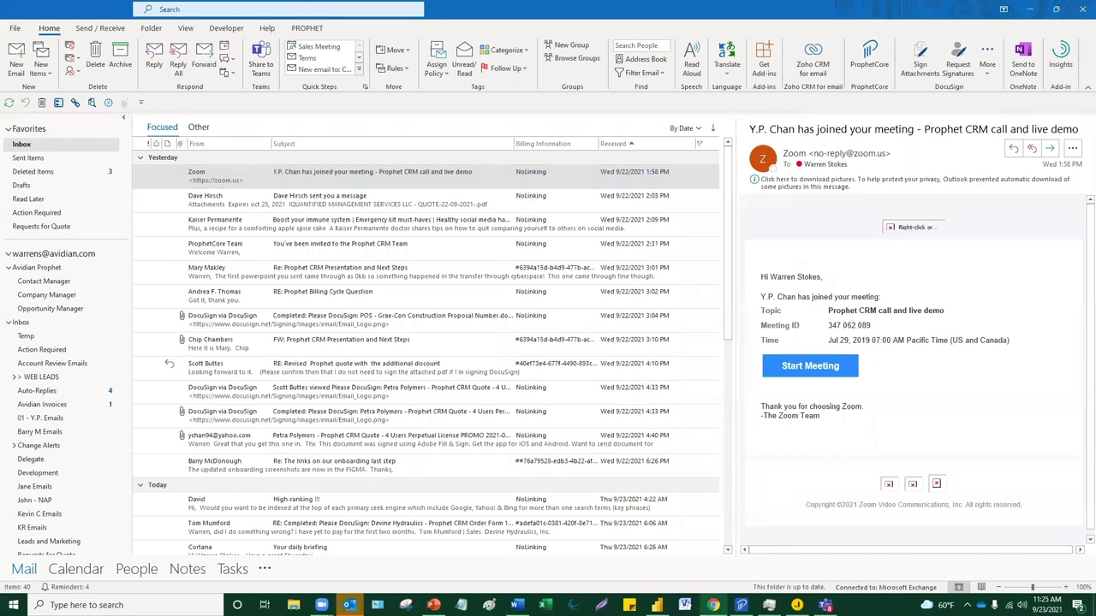
{"action": "key", "text": "alt+Tab"}
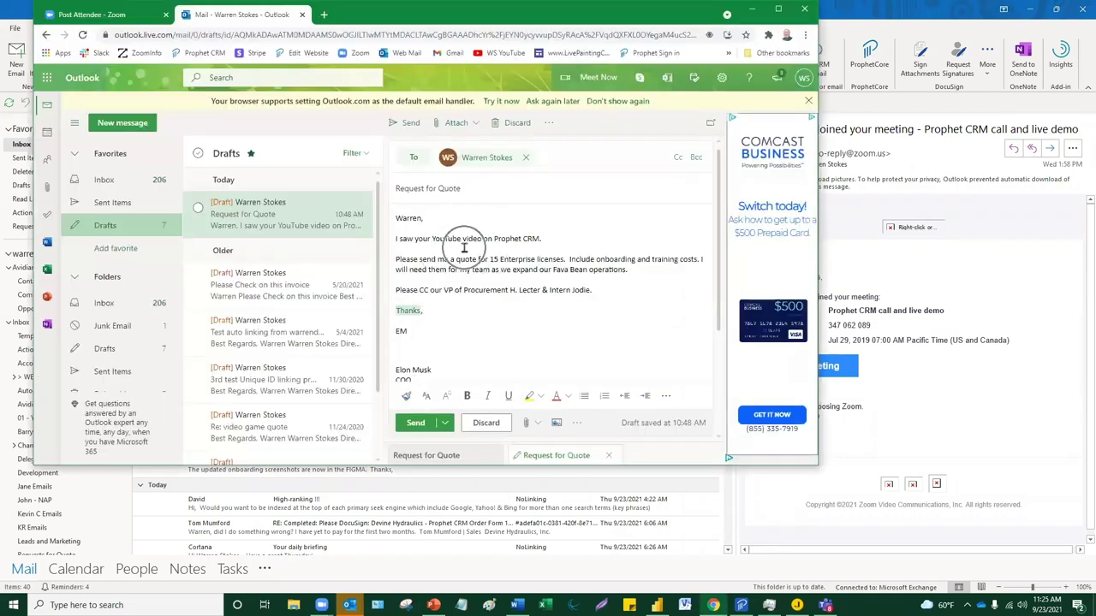
{"action": "scroll", "coordinate": [461, 297], "scroll_direction": "down", "scroll_amount": 2}
{"action": "scroll", "coordinate": [460, 296], "scroll_direction": "up", "scroll_amount": 2}
{"action": "scroll", "coordinate": [460, 296], "scroll_direction": "down", "scroll_amount": 2}
{"action": "scroll", "coordinate": [461, 296], "scroll_direction": "up", "scroll_amount": 2}
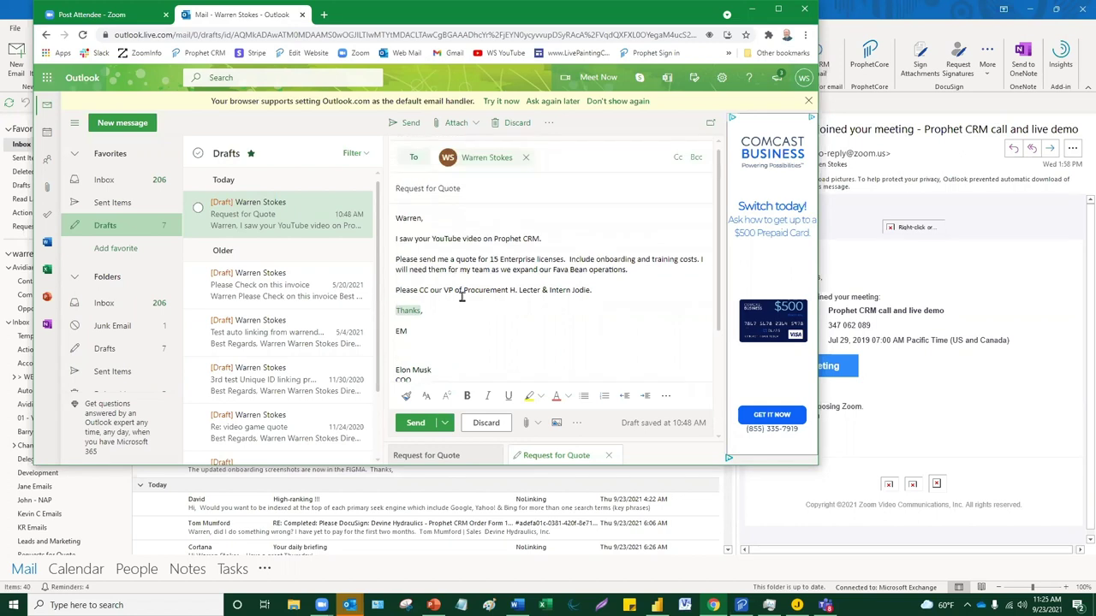
{"action": "scroll", "coordinate": [460, 297], "scroll_direction": "down", "scroll_amount": 2}
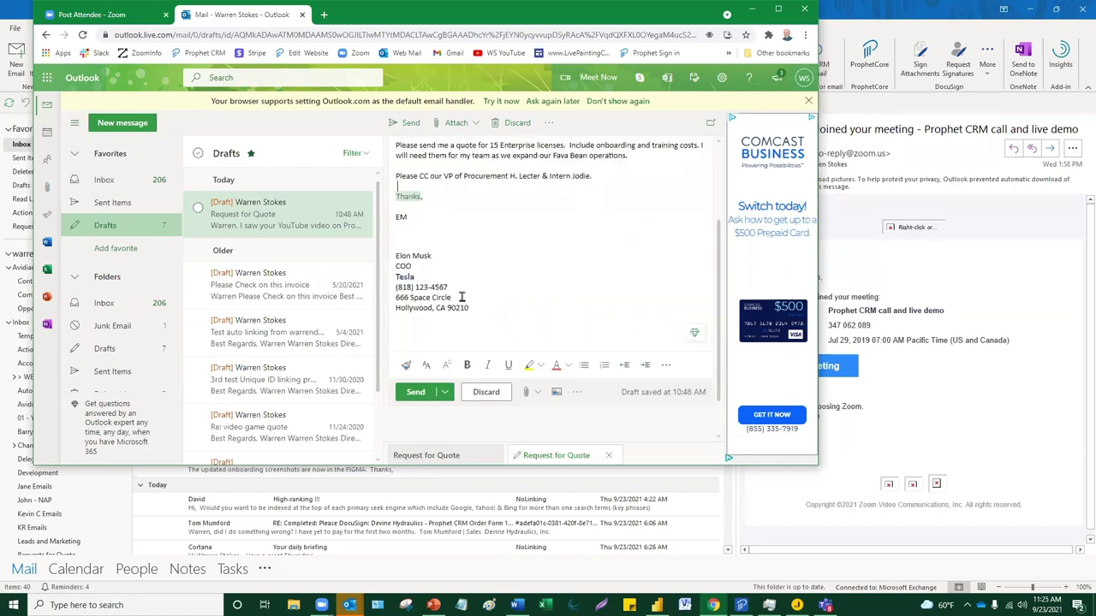
{"action": "scroll", "coordinate": [461, 296], "scroll_direction": "up", "scroll_amount": 2}
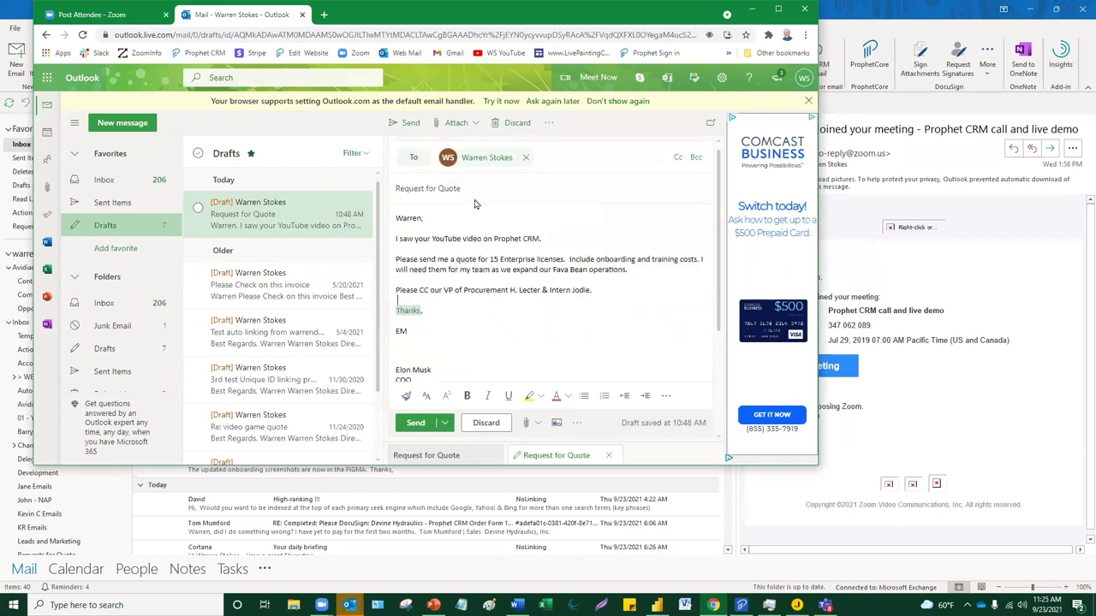
{"action": "left_click", "coordinate": [415, 423]}
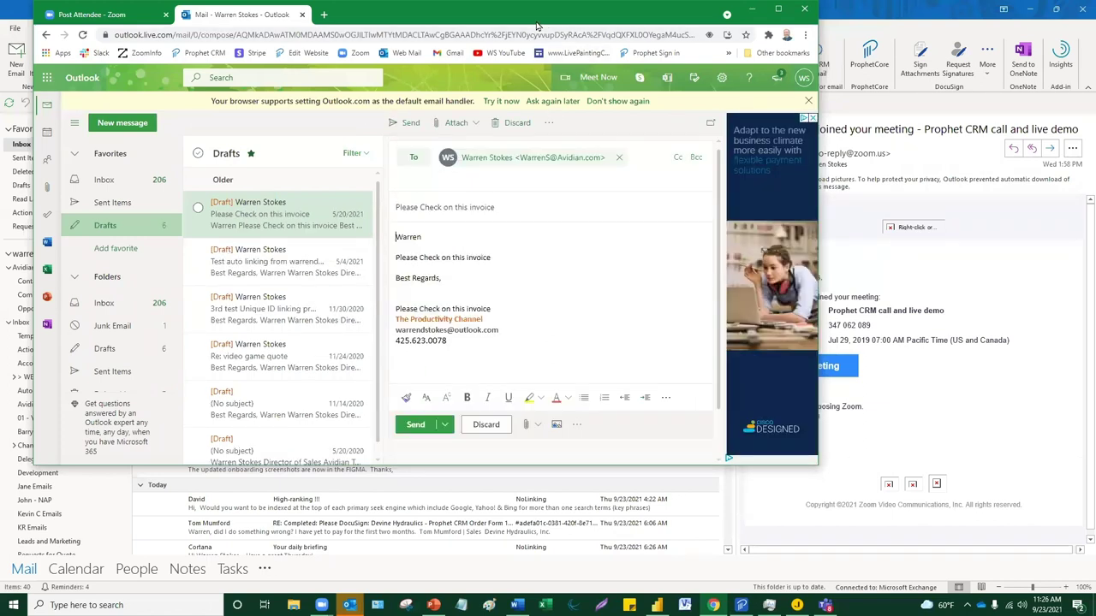
Return to desktop Outlook and view today's "Request for Quote" message in the Requests for Quote folder.
{"action": "key", "text": "alt+Tab"}
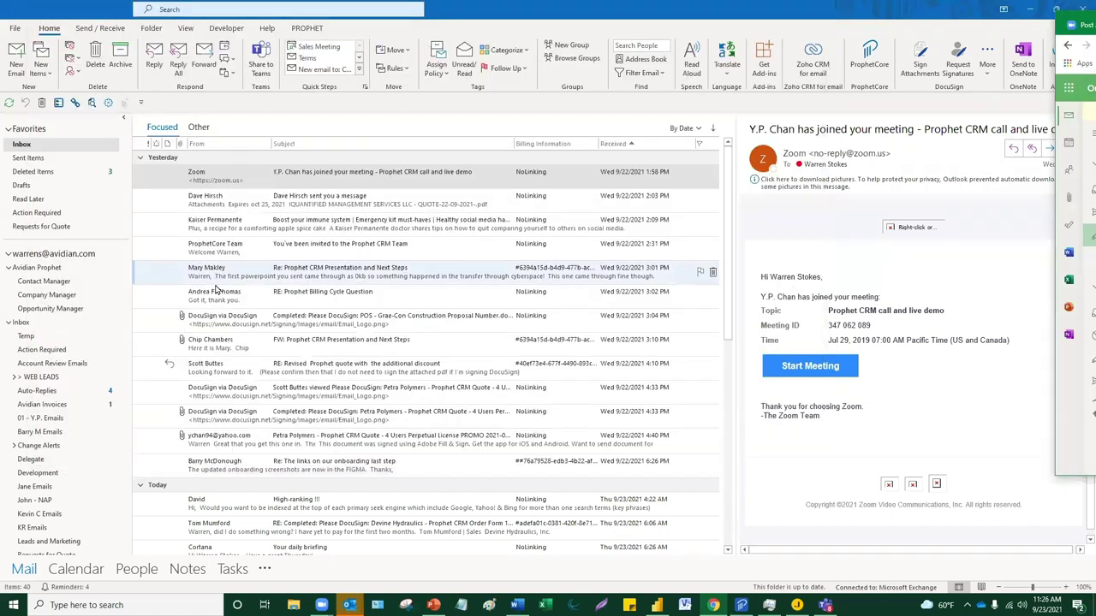
{"action": "left_click", "coordinate": [196, 195]}
{"action": "left_click", "coordinate": [196, 183]}
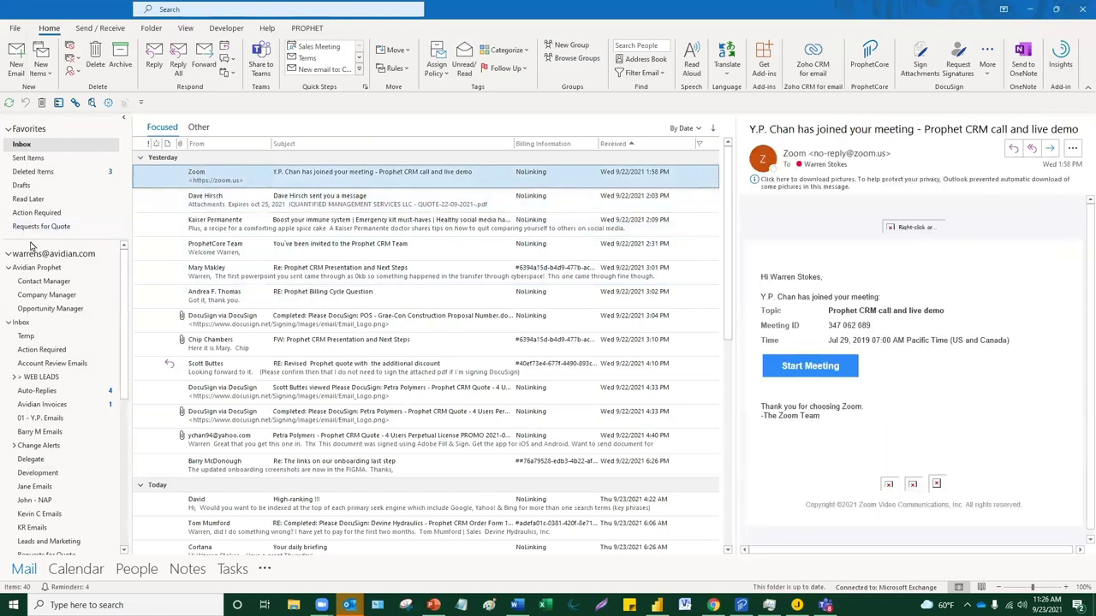
{"action": "key", "text": "Down"}
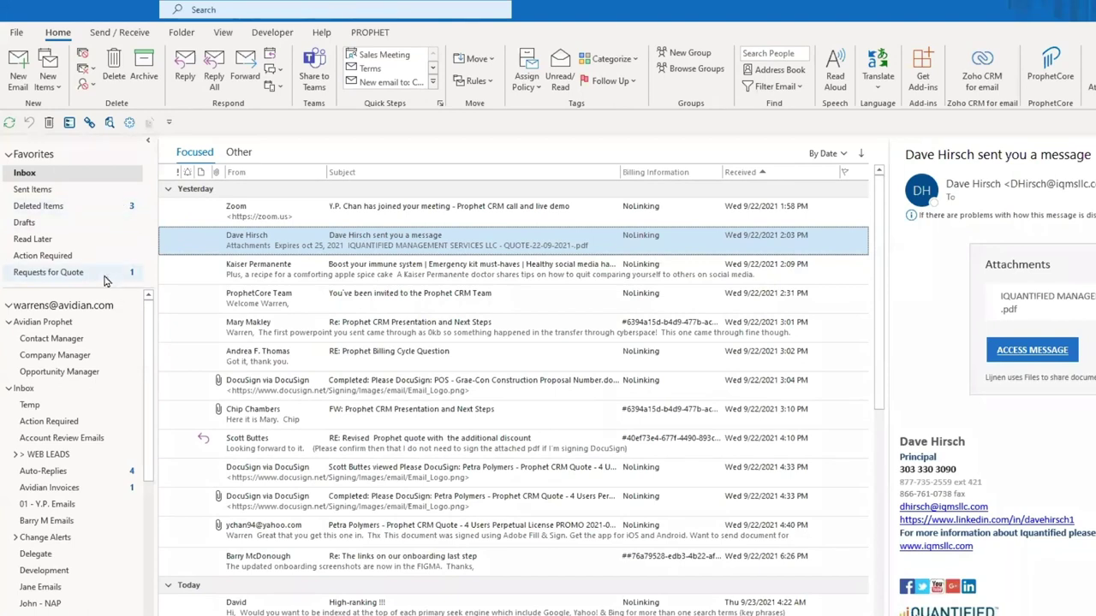
{"action": "left_click", "coordinate": [104, 274]}
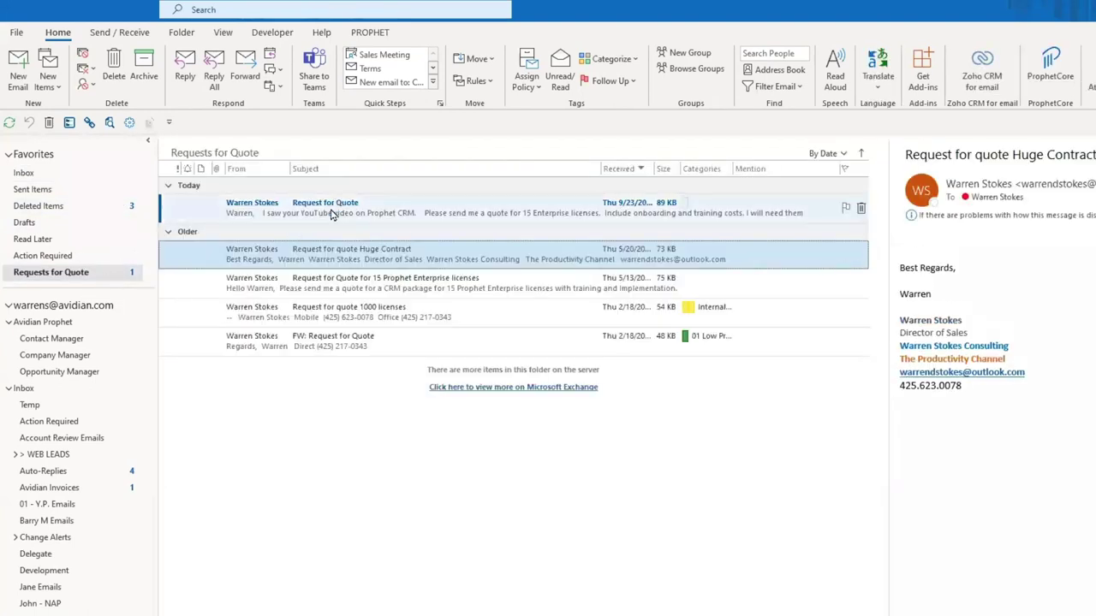
{"action": "left_click", "coordinate": [333, 214]}
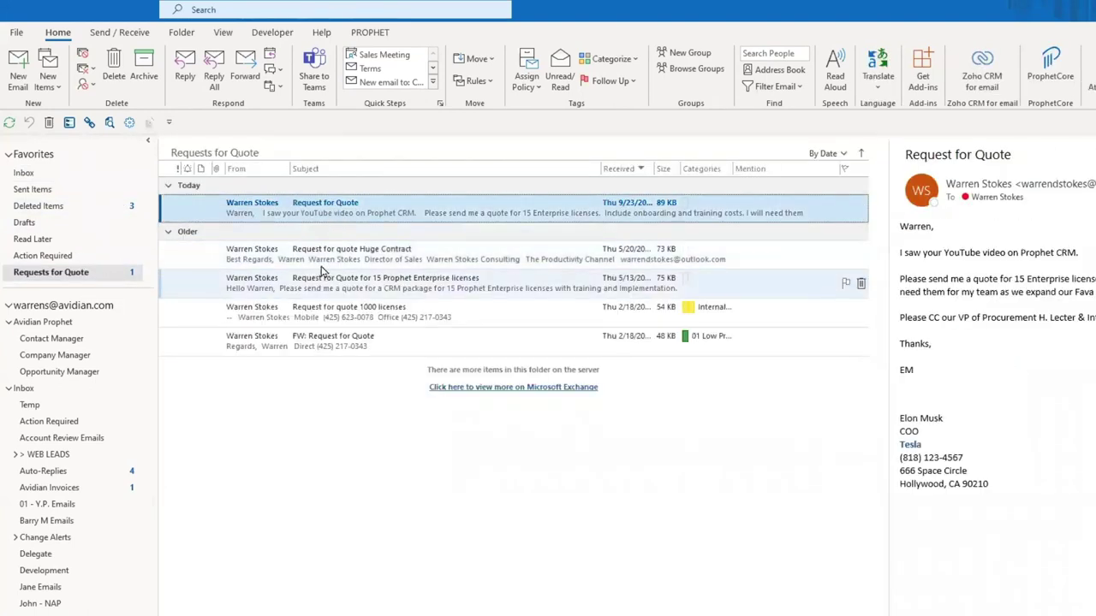
{"action": "left_click", "coordinate": [319, 253]}
{"action": "left_click", "coordinate": [318, 219]}
{"action": "left_click", "coordinate": [318, 222]}
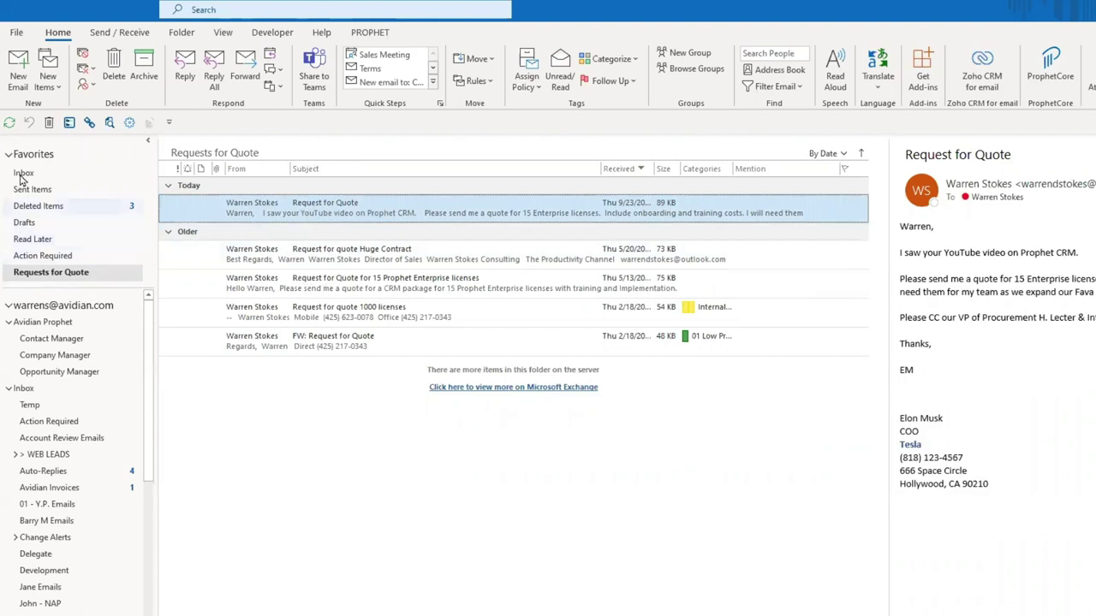
Add the Avidian Invoices folder to Favorites.
{"action": "right_click", "coordinate": [49, 492]}
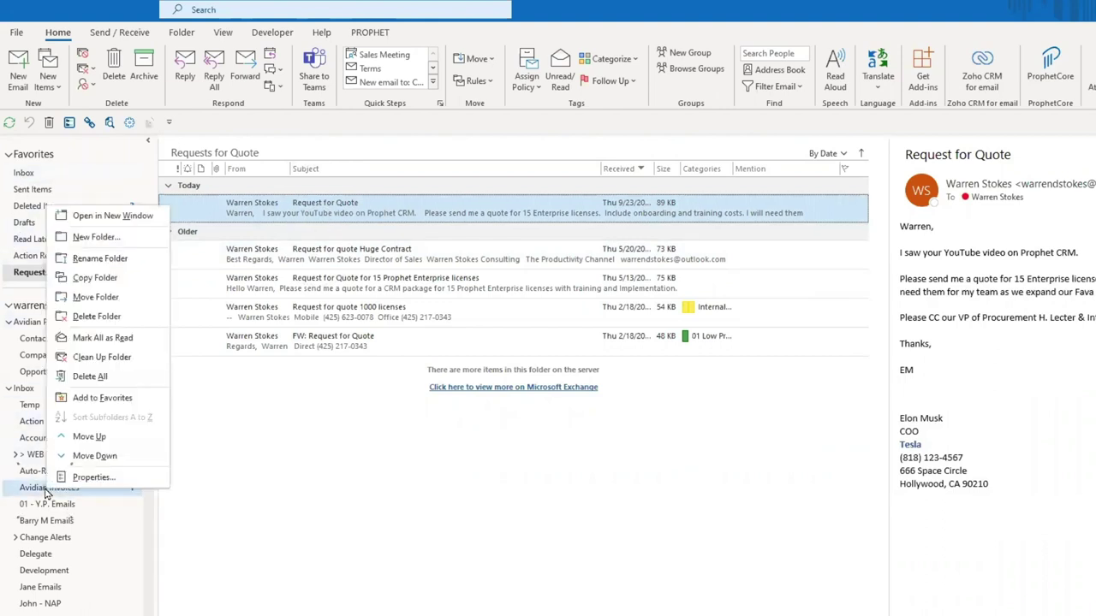
{"action": "left_click", "coordinate": [95, 398]}
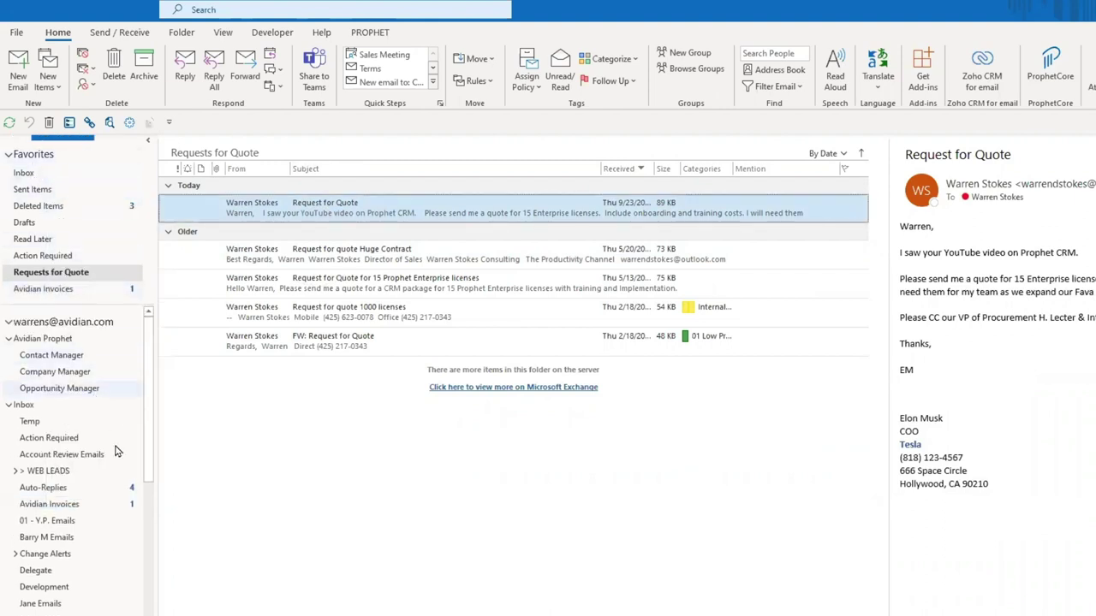
{"action": "scroll", "coordinate": [144, 582], "scroll_direction": "down", "scroll_amount": 3}
{"action": "scroll", "coordinate": [144, 582], "scroll_direction": "up", "scroll_amount": 3}
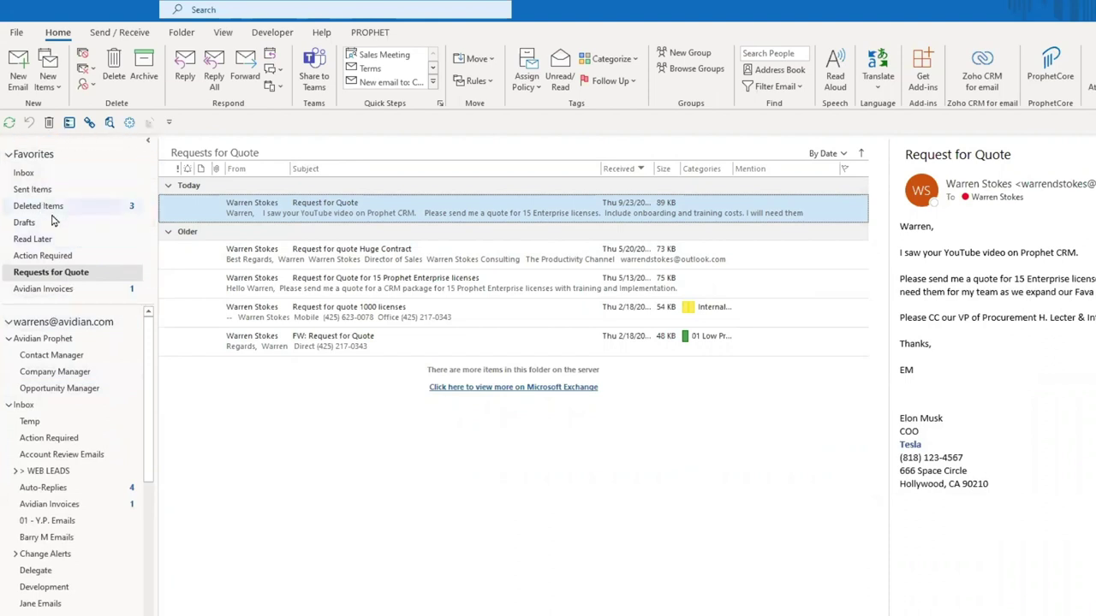
{"action": "left_click", "coordinate": [244, 255]}
{"action": "left_click", "coordinate": [293, 208]}
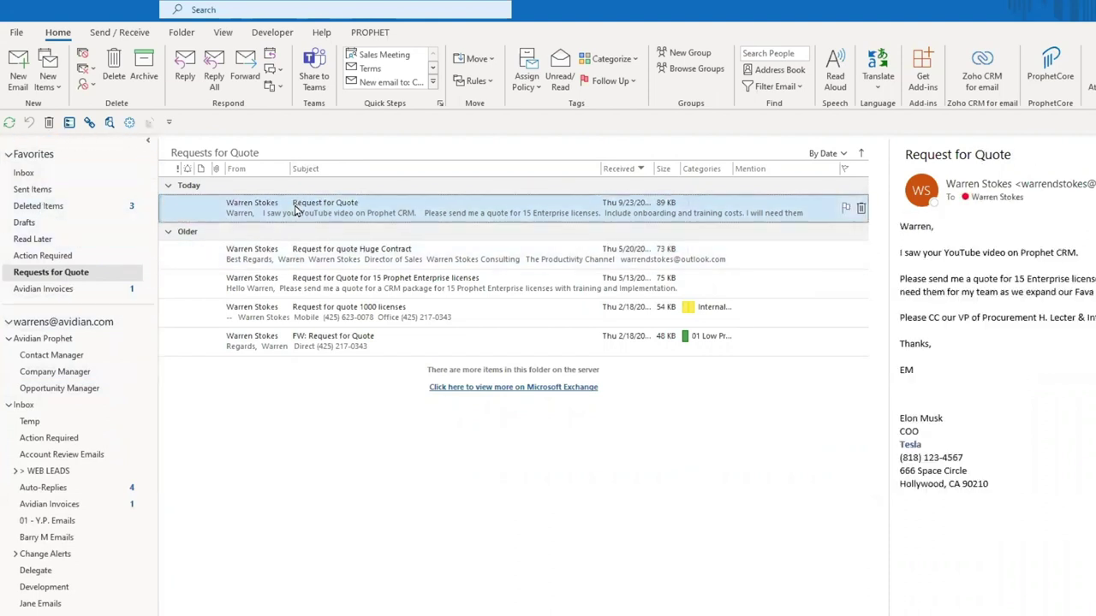
{"action": "left_click", "coordinate": [491, 86]}
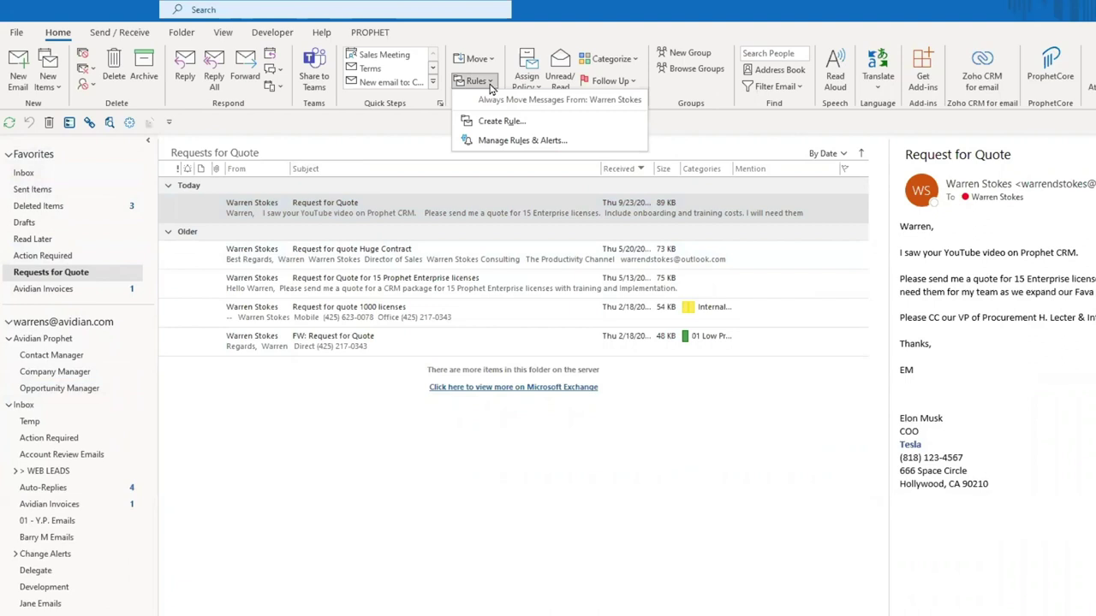
{"action": "left_click", "coordinate": [499, 119]}
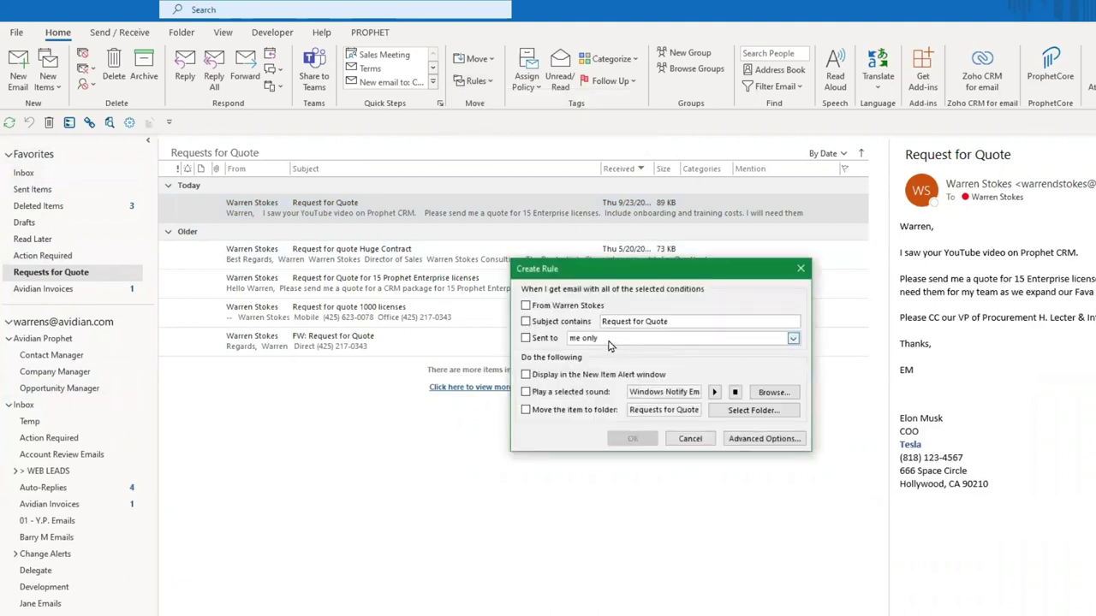
{"action": "left_click", "coordinate": [797, 270]}
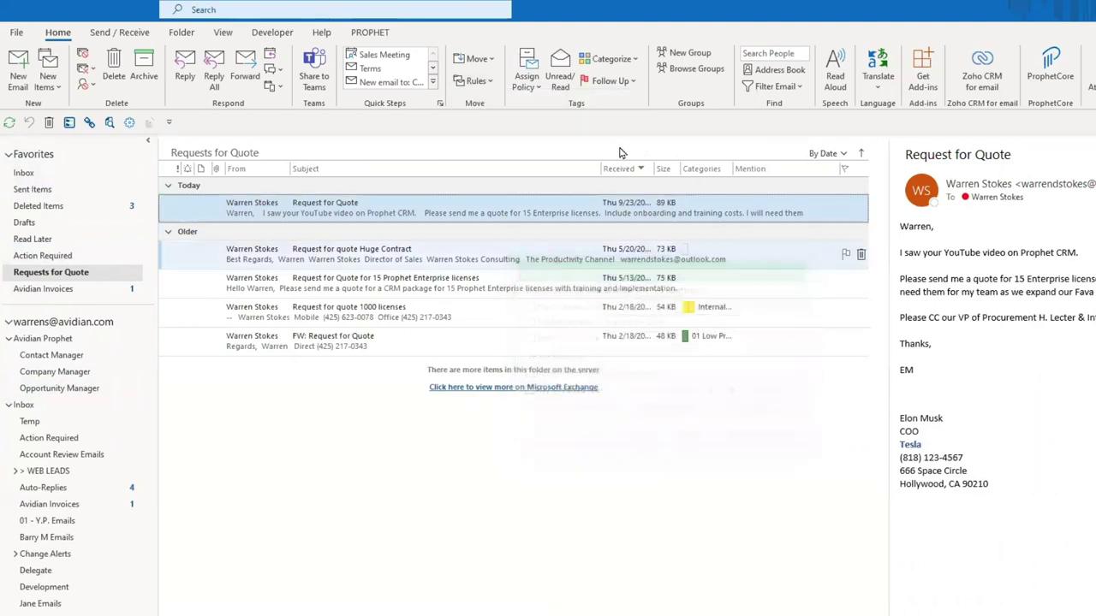
Open the Rules and Alerts dialog, look through the list of email rules and close it.
{"action": "left_click", "coordinate": [491, 83]}
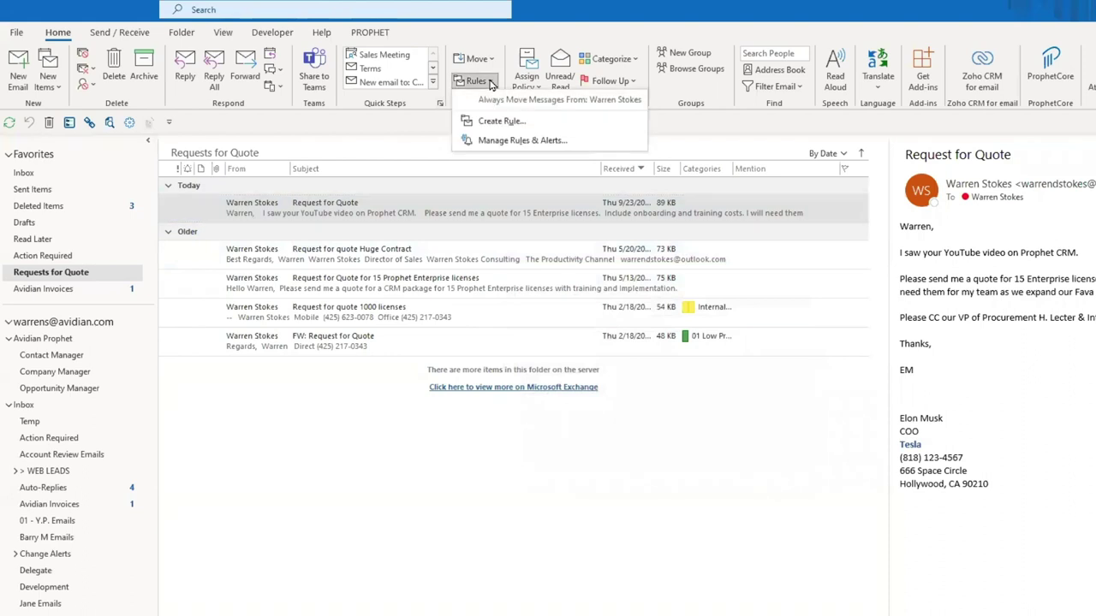
{"action": "left_click", "coordinate": [503, 141]}
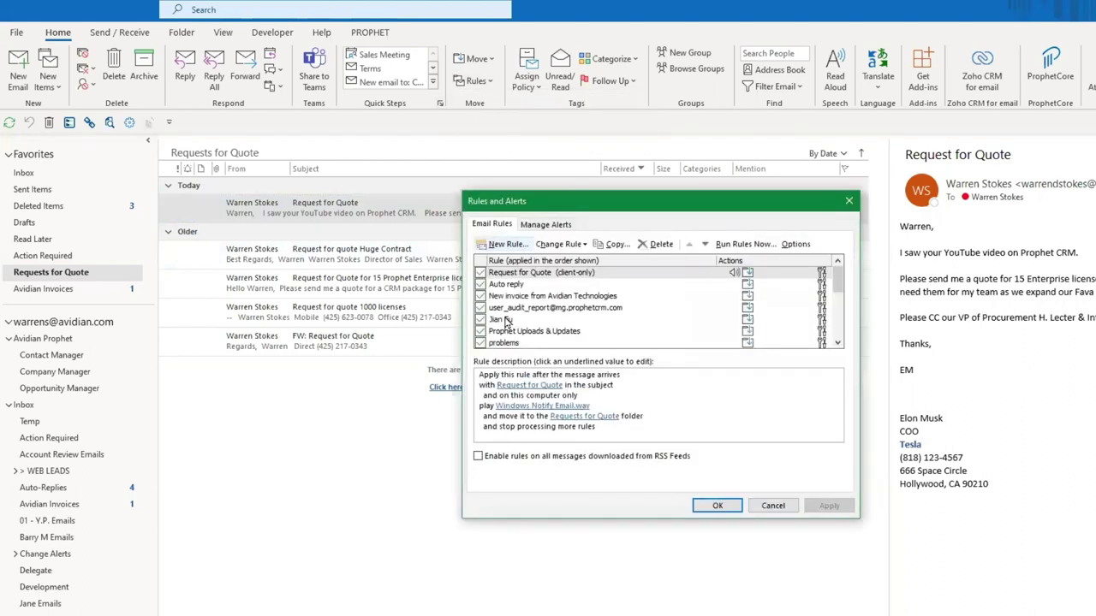
{"action": "scroll", "coordinate": [533, 318], "scroll_direction": "down", "scroll_amount": 2}
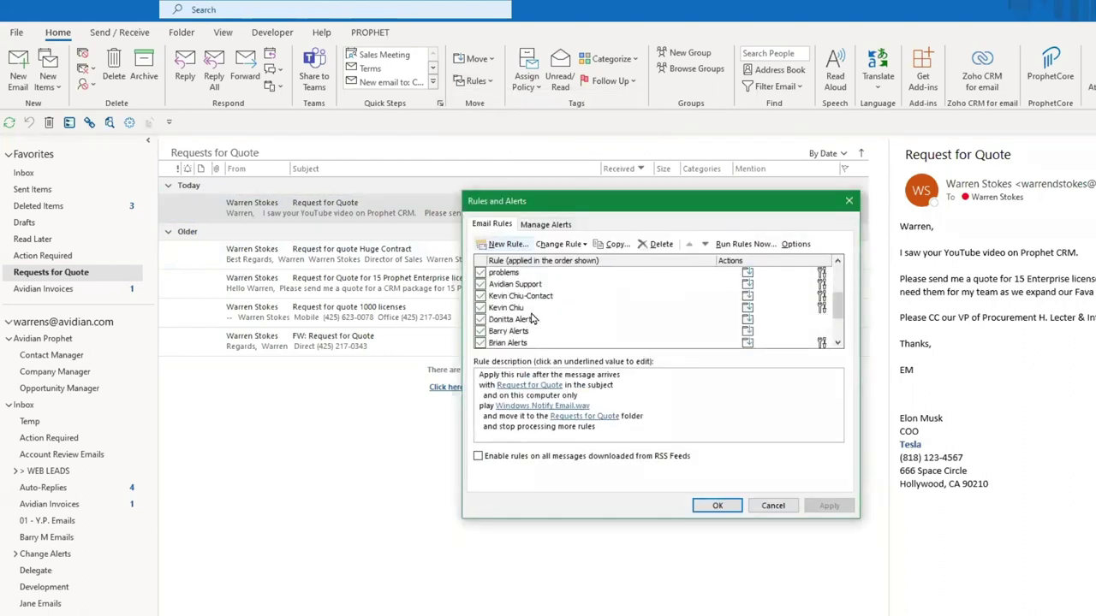
{"action": "scroll", "coordinate": [532, 318], "scroll_direction": "down", "scroll_amount": 2}
{"action": "scroll", "coordinate": [532, 318], "scroll_direction": "up", "scroll_amount": 5}
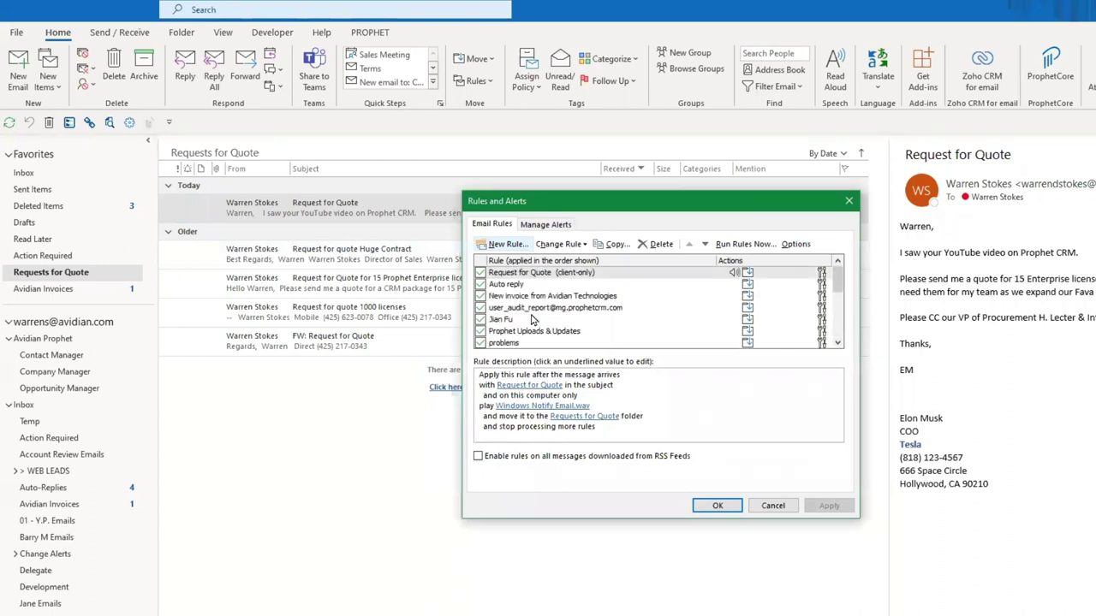
{"action": "left_click", "coordinate": [848, 201]}
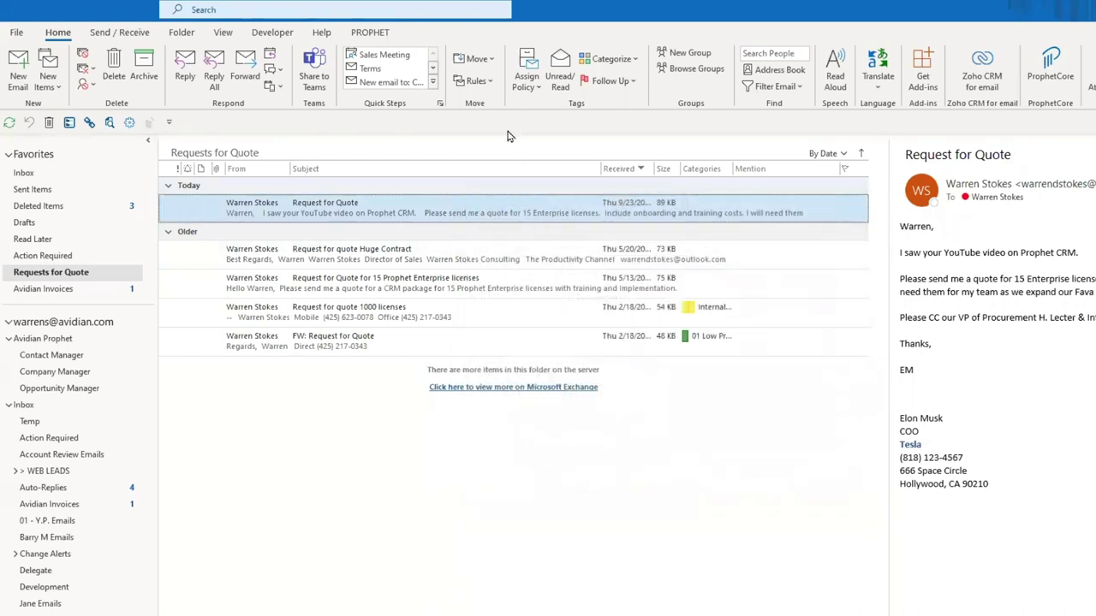
Try a new rule with the subject condition "Read Later", and close the dialog without saving it.
{"action": "left_click", "coordinate": [494, 83]}
{"action": "left_click", "coordinate": [493, 119]}
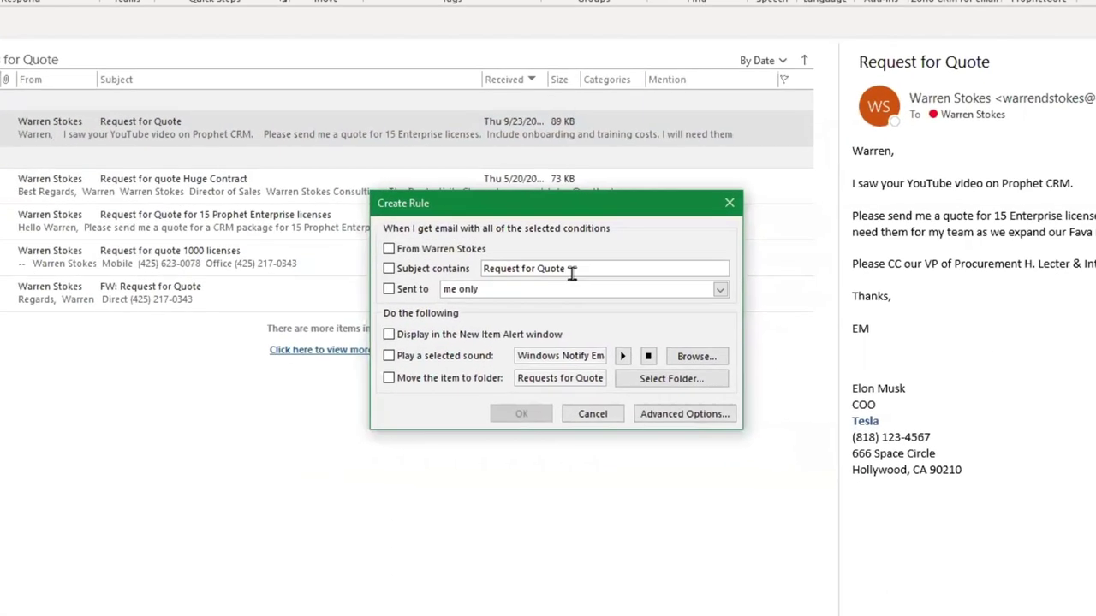
{"action": "left_click", "coordinate": [462, 270]}
{"action": "type", "text": "Read Later"}
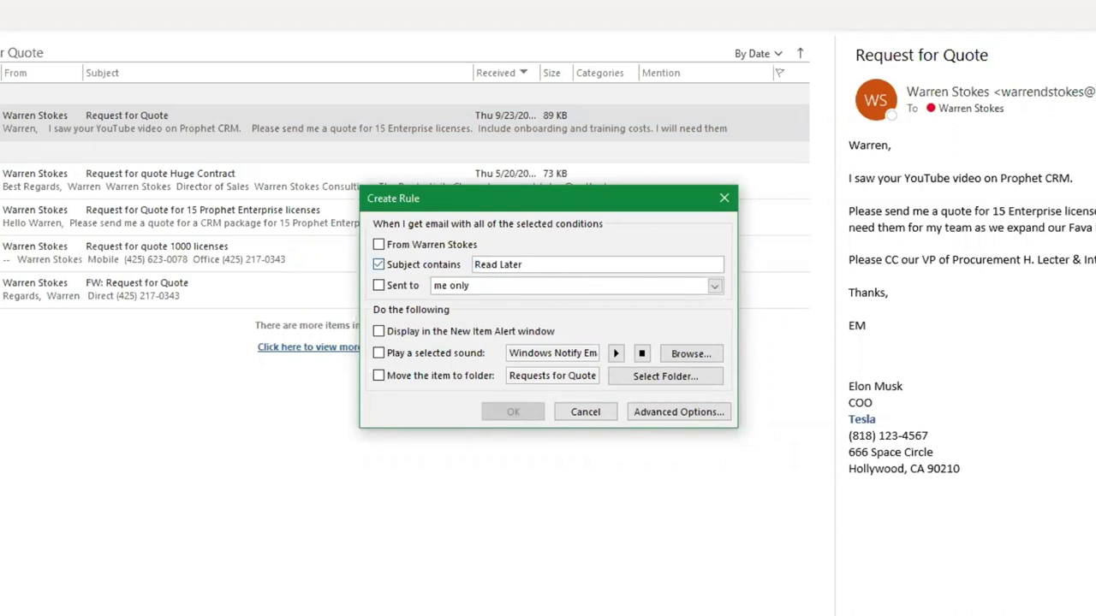
{"action": "left_click", "coordinate": [379, 265]}
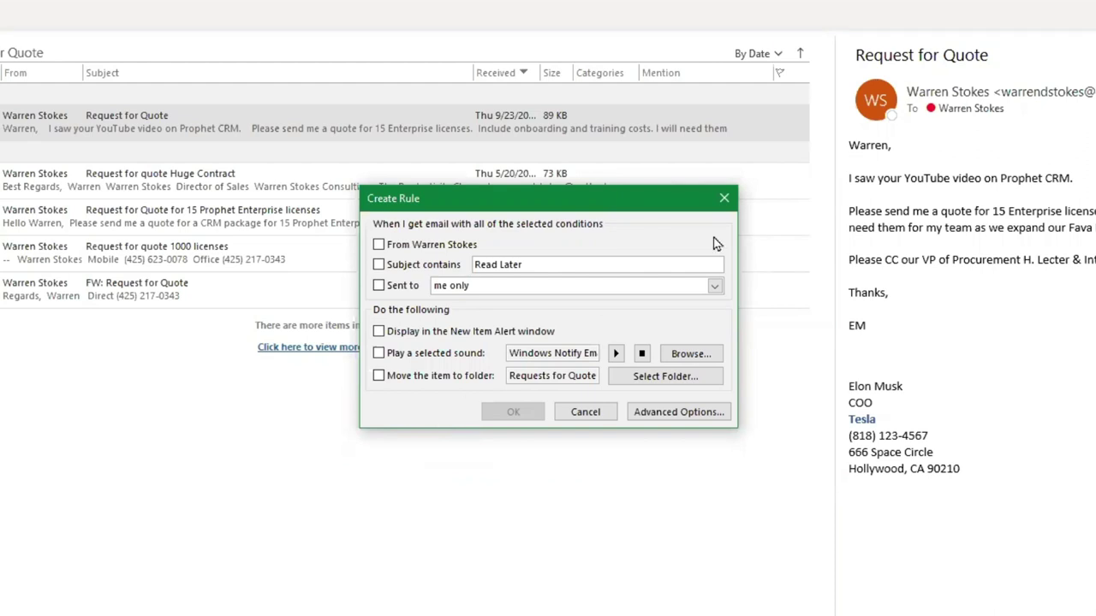
{"action": "left_click", "coordinate": [724, 198]}
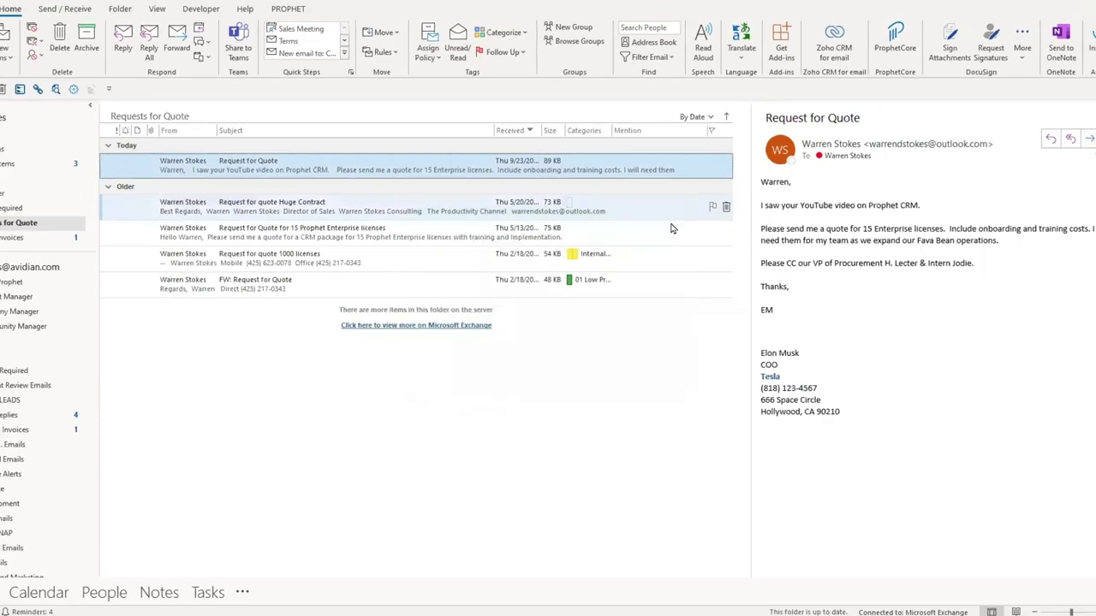
View the "Request for quote Huge Contract" message, and return to the Other messages of the Inbox.
{"action": "left_click", "coordinate": [346, 211]}
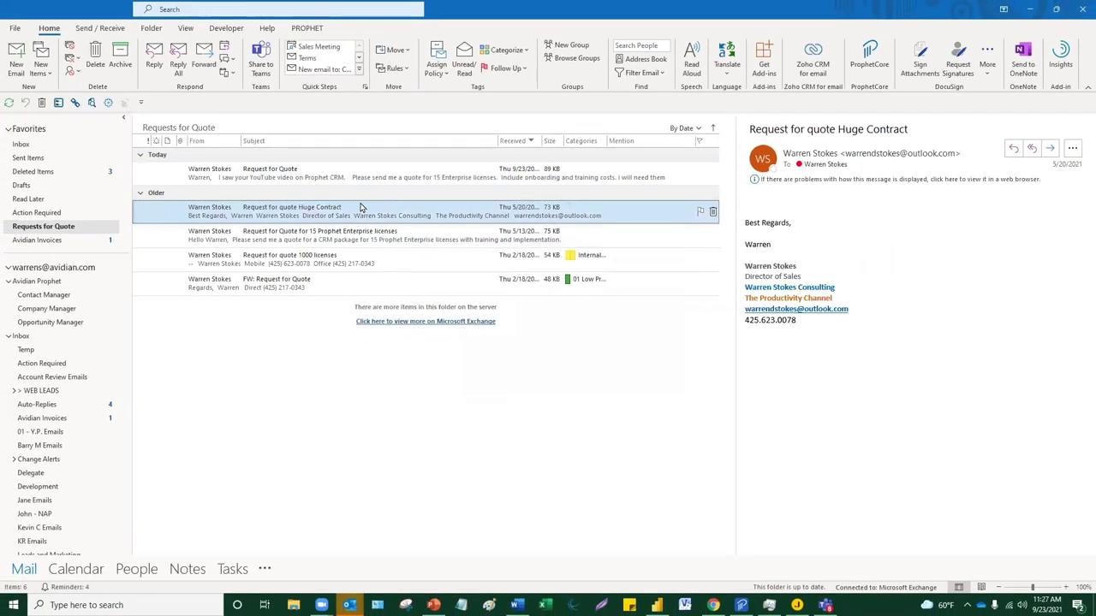
{"action": "left_click", "coordinate": [34, 144]}
{"action": "left_click", "coordinate": [198, 127]}
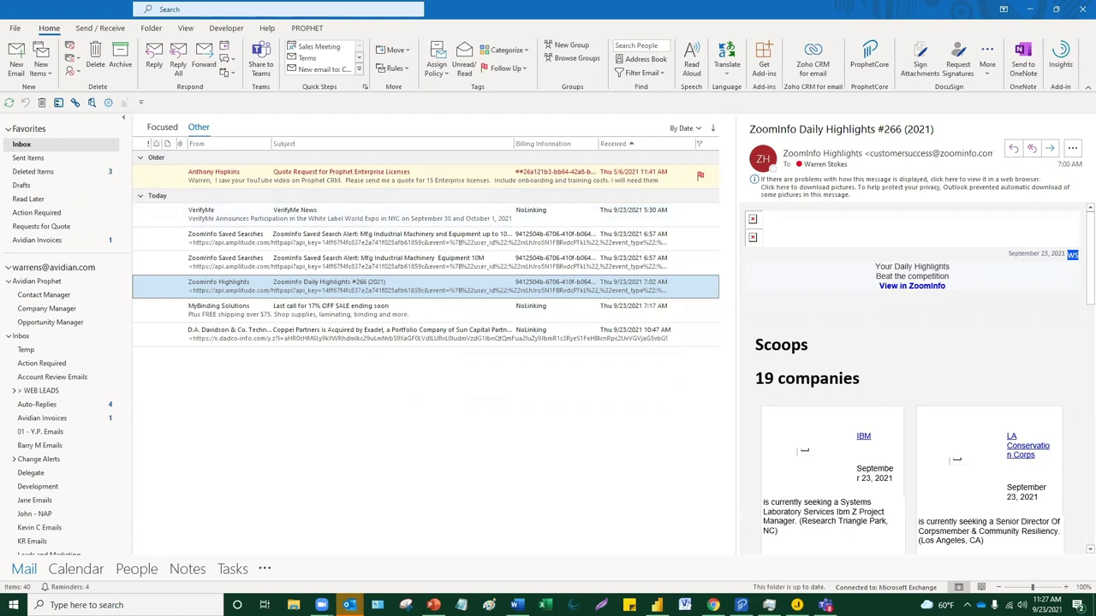
Switch to Outlook in the browser, write "Please reiew" in the "New Invoice" message body, and correct the spelling of "Please".
{"action": "key", "text": "alt+Tab"}
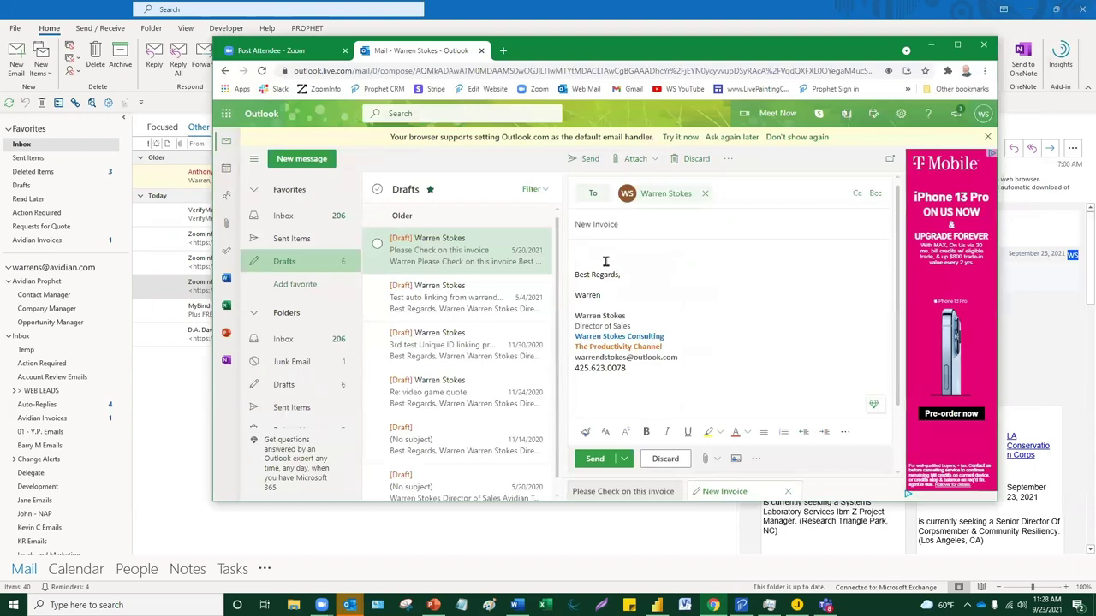
{"action": "type", "text": "reiew"}
{"action": "right_click", "coordinate": [579, 264]}
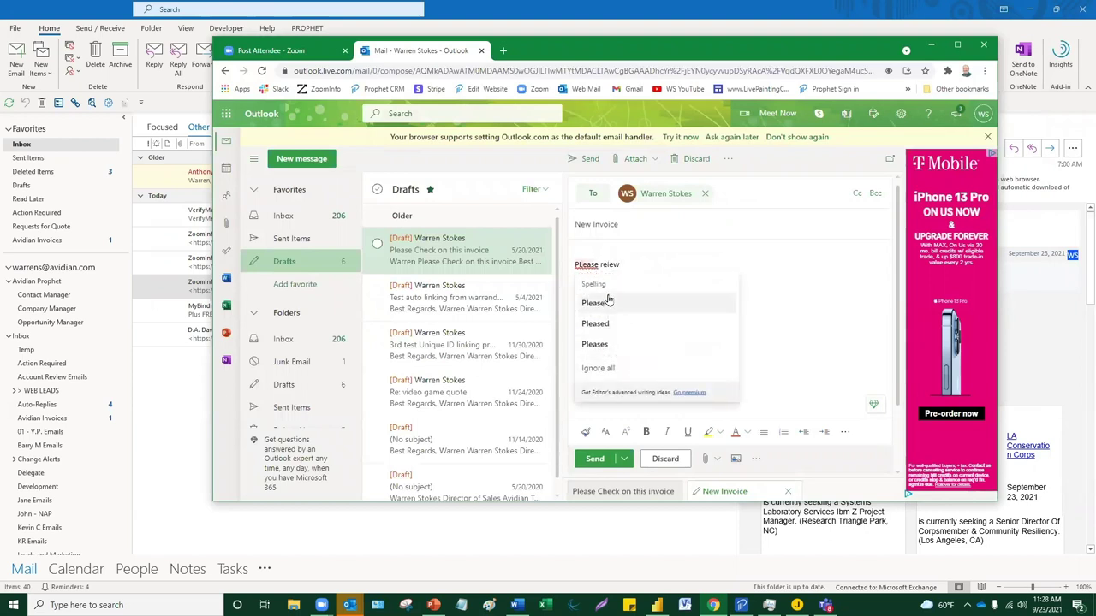
{"action": "left_click", "coordinate": [610, 305]}
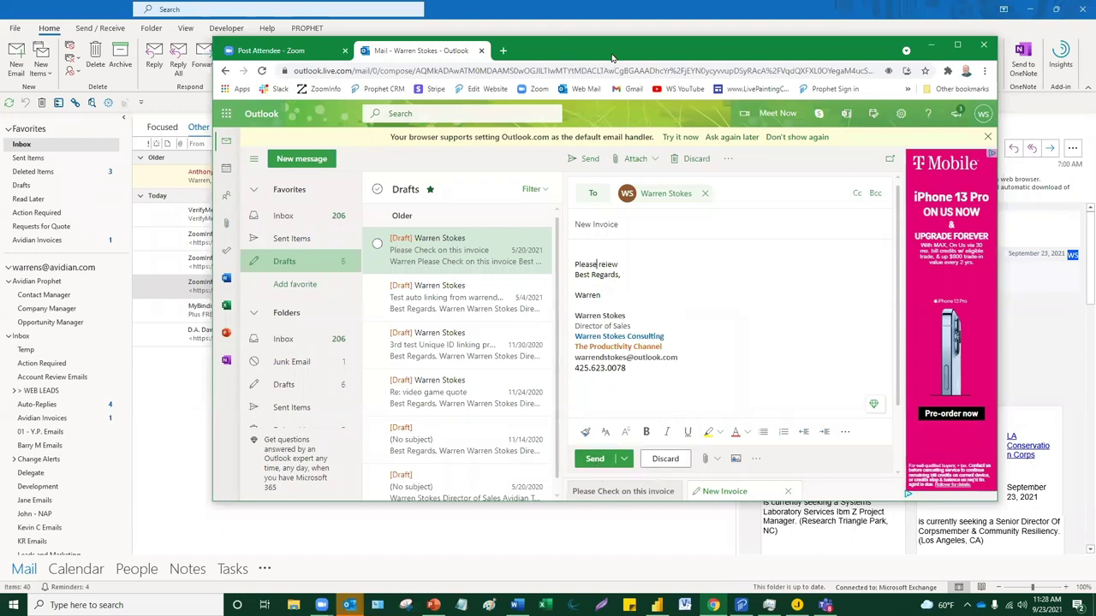
Return to desktop Outlook and add a conditional formatting rule named "Invoice" to the Inbox's current view.
{"action": "key", "text": "alt+Tab"}
{"action": "left_click", "coordinate": [264, 218]}
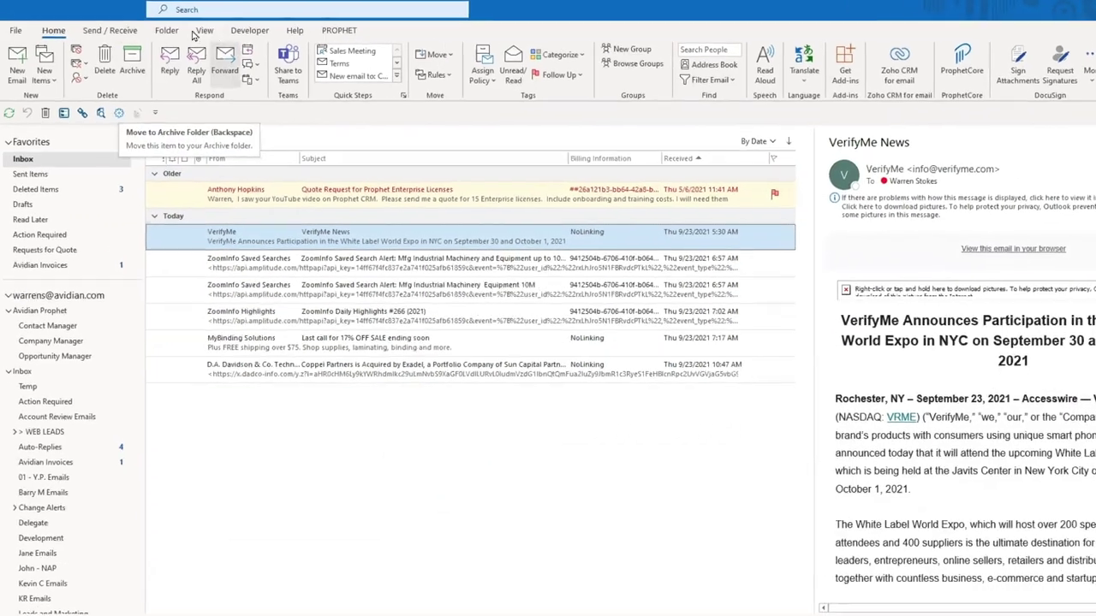
{"action": "left_click", "coordinate": [219, 32]}
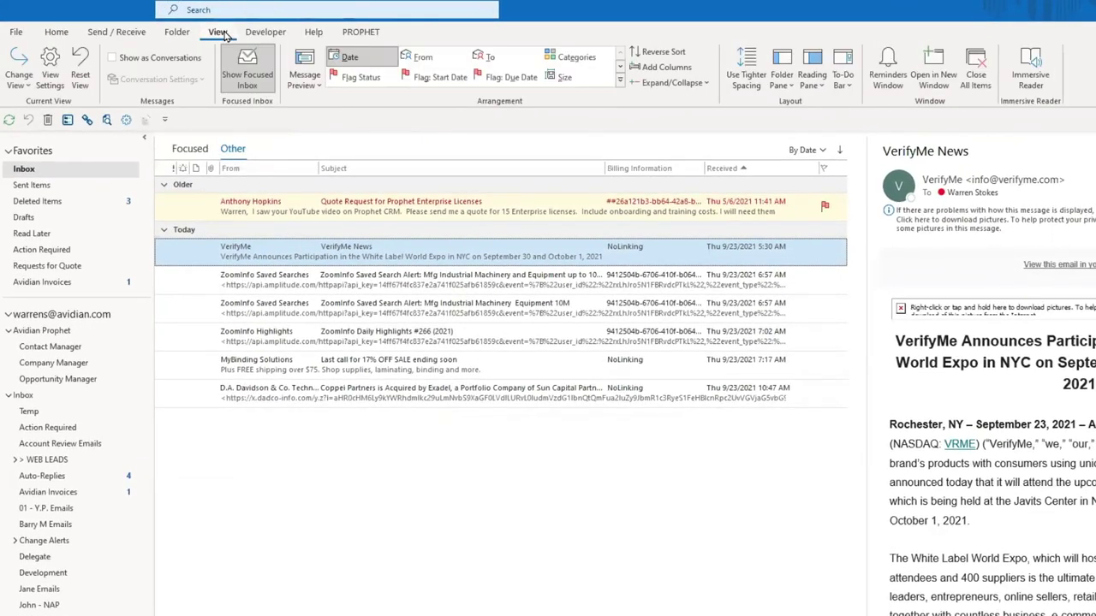
{"action": "left_click", "coordinate": [50, 76]}
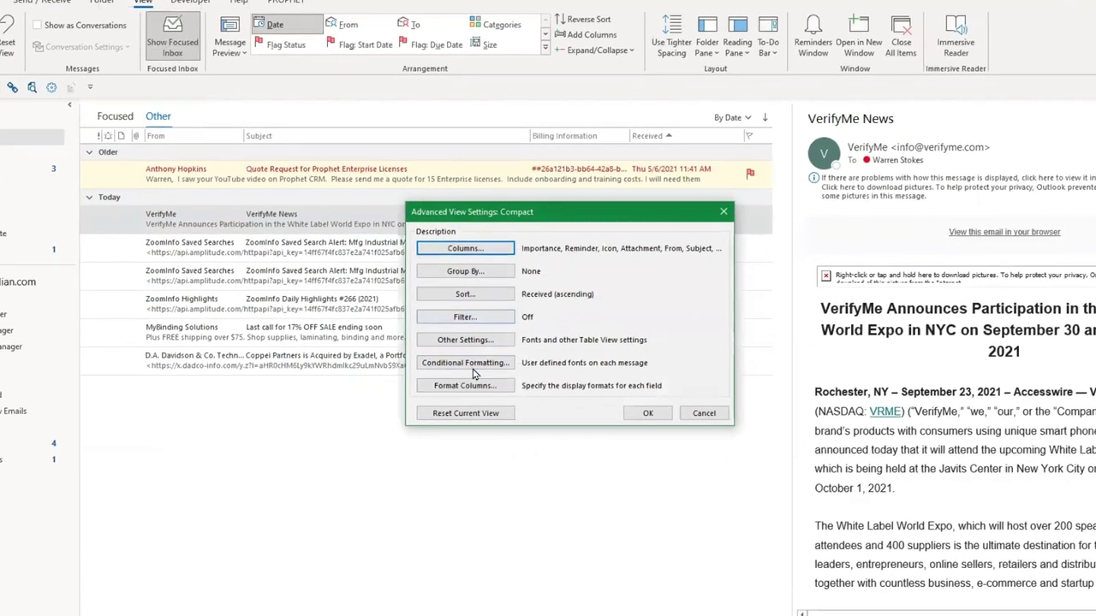
{"action": "left_click", "coordinate": [470, 365]}
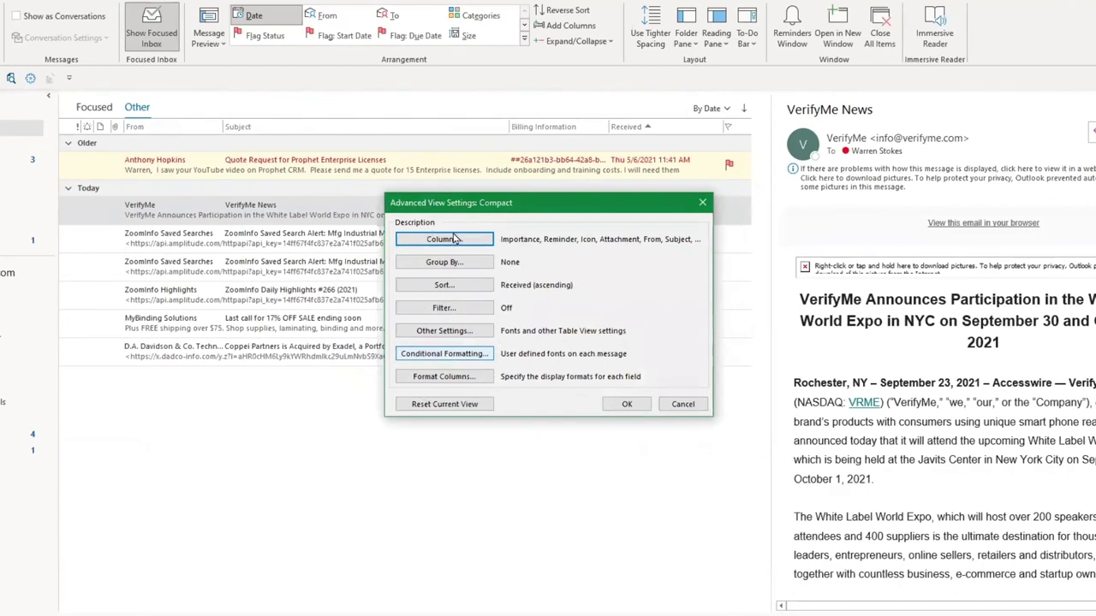
{"action": "left_click", "coordinate": [449, 358]}
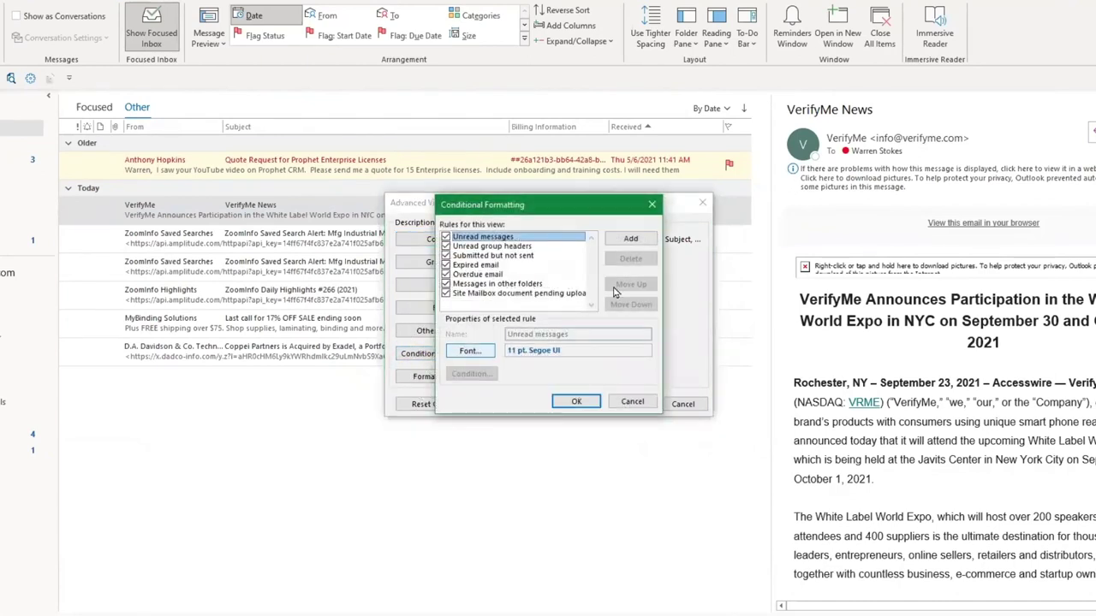
{"action": "left_click", "coordinate": [630, 238]}
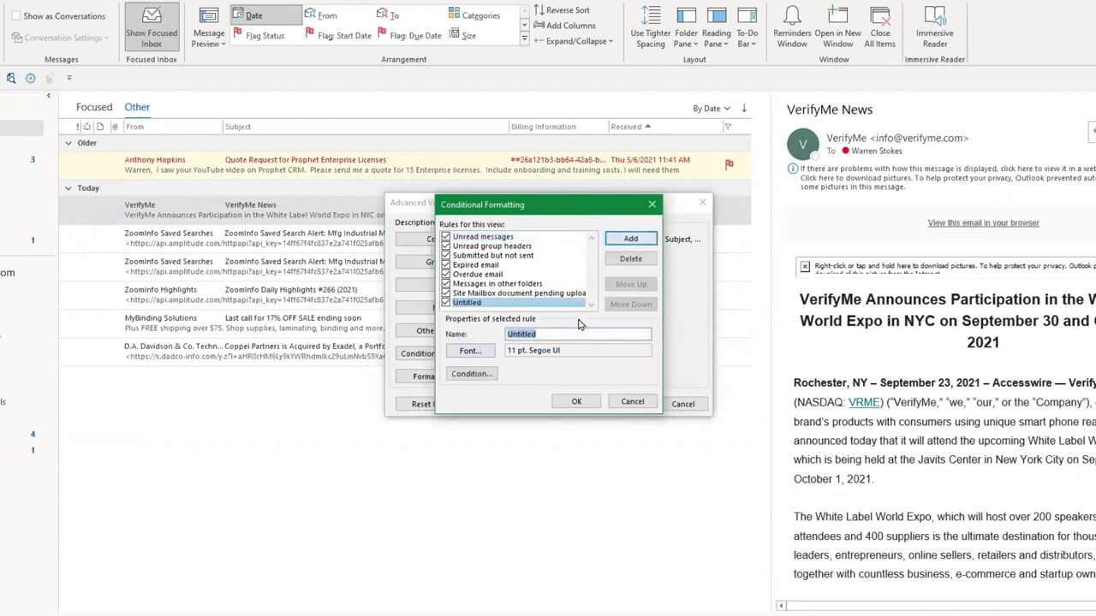
{"action": "type", "text": "Inv"}
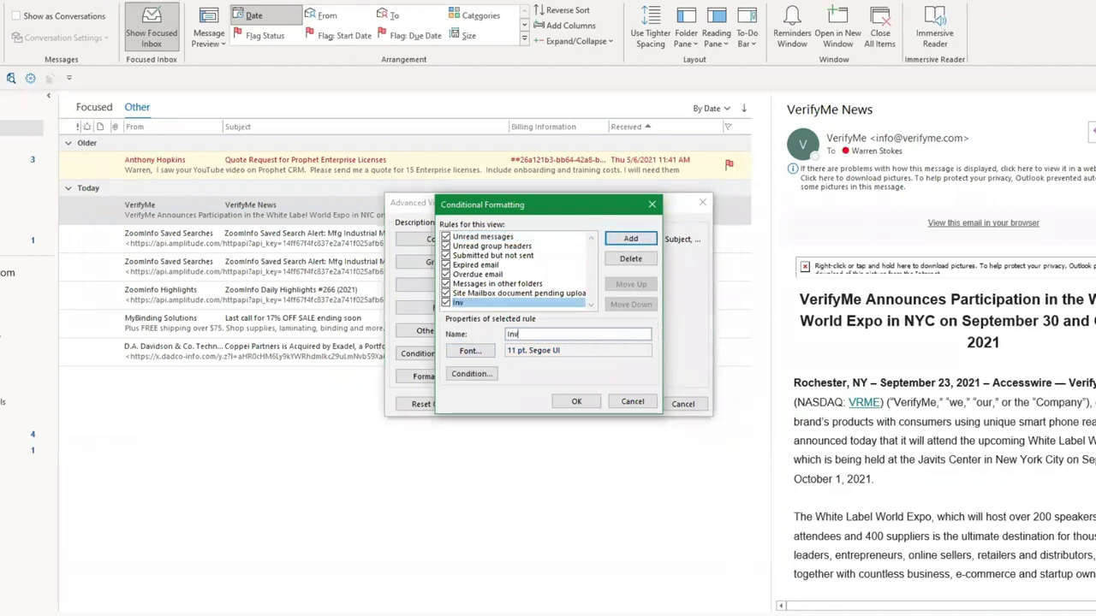
{"action": "type", "text": "oice"}
{"action": "left_click_drag", "start_coordinate": [543, 335], "coordinate": [485, 342]}
Set the Invoice rule's font to Segoe UI Bold, size Bigger, in Maroon.
{"action": "left_click", "coordinate": [469, 350]}
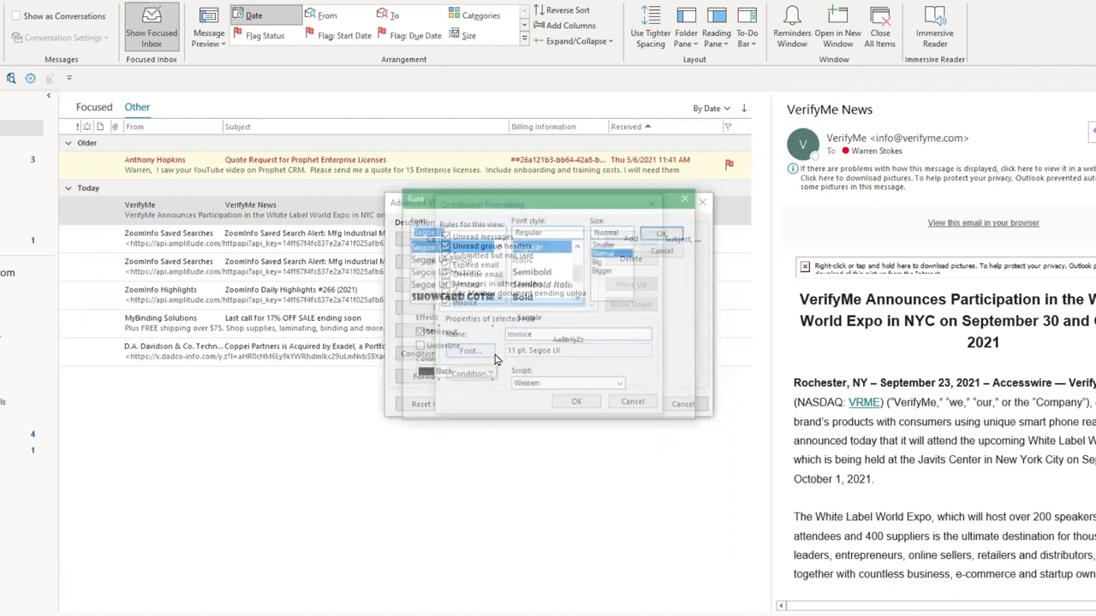
{"action": "left_click", "coordinate": [603, 271]}
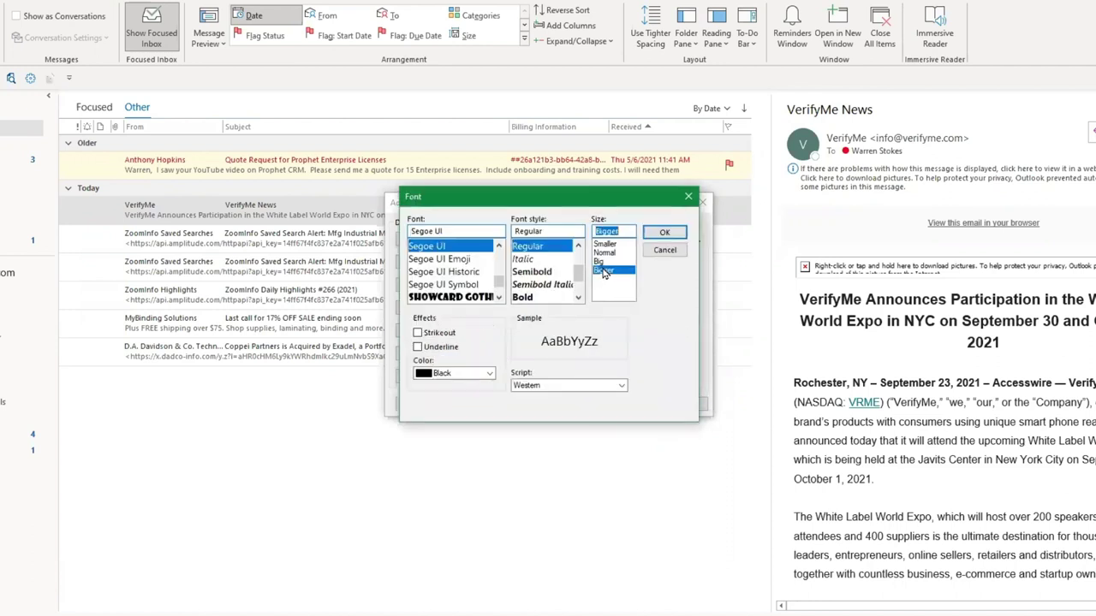
{"action": "left_click", "coordinate": [538, 301]}
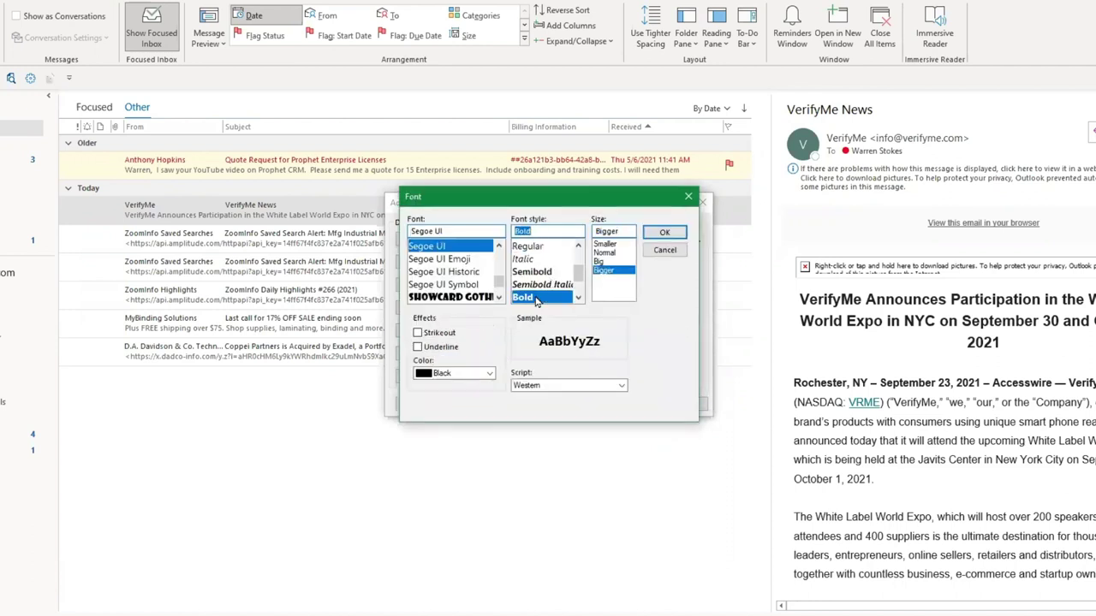
{"action": "left_click", "coordinate": [490, 377]}
{"action": "left_click", "coordinate": [462, 400]}
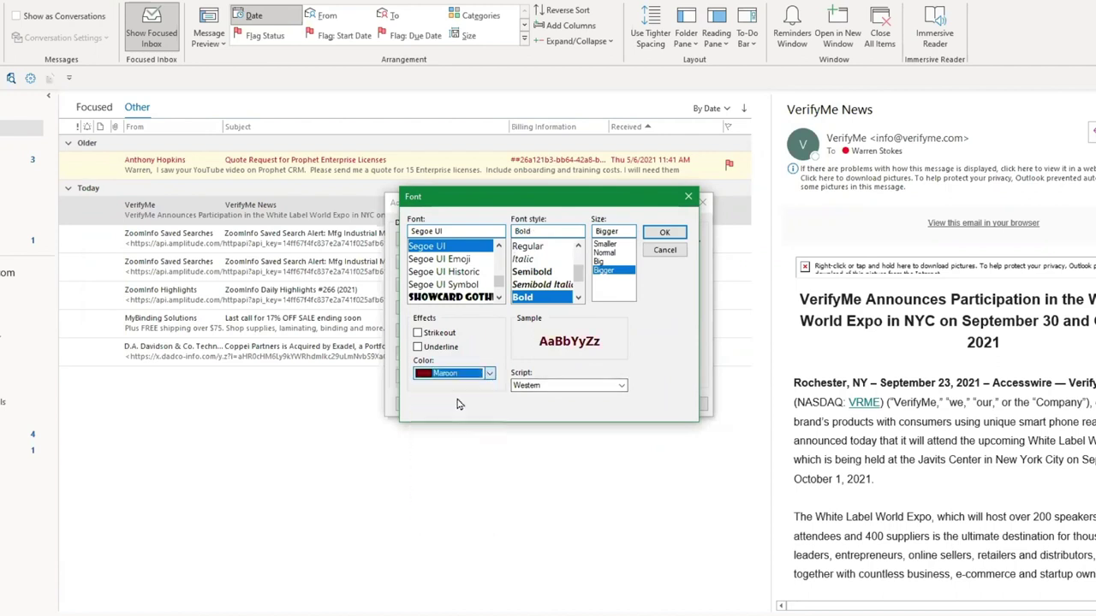
{"action": "left_click", "coordinate": [663, 234]}
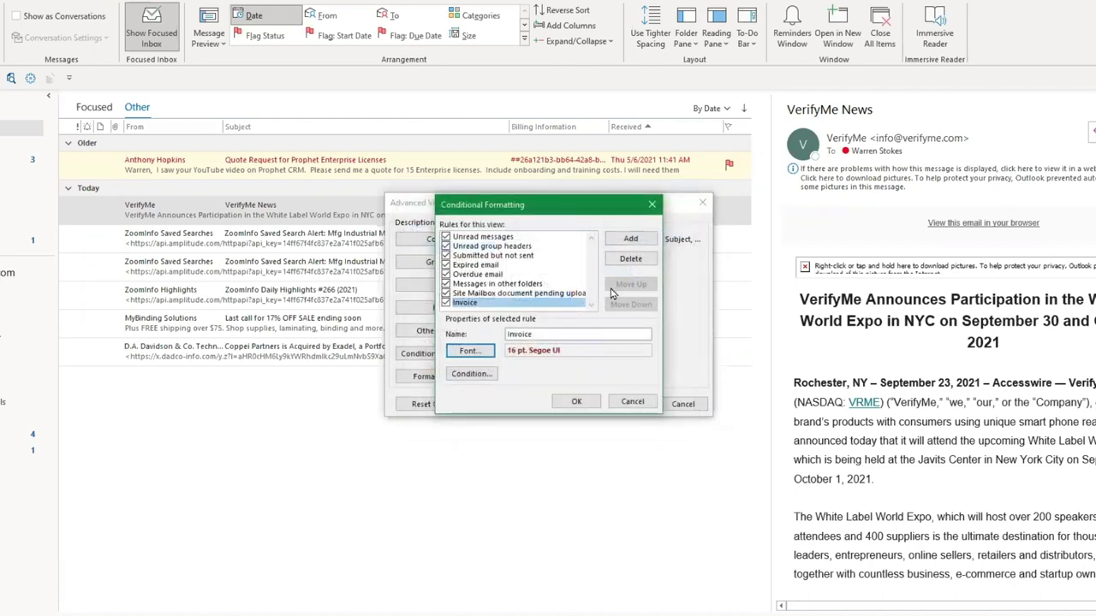
Set the Invoice rule's condition to the word "invoice" in the subject field only, and apply the view settings.
{"action": "left_click", "coordinate": [471, 374]}
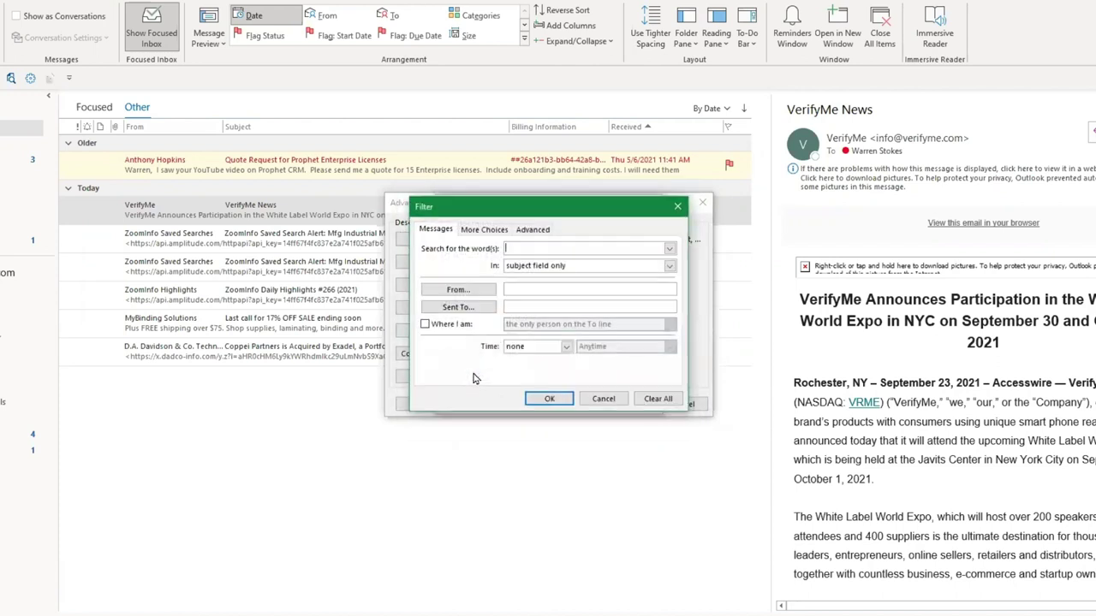
{"action": "left_click", "coordinate": [520, 249]}
{"action": "type", "text": "invoice"}
{"action": "left_click", "coordinate": [669, 266]}
{"action": "left_click", "coordinate": [660, 275]}
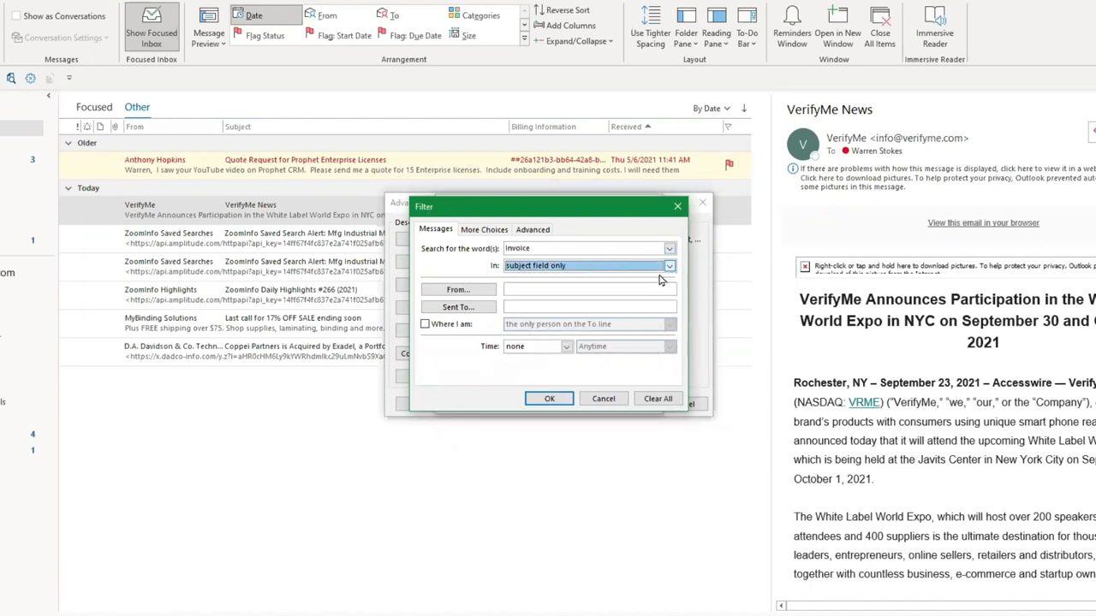
{"action": "left_click", "coordinate": [548, 399]}
{"action": "left_click", "coordinate": [574, 403]}
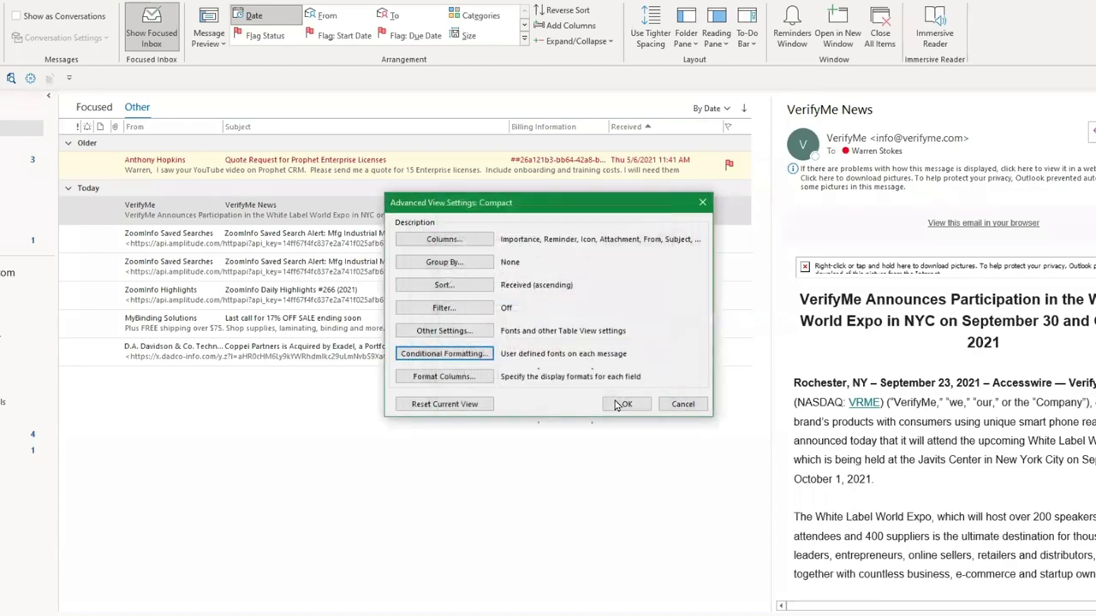
{"action": "key", "text": "Return"}
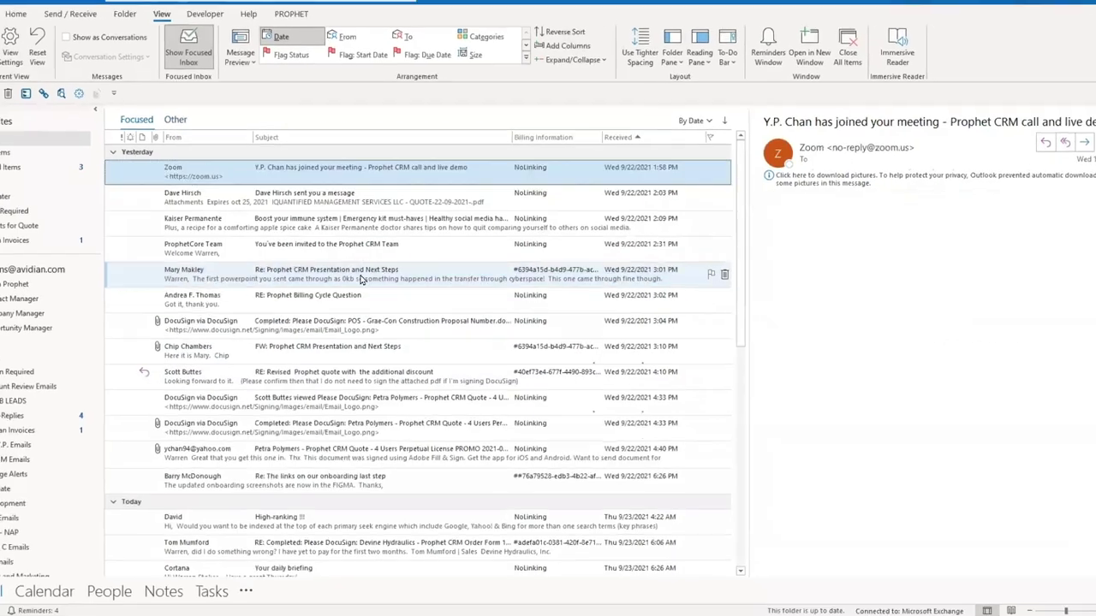
Check the messages in the Focused and Other inboxes for the new invoice formatting.
{"action": "left_click", "coordinate": [360, 280]}
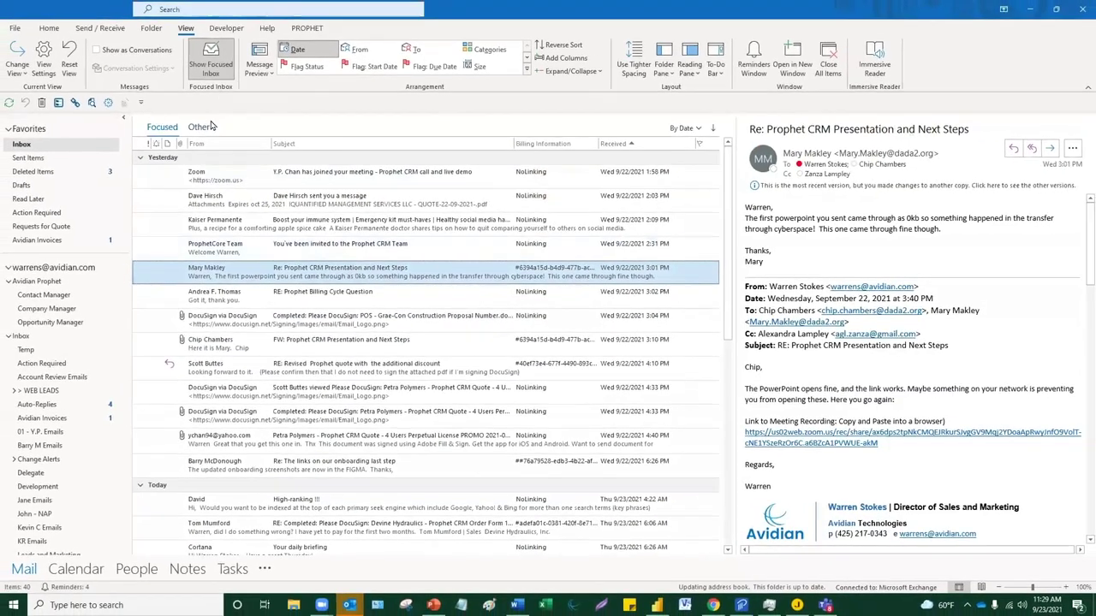
{"action": "left_click", "coordinate": [176, 119]}
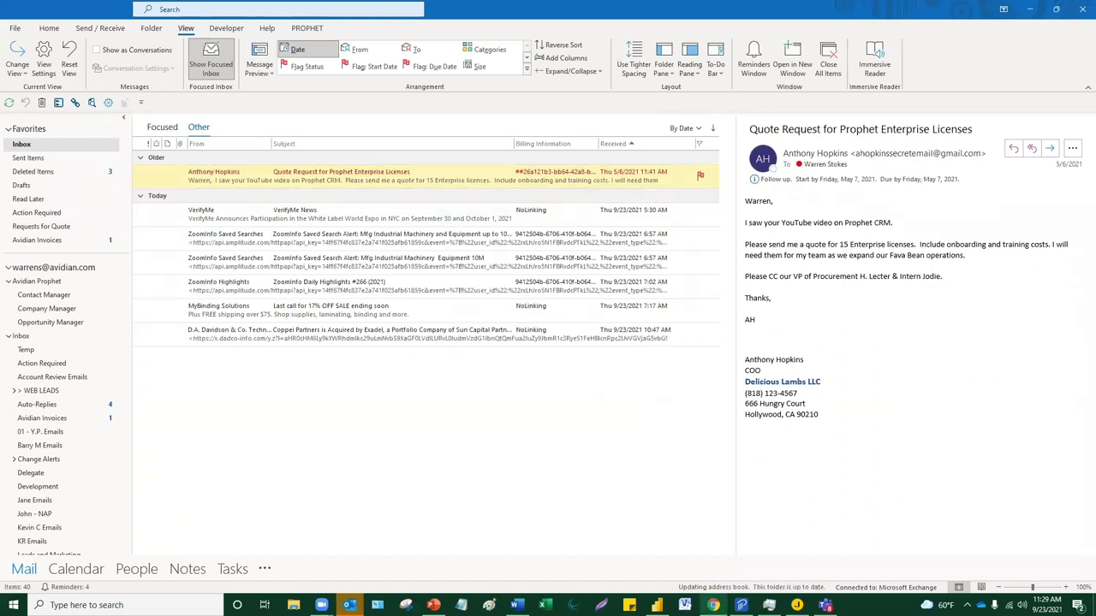
{"action": "left_click", "coordinate": [300, 214]}
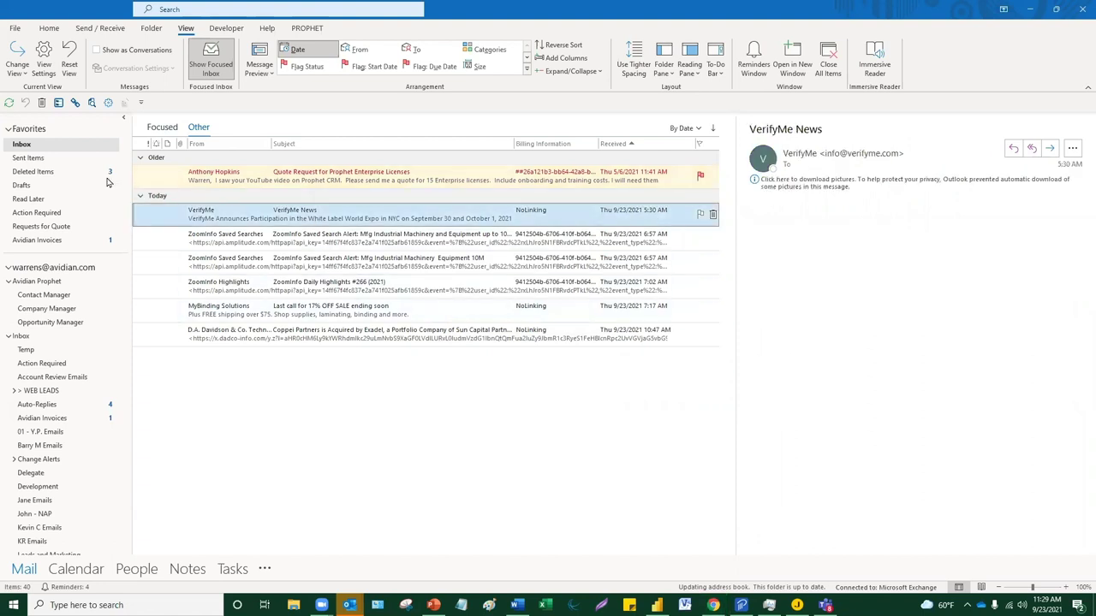
{"action": "left_click", "coordinate": [221, 180]}
{"action": "left_click", "coordinate": [214, 214]}
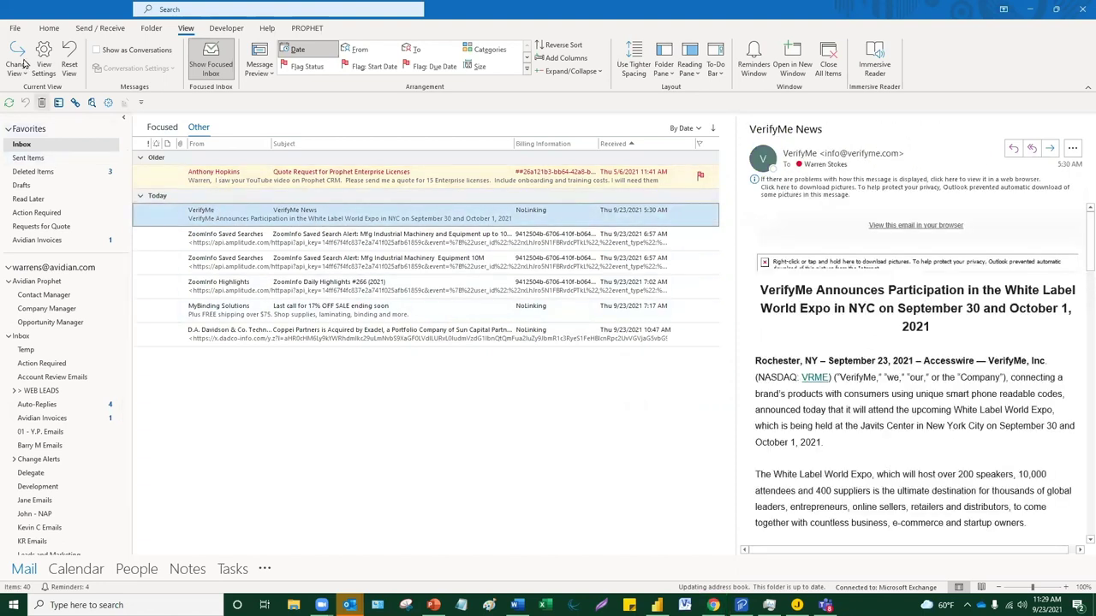
{"action": "left_click", "coordinate": [171, 128]}
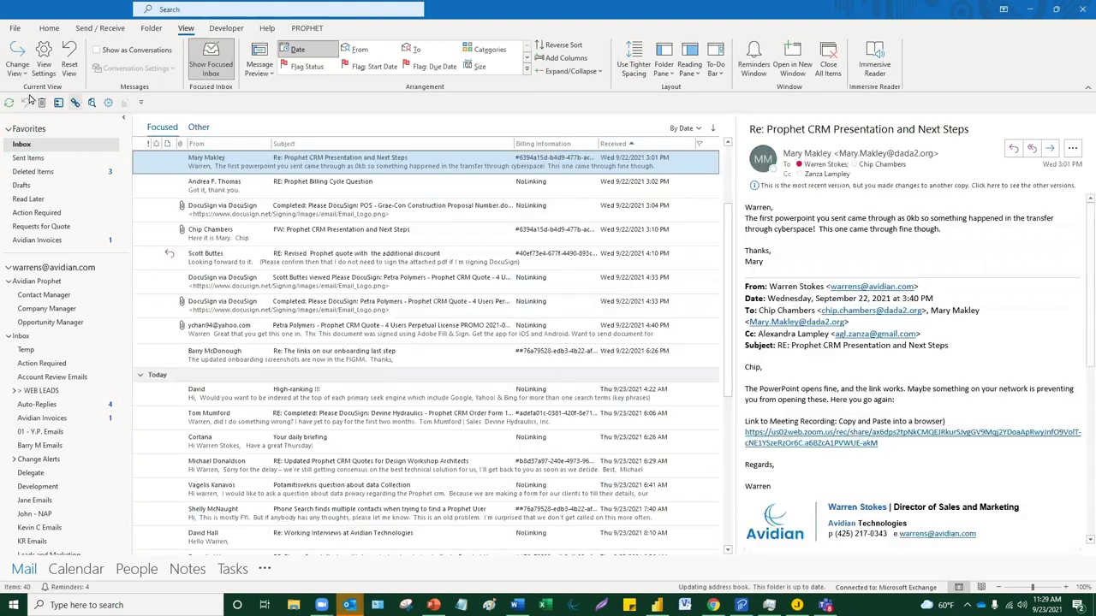
Send and receive all folders, and look for the new invoice message in Focused and Other.
{"action": "left_click", "coordinate": [18, 65]}
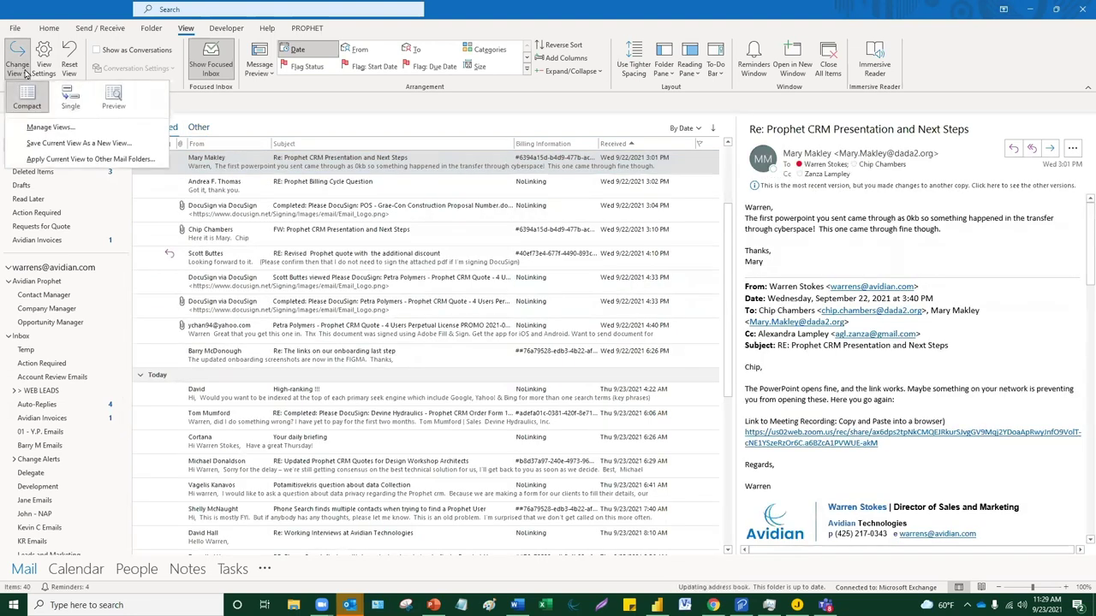
{"action": "left_click", "coordinate": [23, 96]}
{"action": "left_click", "coordinate": [9, 103]}
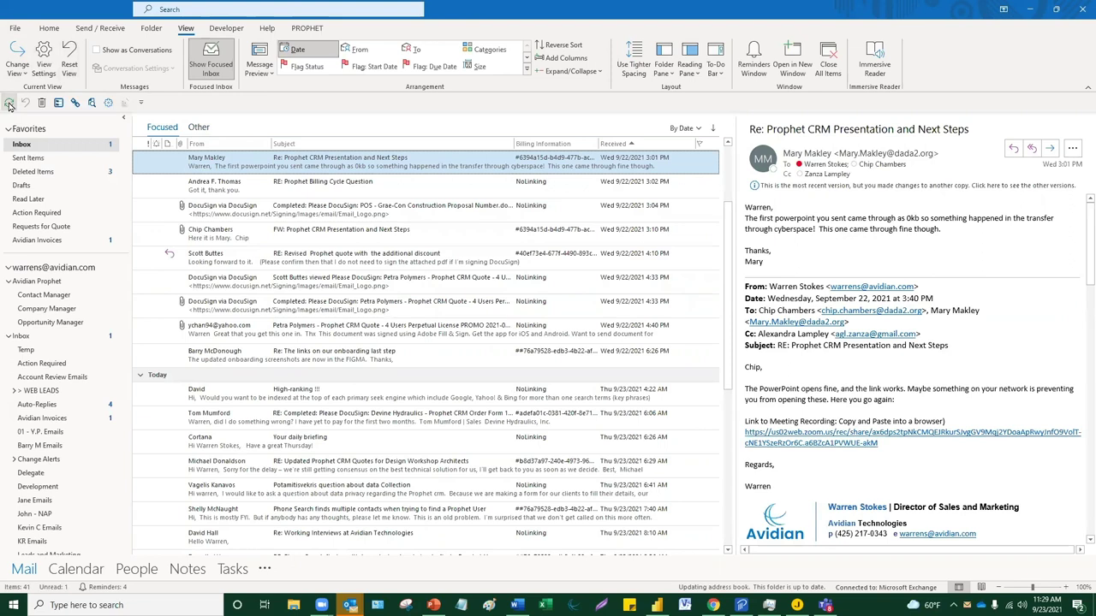
{"action": "left_click", "coordinate": [248, 209]}
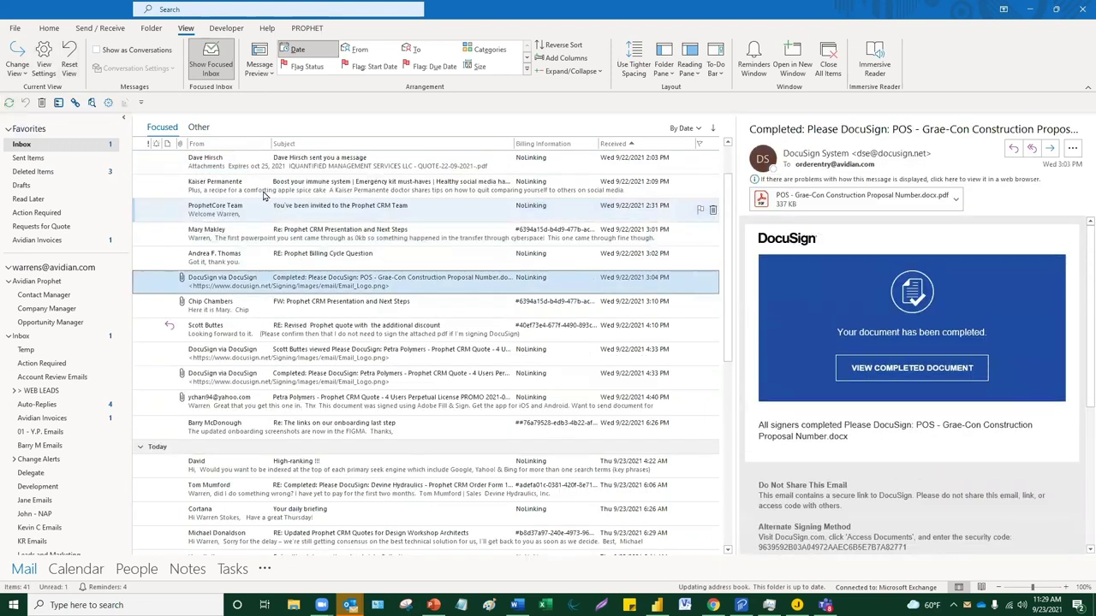
{"action": "left_click", "coordinate": [253, 175]}
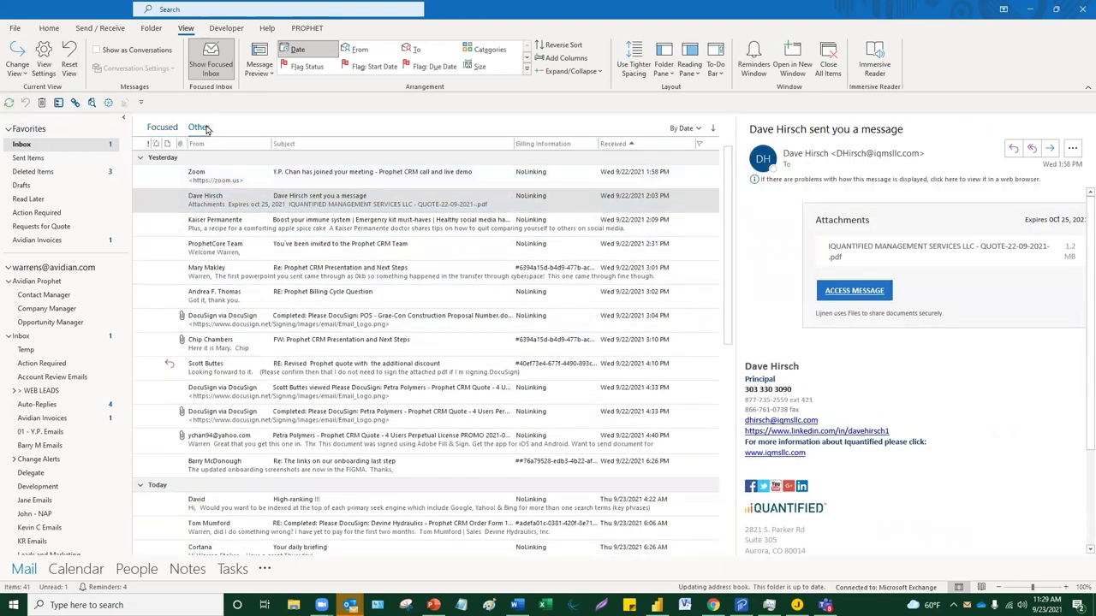
{"action": "left_click", "coordinate": [199, 127]}
{"action": "left_click", "coordinate": [162, 128]}
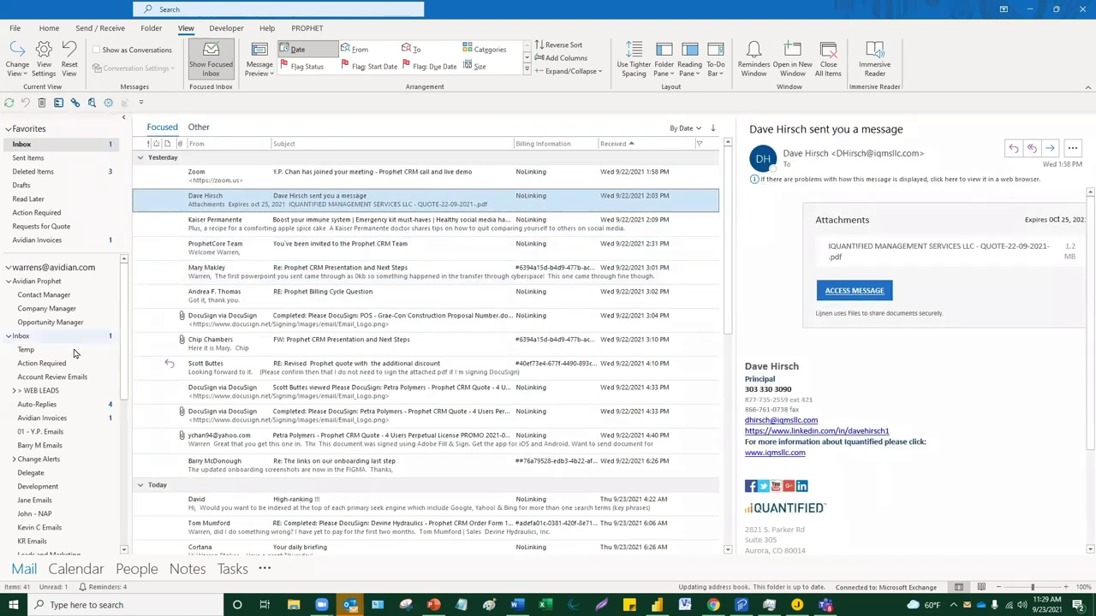
Look through the mailbox's folder list for the folder that holds the new message.
{"action": "scroll", "coordinate": [79, 377], "scroll_direction": "down", "scroll_amount": 5}
{"action": "scroll", "coordinate": [78, 379], "scroll_direction": "down", "scroll_amount": 3}
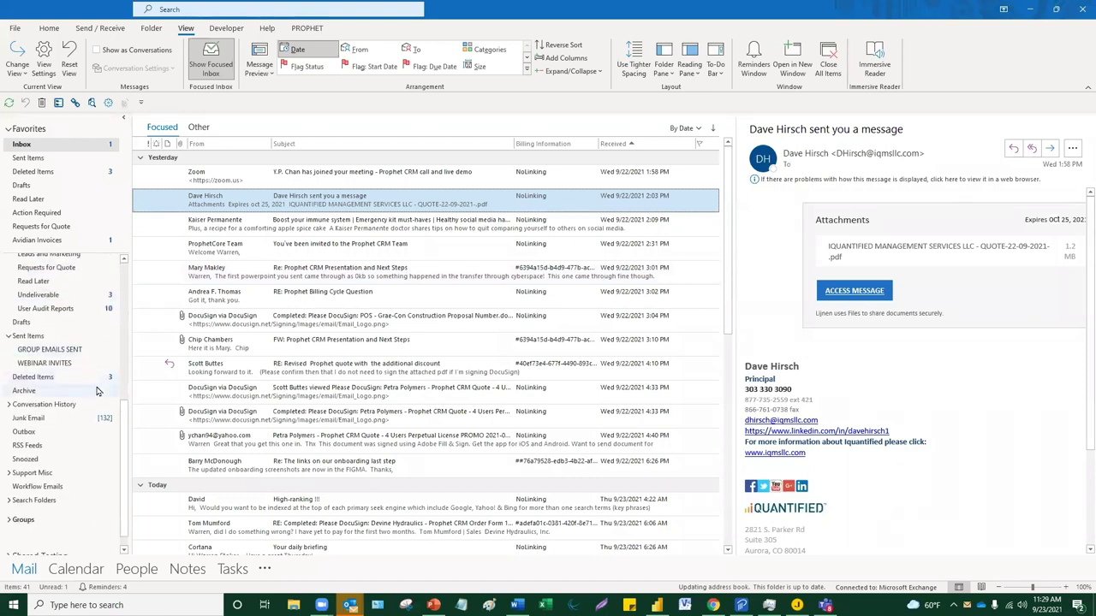
{"action": "scroll", "coordinate": [95, 390], "scroll_direction": "up", "scroll_amount": 3}
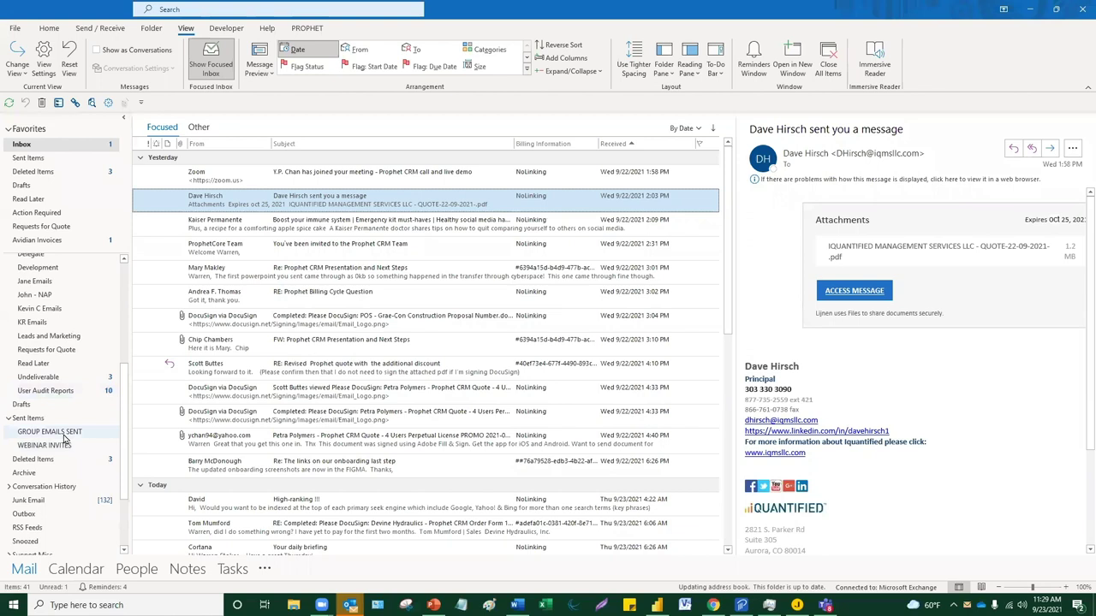
{"action": "scroll", "coordinate": [56, 394], "scroll_direction": "up", "scroll_amount": 6}
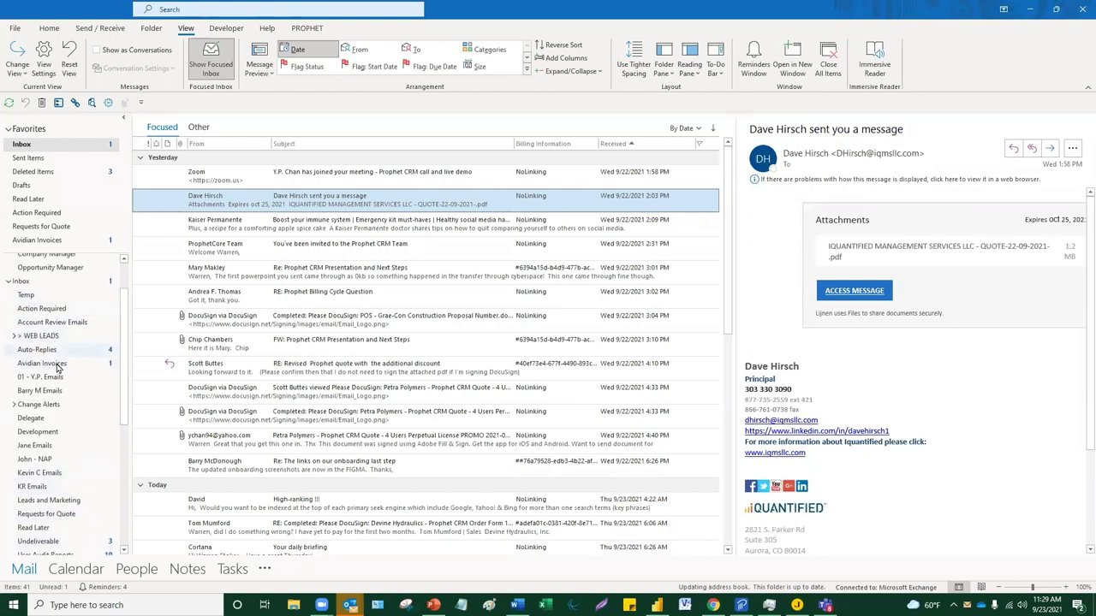
{"action": "scroll", "coordinate": [56, 366], "scroll_direction": "up", "scroll_amount": 2}
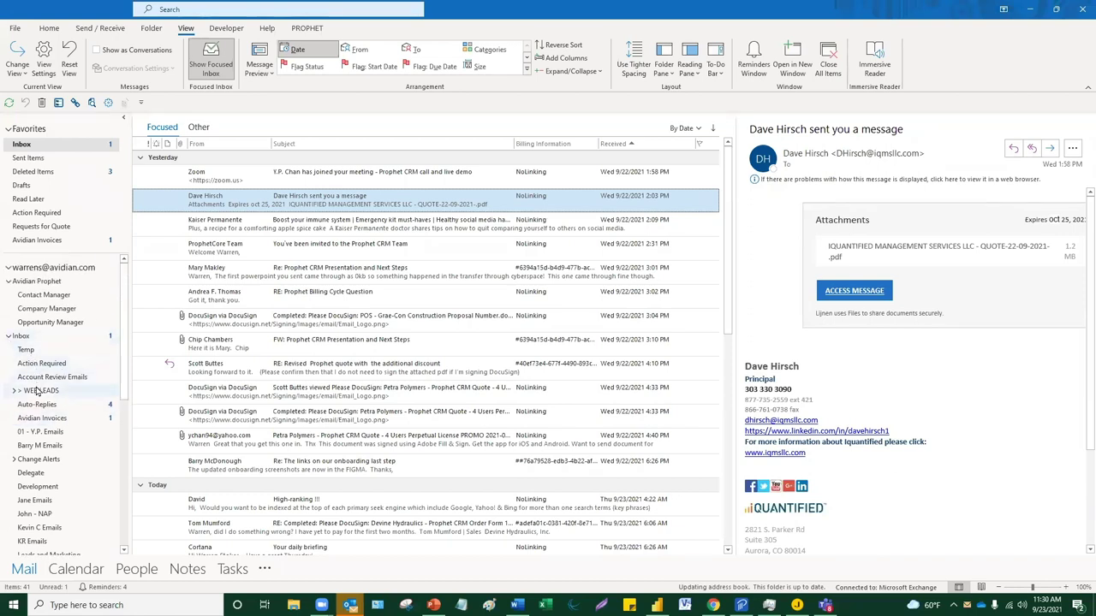
View the WEB LEADS folder and compare the details of its two most recent lead messages.
{"action": "left_click", "coordinate": [37, 391]}
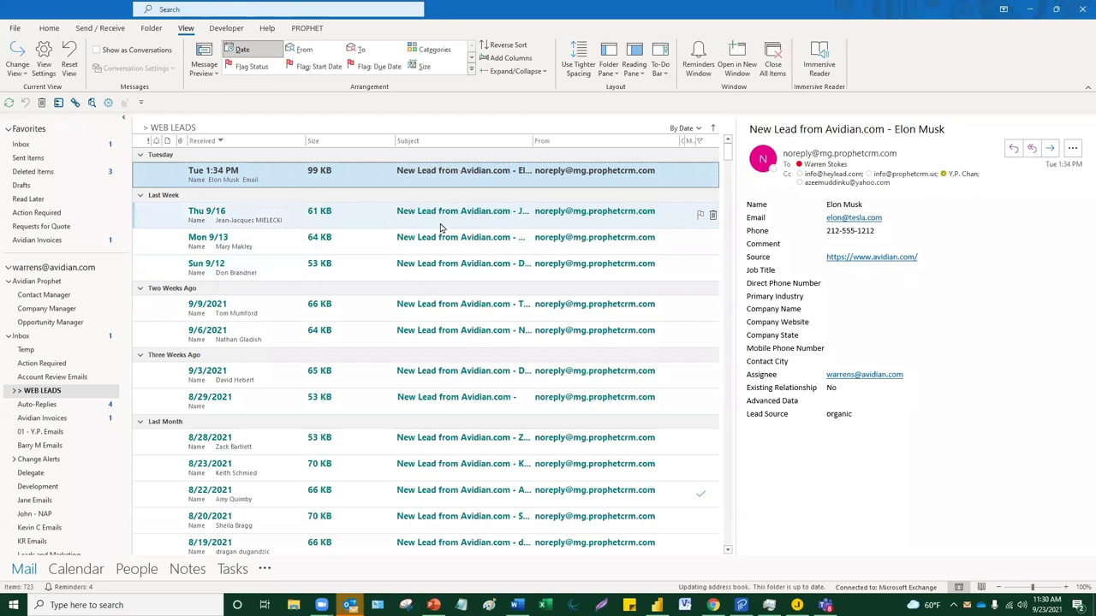
{"action": "left_click", "coordinate": [440, 227]}
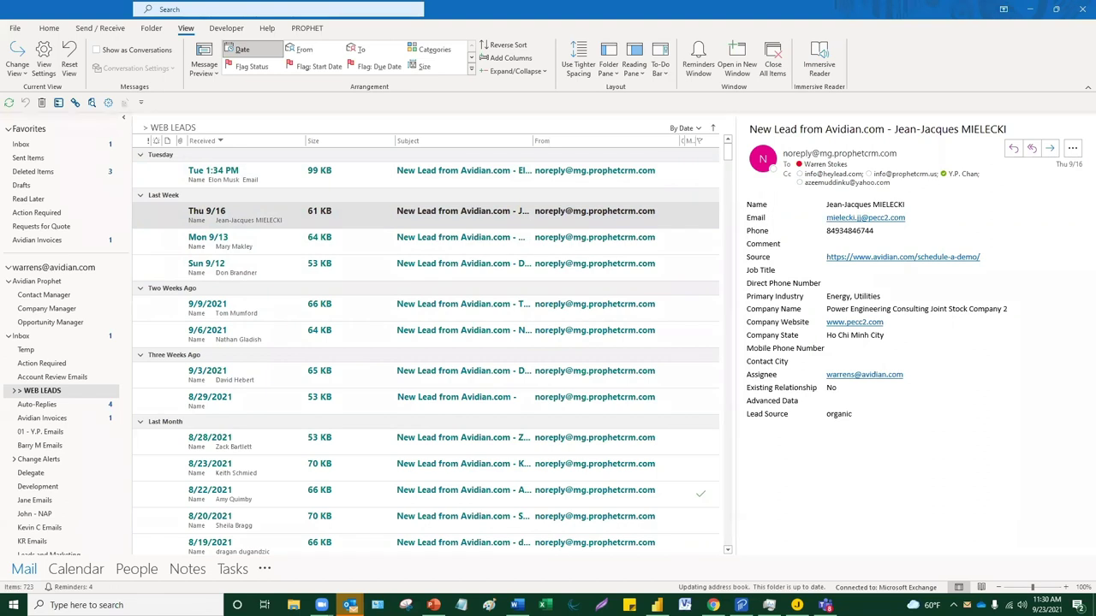
{"action": "left_click", "coordinate": [268, 176]}
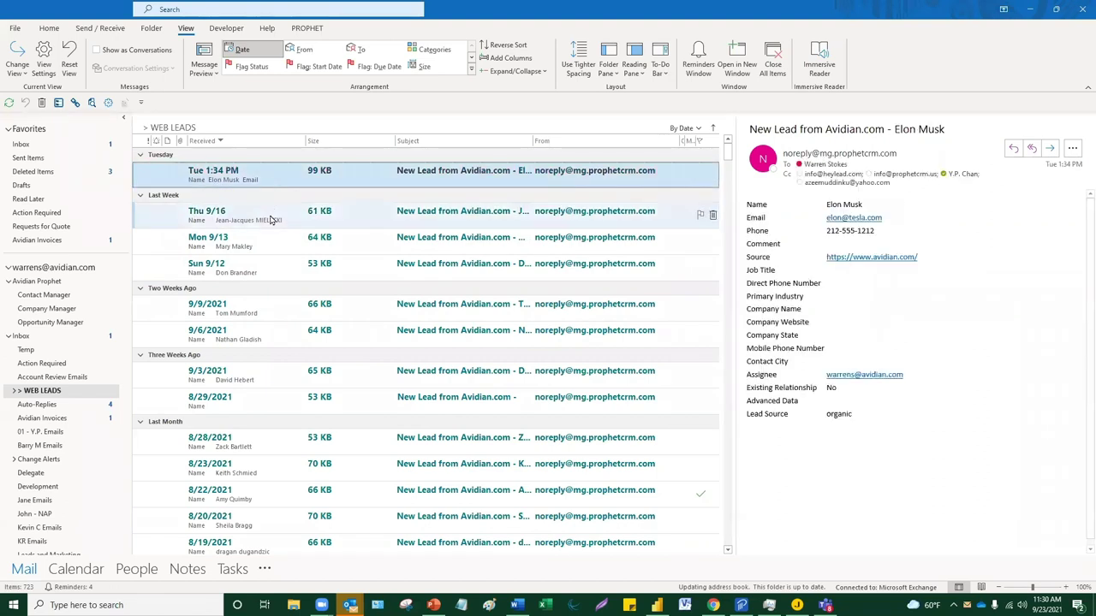
{"action": "left_click", "coordinate": [270, 220]}
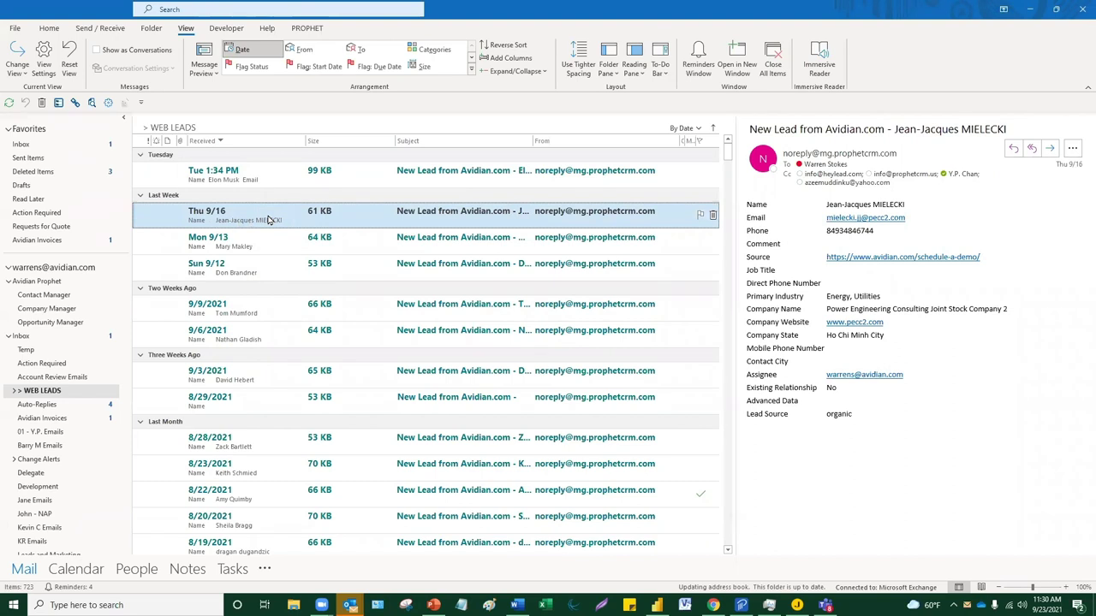
{"action": "left_click", "coordinate": [251, 177]}
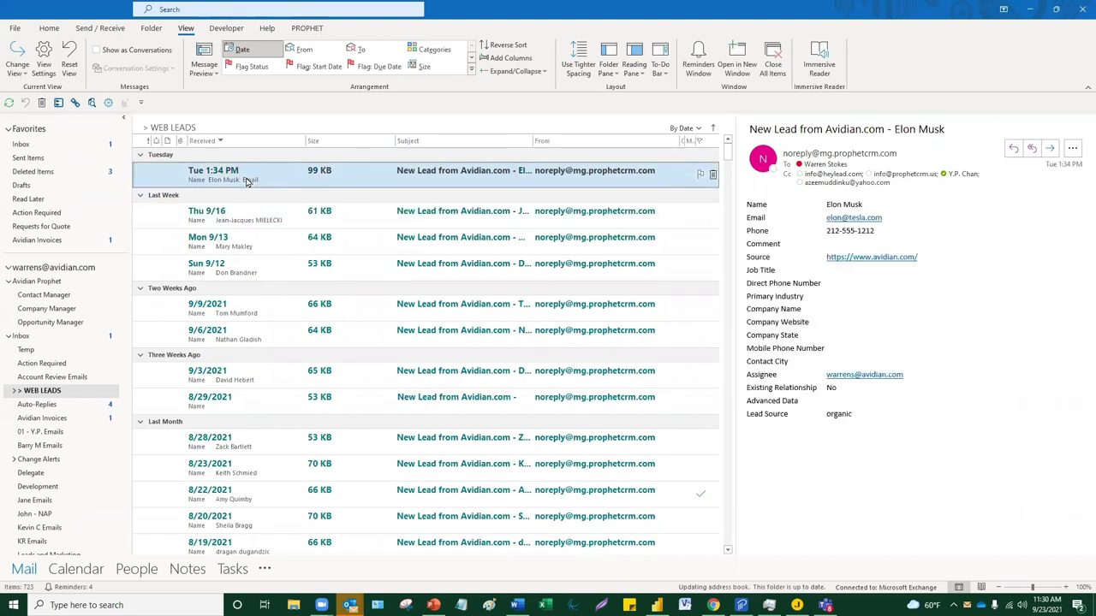
{"action": "left_click", "coordinate": [227, 220]}
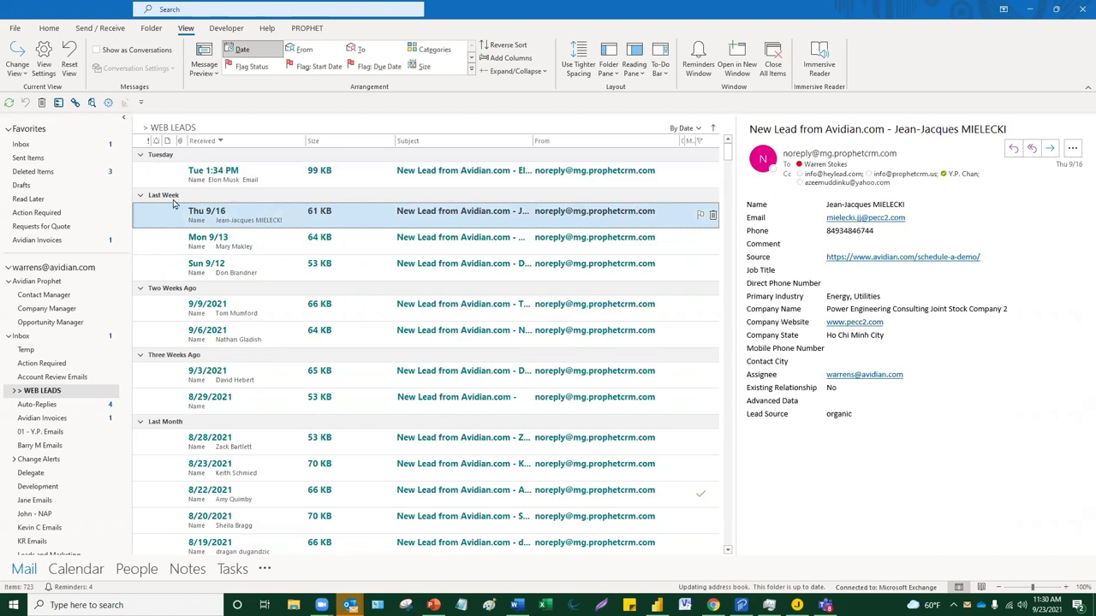
Sort the Inbox by received date with the newest first, and view the New Invoice message.
{"action": "left_click", "coordinate": [79, 147]}
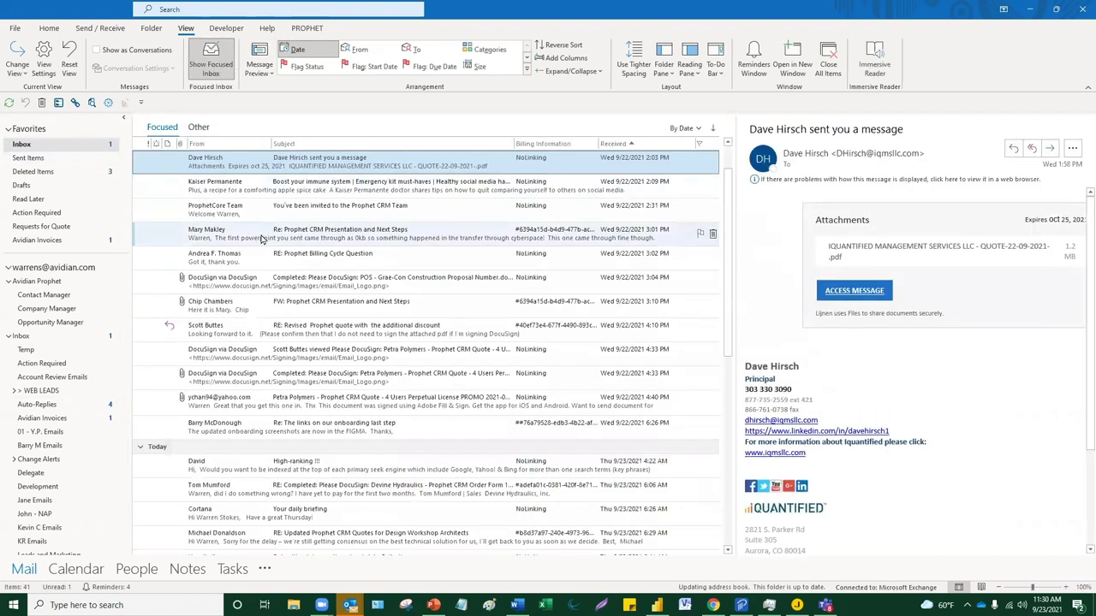
{"action": "left_click", "coordinate": [608, 144]}
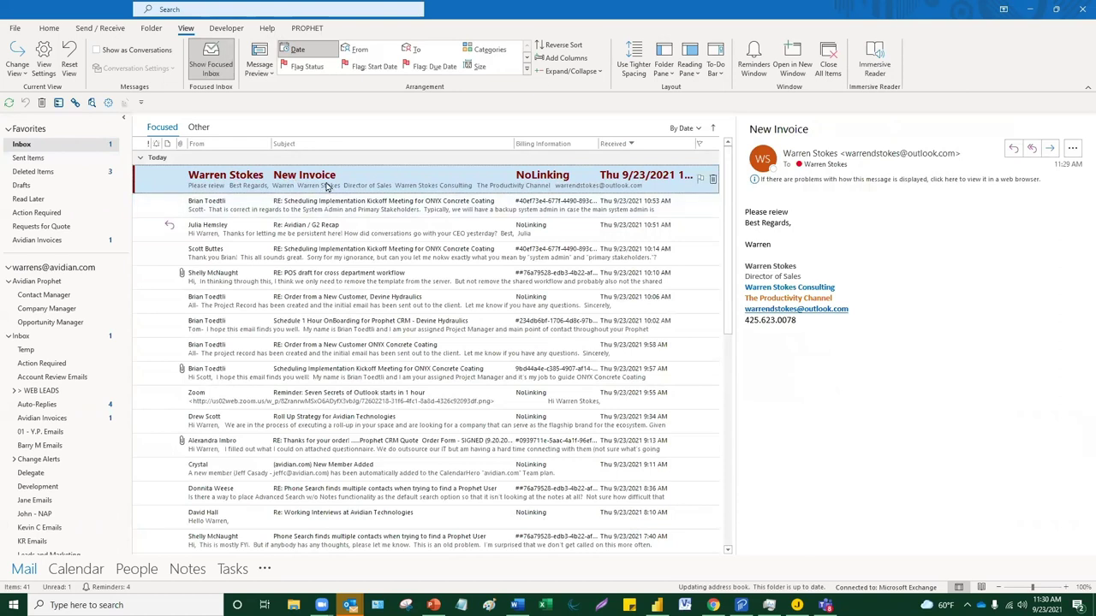
{"action": "double_click", "coordinate": [327, 187]}
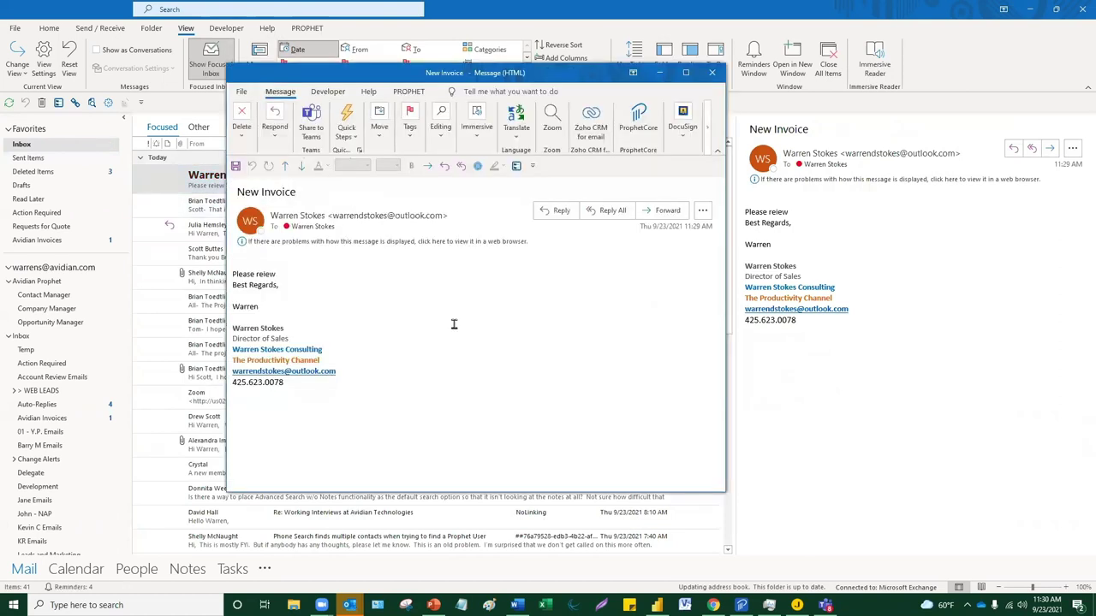
{"action": "left_click", "coordinate": [711, 72]}
{"action": "left_click", "coordinate": [330, 205]}
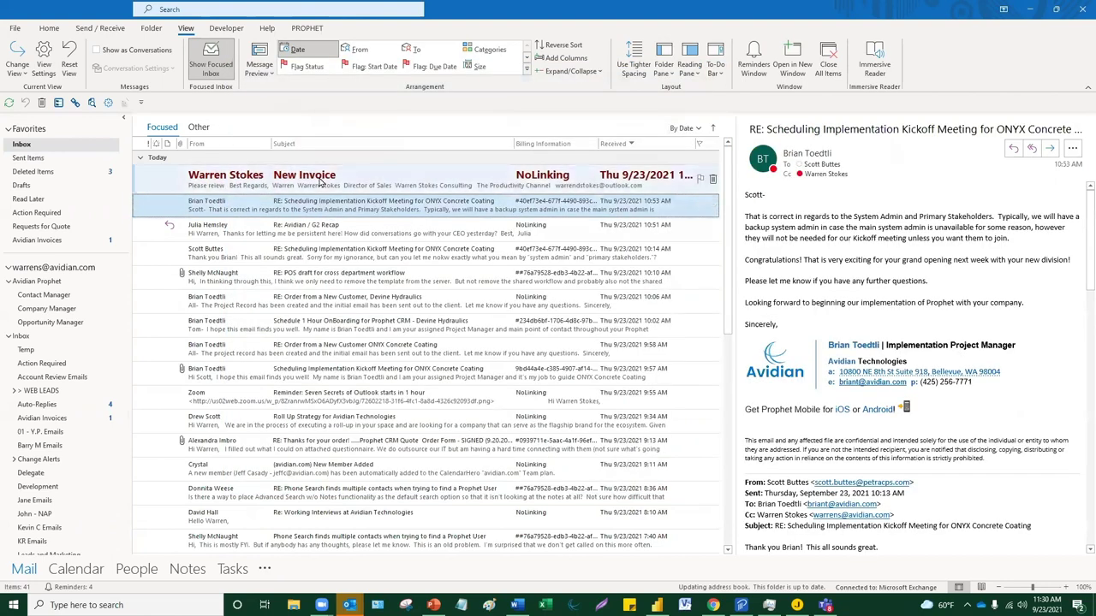
{"action": "left_click", "coordinate": [319, 182]}
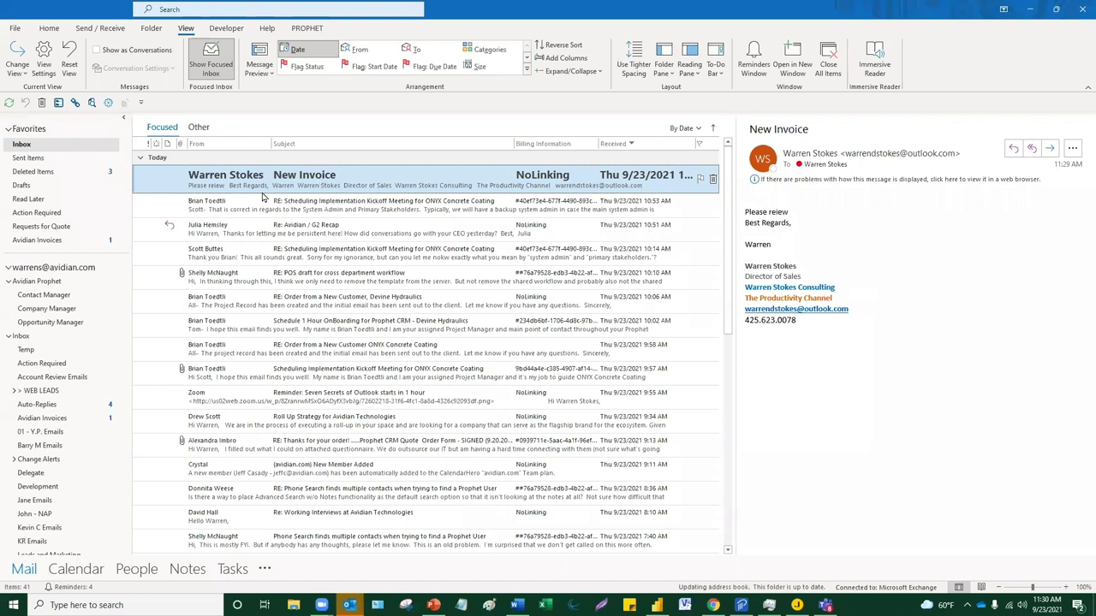
Go to the WEB LEADS folder, start a new e-mail message, and widen its window.
{"action": "left_click", "coordinate": [42, 391]}
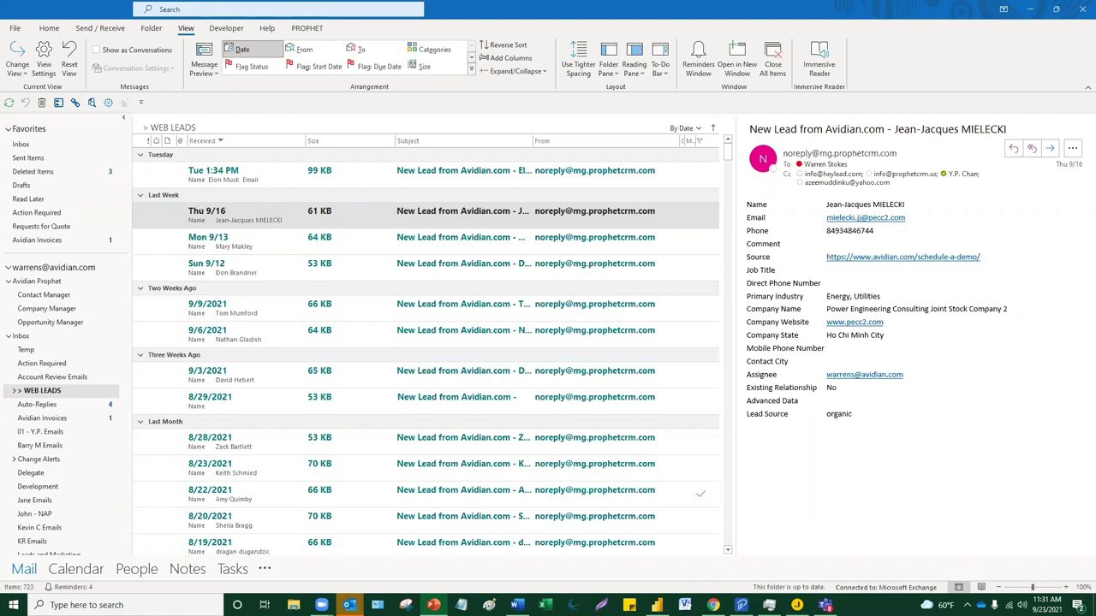
{"action": "left_click", "coordinate": [335, 248]}
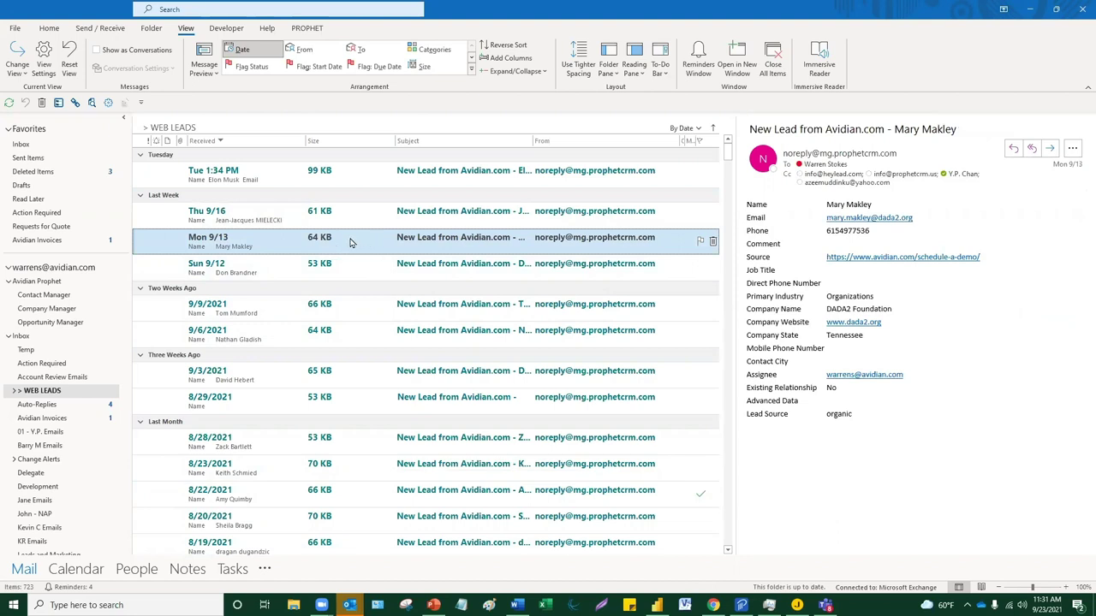
{"action": "left_click", "coordinate": [50, 30]}
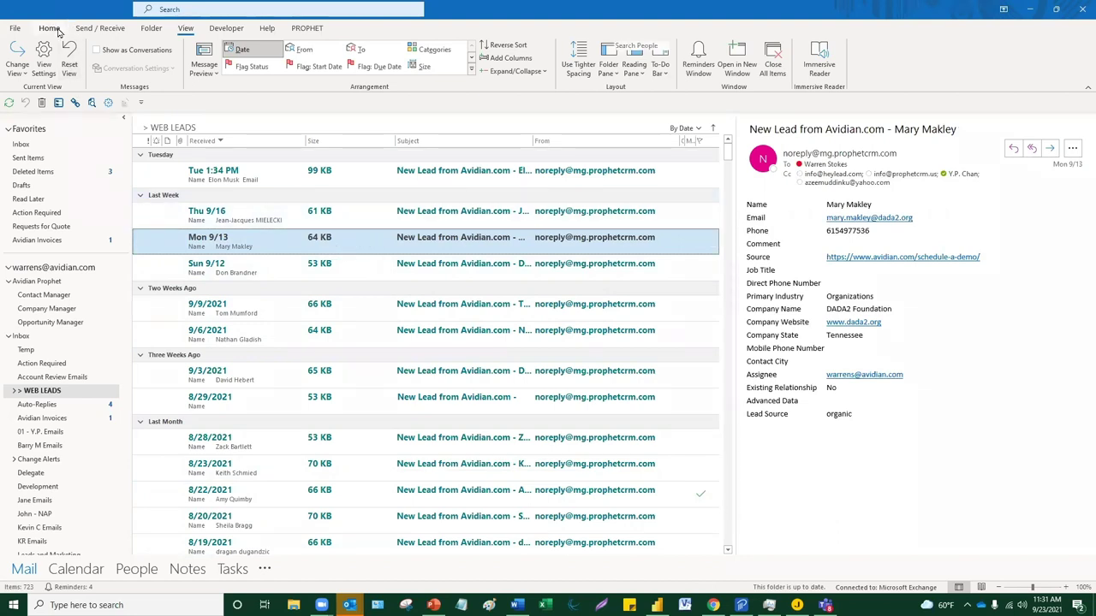
{"action": "left_click", "coordinate": [42, 67]}
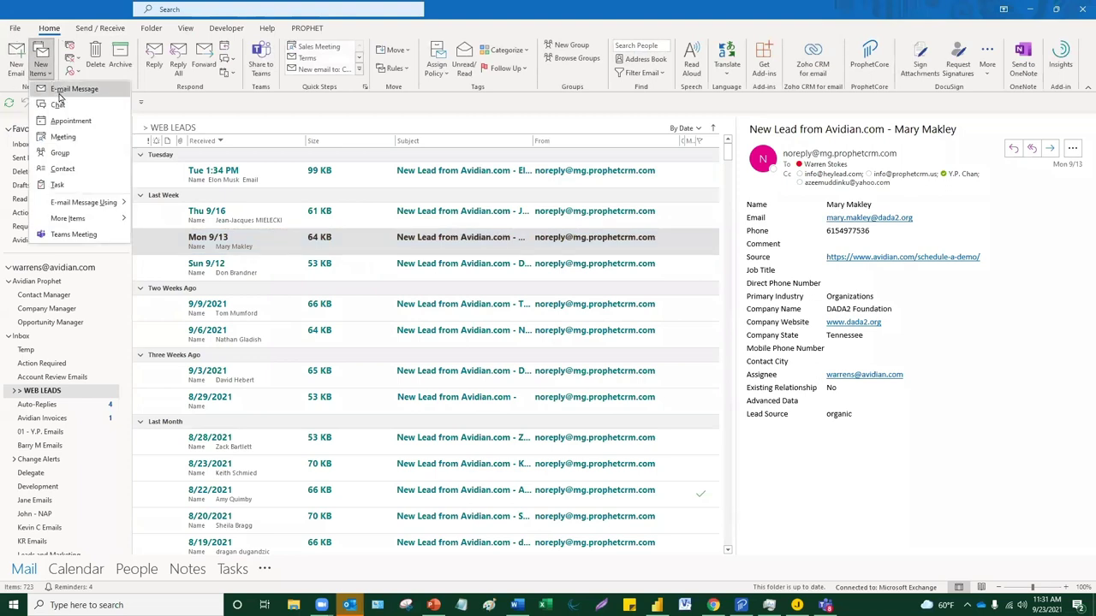
{"action": "left_click", "coordinate": [60, 91]}
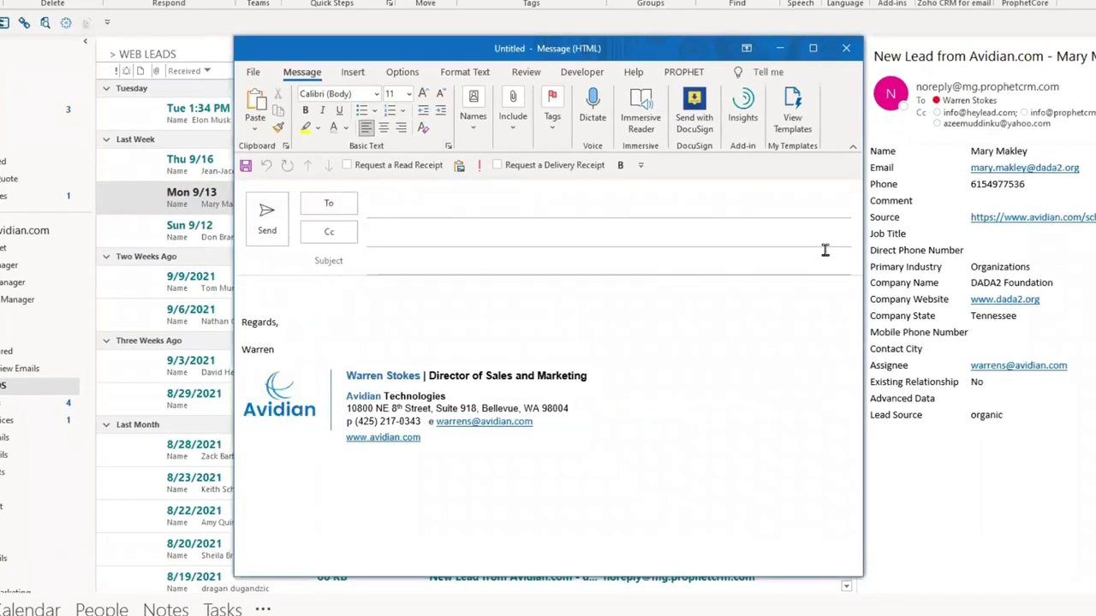
{"action": "left_click_drag", "start_coordinate": [849, 244], "coordinate": [944, 244]}
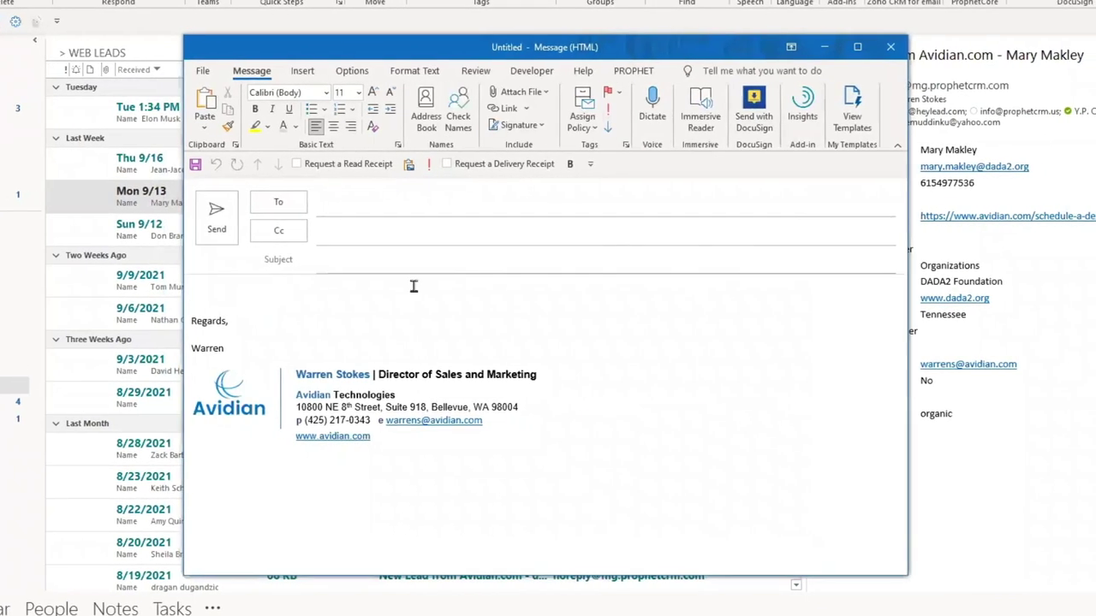
Add a greeting with the recipient's first name above the signature, and remove the blank line above it.
{"action": "type", "text": "B"}
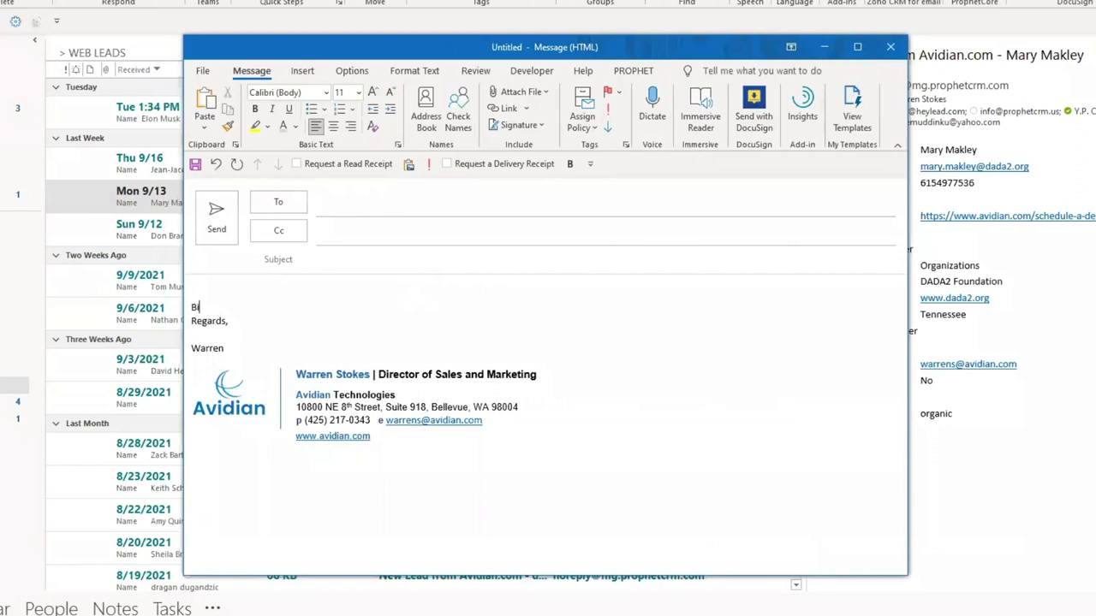
{"action": "key", "text": "BackSpace"}
{"action": "type", "text": "Bill,"}
{"action": "key", "text": "Return"}
{"action": "key", "text": "Return"}
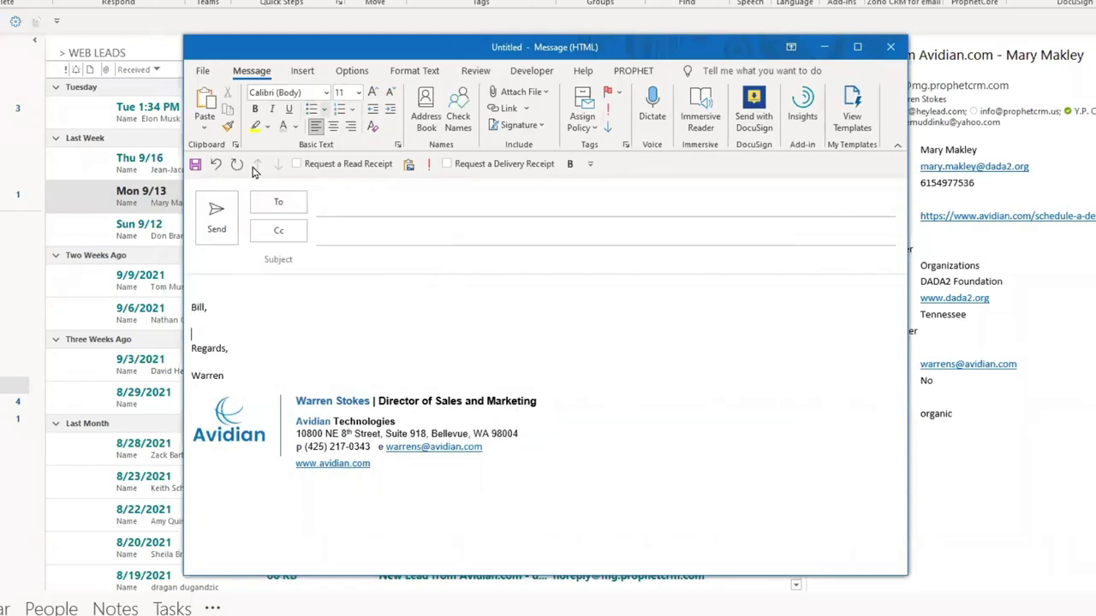
{"action": "left_click", "coordinate": [189, 306]}
{"action": "key", "text": "BackSpace"}
Insert the saved "blur" Quick Part text about Prophet below the greeting.
{"action": "left_click", "coordinate": [247, 310]}
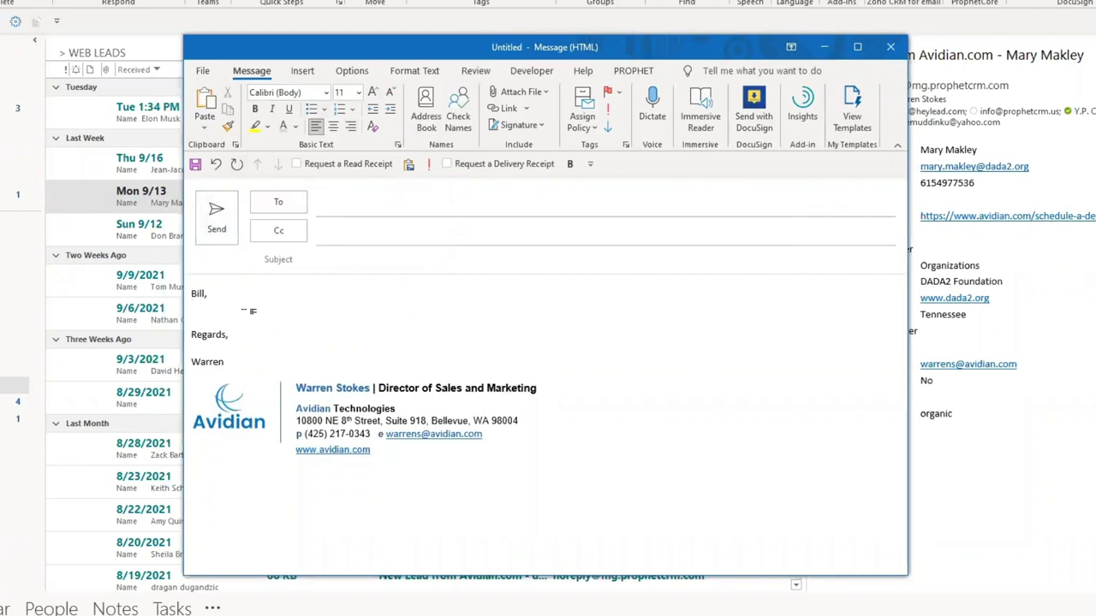
{"action": "type", "text": "blur"}
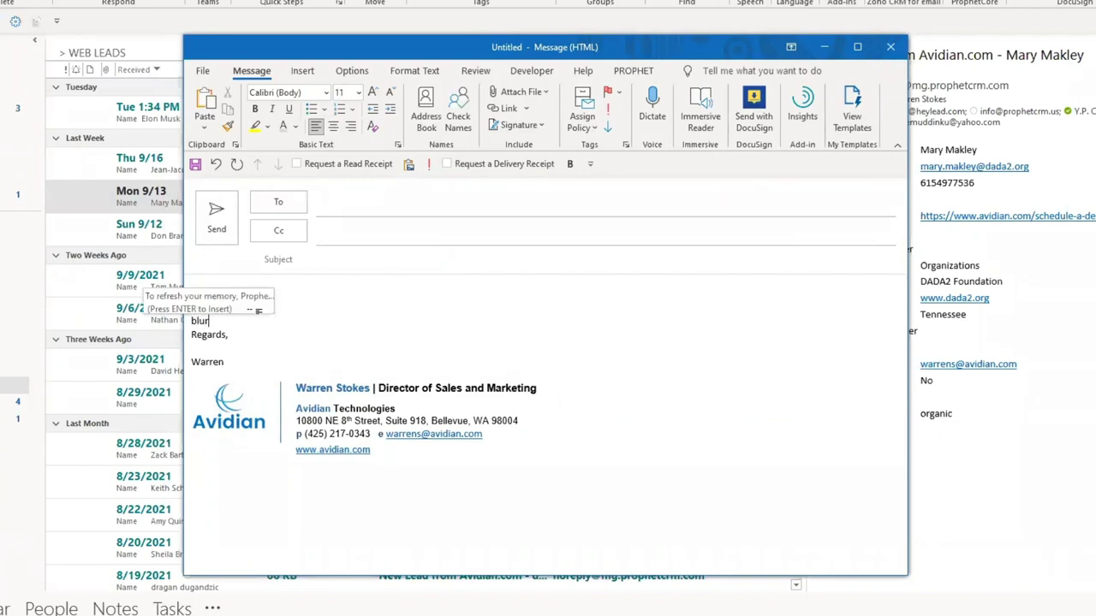
{"action": "key", "text": "Return"}
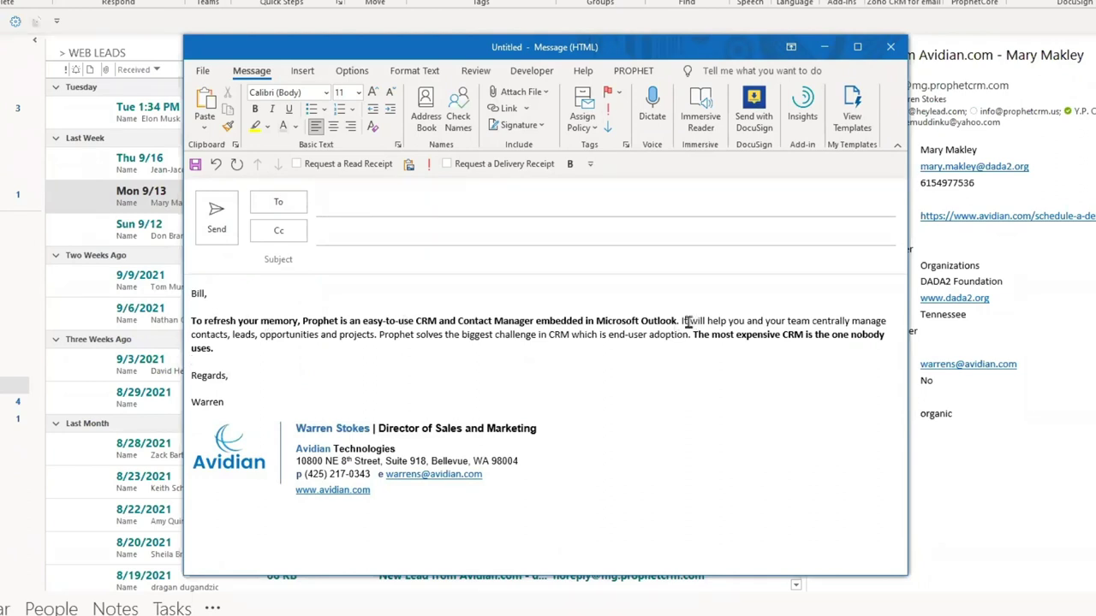
Copy the sentence "Prophet is an easy-to-use CRM and Contact Manager embedded in Microsoft Outlook." from the body into the subject.
{"action": "left_click_drag", "start_coordinate": [678, 322], "coordinate": [305, 322]}
{"action": "key", "text": "ctrl+c"}
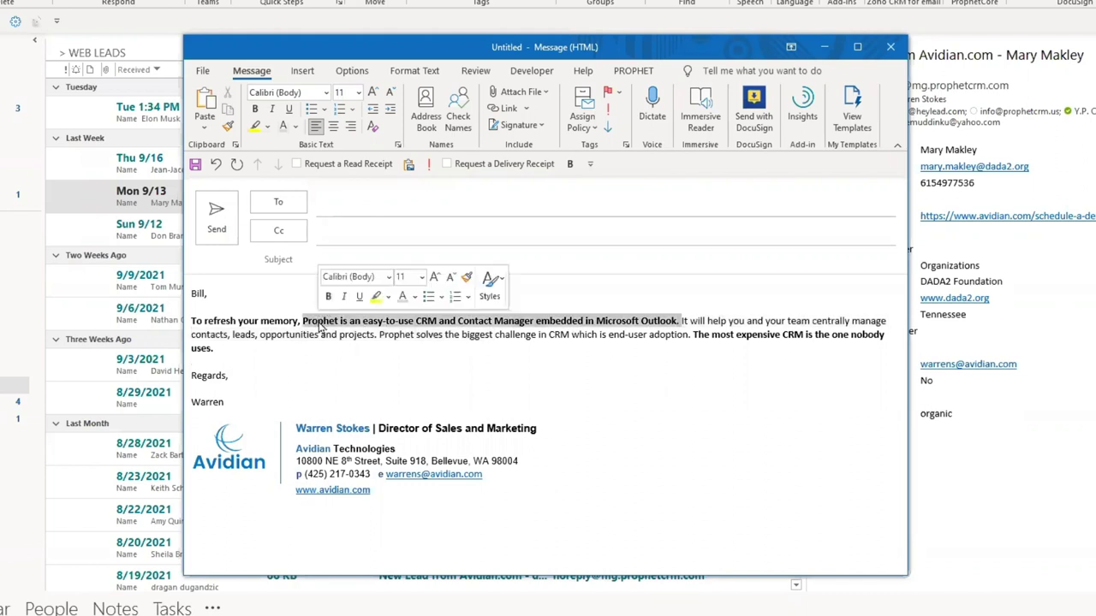
{"action": "left_click", "coordinate": [338, 265]}
{"action": "key", "text": "ctrl+v"}
Address the message to the suggested contact at pittintl.com and send it.
{"action": "left_click", "coordinate": [315, 202]}
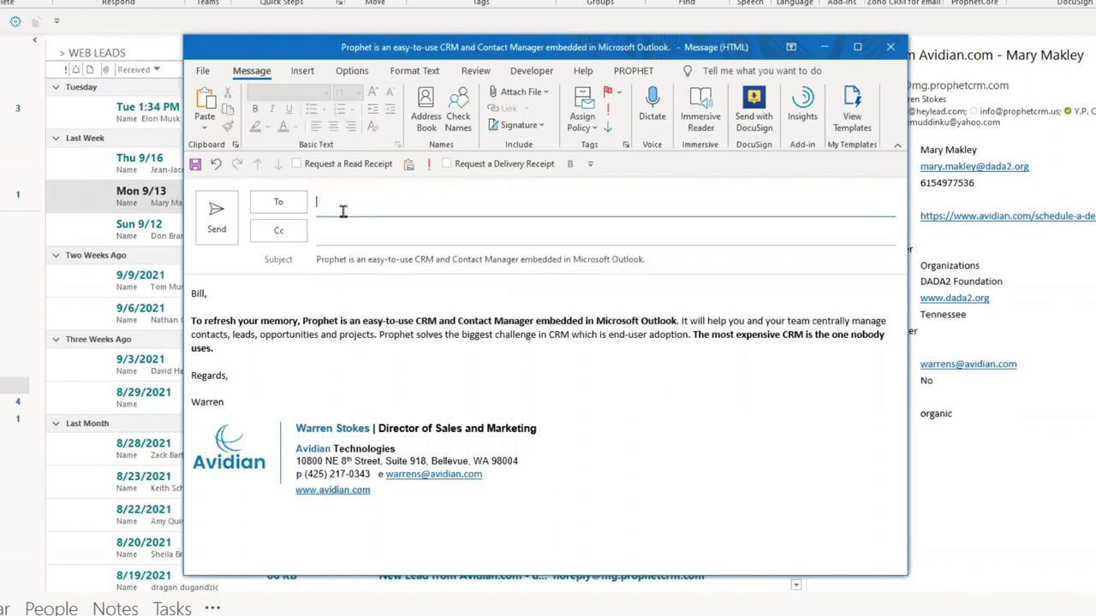
{"action": "type", "text": "bi"}
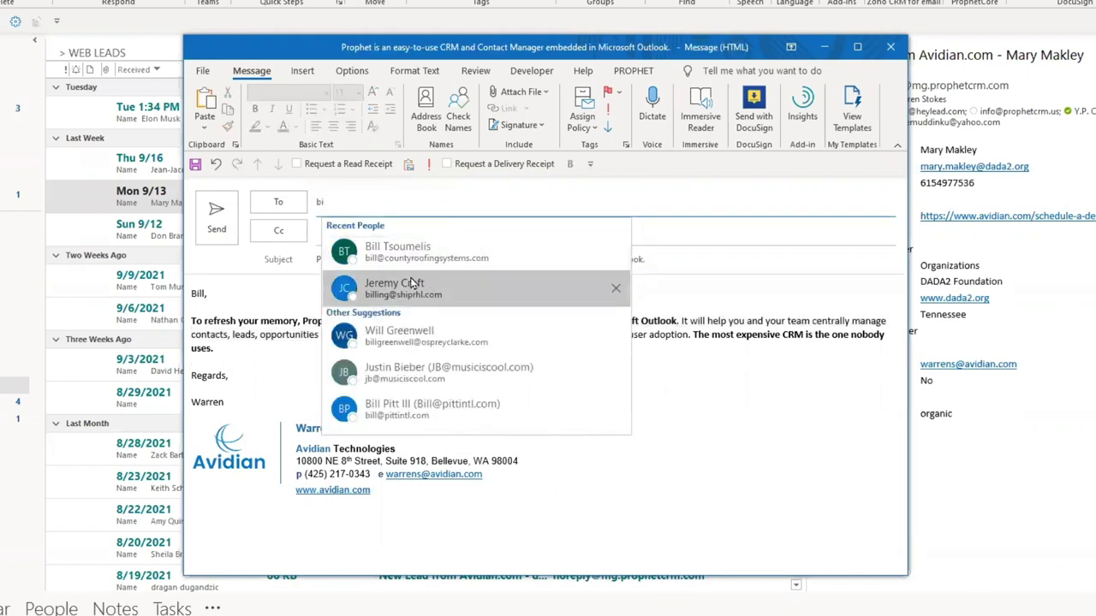
{"action": "type", "text": "ll"}
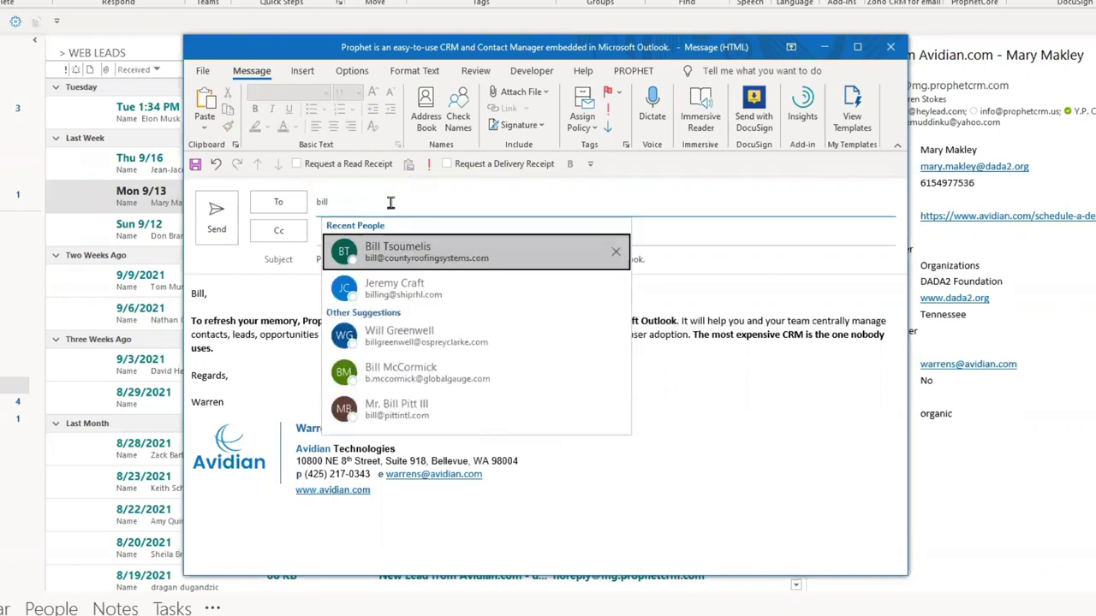
{"action": "left_click", "coordinate": [406, 409]}
{"action": "left_click", "coordinate": [370, 390]}
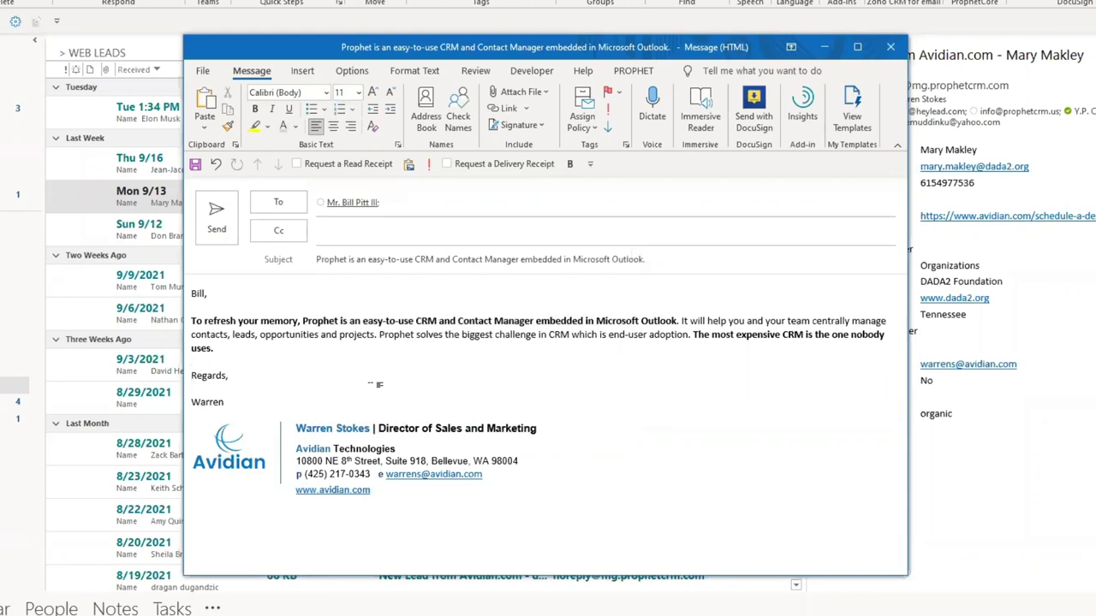
{"action": "left_click", "coordinate": [226, 212]}
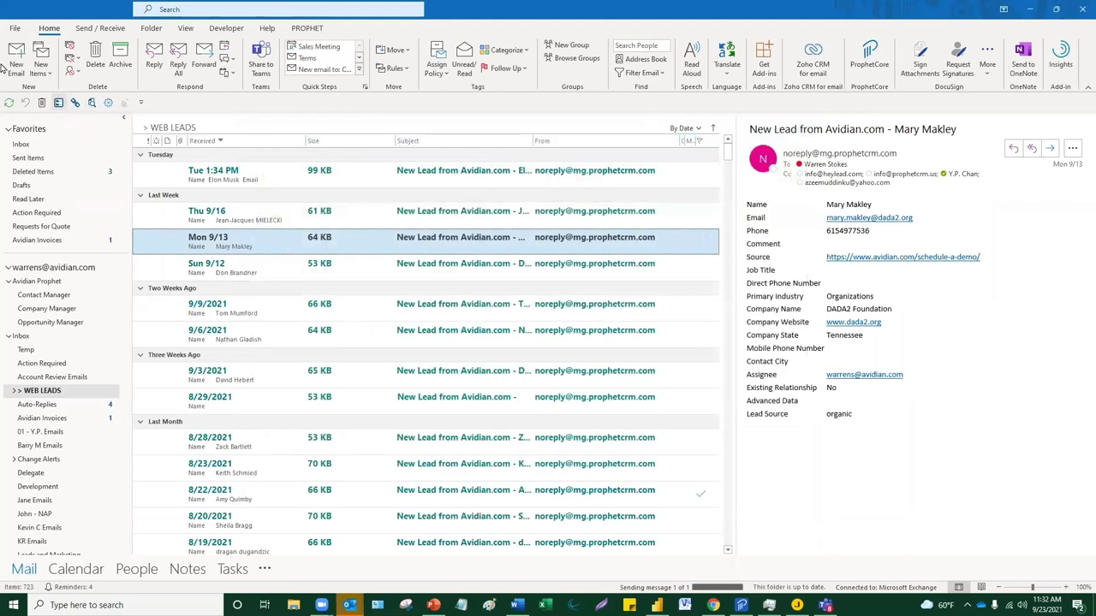
Start another new message and paste the text requesting a quote for 15 Enterprise licenses above the signature.
{"action": "left_click", "coordinate": [15, 67]}
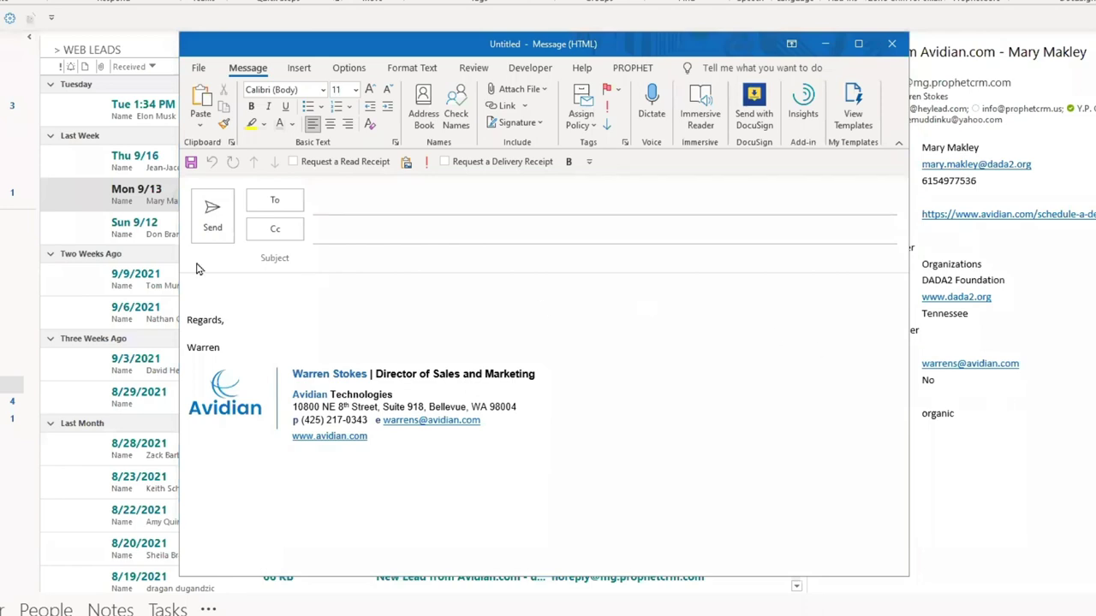
{"action": "type", "text": "I saw your YouTube video on Prophet CRM.  Please send me a quote for 15 Enterprise licenses.  Include onboarding and training costs. I will need them for my team as we expand our Fava Bean operations.  Please CC our VP of Procurement H. Lecter & Intern Jodie."}
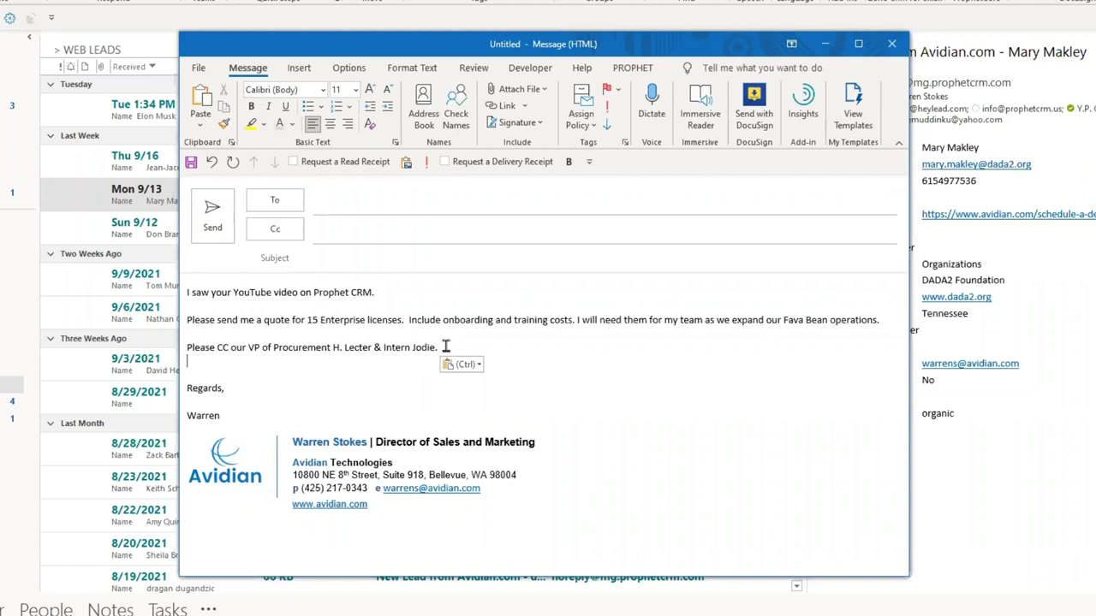
Save the pasted quote request paragraphs, from the YouTube video line to the CC line, as a Quick Part named "Quote".
{"action": "left_click_drag", "start_coordinate": [445, 345], "coordinate": [185, 291]}
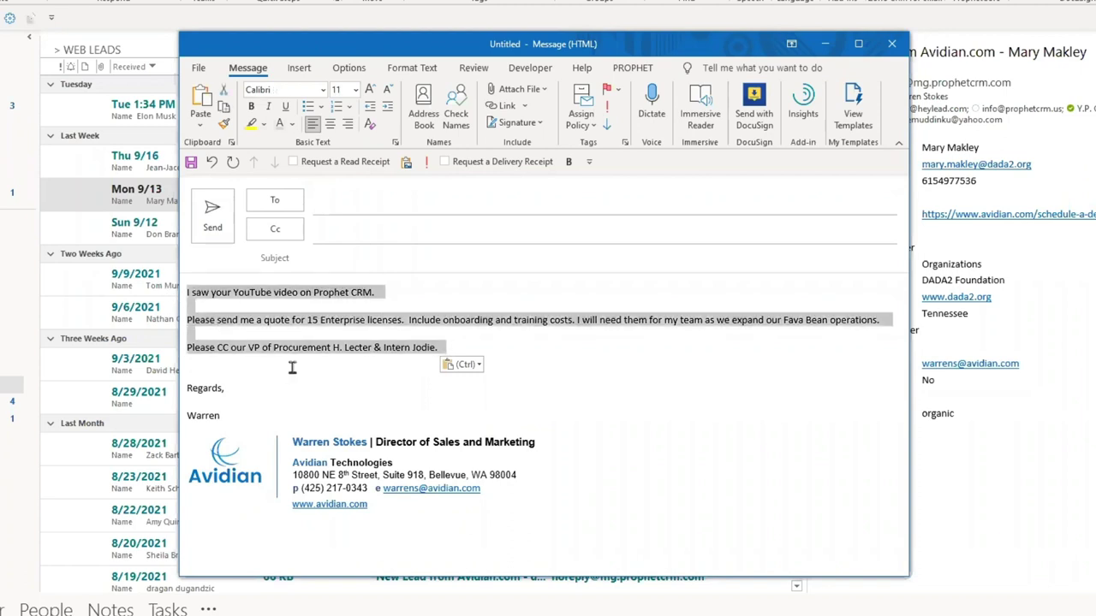
{"action": "key", "text": "ctrl"}
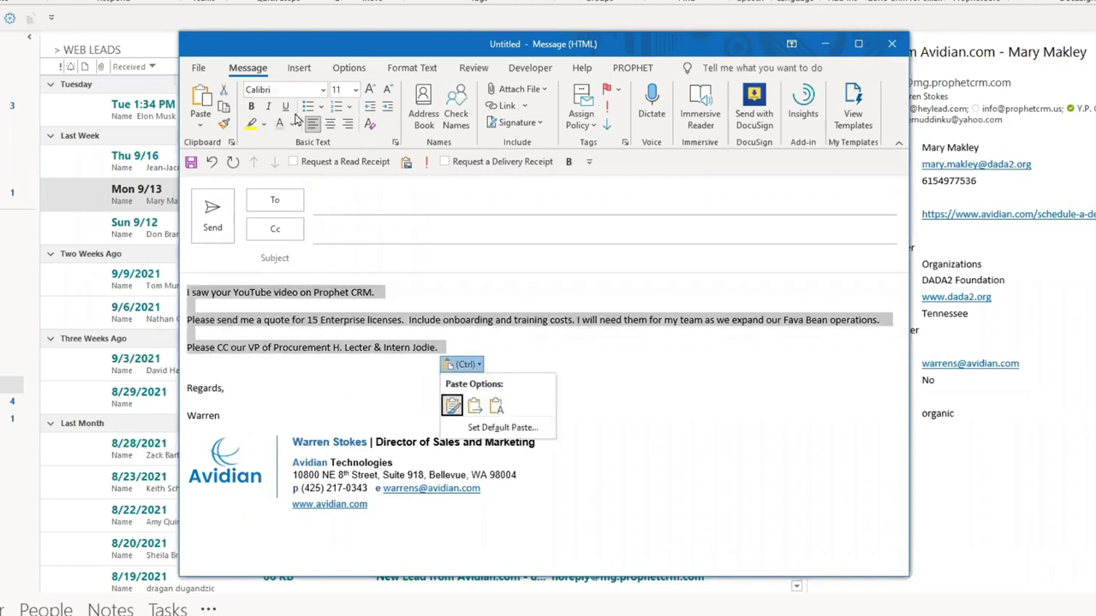
{"action": "left_click", "coordinate": [299, 69]}
{"action": "key", "text": "ctrl"}
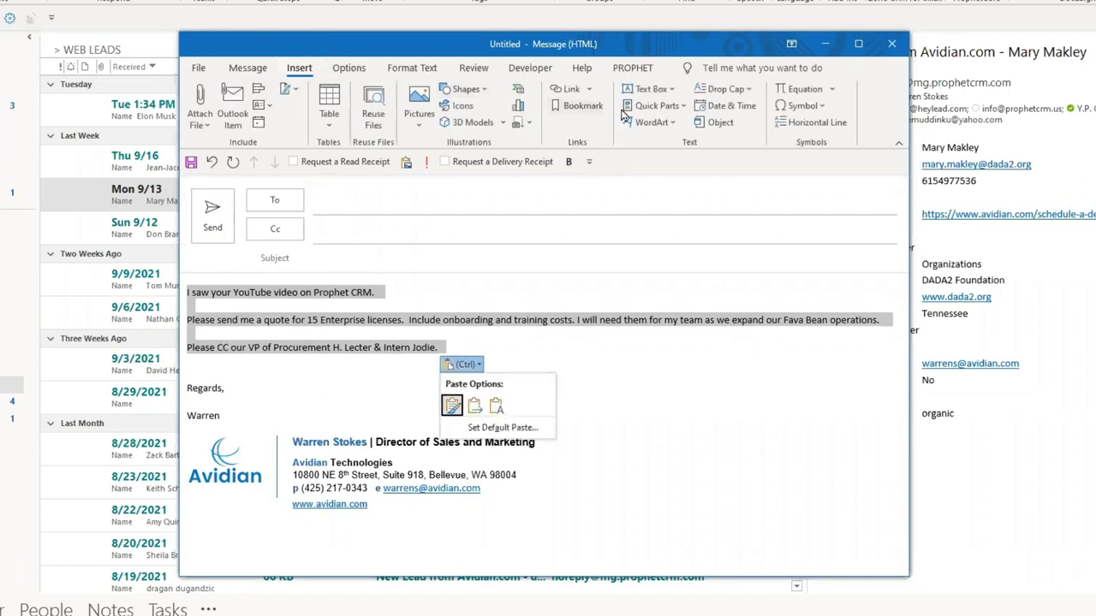
{"action": "left_click", "coordinate": [684, 110]}
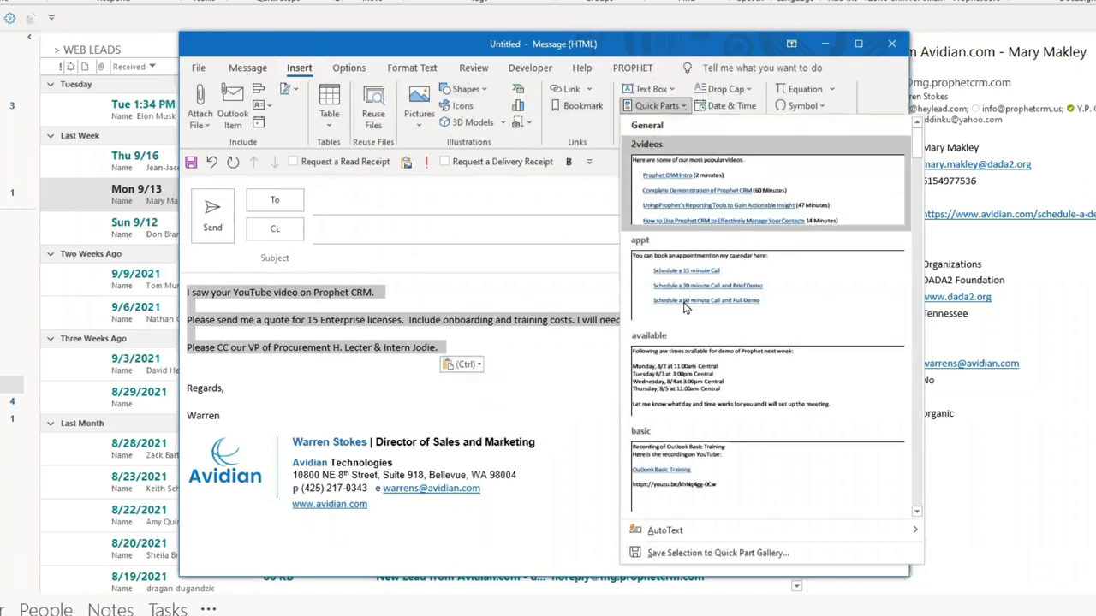
{"action": "left_click", "coordinate": [726, 553]}
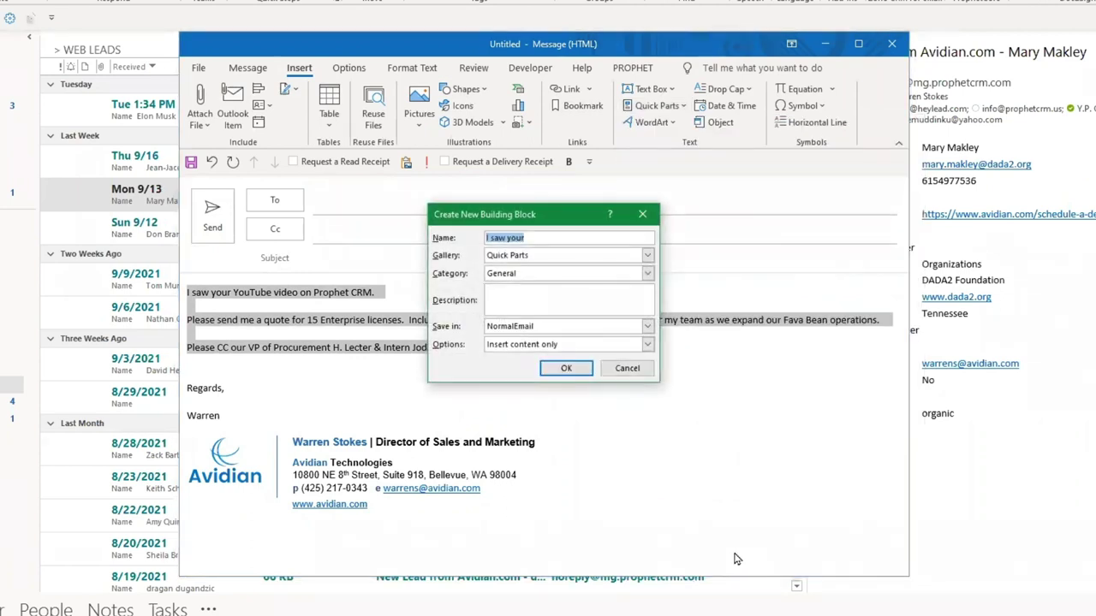
{"action": "type", "text": "Quote"}
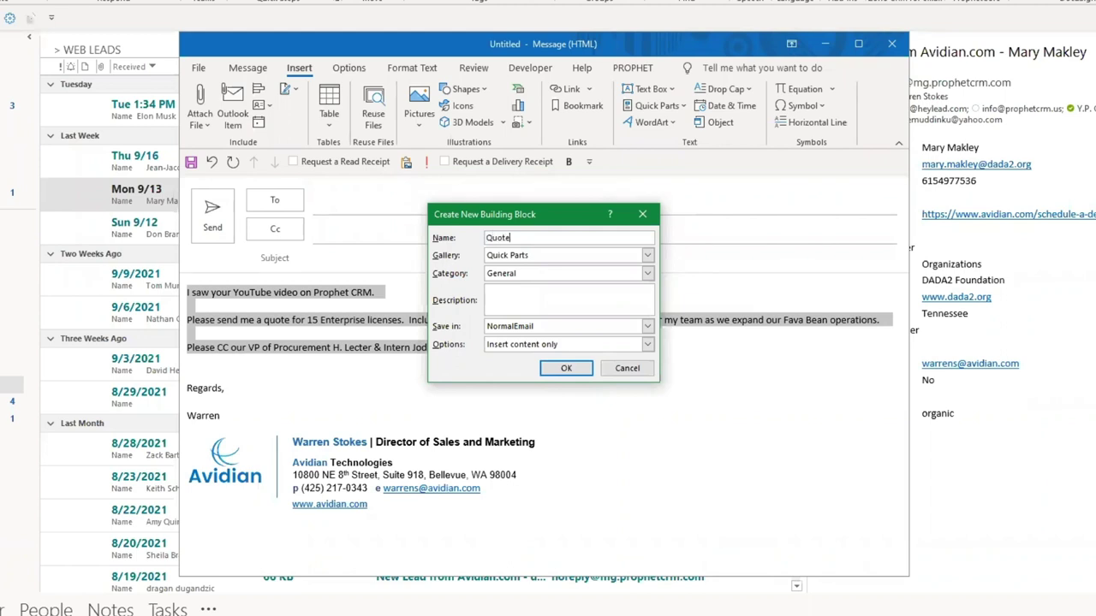
{"action": "left_click", "coordinate": [566, 368]}
{"action": "left_click", "coordinate": [572, 502]}
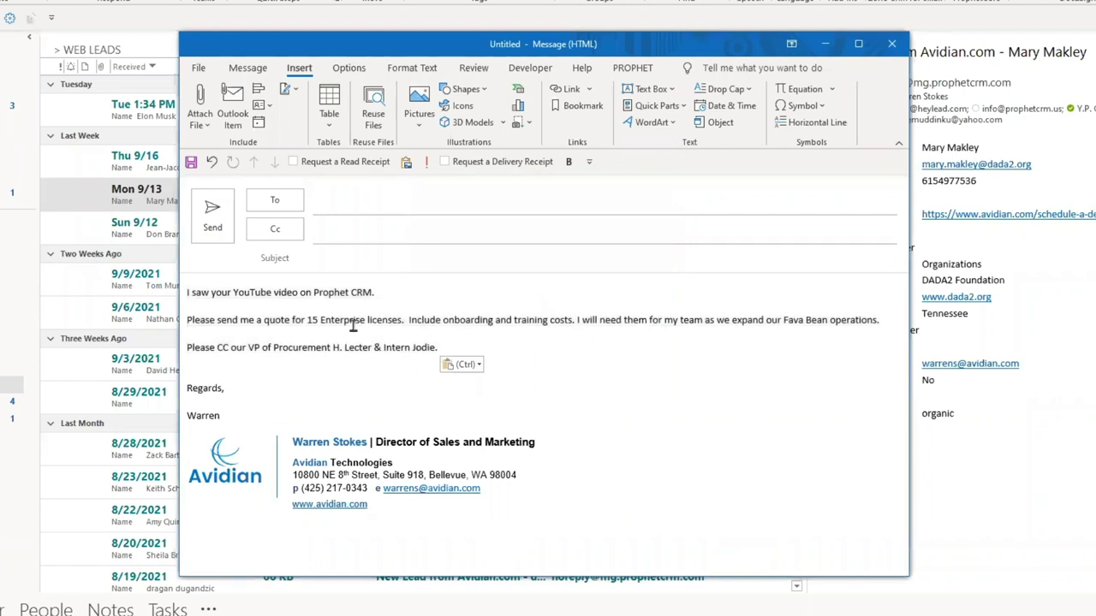
Delete the quote request text from the body and reinsert it using the "Quote" Quick Part.
{"action": "left_click_drag", "start_coordinate": [437, 347], "coordinate": [133, 283]}
{"action": "key", "text": "Delete"}
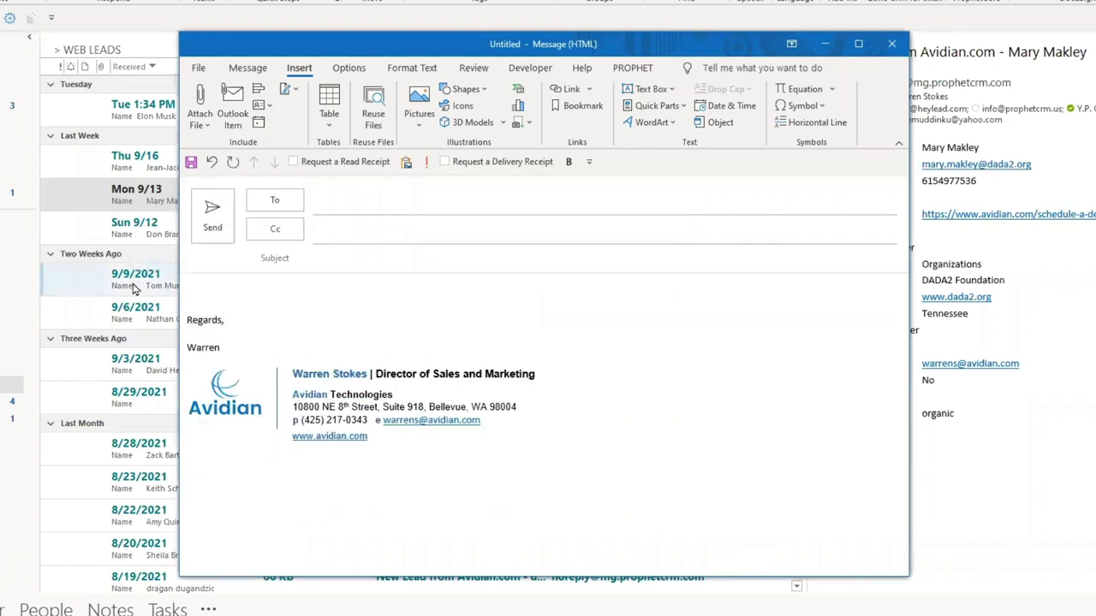
{"action": "type", "text": "quot"}
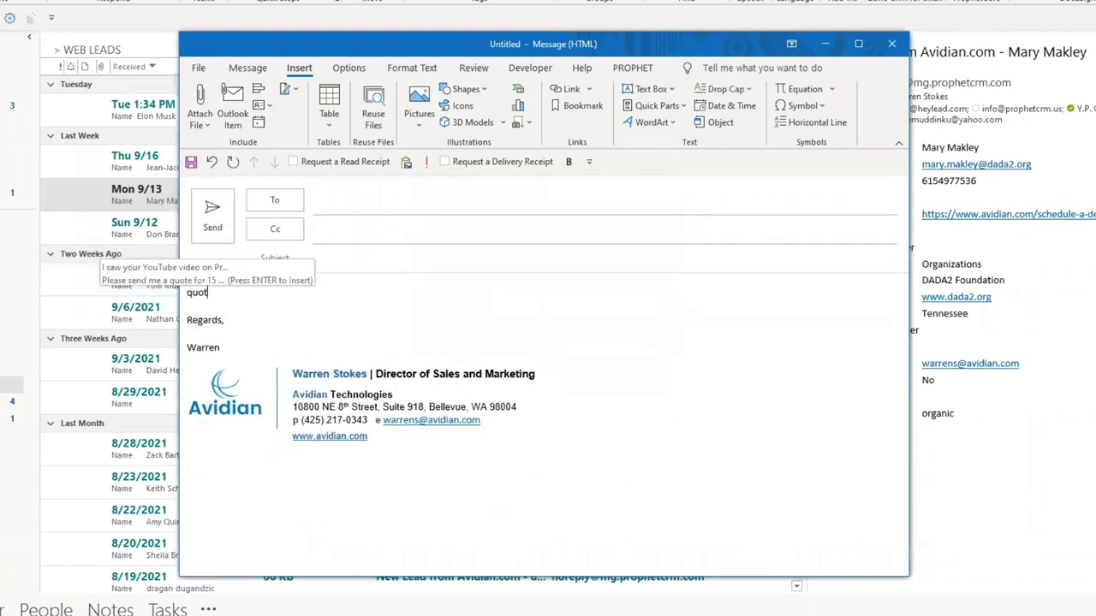
{"action": "key", "text": "Return"}
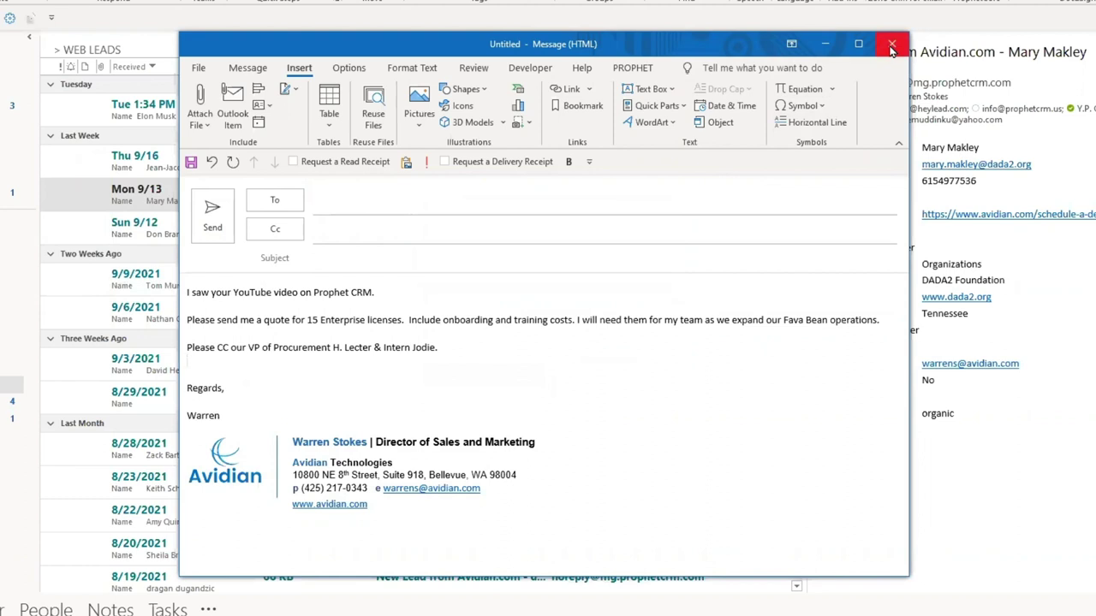
Clear the quote request text from the body and insert the Banking template from My Templates in its place.
{"action": "left_click_drag", "start_coordinate": [487, 353], "coordinate": [74, 292]}
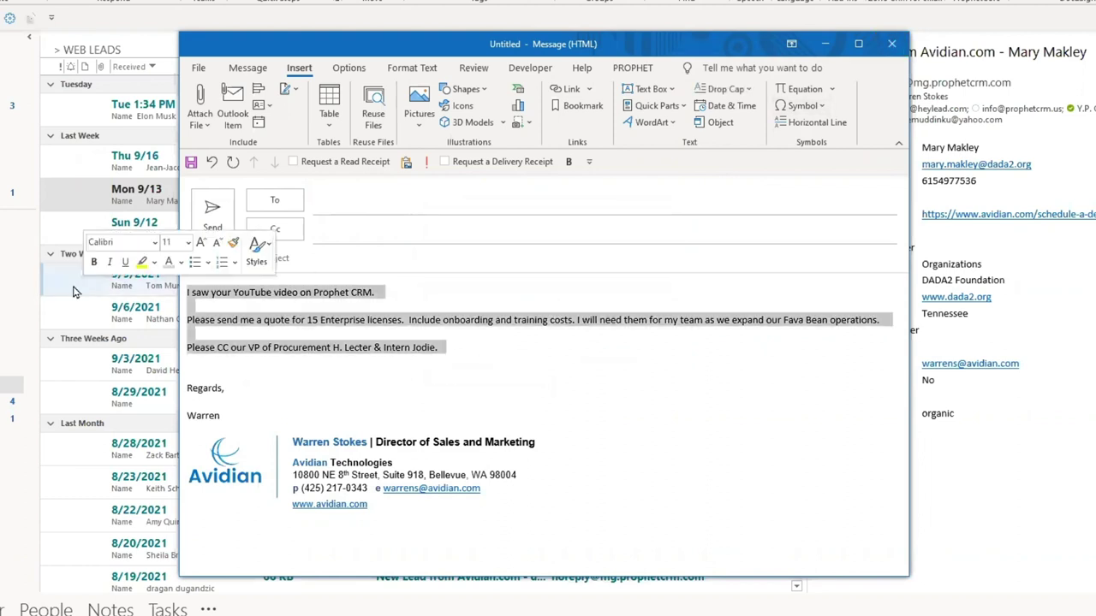
{"action": "key", "text": "Delete"}
{"action": "left_click", "coordinate": [256, 67]}
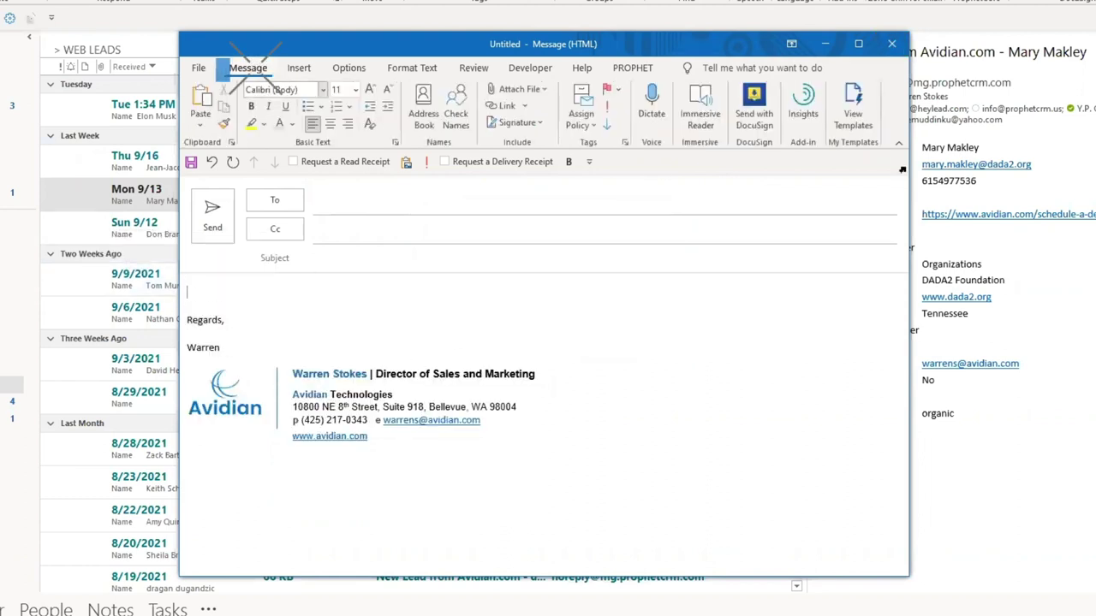
{"action": "left_click_drag", "start_coordinate": [905, 181], "coordinate": [939, 182]}
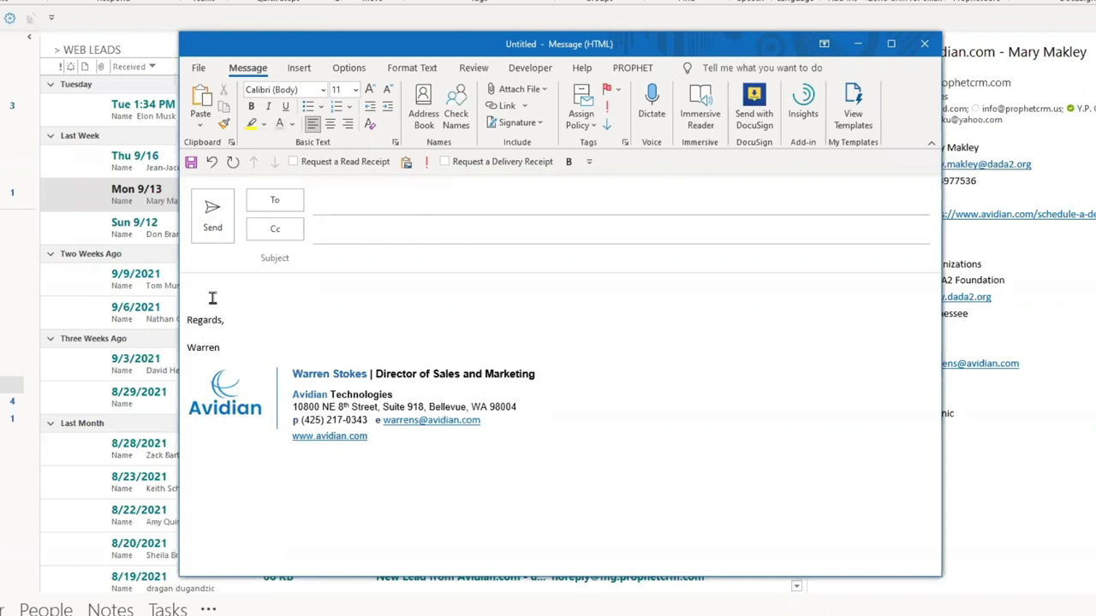
{"action": "left_click", "coordinate": [859, 118]}
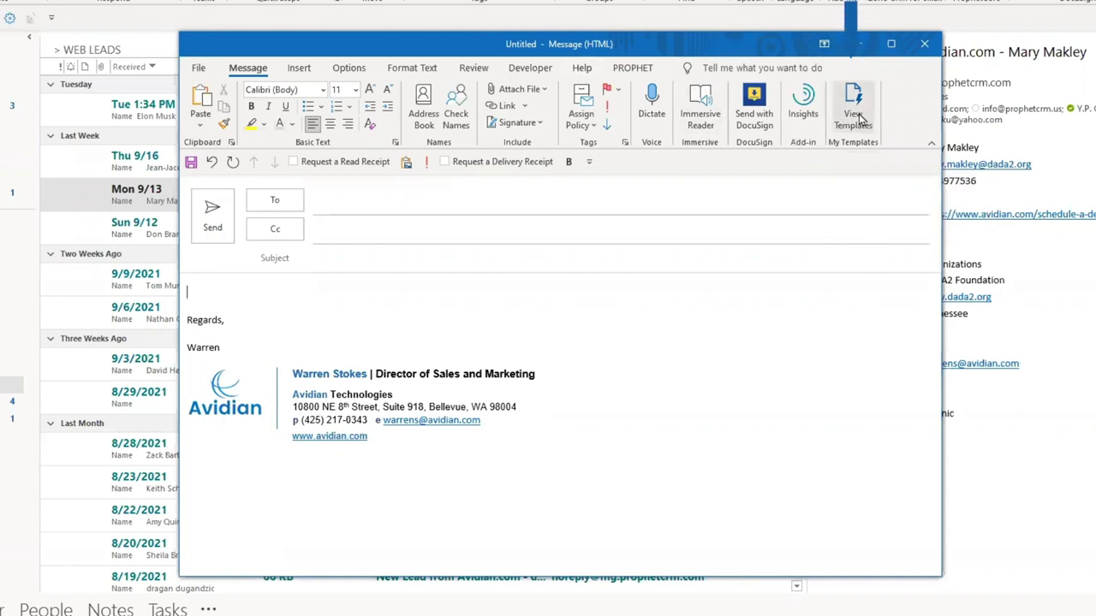
{"action": "left_click", "coordinate": [858, 118]}
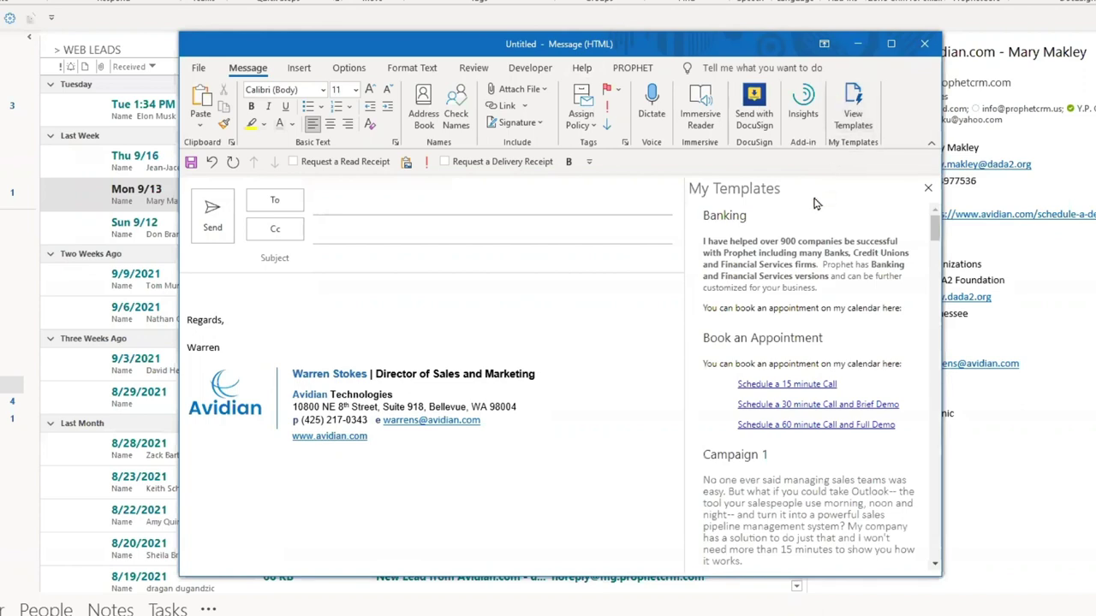
{"action": "left_click", "coordinate": [783, 276]}
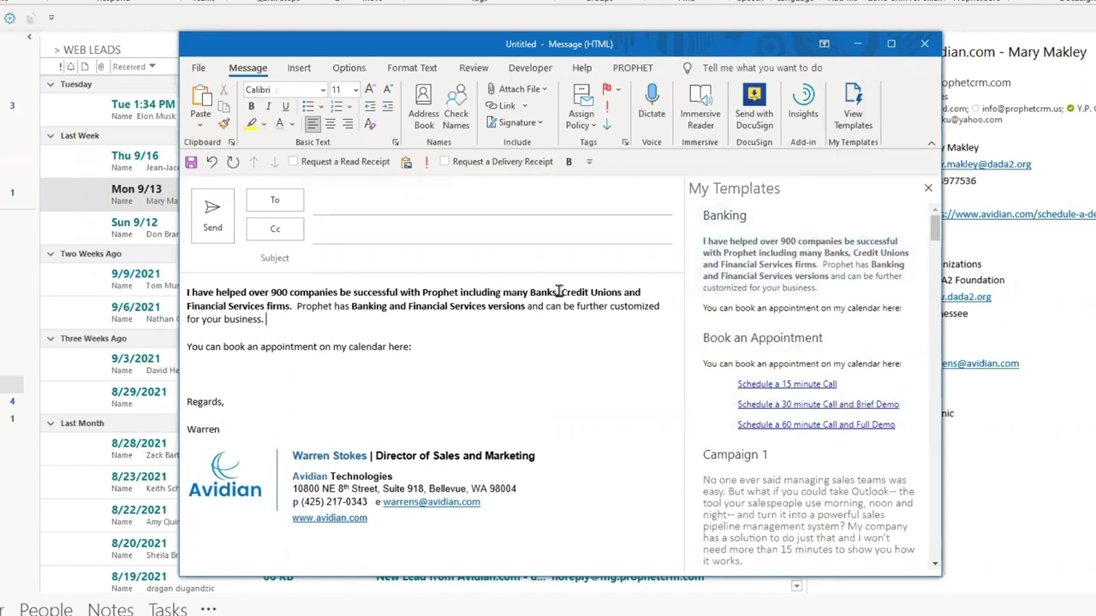
Copy "I have helped over 900 companies be successful with Prophet including many Banks," from the body into the subject.
{"action": "left_click_drag", "start_coordinate": [561, 292], "coordinate": [132, 300]}
{"action": "left_click_drag", "start_coordinate": [329, 296], "coordinate": [366, 260]}
{"action": "left_click", "coordinate": [388, 306]}
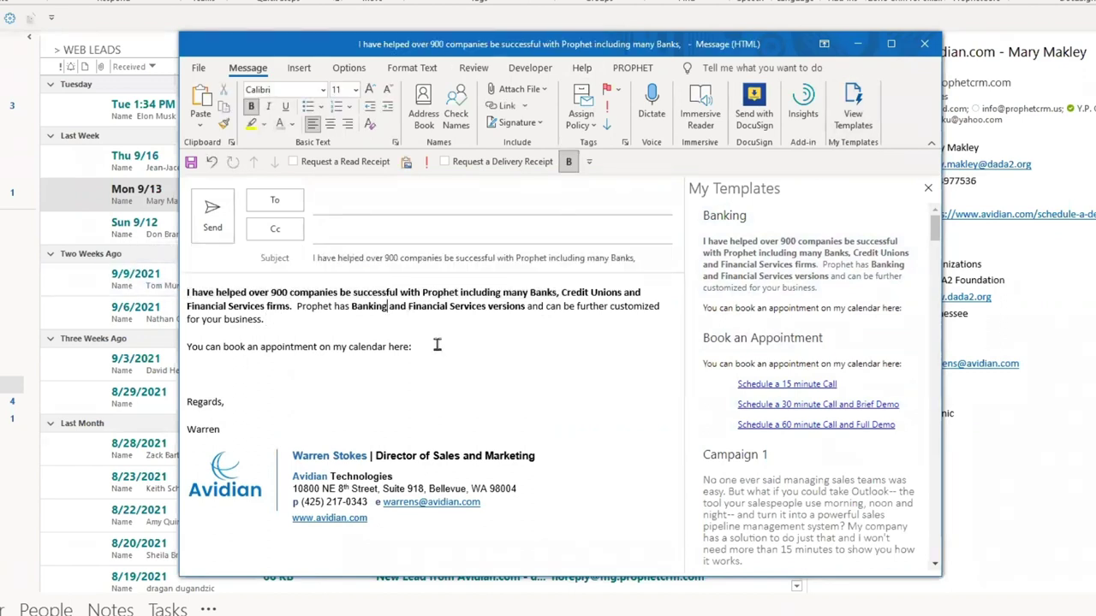
{"action": "left_click", "coordinate": [428, 347]}
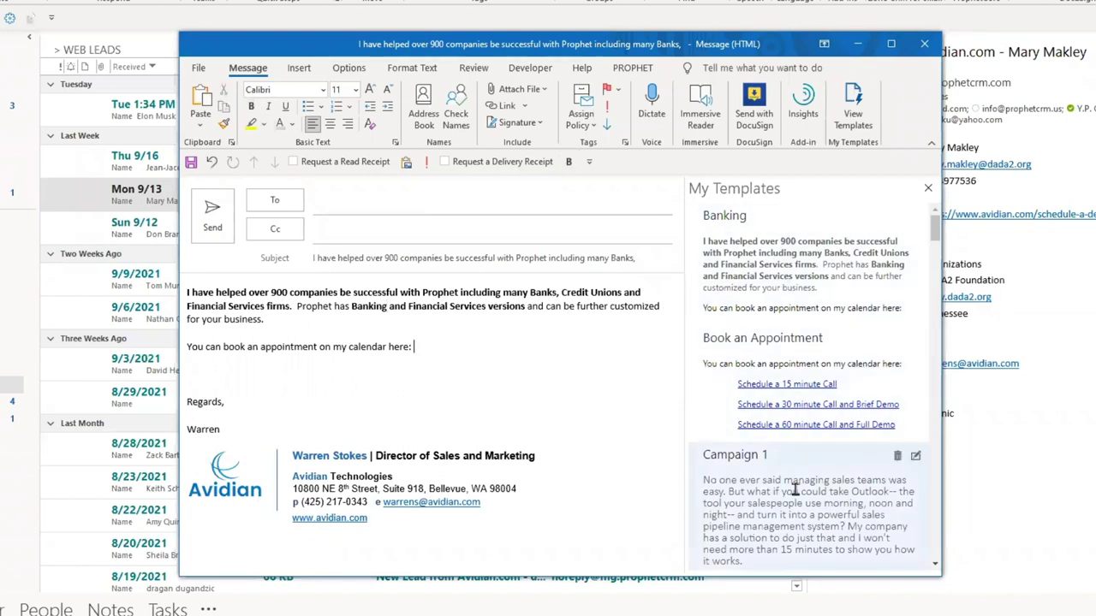
{"action": "scroll", "coordinate": [790, 486], "scroll_direction": "down", "scroll_amount": 1}
{"action": "scroll", "coordinate": [789, 486], "scroll_direction": "up", "scroll_amount": 1}
{"action": "left_click", "coordinate": [457, 385]}
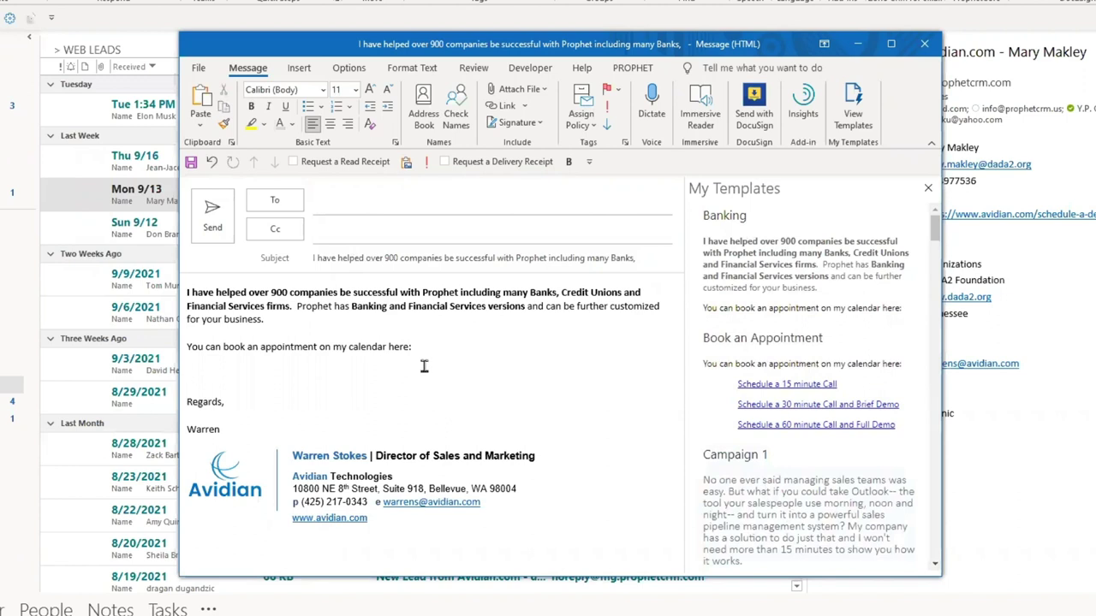
Replace the Banking text in the body with the Campaign 1 template.
{"action": "left_click", "coordinate": [325, 347]}
{"action": "left_click_drag", "start_coordinate": [423, 351], "coordinate": [72, 285]}
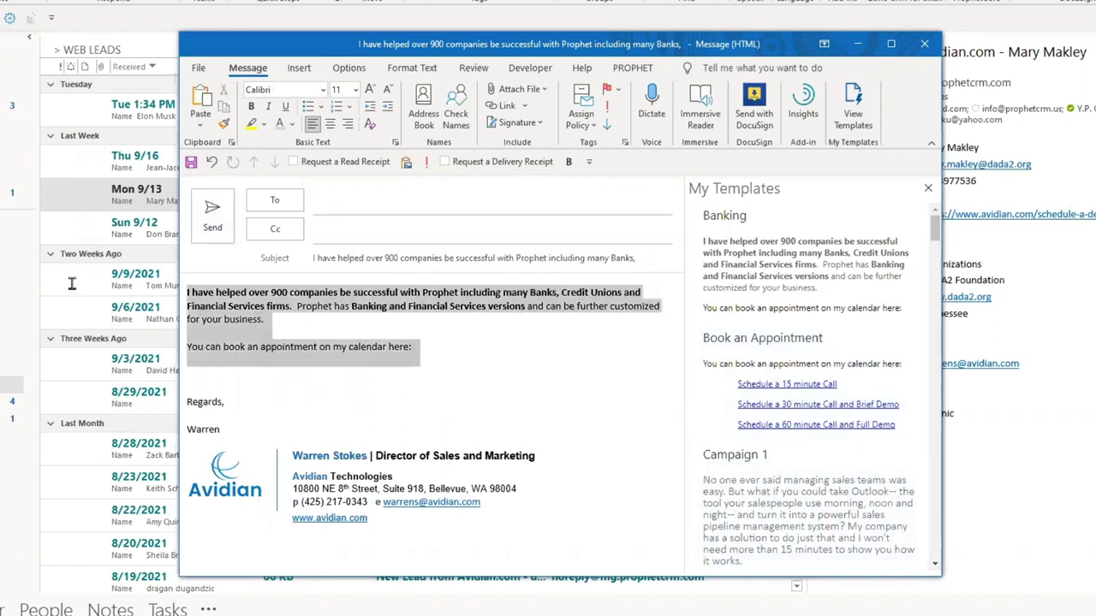
{"action": "key", "text": "Delete"}
{"action": "scroll", "coordinate": [770, 428], "scroll_direction": "down", "scroll_amount": 3}
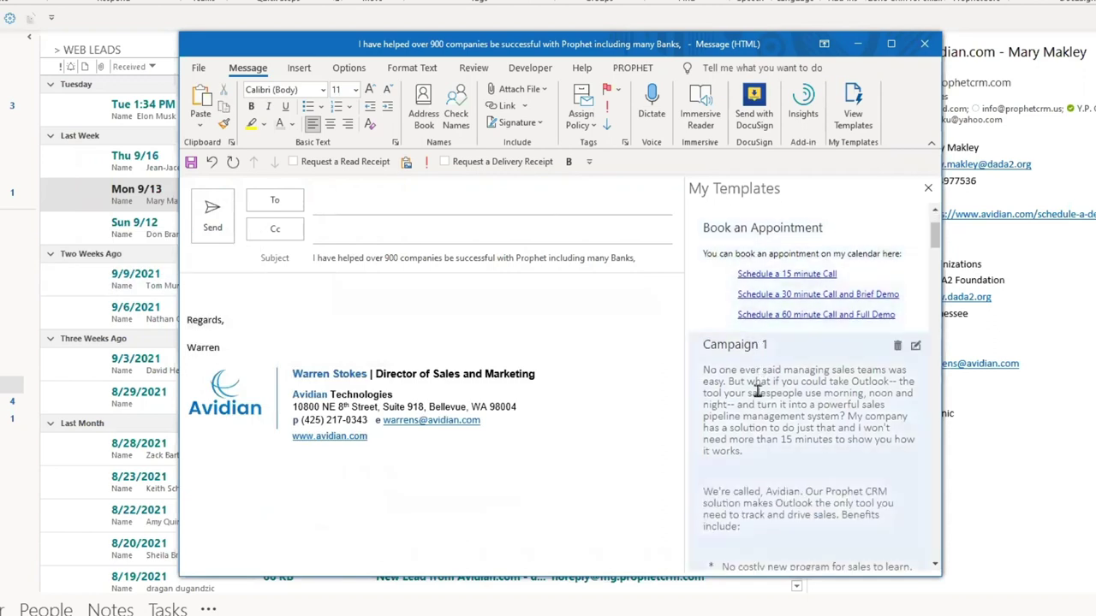
{"action": "left_click", "coordinate": [753, 428]}
Look through the inserted Campaign 1 message text and browse the list of saved templates.
{"action": "scroll", "coordinate": [451, 373], "scroll_direction": "down", "scroll_amount": 8}
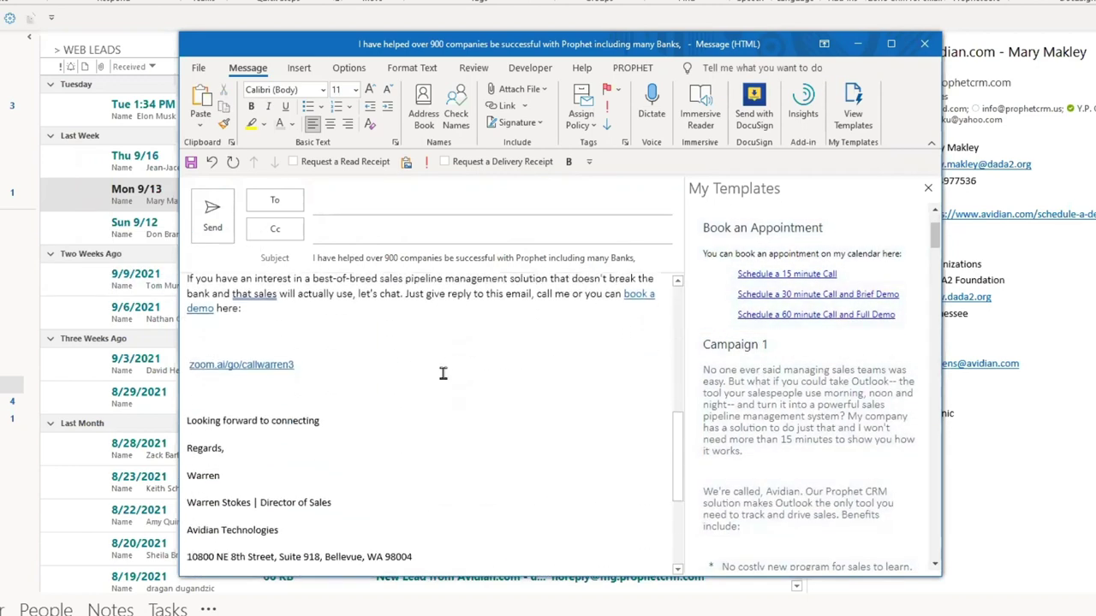
{"action": "scroll", "coordinate": [440, 371], "scroll_direction": "up", "scroll_amount": 6}
{"action": "scroll", "coordinate": [442, 373], "scroll_direction": "up", "scroll_amount": 3}
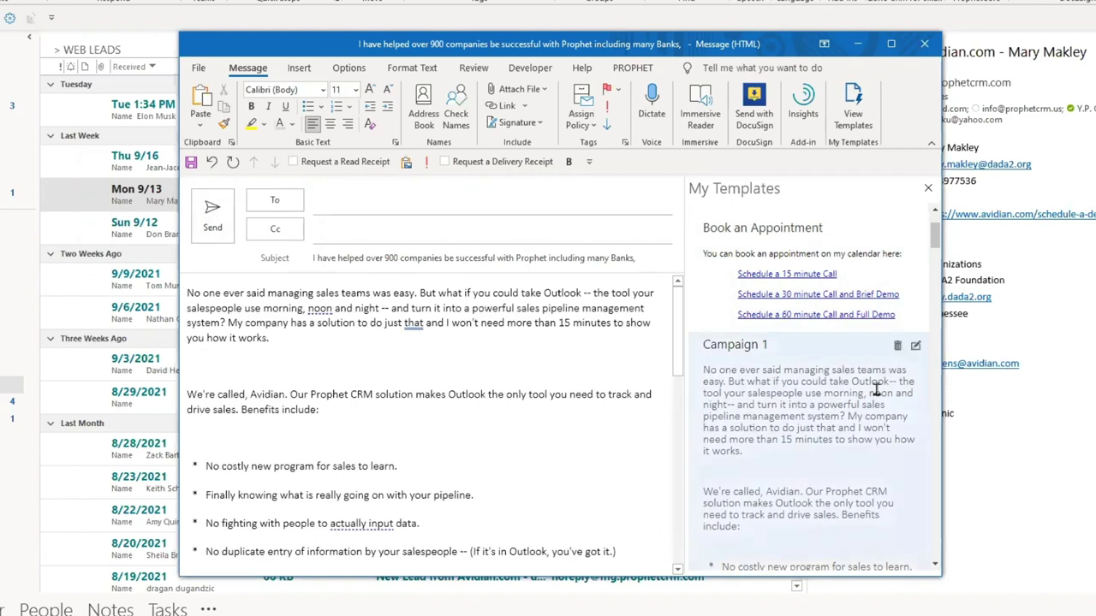
{"action": "scroll", "coordinate": [876, 390], "scroll_direction": "down", "scroll_amount": 4}
{"action": "scroll", "coordinate": [875, 389], "scroll_direction": "up", "scroll_amount": 5}
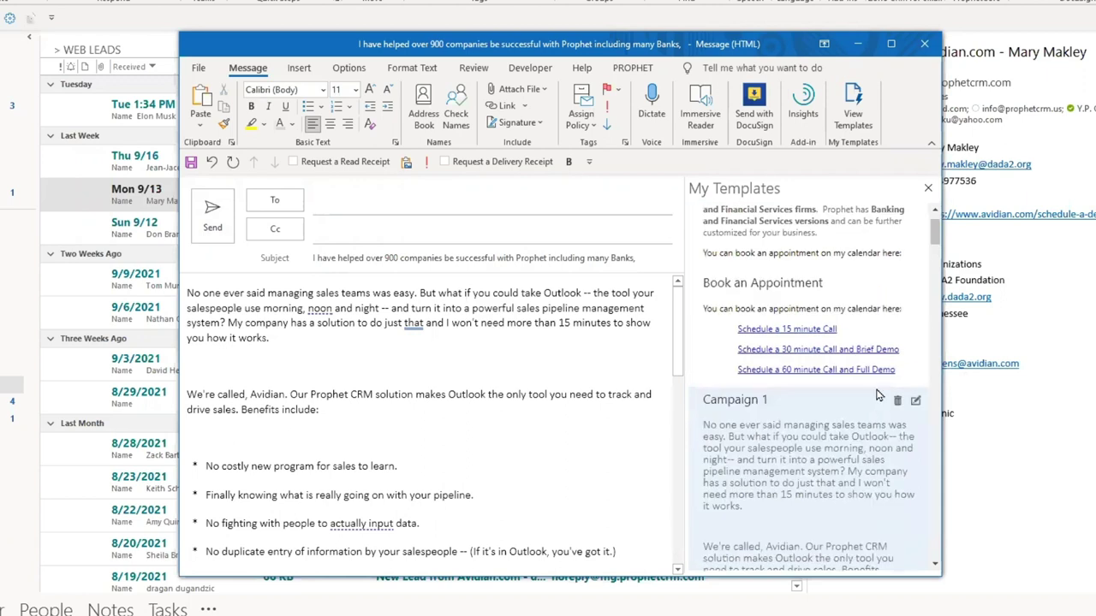
{"action": "scroll", "coordinate": [383, 413], "scroll_direction": "down", "scroll_amount": 3}
{"action": "scroll", "coordinate": [383, 414], "scroll_direction": "down", "scroll_amount": 3}
{"action": "scroll", "coordinate": [397, 430], "scroll_direction": "up", "scroll_amount": 6}
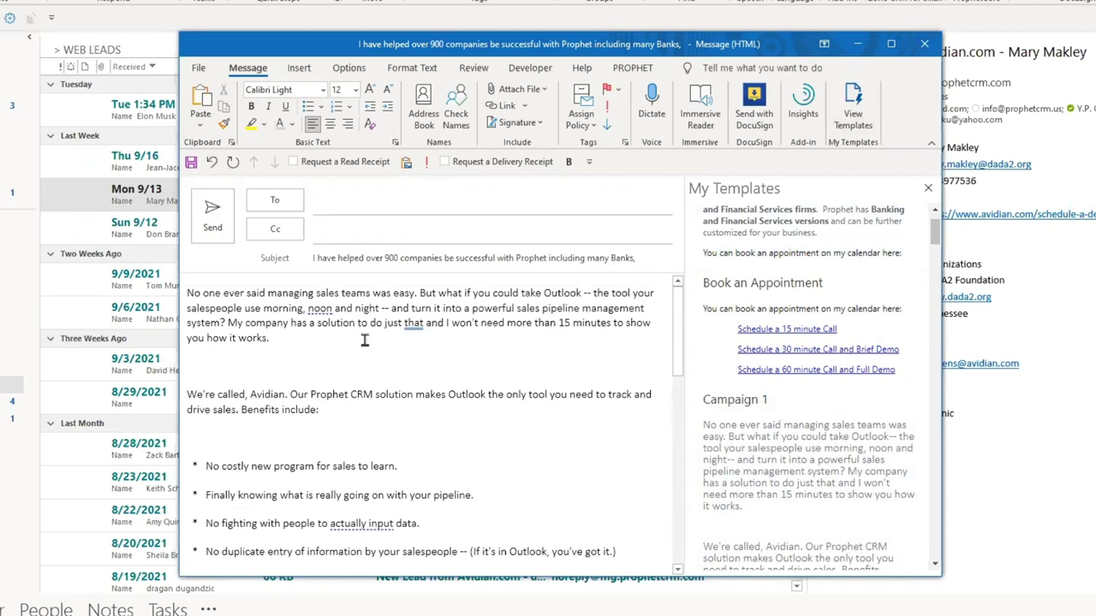
Try to save the first Campaign 1 paragraph as a new template titled "Banks2", and discard the message without saving.
{"action": "left_click_drag", "start_coordinate": [186, 293], "coordinate": [274, 339]}
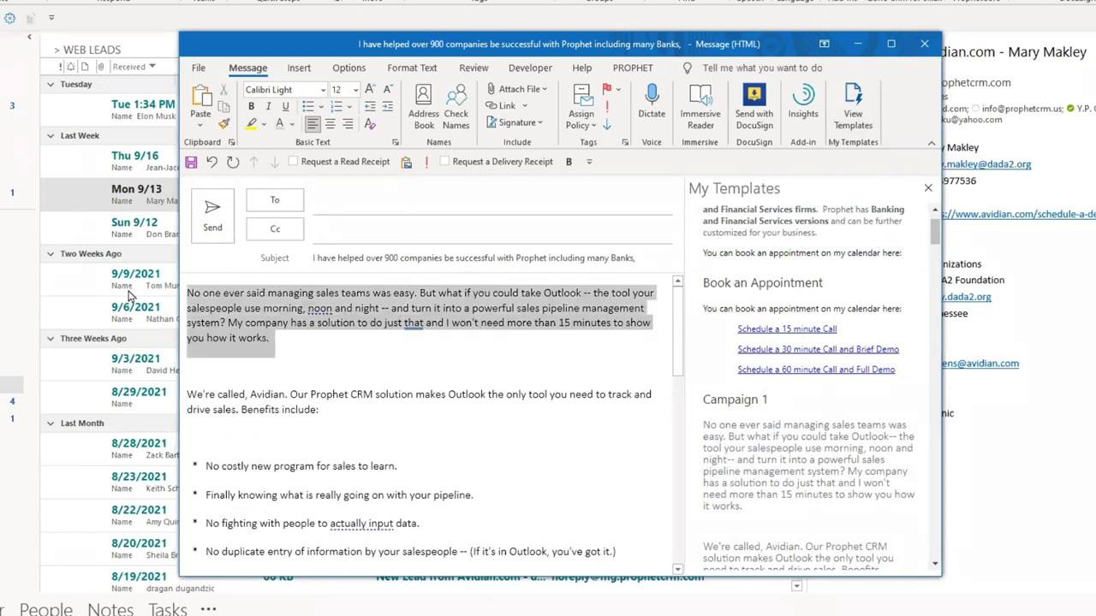
{"action": "left_click", "coordinate": [373, 338]}
{"action": "left_click_drag", "start_coordinate": [935, 233], "coordinate": [934, 547]}
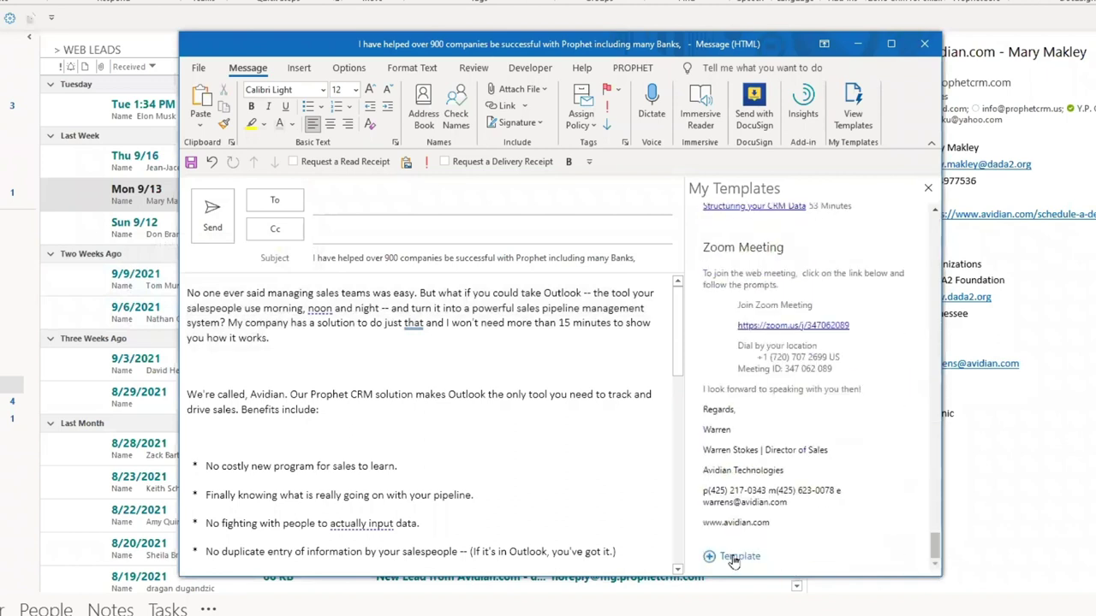
{"action": "left_click", "coordinate": [733, 558]}
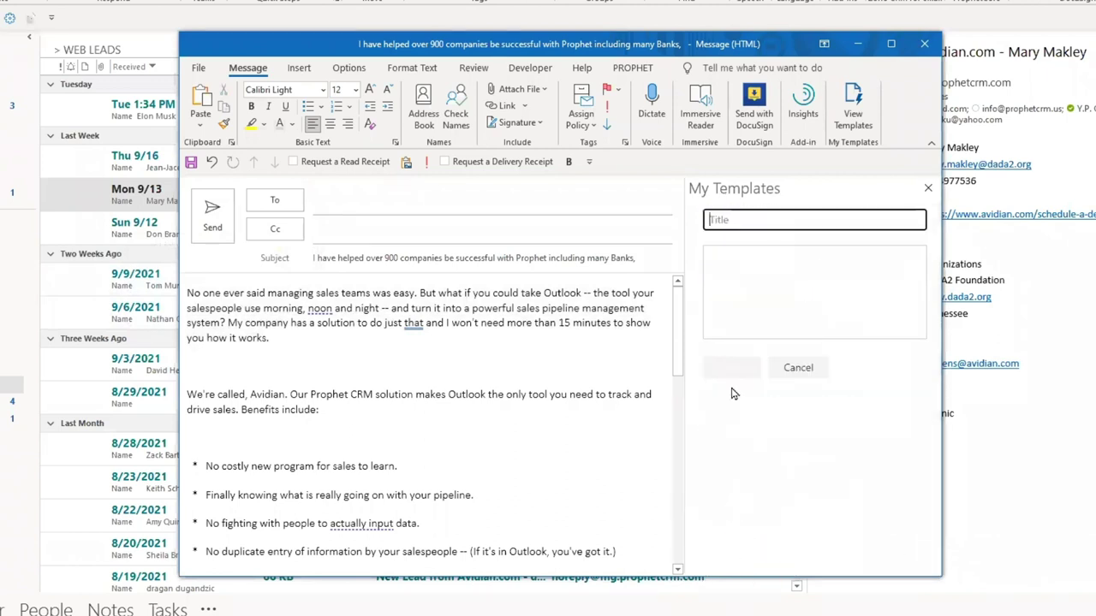
{"action": "type", "text": "Banks"}
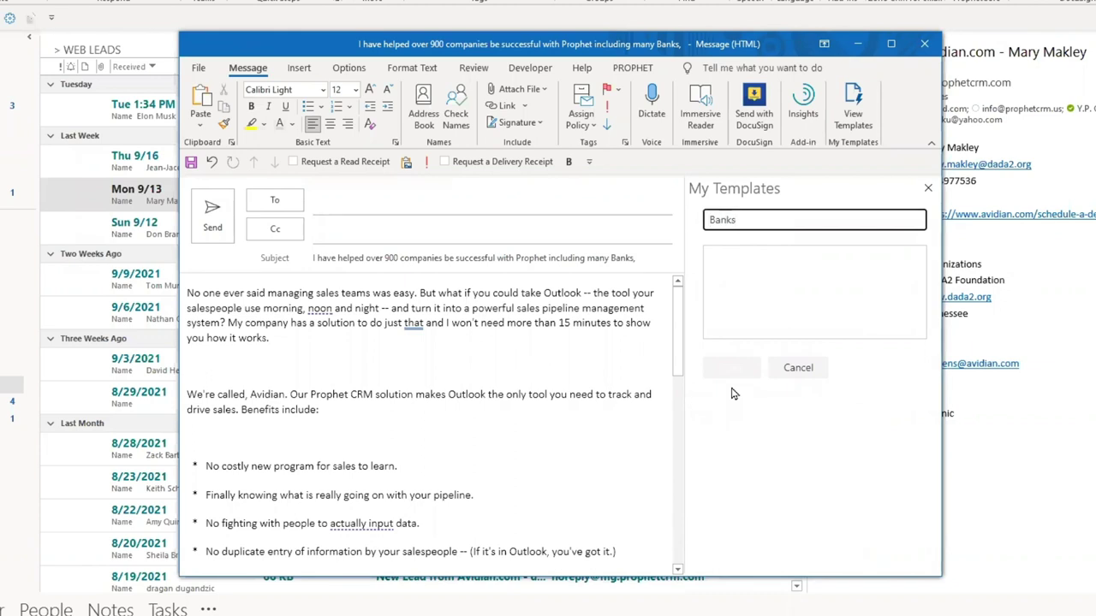
{"action": "type", "text": "2"}
{"action": "left_click", "coordinate": [742, 281]}
{"action": "key", "text": "ctrl+v"}
{"action": "left_click", "coordinate": [731, 367]}
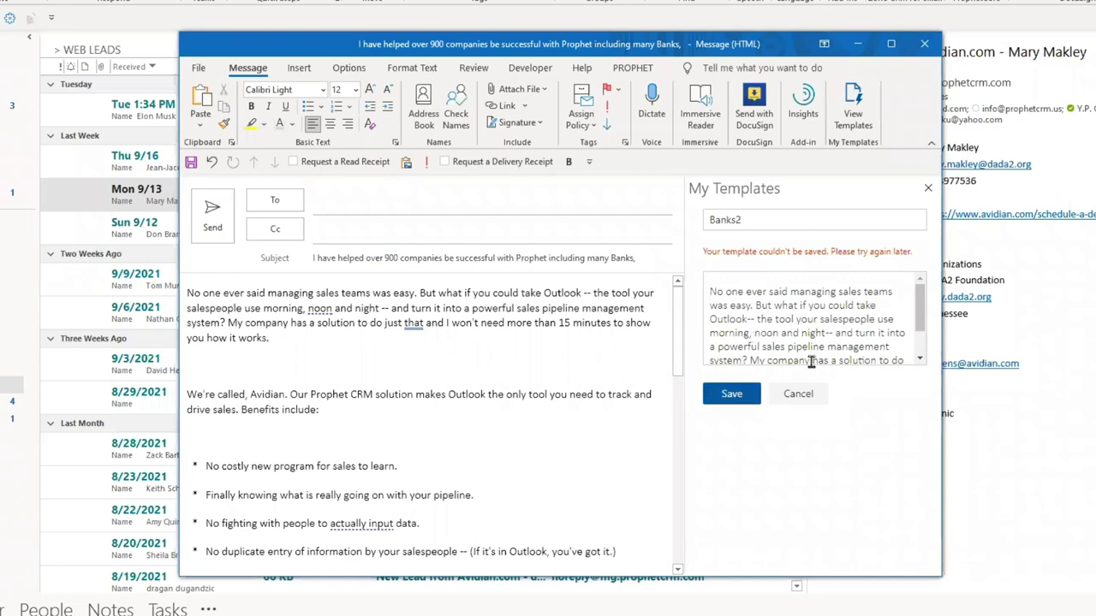
{"action": "left_click", "coordinate": [923, 44]}
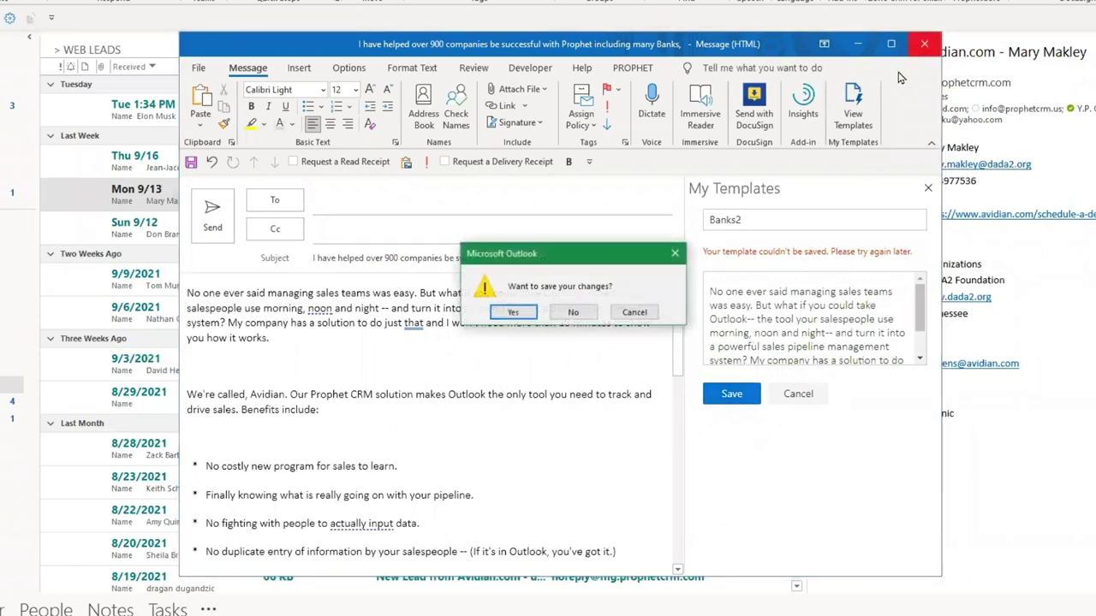
{"action": "left_click", "coordinate": [573, 312]}
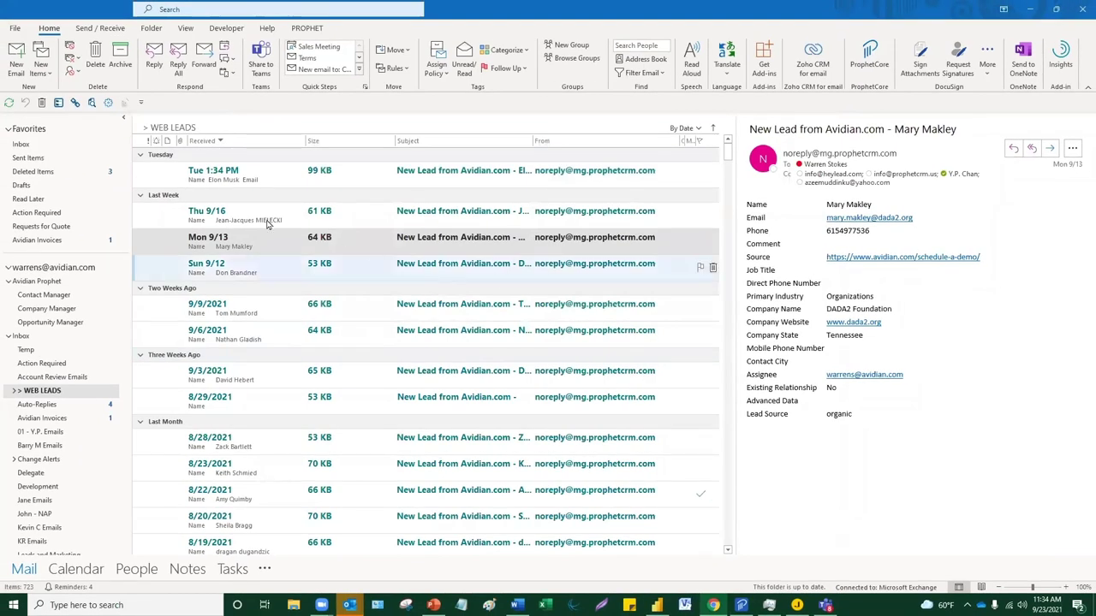
Open and close a blank new message, and switch to the browser showing the sent Request for Quote email in Outlook.com.
{"action": "key", "text": "ctrl+n"}
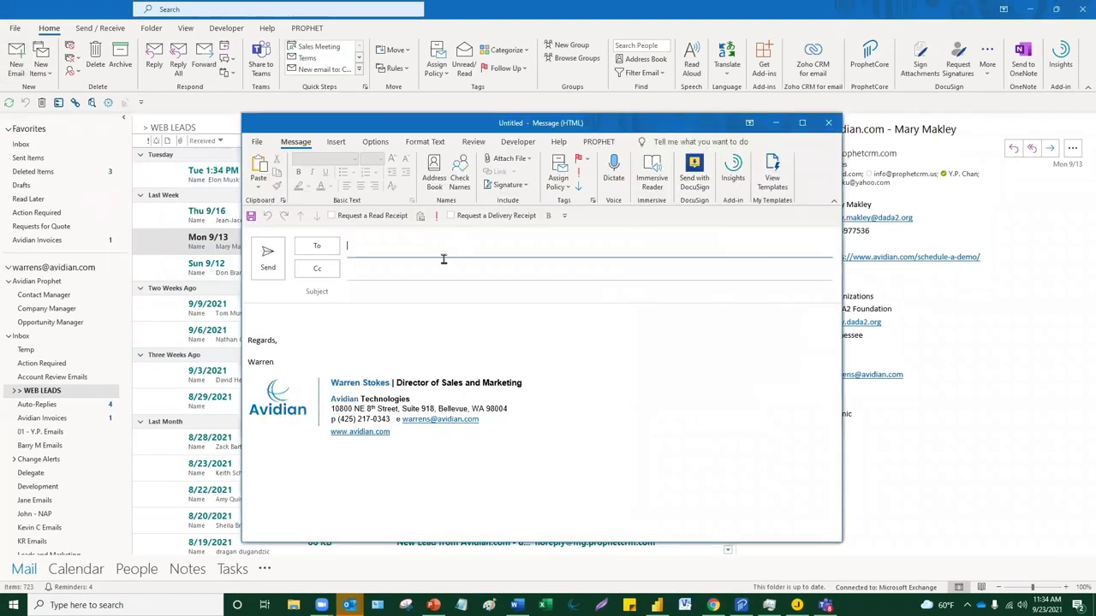
{"action": "left_click", "coordinate": [827, 123]}
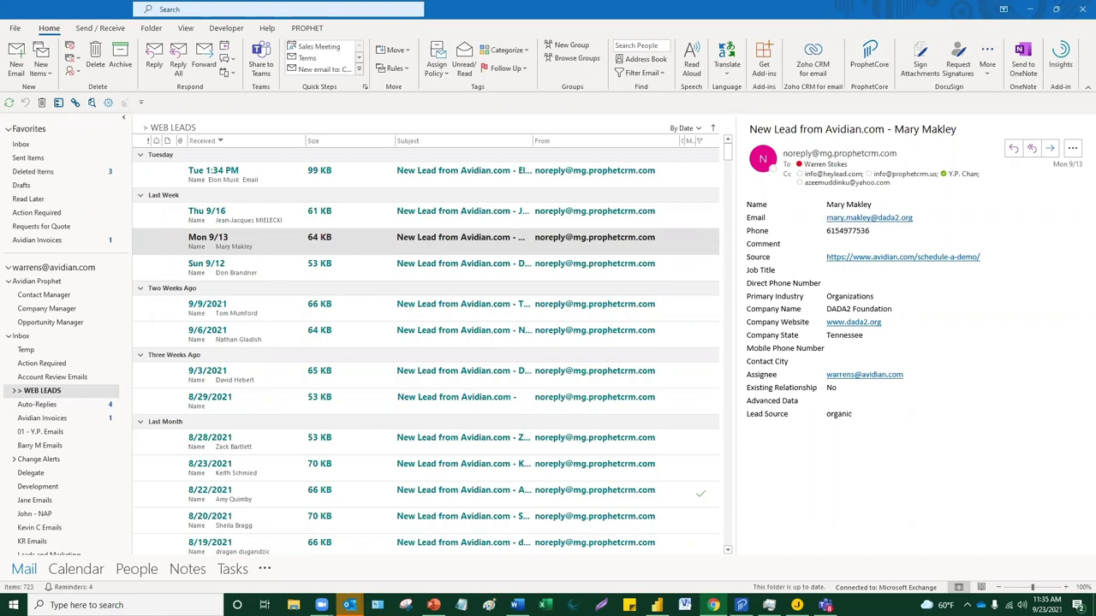
{"action": "key", "text": "alt+Tab"}
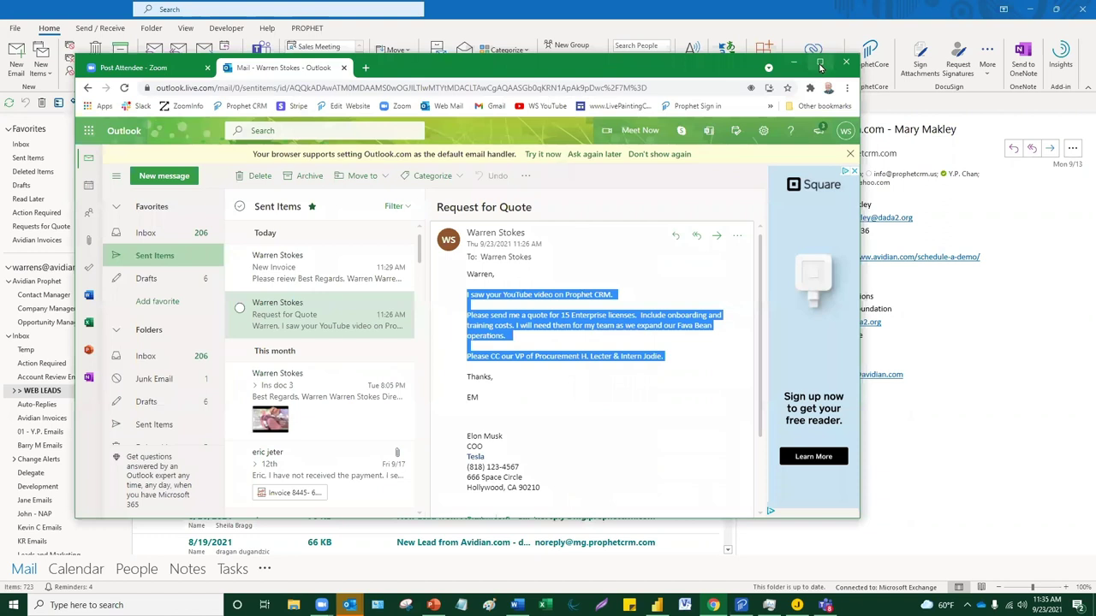
Enlarge the browser window to look over the sent Request for Quote email and its category options, and restore the window size.
{"action": "left_click", "coordinate": [819, 64]}
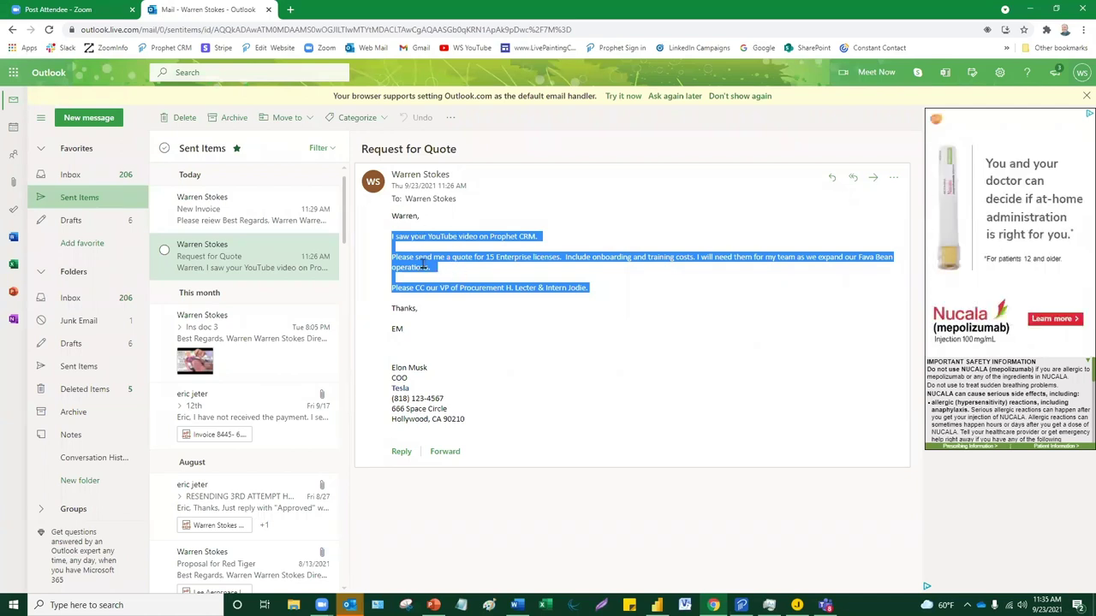
{"action": "left_click", "coordinate": [385, 119]}
{"action": "left_click", "coordinate": [552, 310]}
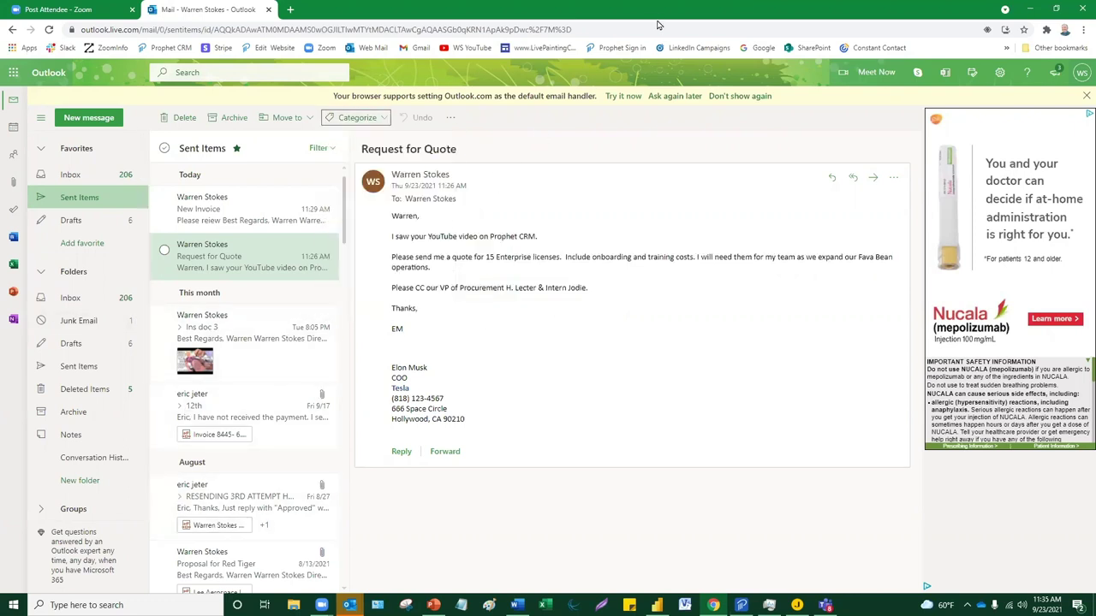
{"action": "double_click", "coordinate": [650, 15]}
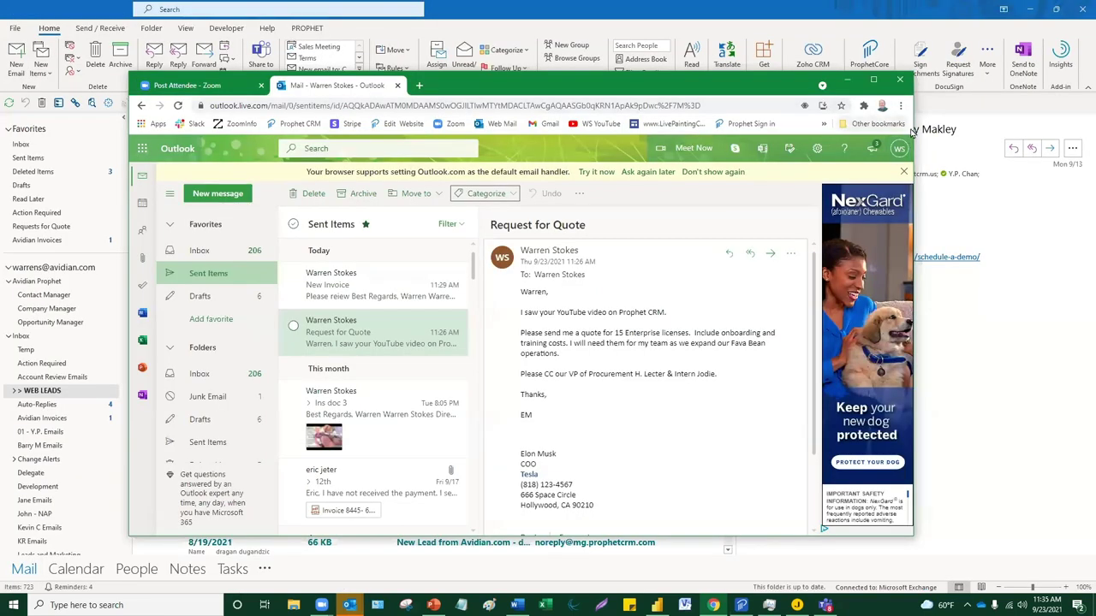
Open the Office 365 web mailbox and view the New Invoice message, opening it briefly in its own window.
{"action": "left_click", "coordinate": [480, 124]}
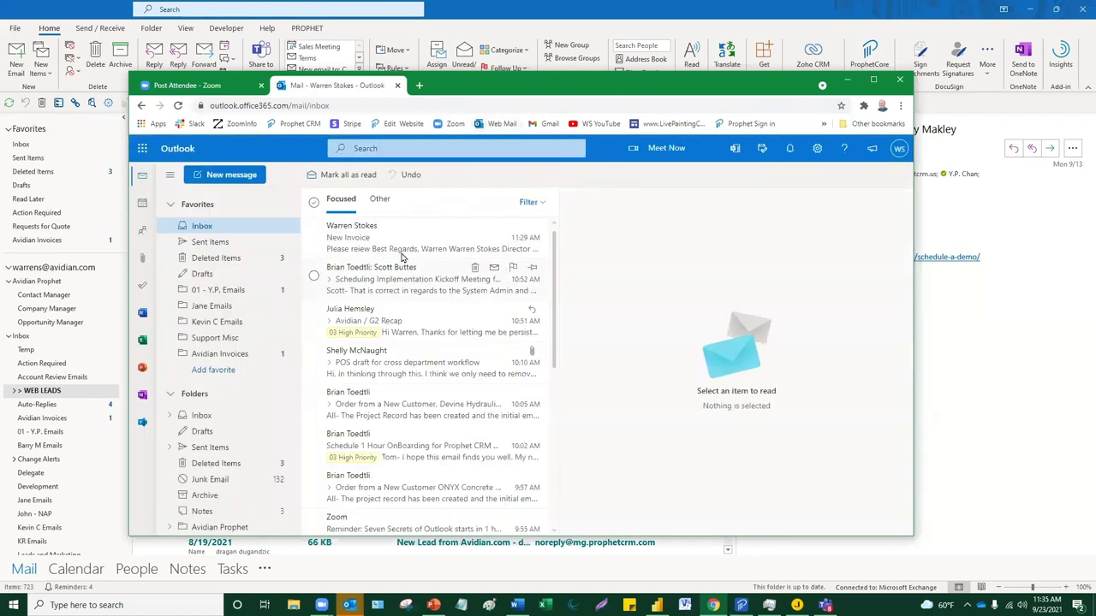
{"action": "left_click", "coordinate": [402, 253]}
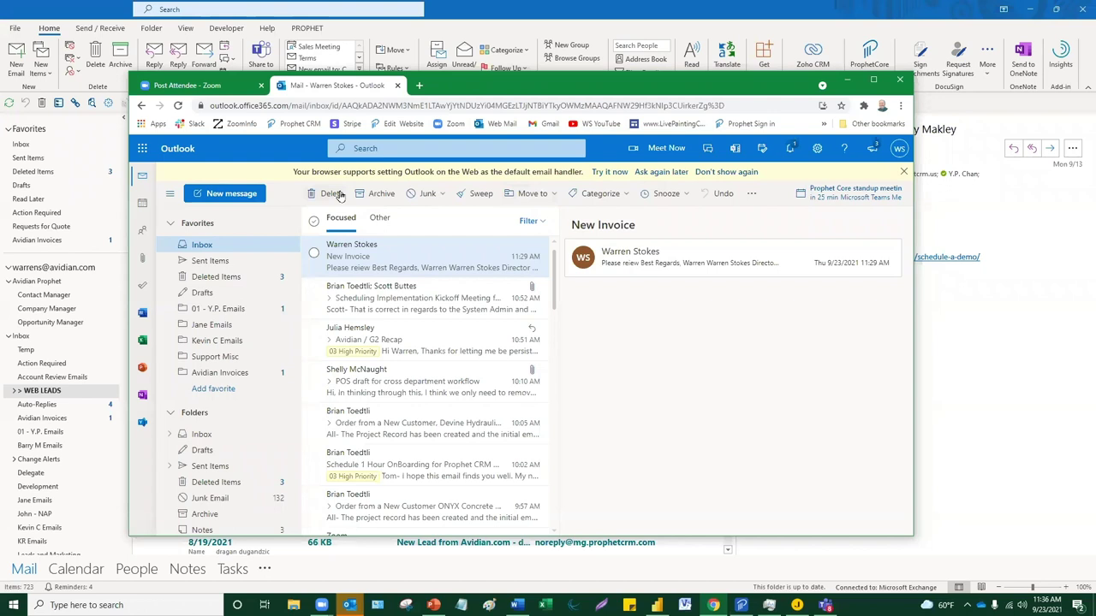
{"action": "double_click", "coordinate": [421, 268]}
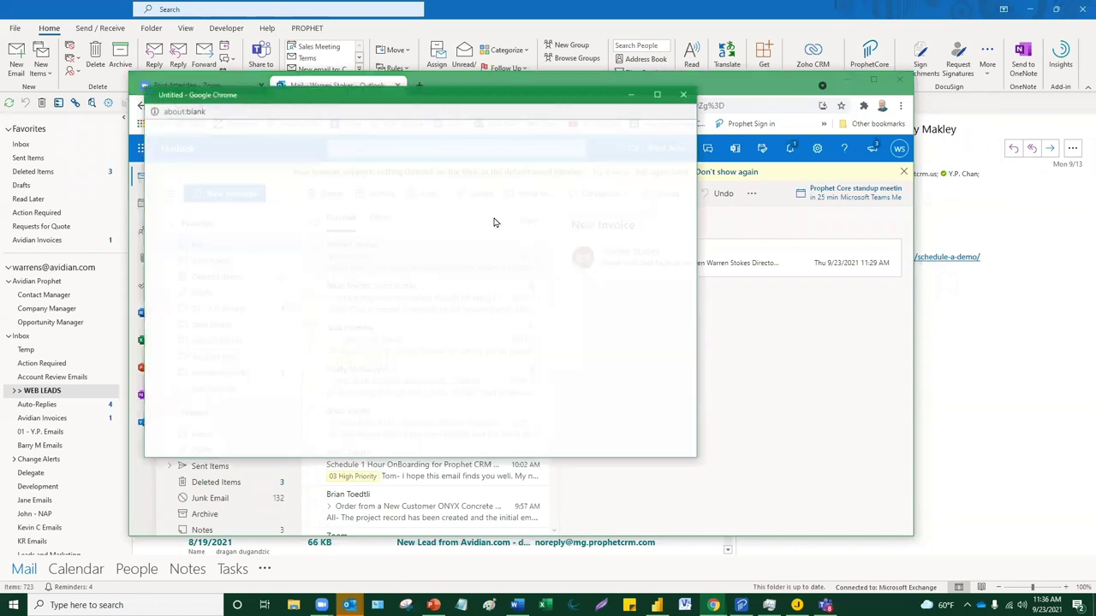
{"action": "left_click", "coordinate": [688, 96]}
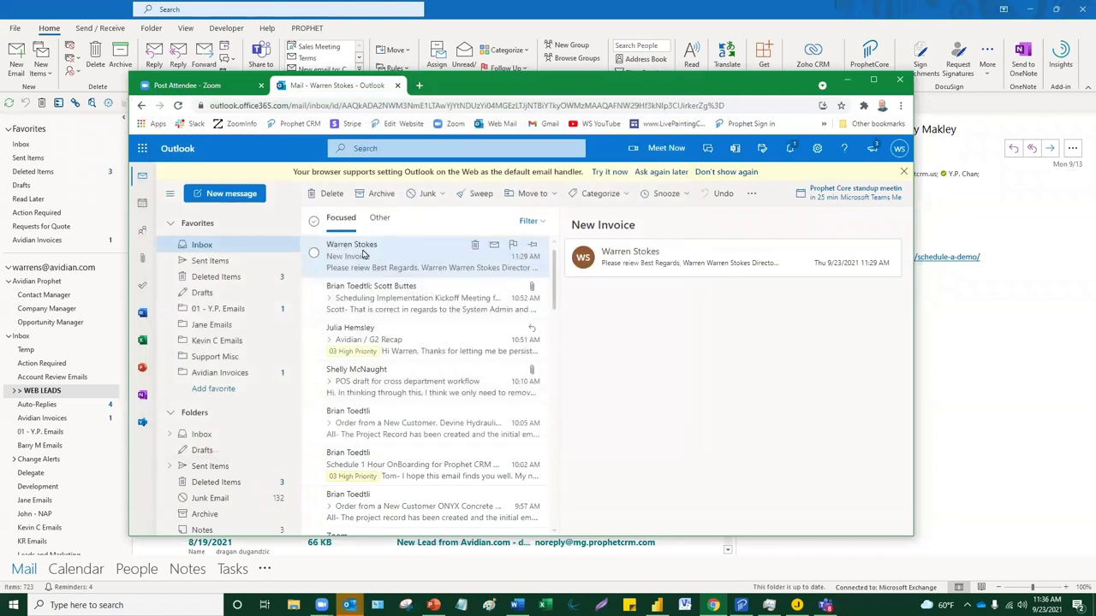
Read the VerifyMe News email among the web mailbox's Other messages, and return to desktop Outlook.
{"action": "left_click", "coordinate": [378, 218]}
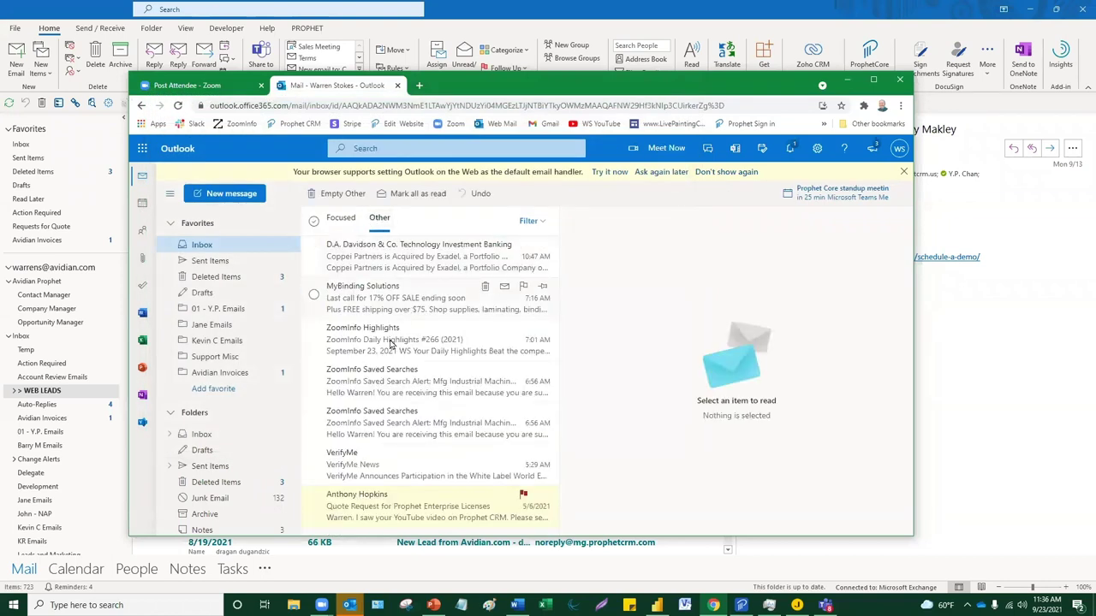
{"action": "left_click", "coordinate": [377, 470]}
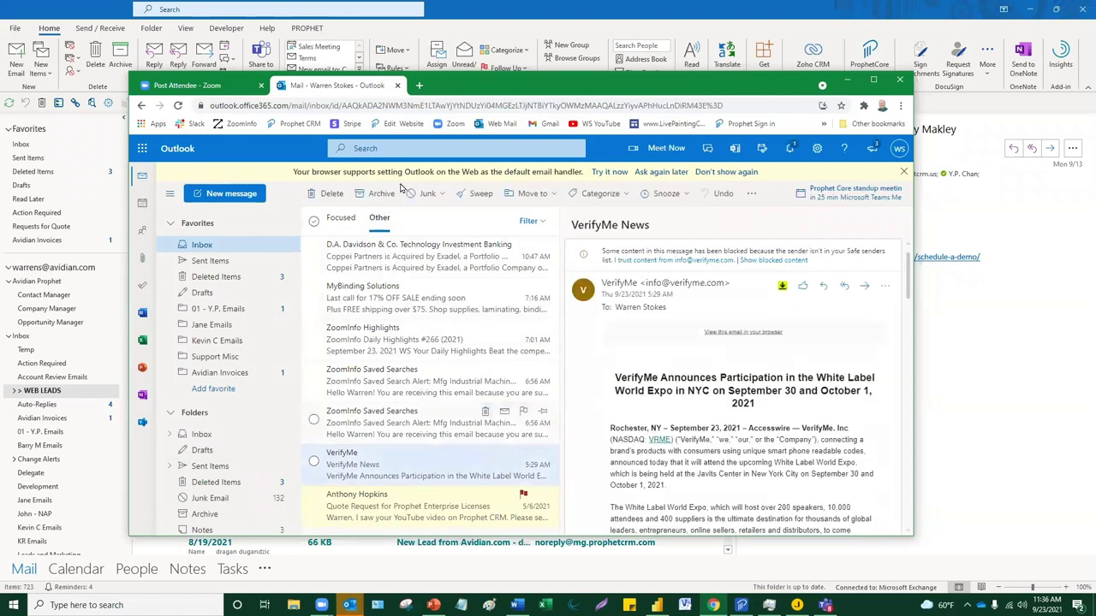
{"action": "left_click", "coordinate": [540, 74]}
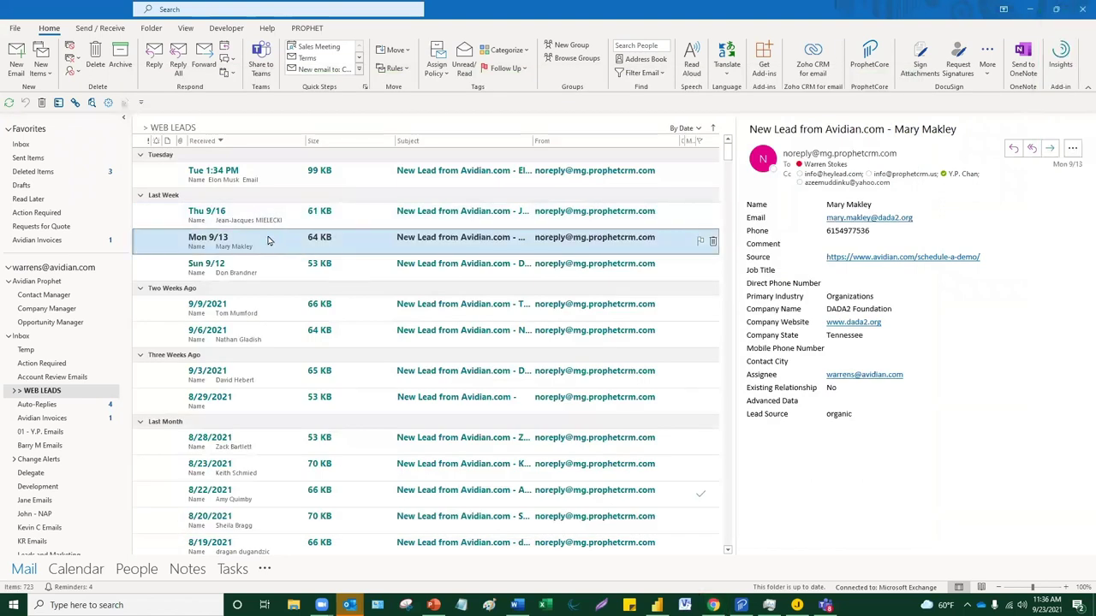
Review the junk choices and Junk Email Options for the Mon 9/13 message in WEB LEADS, and close them without changes.
{"action": "right_click", "coordinate": [267, 241]}
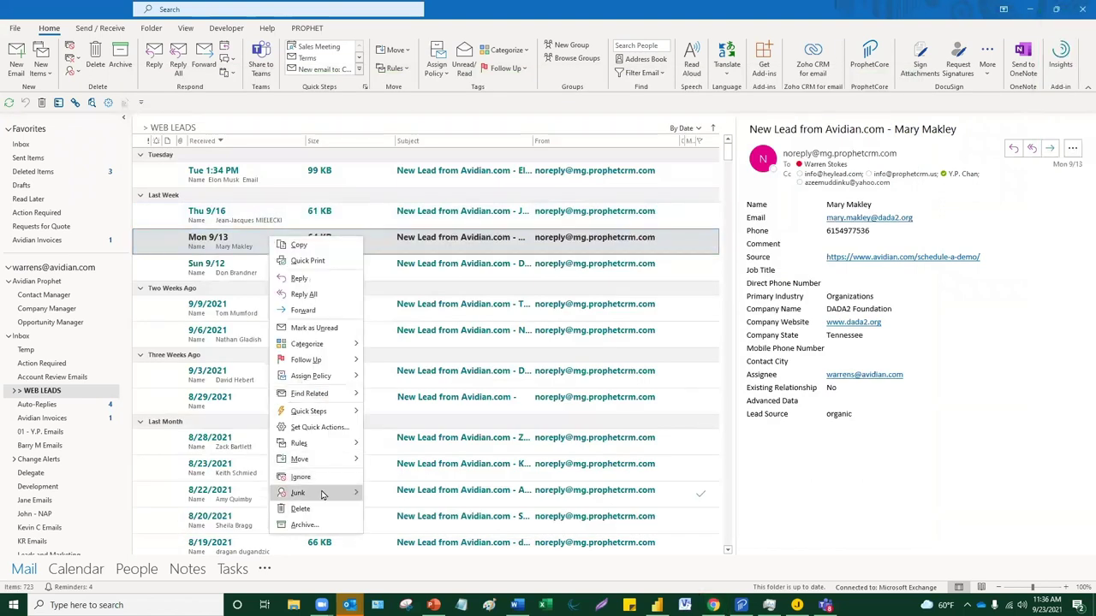
{"action": "mouse_move", "coordinate": [323, 495]}
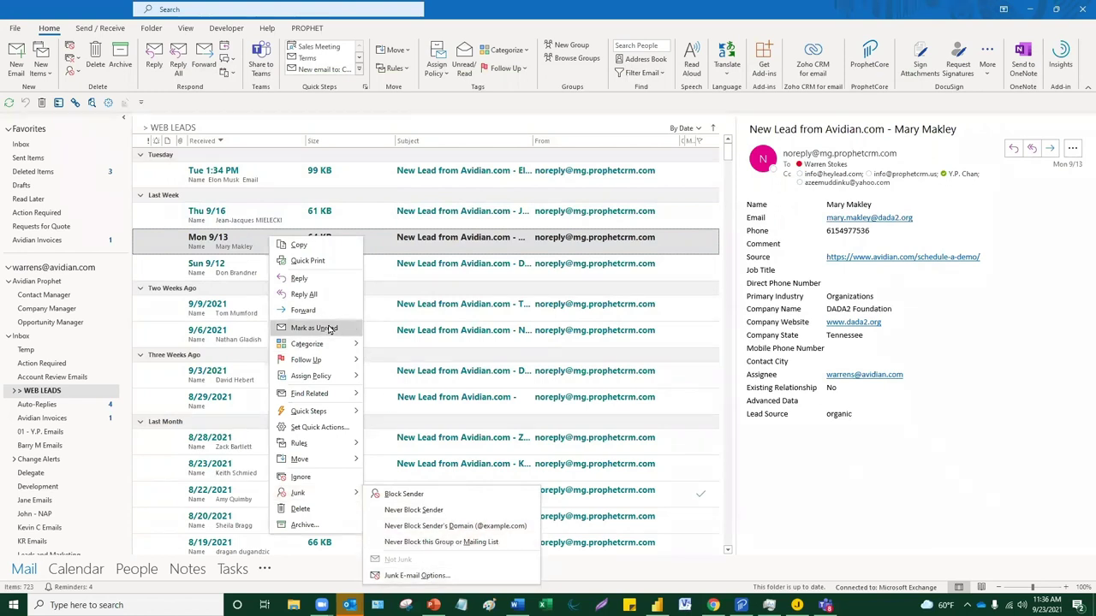
{"action": "mouse_move", "coordinate": [308, 493]}
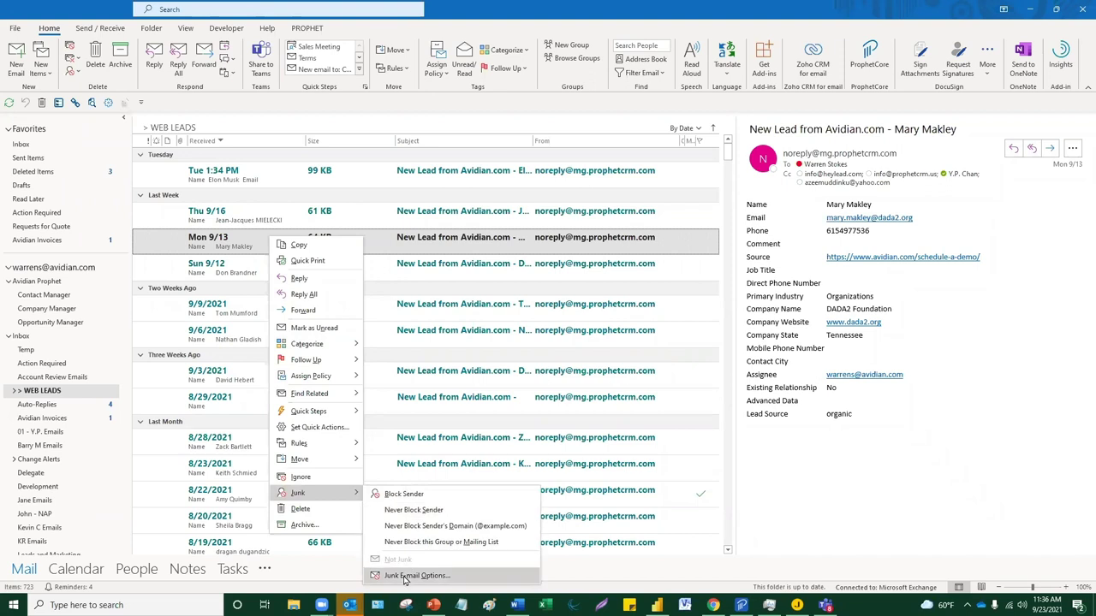
{"action": "left_click", "coordinate": [409, 569]}
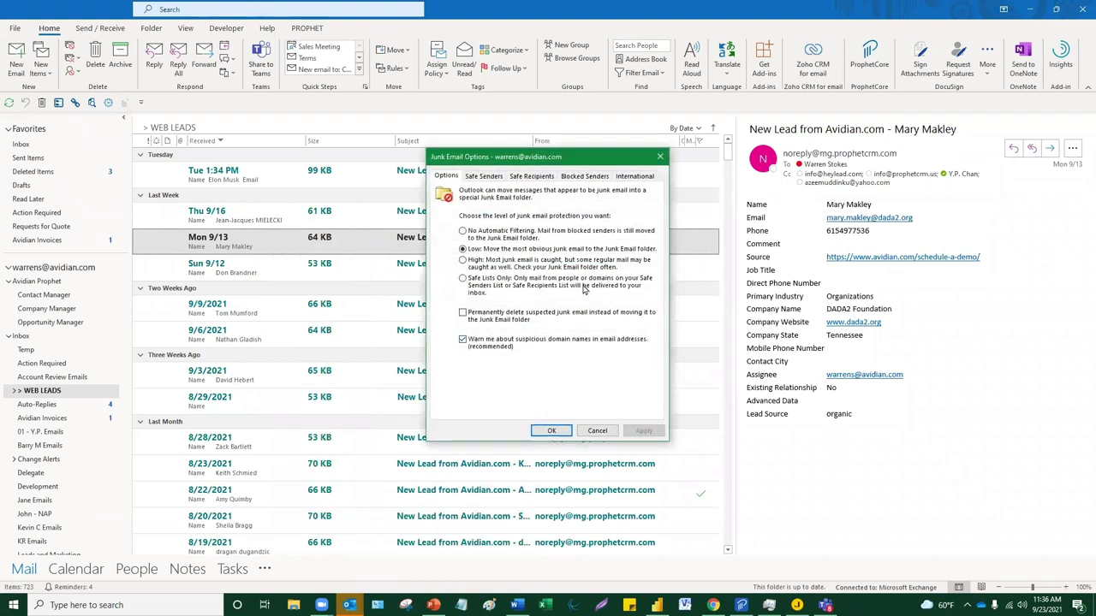
{"action": "left_click", "coordinate": [659, 160]}
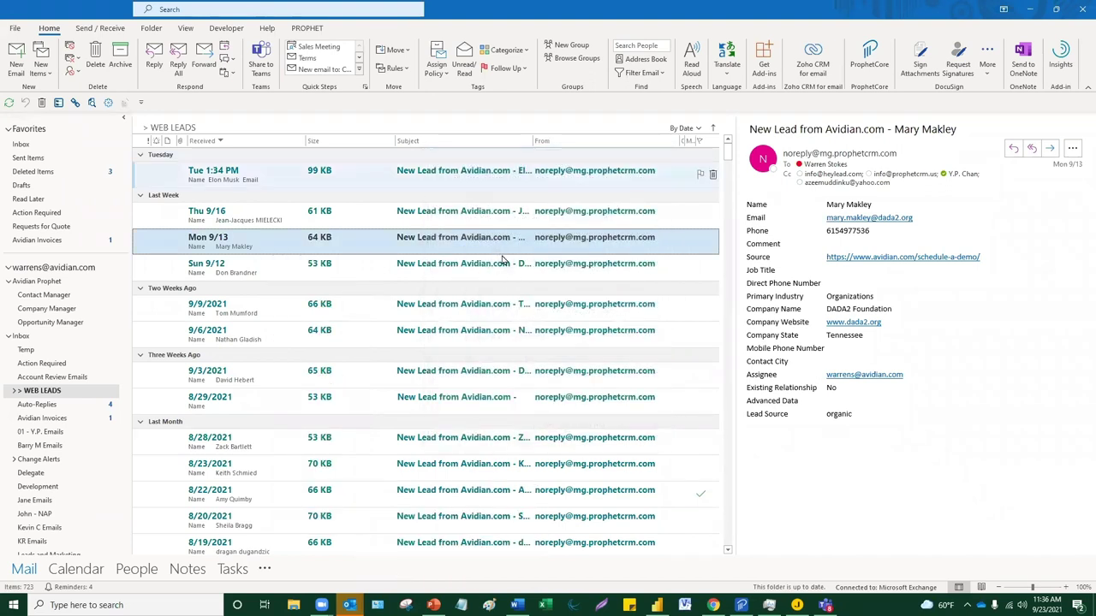
In the web mailbox, open the MyBinding Solutions sale email in its own wider window and look at its security options.
{"action": "key", "text": "alt+Tab"}
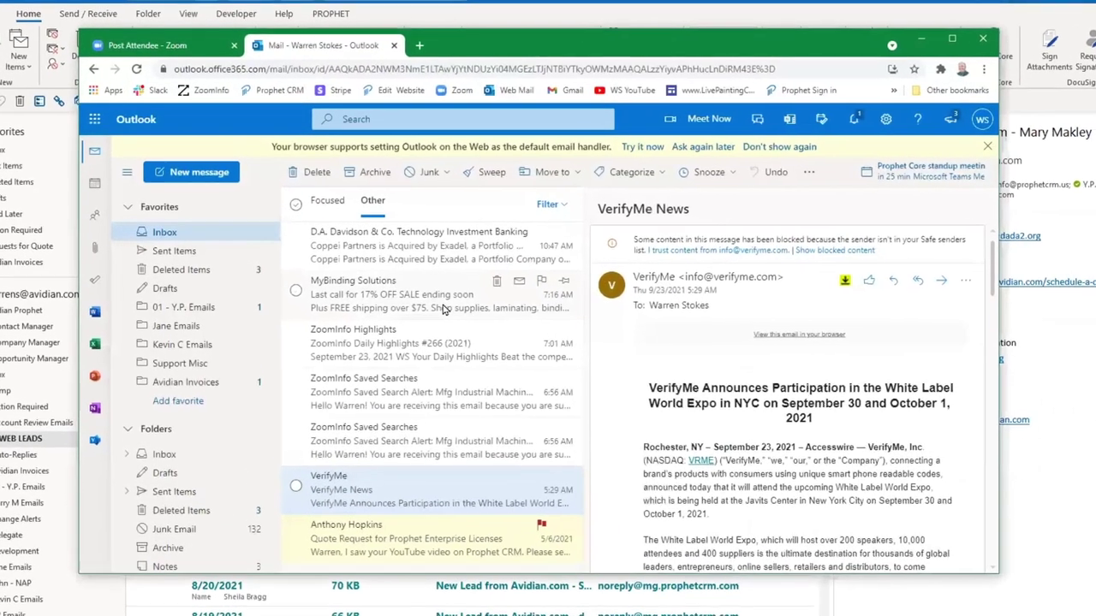
{"action": "double_click", "coordinate": [443, 309]}
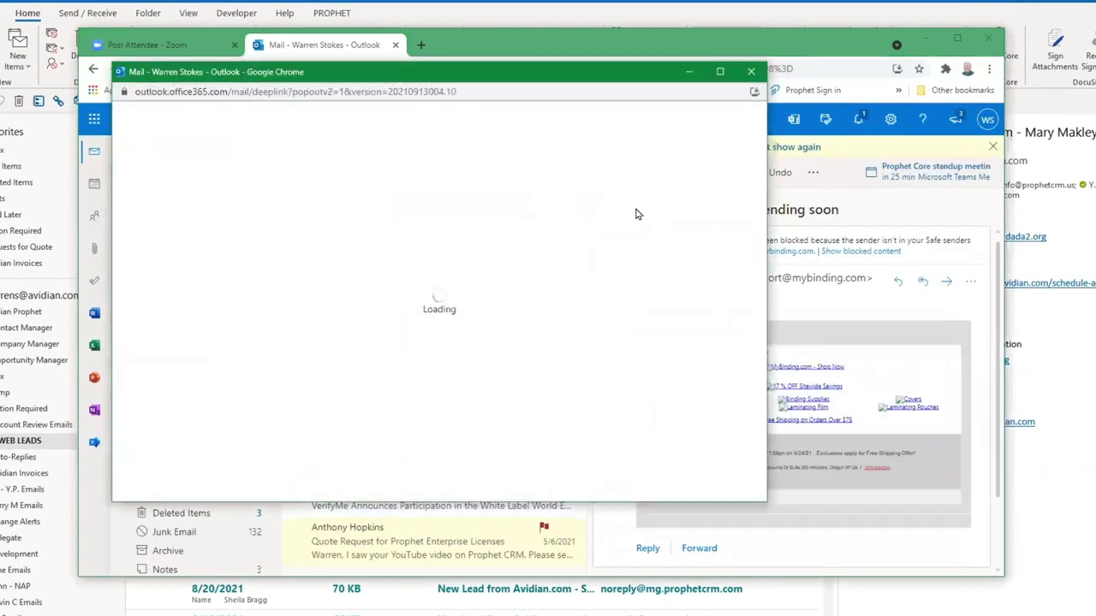
{"action": "left_click_drag", "start_coordinate": [767, 261], "coordinate": [880, 246]}
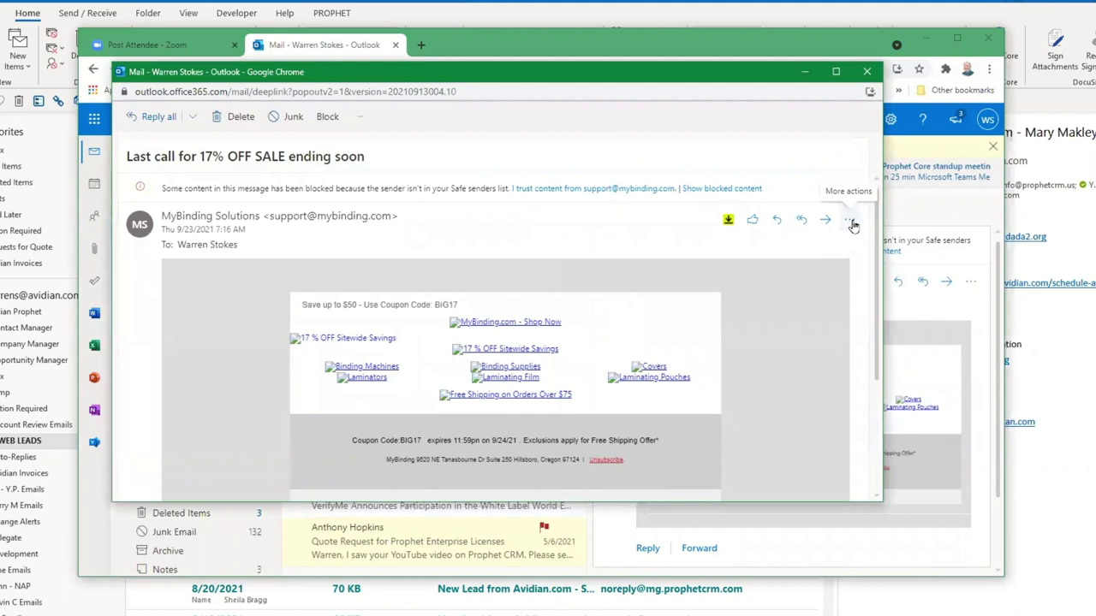
{"action": "left_click", "coordinate": [850, 221]}
{"action": "mouse_move", "coordinate": [779, 342]}
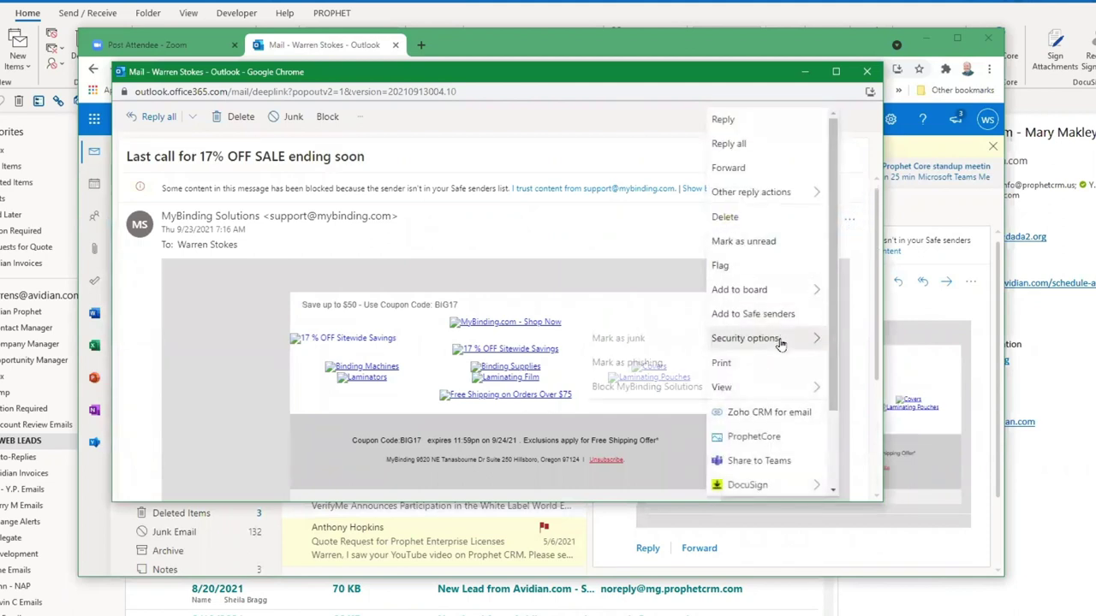
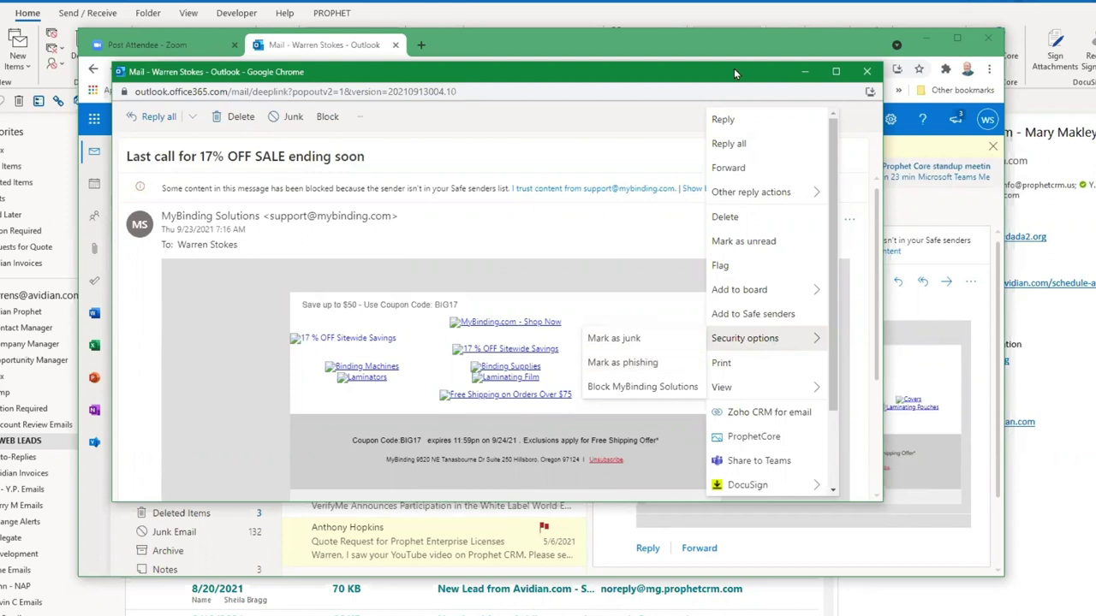
{"action": "left_click", "coordinate": [702, 43]}
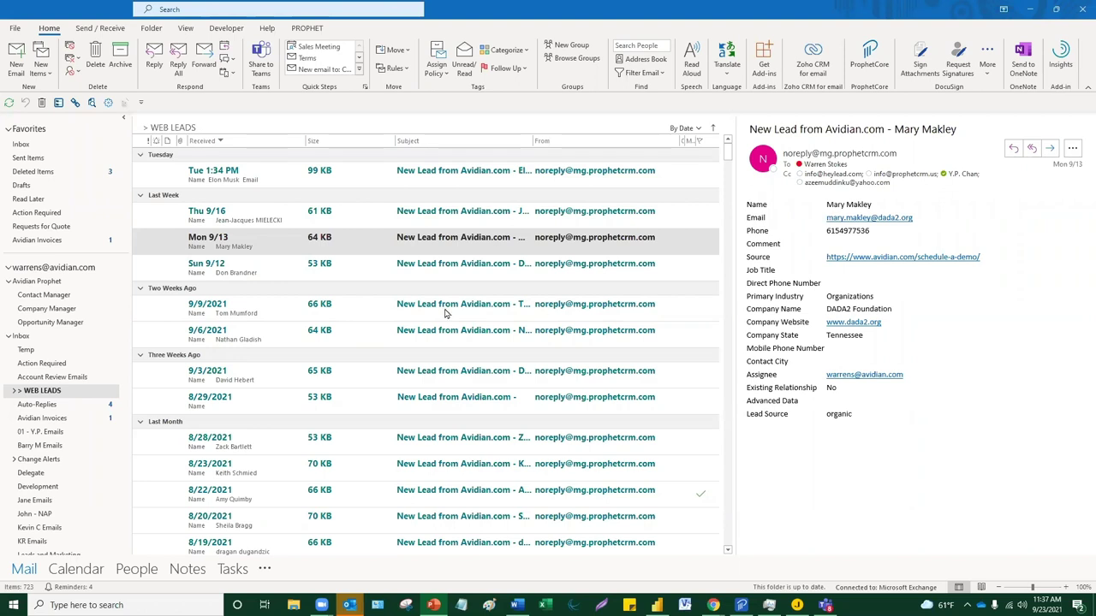
Start a new Prophet contact from the Quote Request for Prophet Enterprise Licenses email among the inbox's Other messages in desktop Outlook.
{"action": "left_click", "coordinate": [51, 144]}
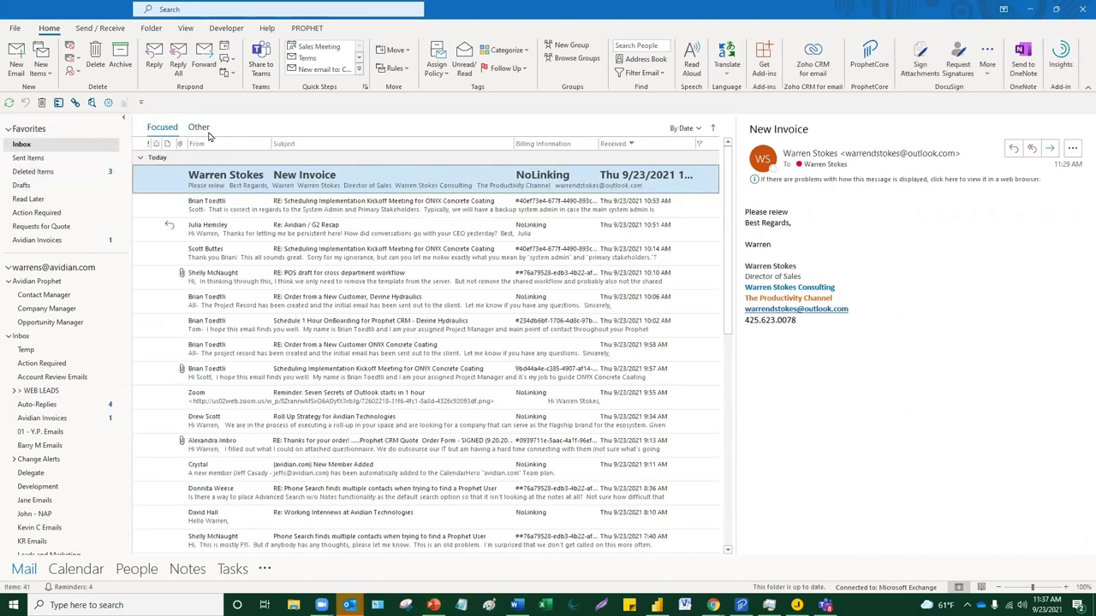
{"action": "left_click", "coordinate": [198, 126]}
{"action": "left_click", "coordinate": [282, 343]}
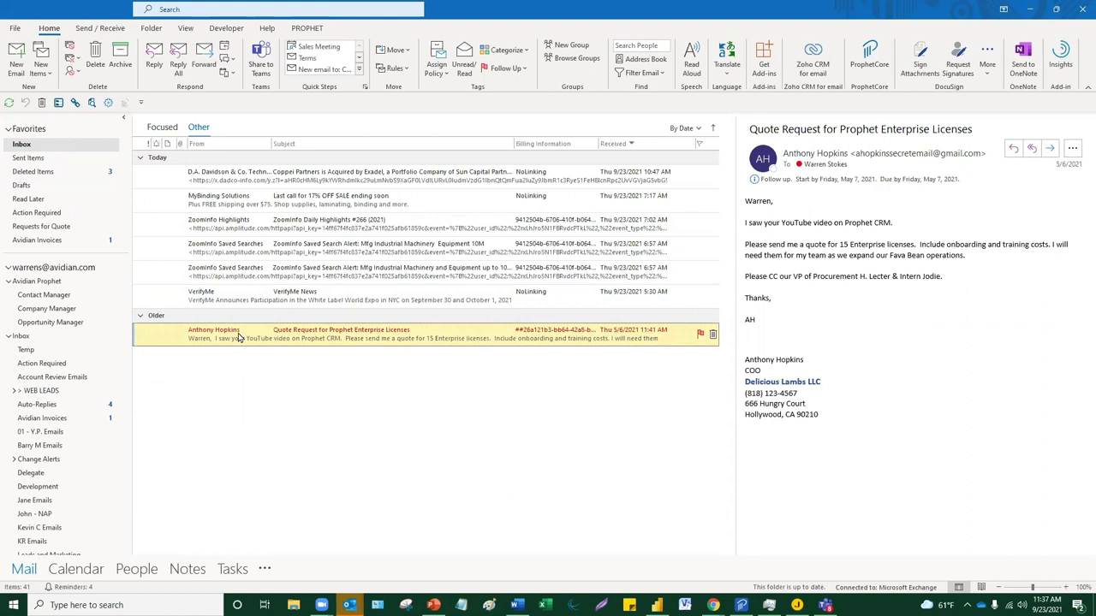
{"action": "left_click", "coordinate": [144, 577]}
{"action": "mouse_move", "coordinate": [350, 605]}
{"action": "left_click", "coordinate": [474, 557]}
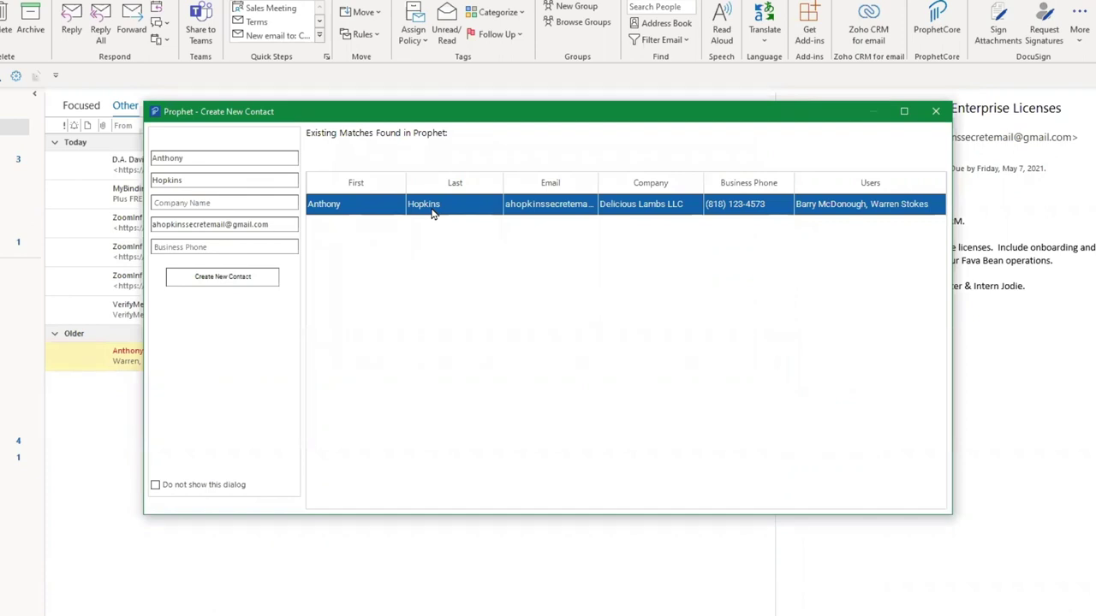
Review the existing Delicious Lambs LLC contact found as a match, and close its record.
{"action": "double_click", "coordinate": [432, 214]}
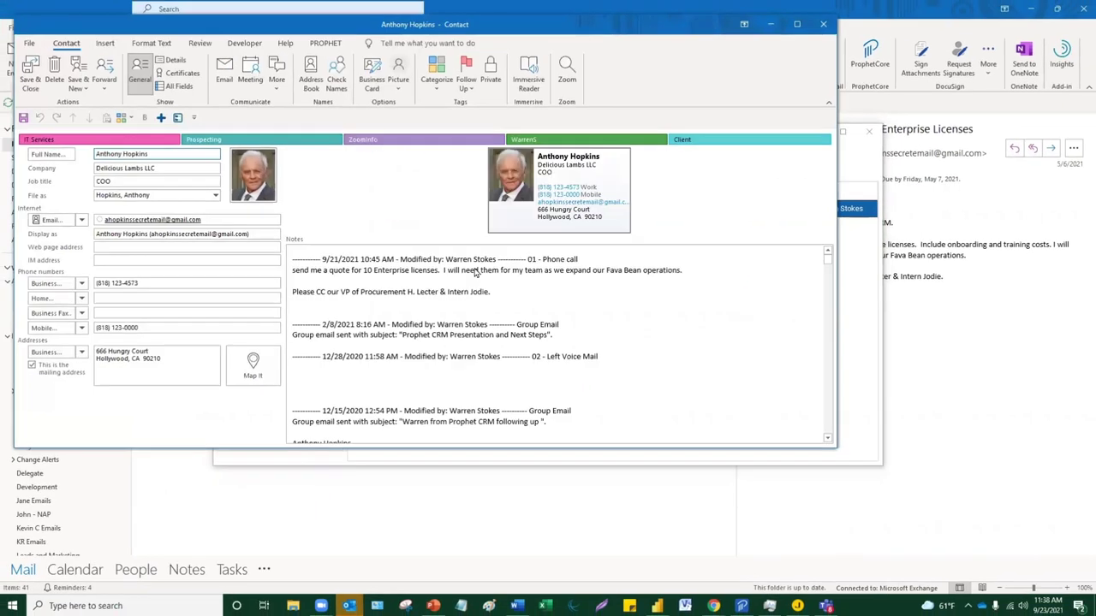
{"action": "left_click", "coordinate": [821, 30]}
{"action": "left_click", "coordinate": [560, 336]}
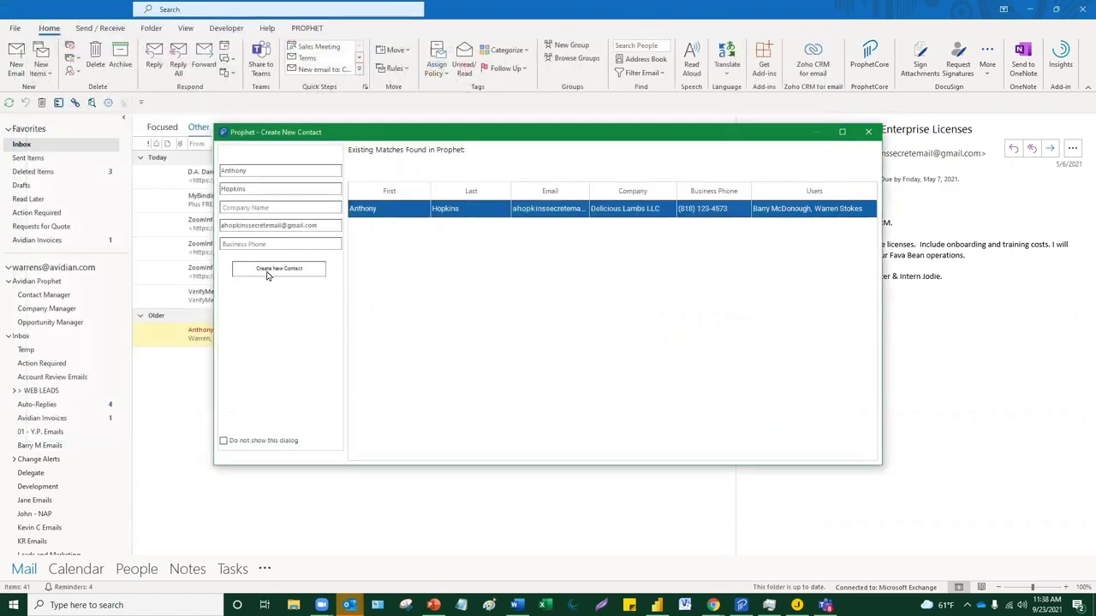
Create the new contact despite the match, and move the sender's postal address from the notes into the business address.
{"action": "left_click", "coordinate": [268, 271]}
{"action": "left_click", "coordinate": [578, 342]}
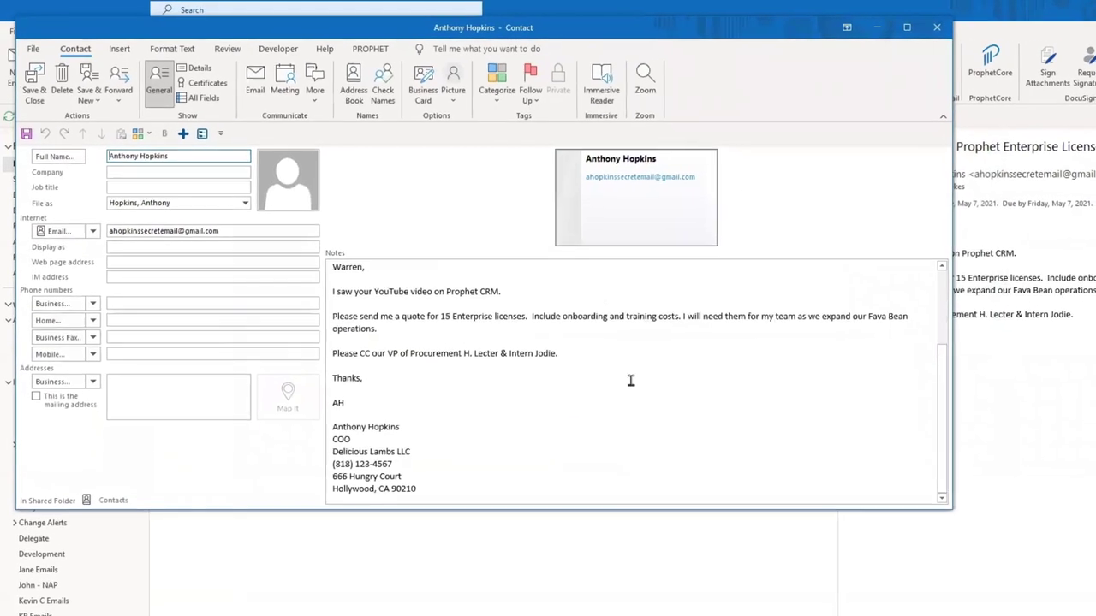
{"action": "left_click_drag", "start_coordinate": [449, 490], "coordinate": [315, 476]}
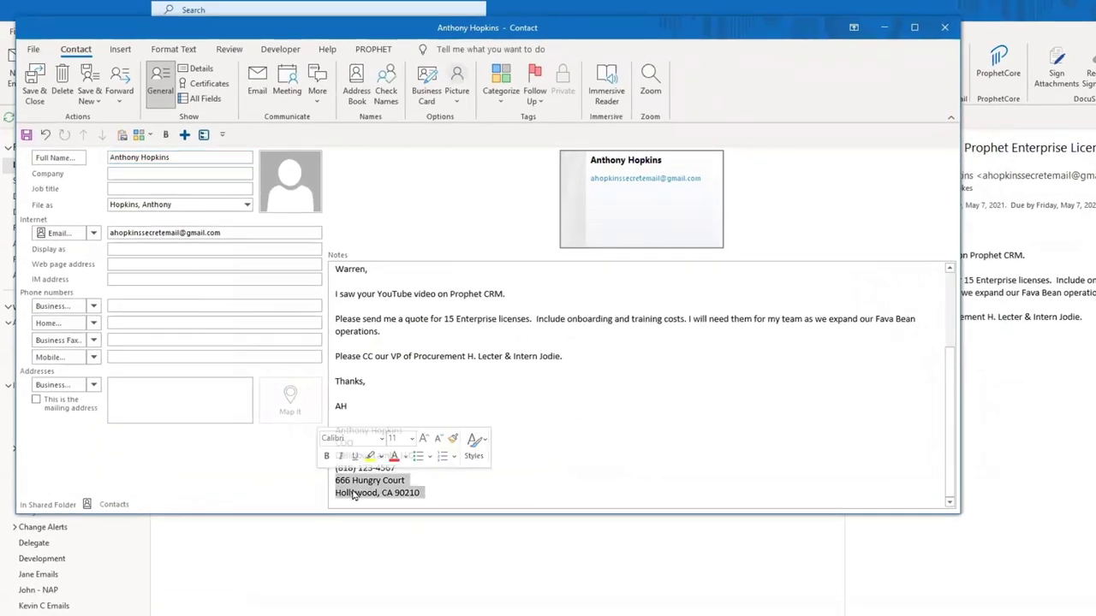
{"action": "left_click", "coordinate": [378, 448]}
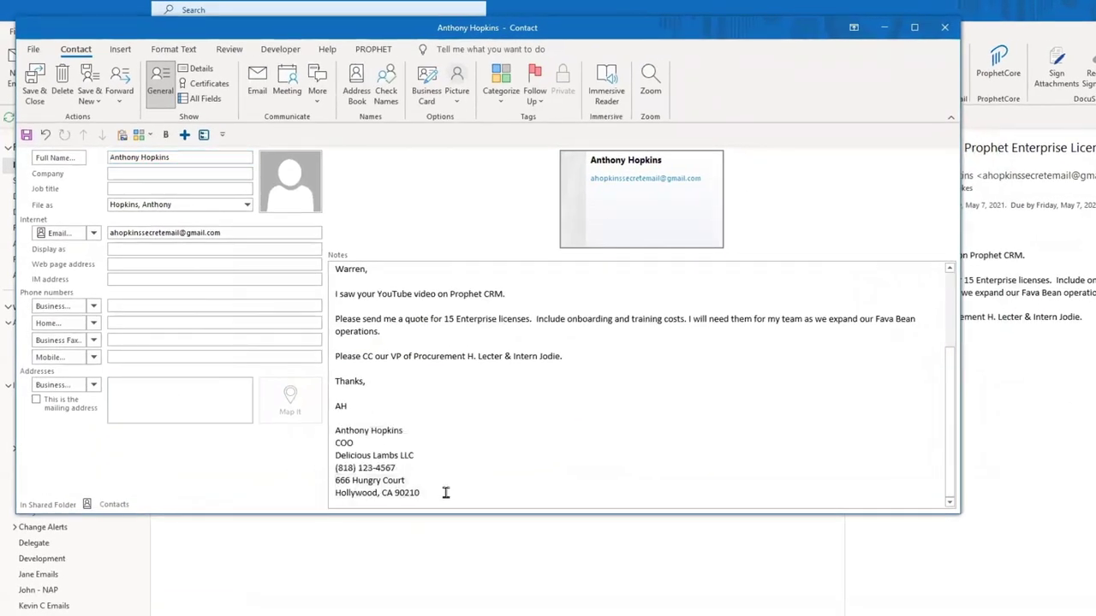
{"action": "left_click_drag", "start_coordinate": [445, 492], "coordinate": [305, 476]}
{"action": "left_click", "coordinate": [199, 403]}
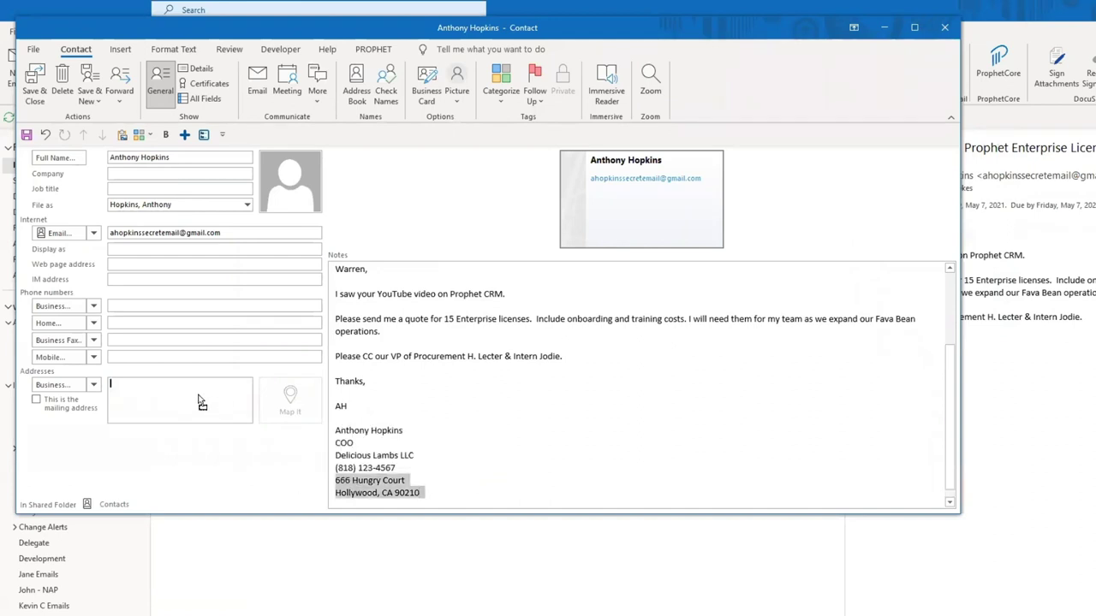
{"action": "left_click_drag", "start_coordinate": [198, 403], "coordinate": [199, 402]}
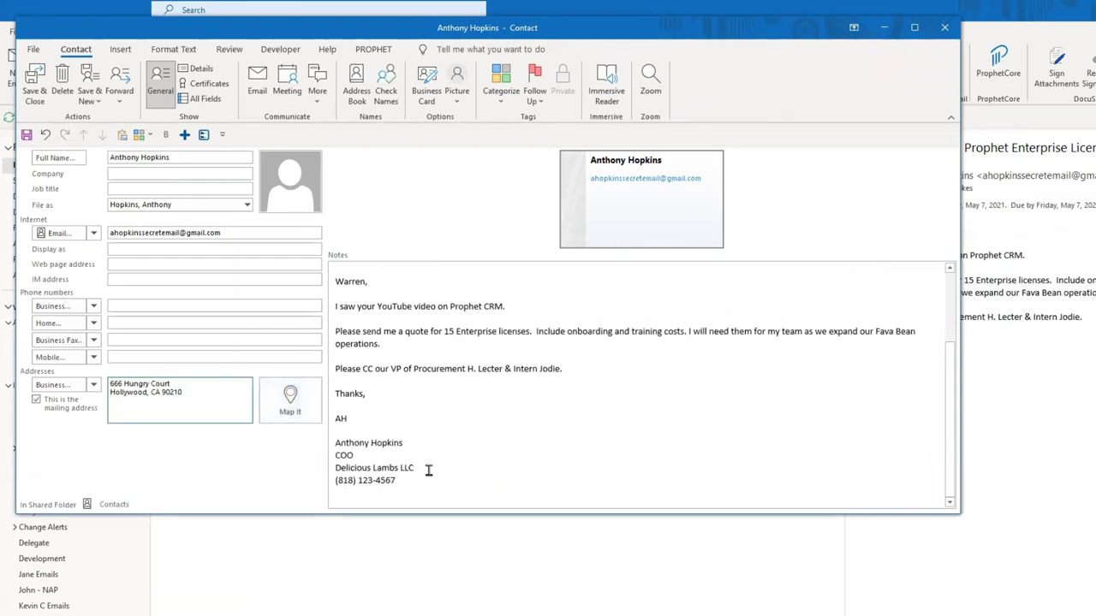
Copy the company name Delicious Lambs LLC from the notes into the new contact's company field.
{"action": "left_click_drag", "start_coordinate": [427, 470], "coordinate": [332, 469]}
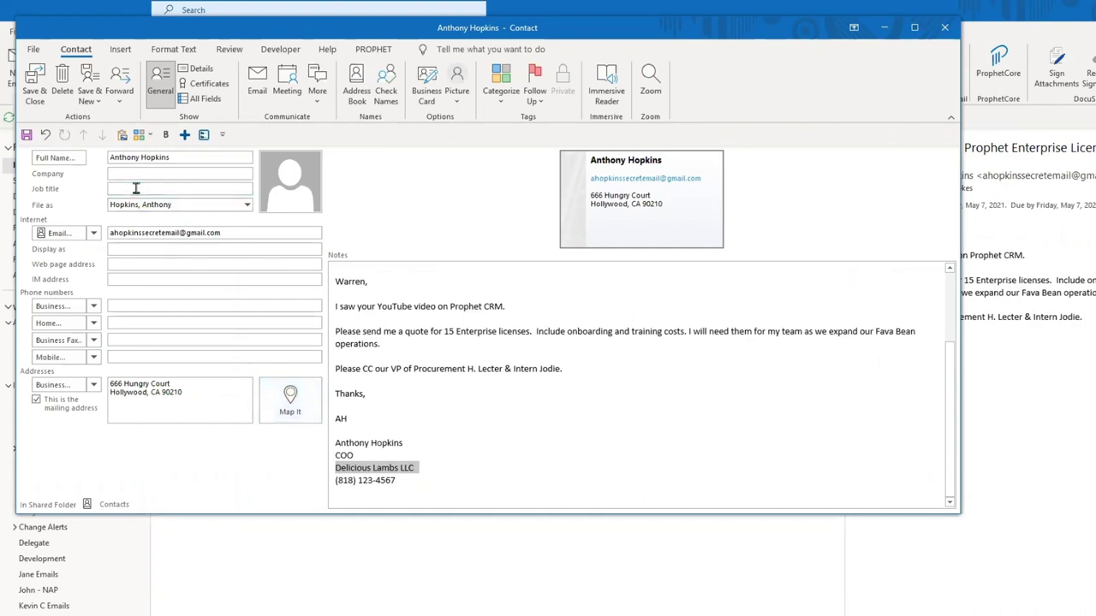
{"action": "left_click", "coordinate": [398, 474]}
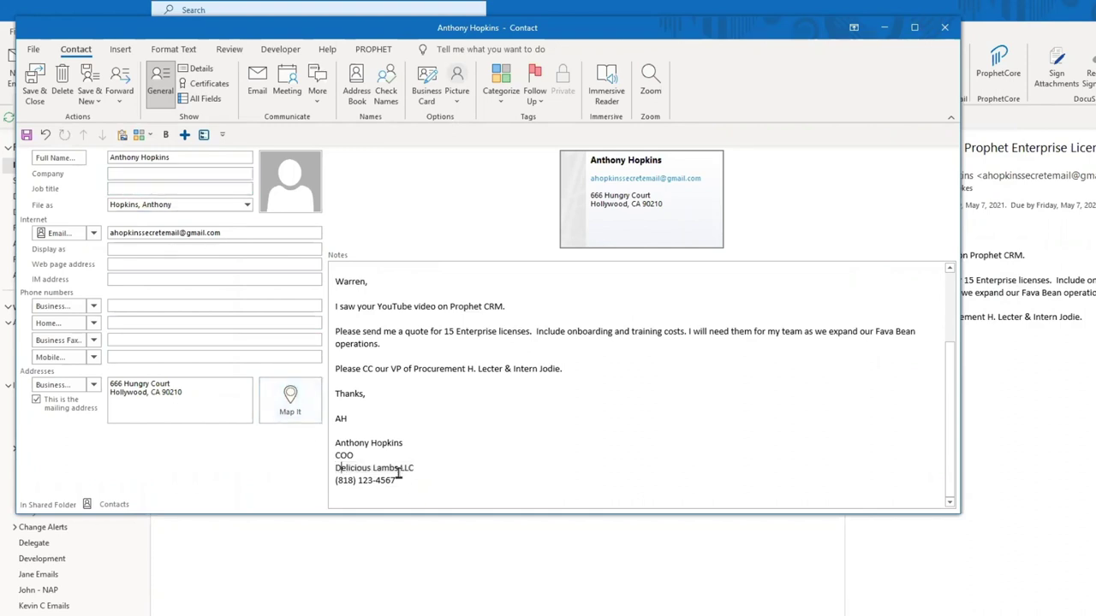
{"action": "left_click_drag", "start_coordinate": [418, 469], "coordinate": [314, 470]}
{"action": "key", "text": "ctrl+c"}
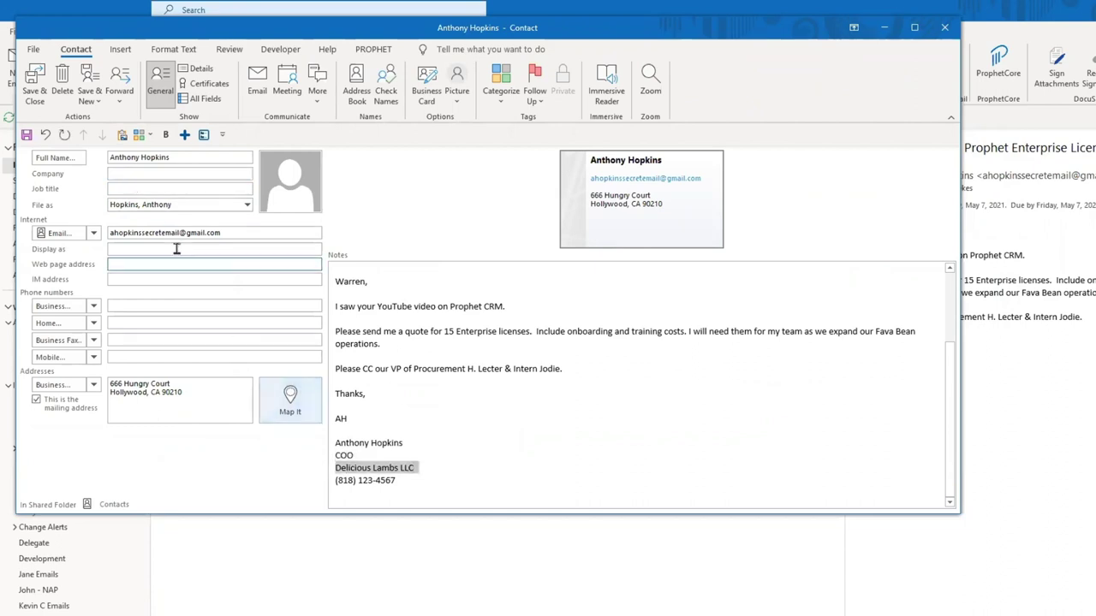
{"action": "left_click", "coordinate": [142, 174]}
{"action": "key", "text": "ctrl+v"}
{"action": "key", "text": "Tab"}
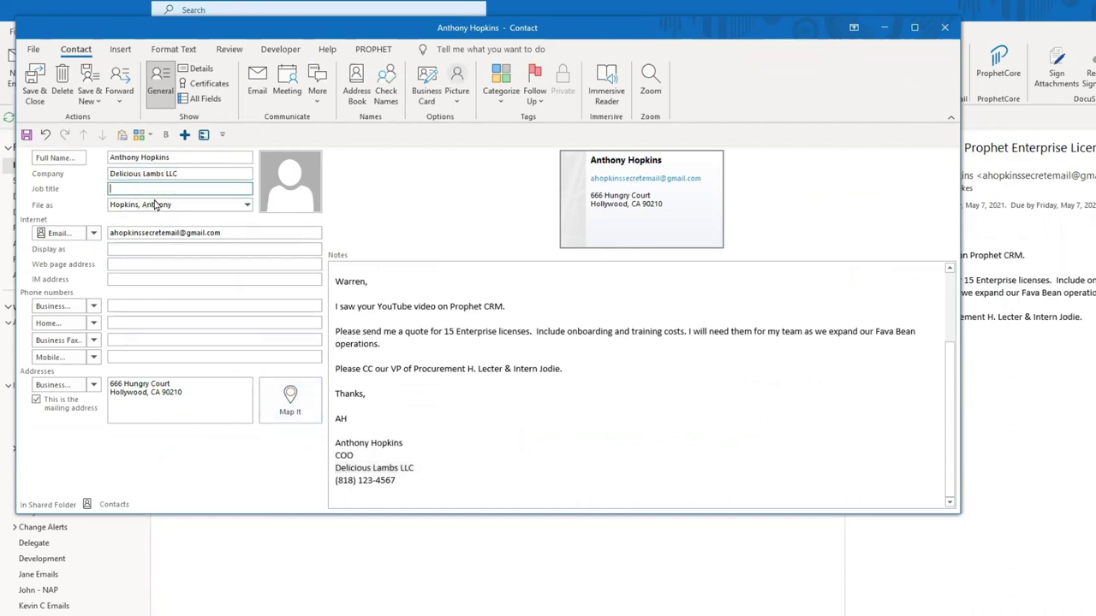
Copy the sender's phone number from the notes into the new contact's business phone field.
{"action": "left_click_drag", "start_coordinate": [416, 480], "coordinate": [335, 482]}
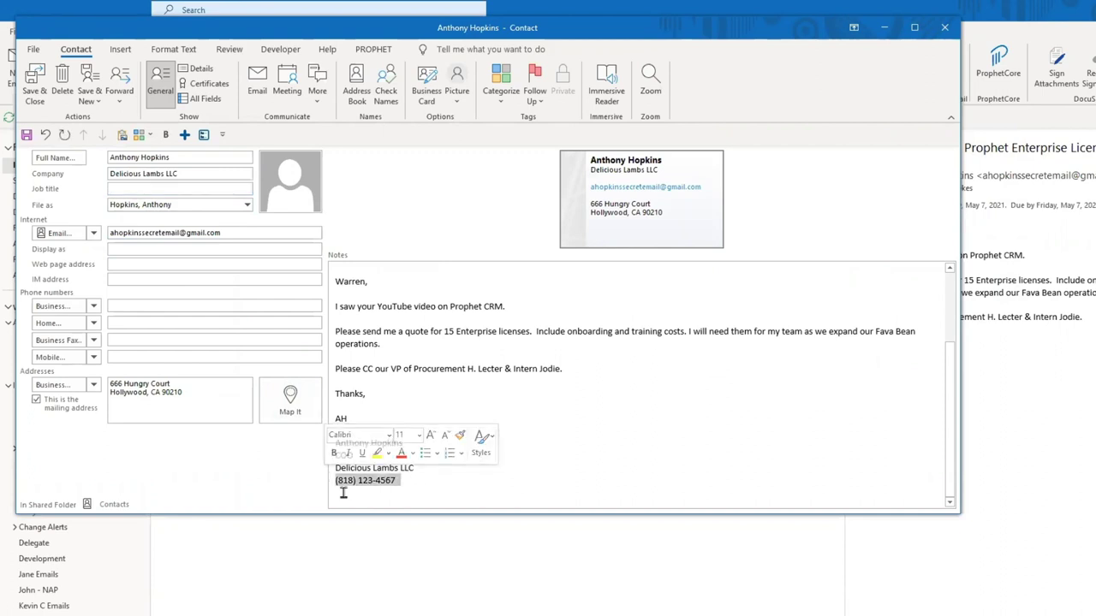
{"action": "key", "text": "ctrl+c"}
{"action": "left_click", "coordinate": [130, 305]}
{"action": "key", "text": "ctrl+v"}
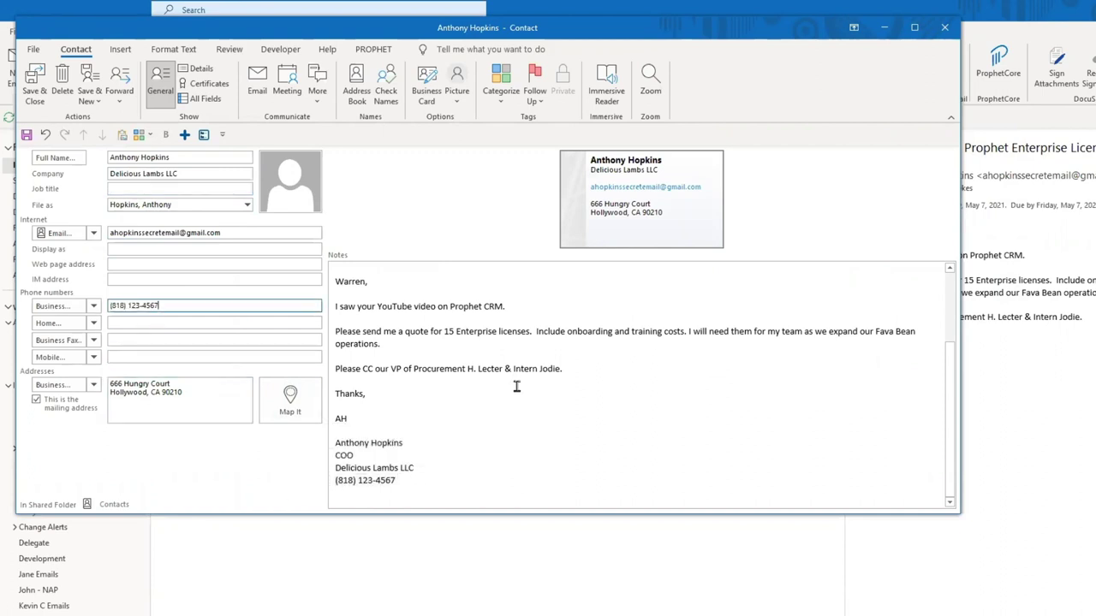
Review the email text kept in the contact's notes, and close the contact form.
{"action": "left_click", "coordinate": [516, 386]}
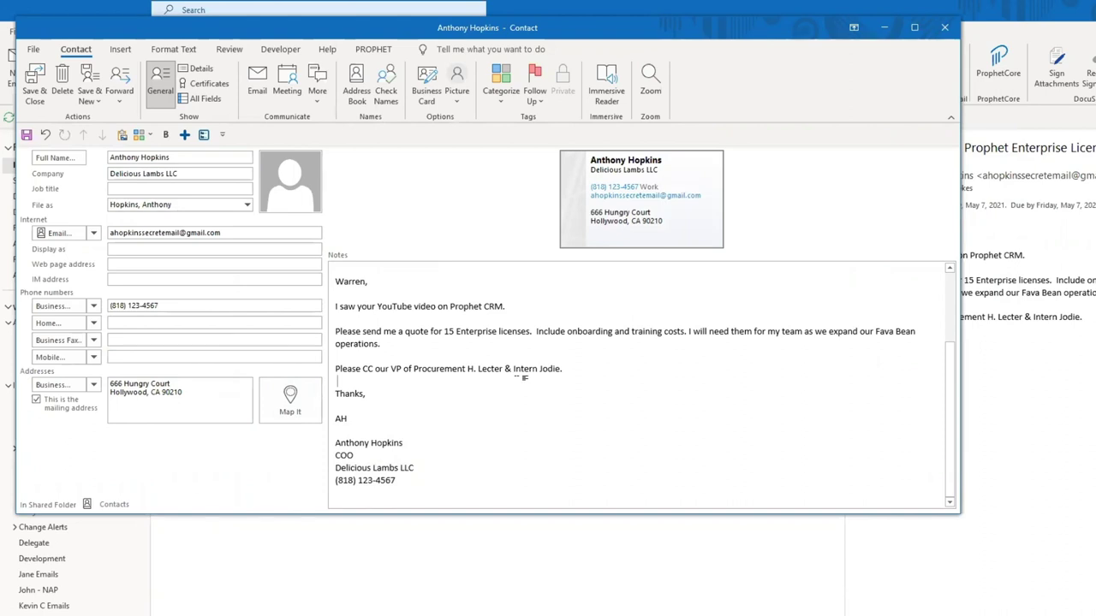
{"action": "left_click_drag", "start_coordinate": [440, 488], "coordinate": [584, 391]}
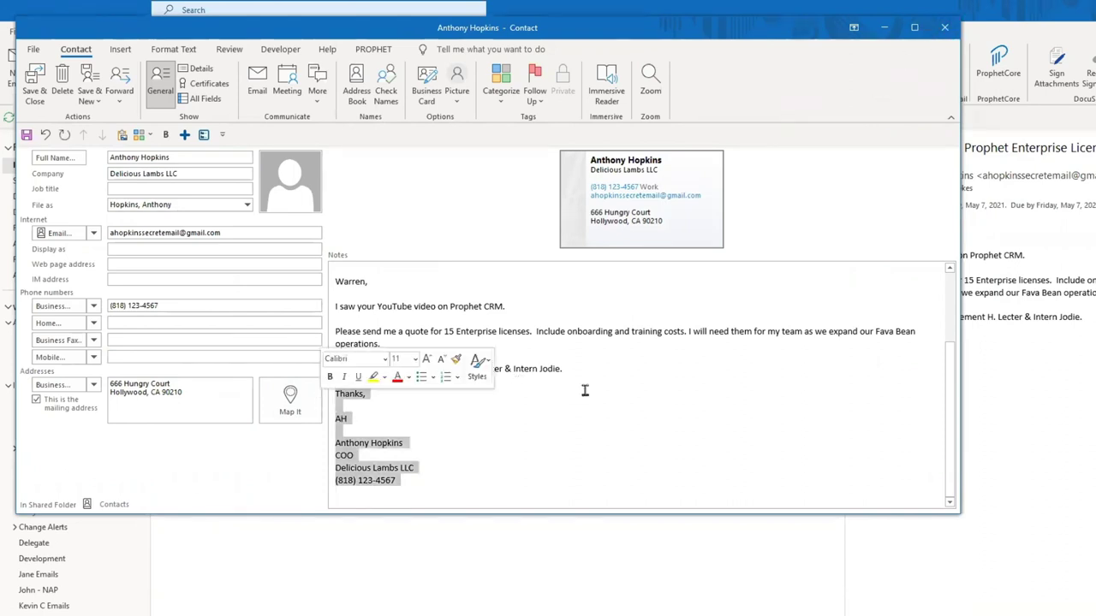
{"action": "left_click", "coordinate": [585, 391]}
{"action": "scroll", "coordinate": [599, 368], "scroll_direction": "up", "scroll_amount": 2}
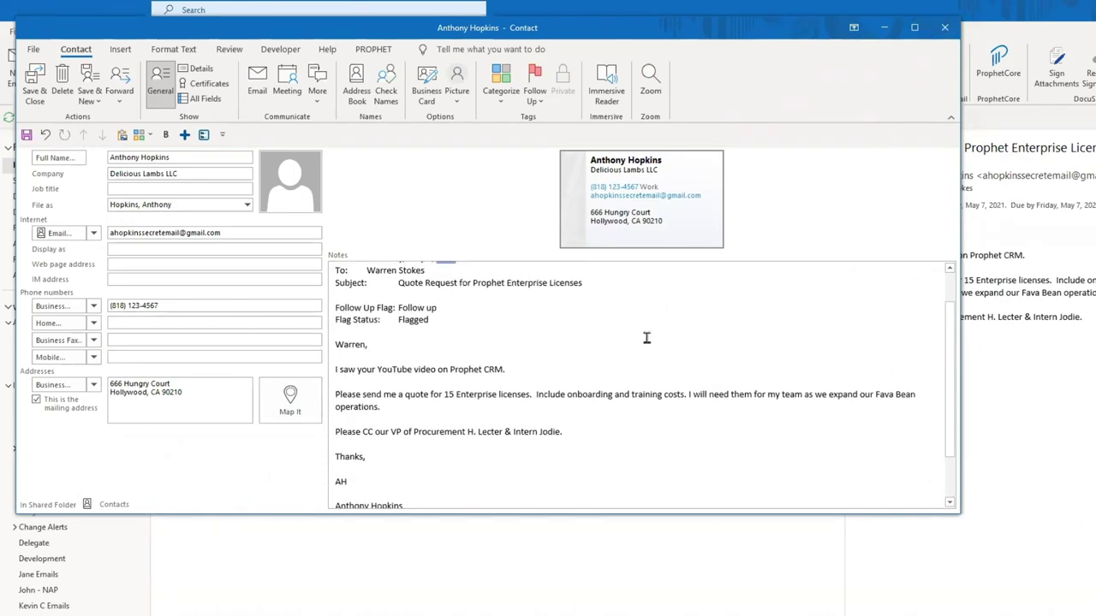
{"action": "scroll", "coordinate": [646, 338], "scroll_direction": "up", "scroll_amount": 1}
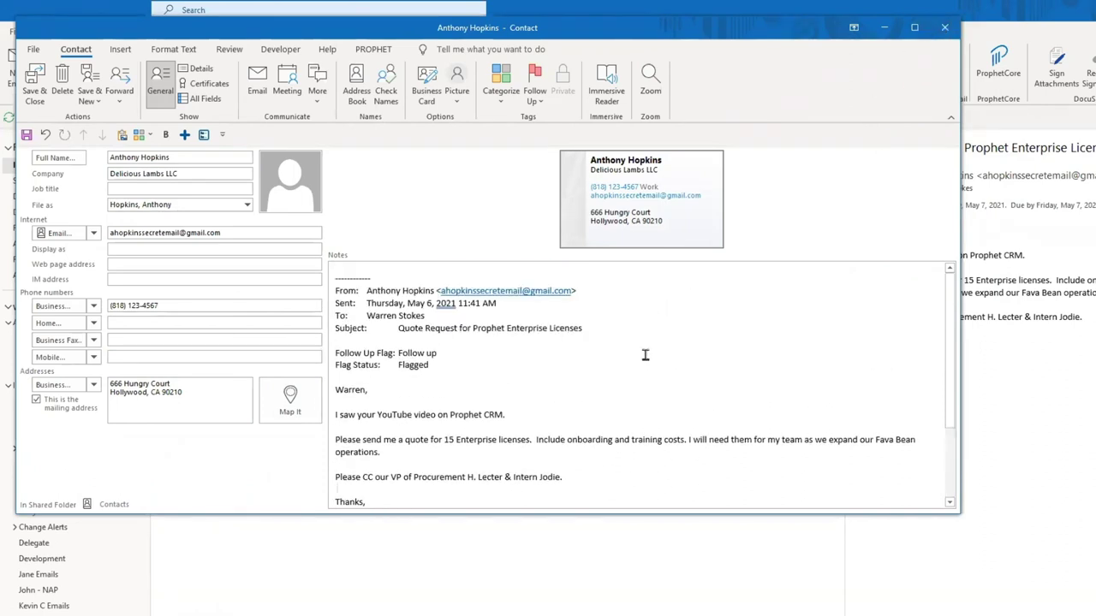
{"action": "left_click", "coordinate": [946, 30]}
{"action": "left_click", "coordinate": [622, 384]}
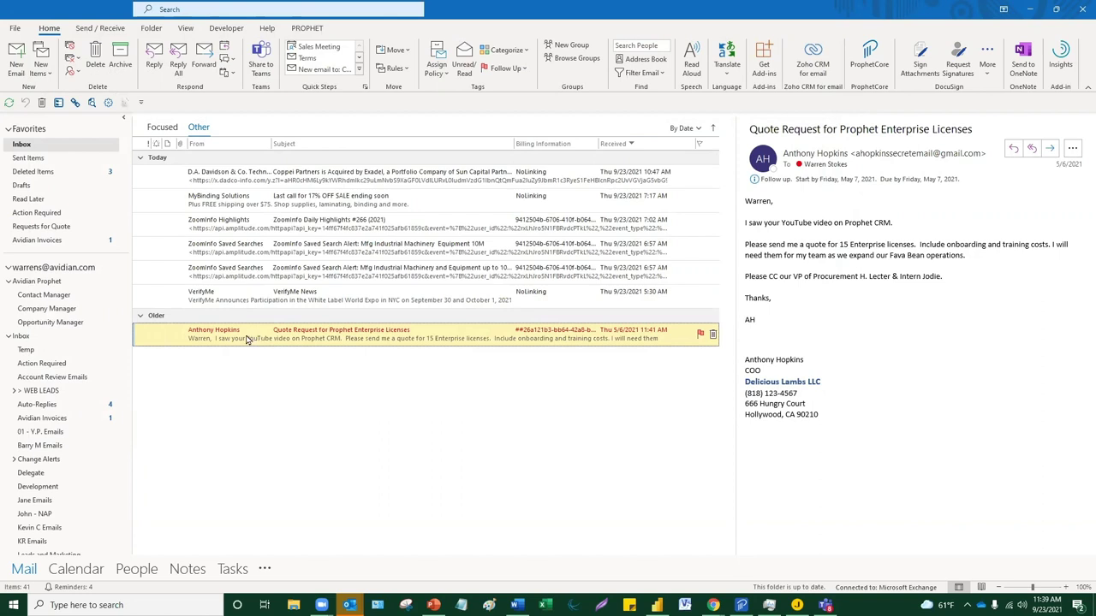
Create a task from the Quote Request for Prophet Enterprise Licenses email, and set its start date to 9/23/2021.
{"action": "left_click_drag", "start_coordinate": [250, 341], "coordinate": [229, 582]}
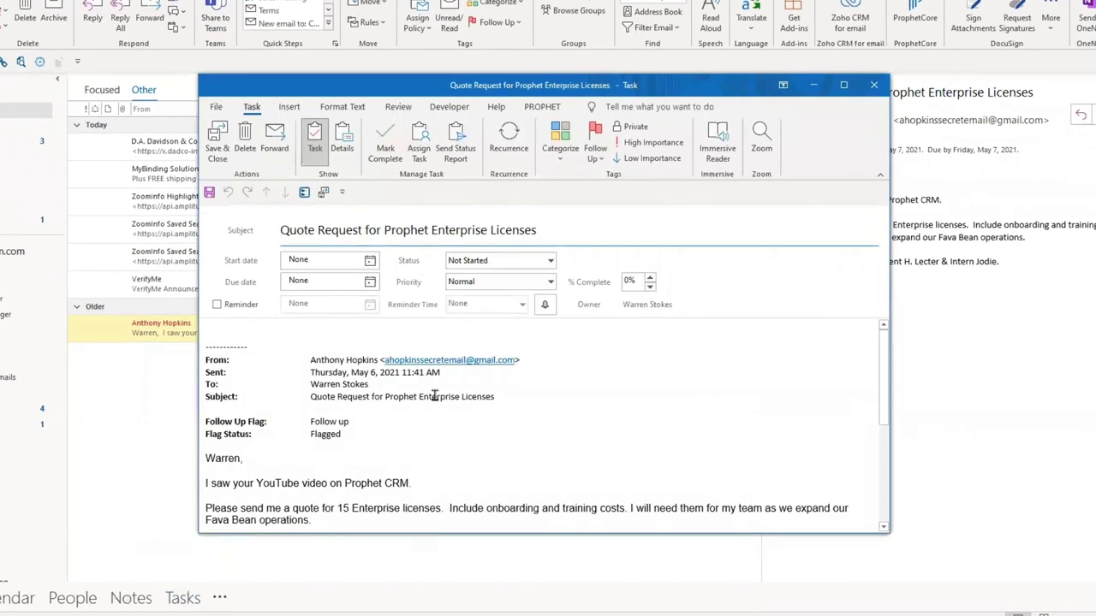
{"action": "scroll", "coordinate": [430, 424], "scroll_direction": "down", "scroll_amount": 2}
{"action": "scroll", "coordinate": [431, 424], "scroll_direction": "down", "scroll_amount": 1}
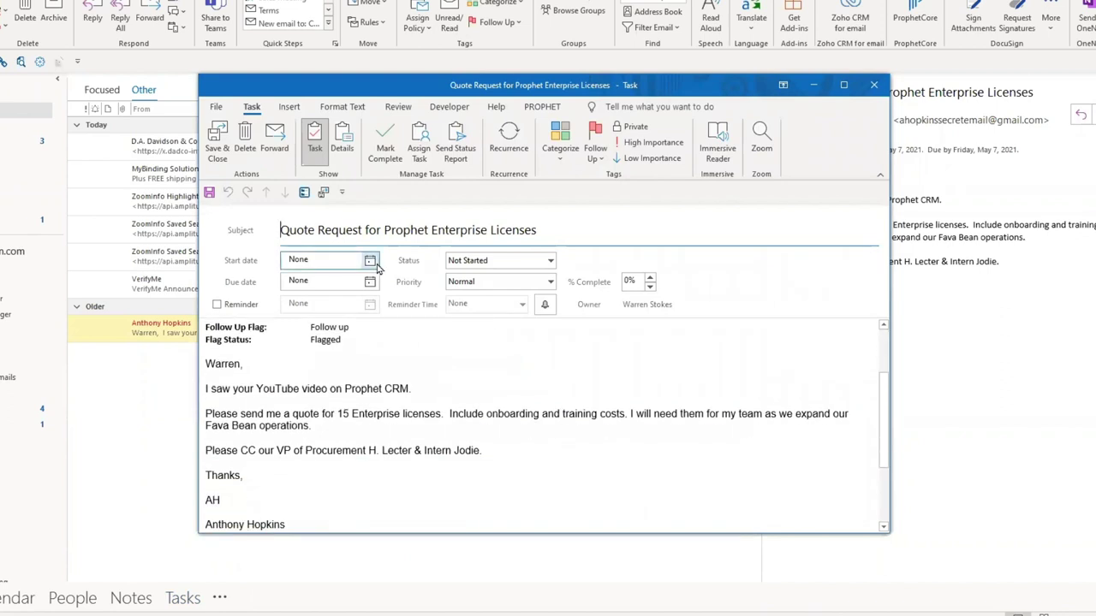
{"action": "left_click", "coordinate": [370, 260]}
{"action": "left_click", "coordinate": [324, 357]}
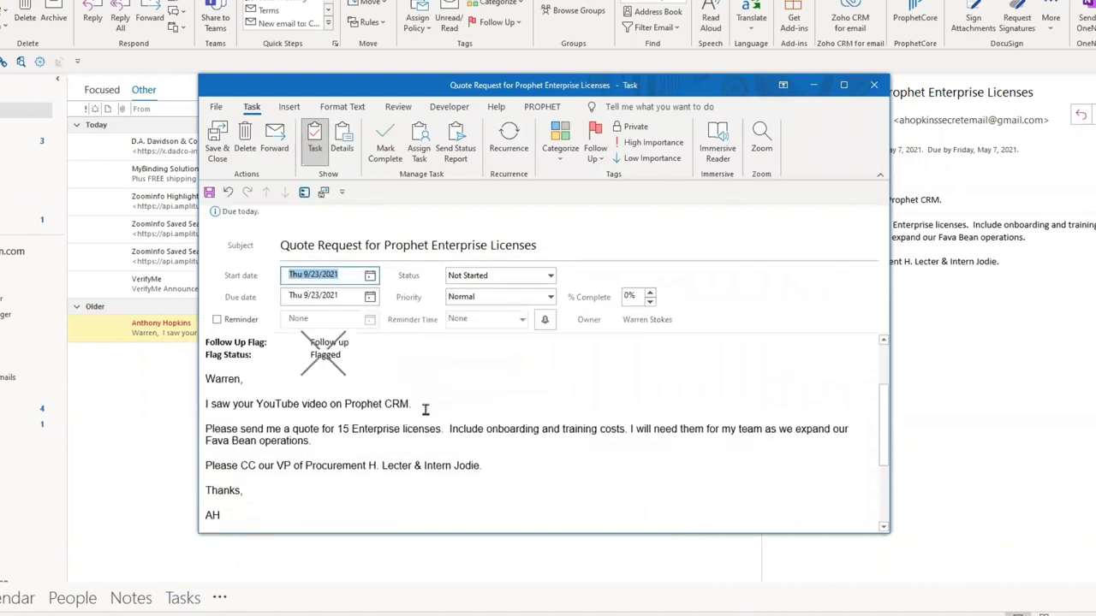
Give the quote request task a 10:30 AM reminder and the 03 High Priority category, and save it.
{"action": "left_click", "coordinate": [217, 319]}
{"action": "left_click", "coordinate": [522, 320]}
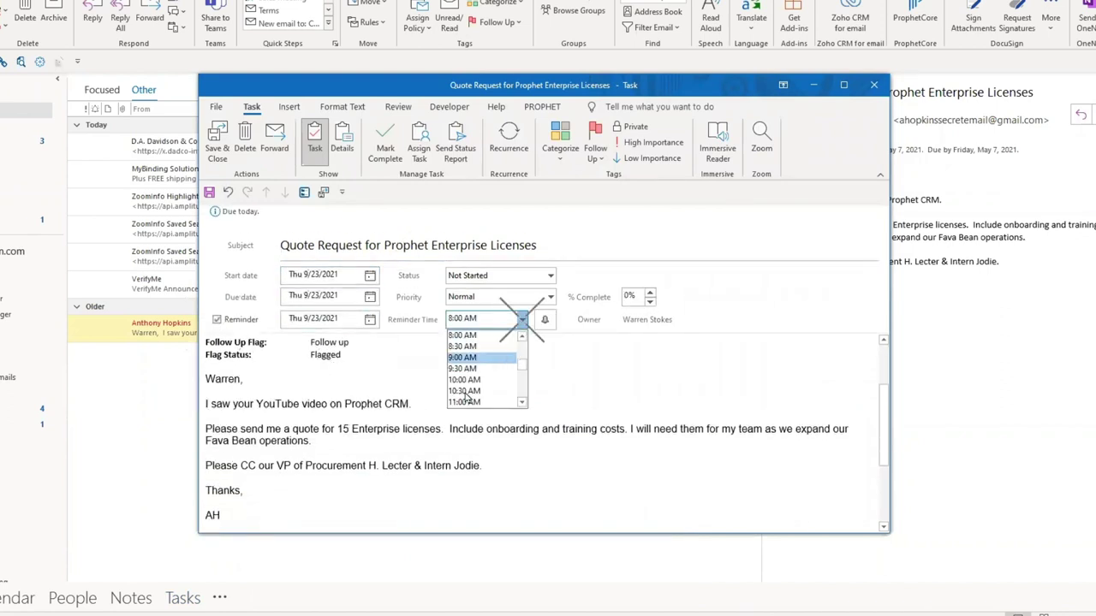
{"action": "left_click", "coordinate": [475, 397]}
{"action": "left_click", "coordinate": [564, 147]}
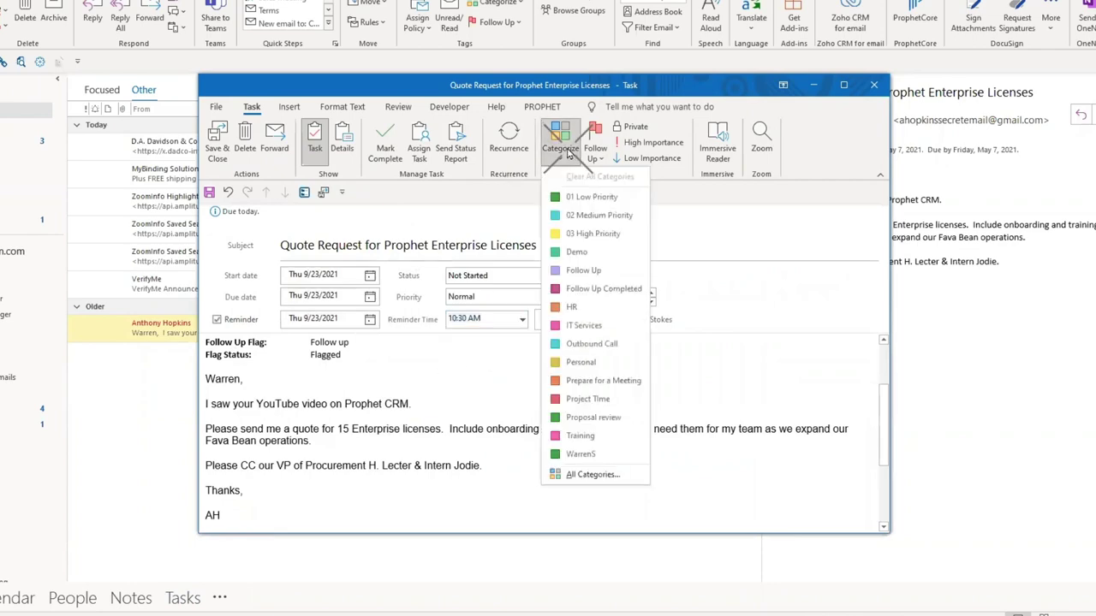
{"action": "left_click", "coordinate": [590, 234]}
{"action": "left_click", "coordinate": [219, 141]}
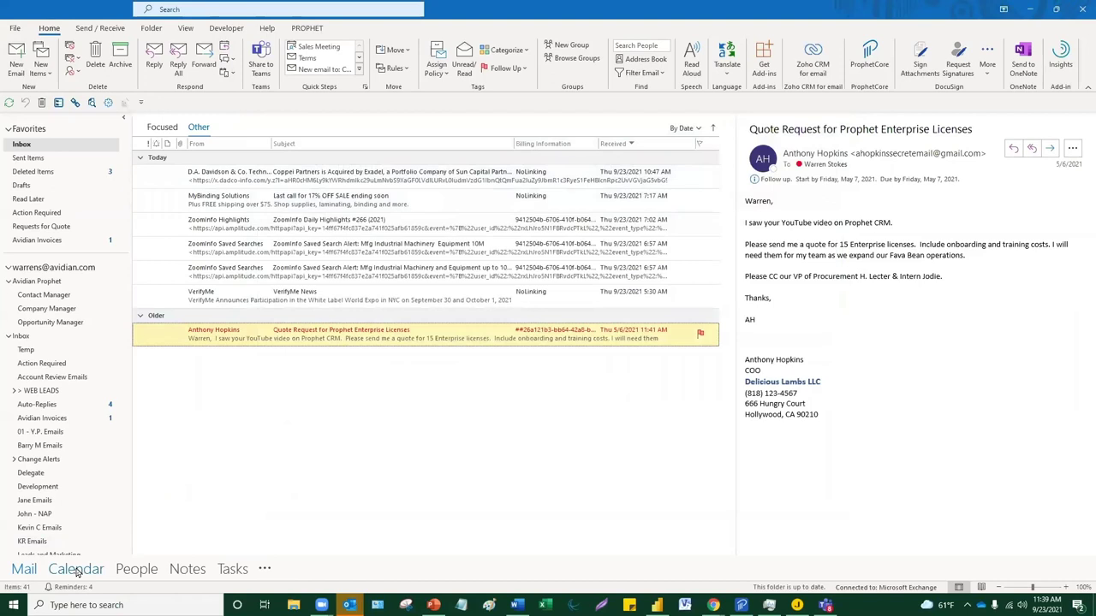
Check the calendar's task list, and create an appointment from the New Invoice email among the inbox's Focused messages.
{"action": "left_click", "coordinate": [76, 570]}
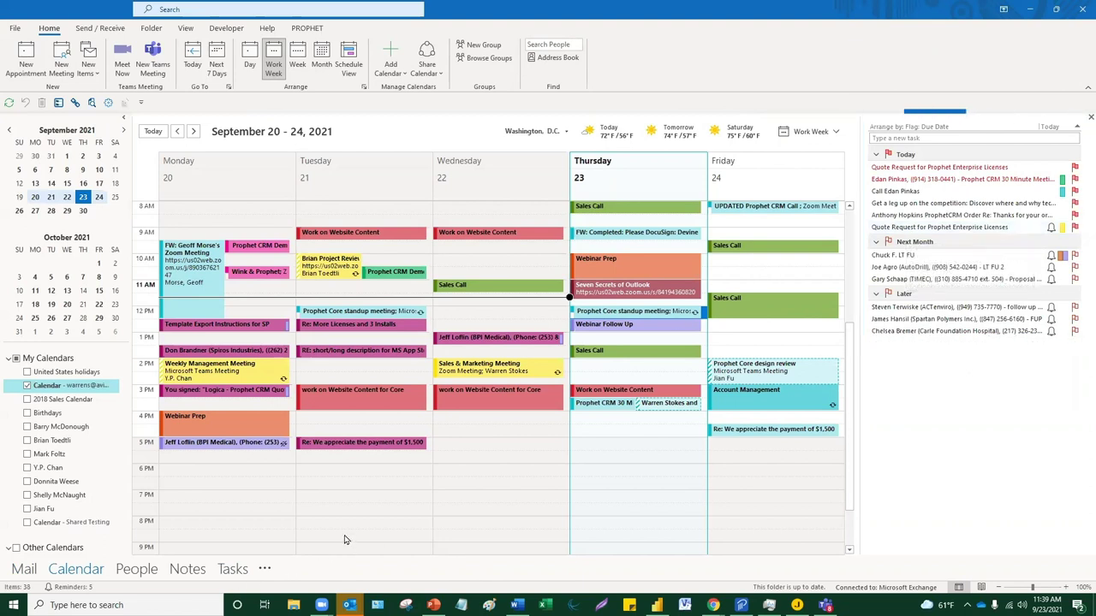
{"action": "left_click", "coordinate": [24, 570]}
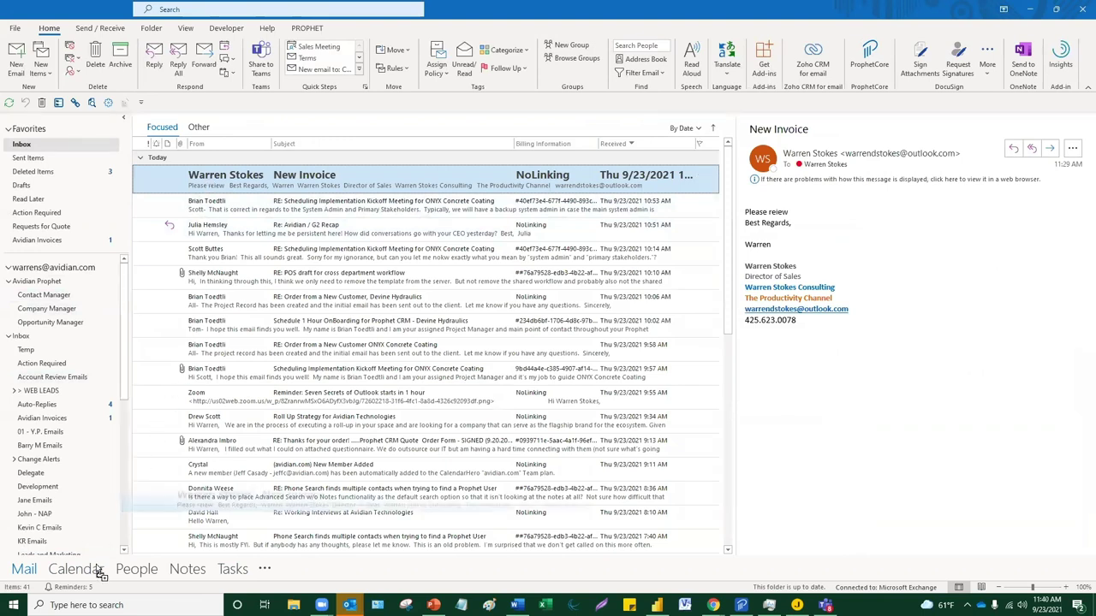
{"action": "left_click_drag", "start_coordinate": [90, 575], "coordinate": [90, 573]}
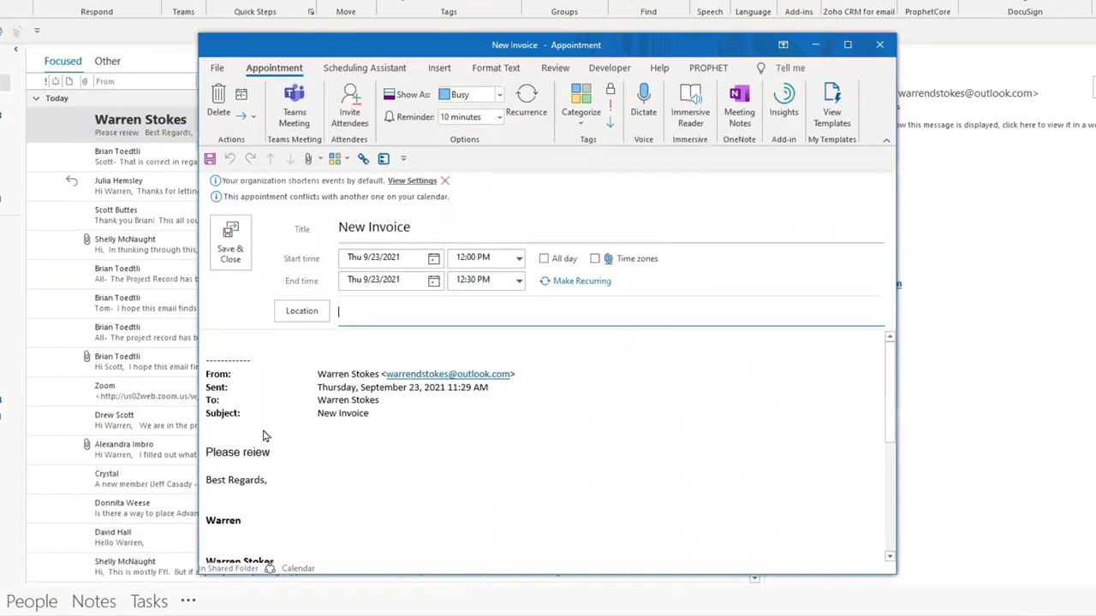
{"action": "left_click", "coordinate": [352, 461]}
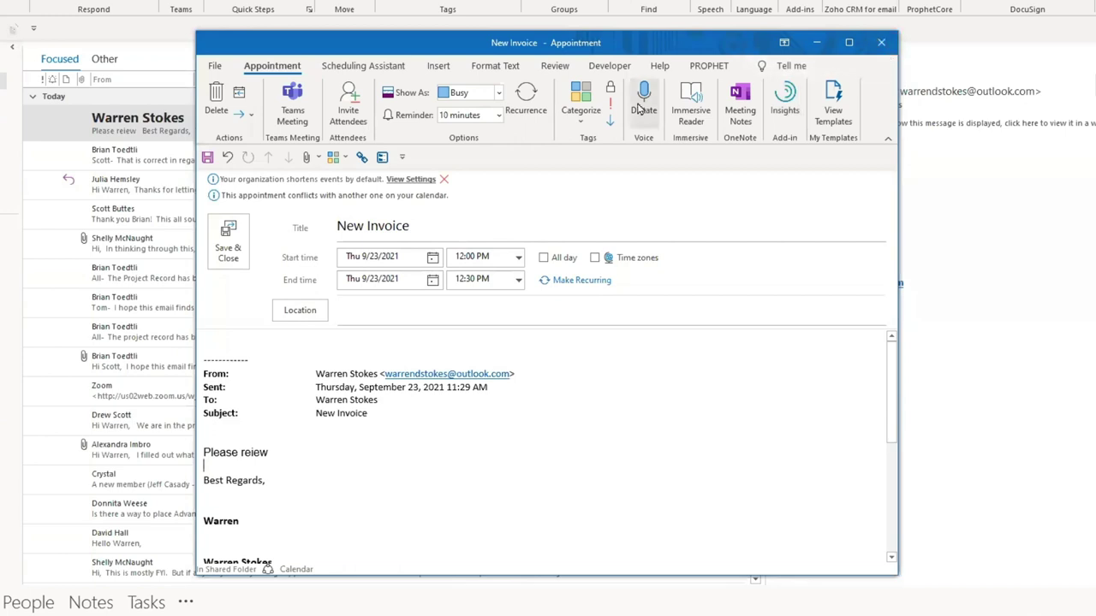
Categorize the New Invoice appointment as Follow Up, schedule it from 2:30 PM to 4:00 PM, and save it.
{"action": "left_click", "coordinate": [580, 107]}
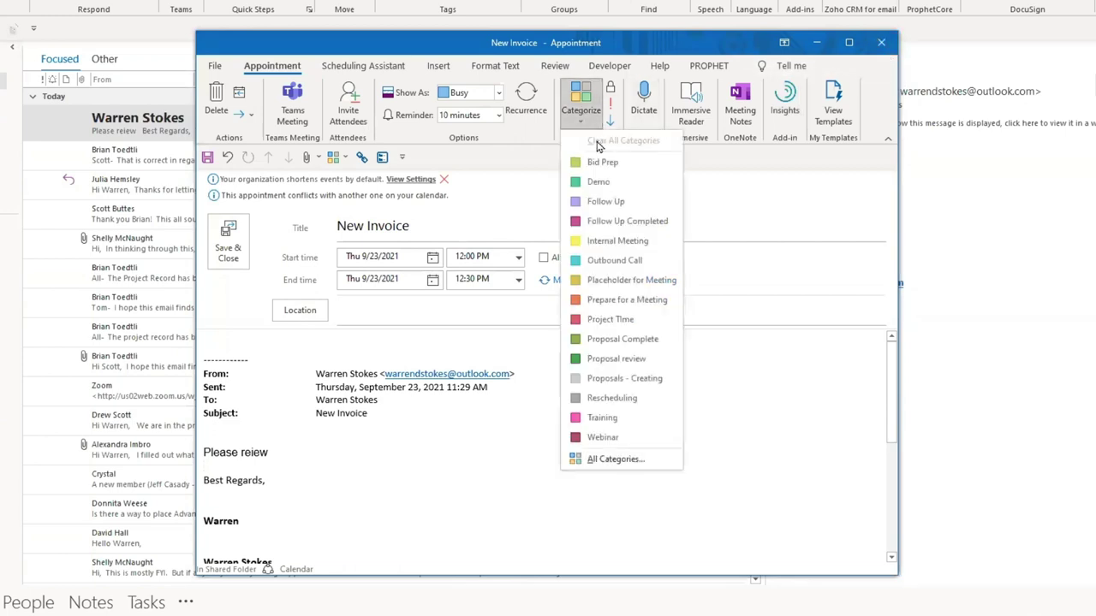
{"action": "left_click", "coordinate": [605, 201]}
{"action": "left_click", "coordinate": [517, 272]}
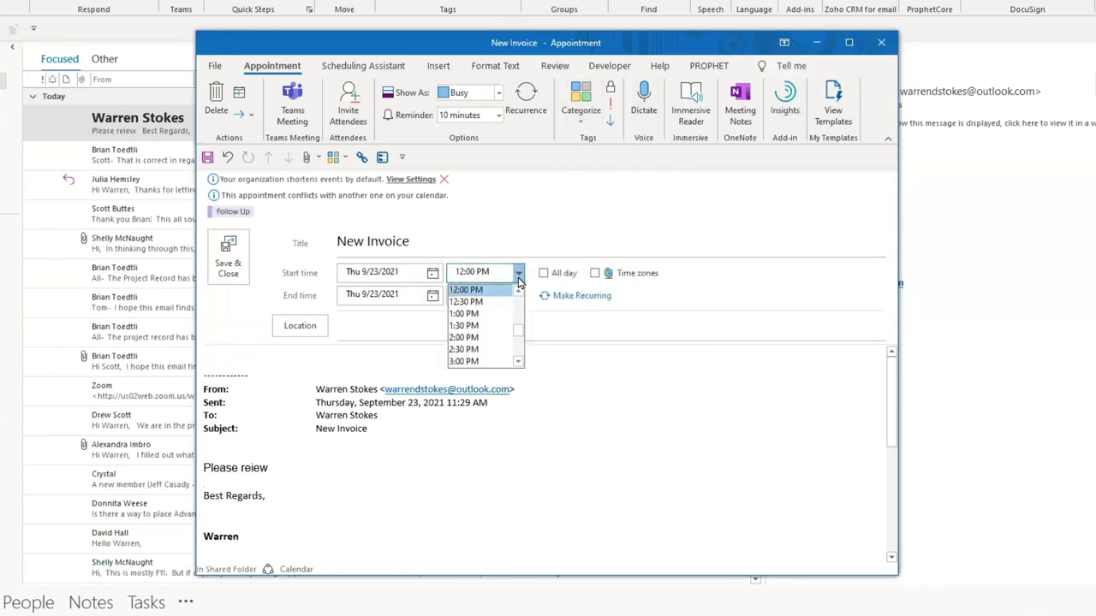
{"action": "left_click", "coordinate": [499, 350]}
{"action": "left_click", "coordinate": [519, 296]}
{"action": "left_click", "coordinate": [484, 348]}
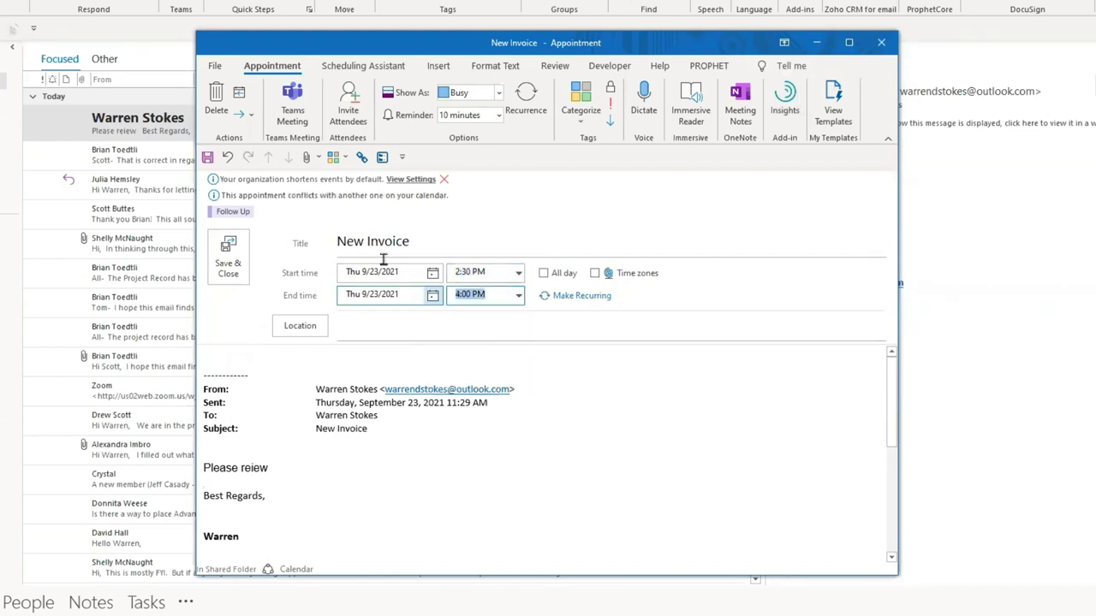
{"action": "left_click", "coordinate": [221, 253]}
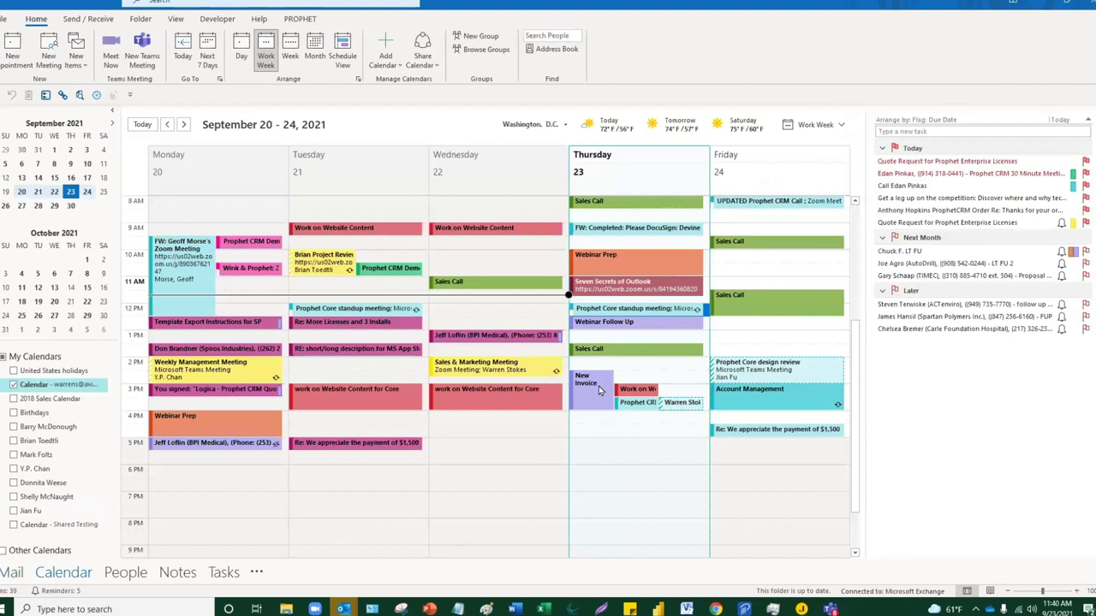
{"action": "mouse_move", "coordinate": [599, 390]}
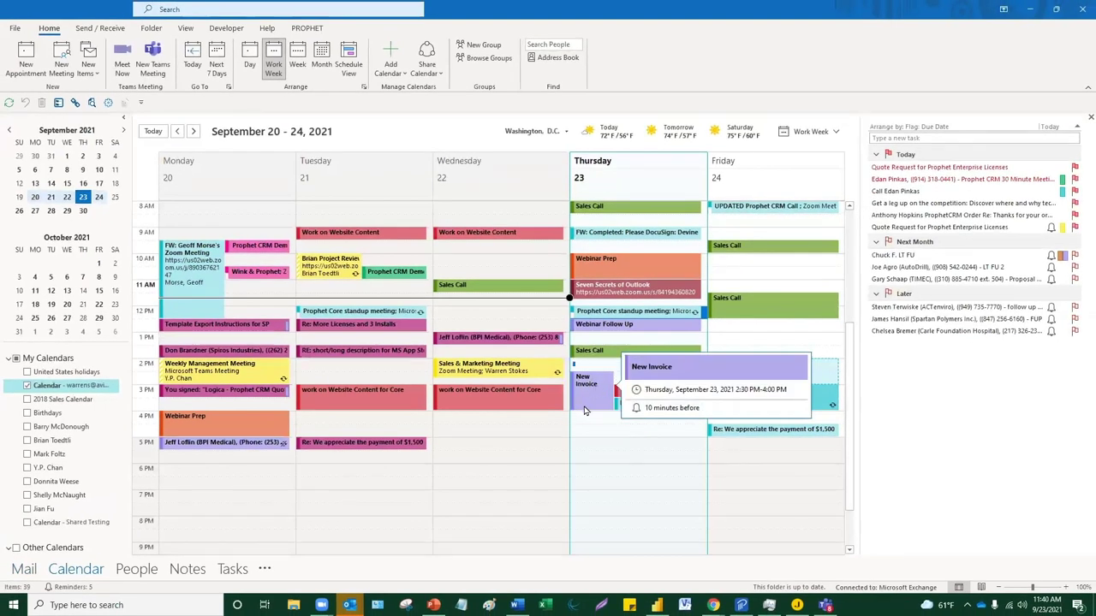
{"action": "left_click", "coordinate": [586, 434]}
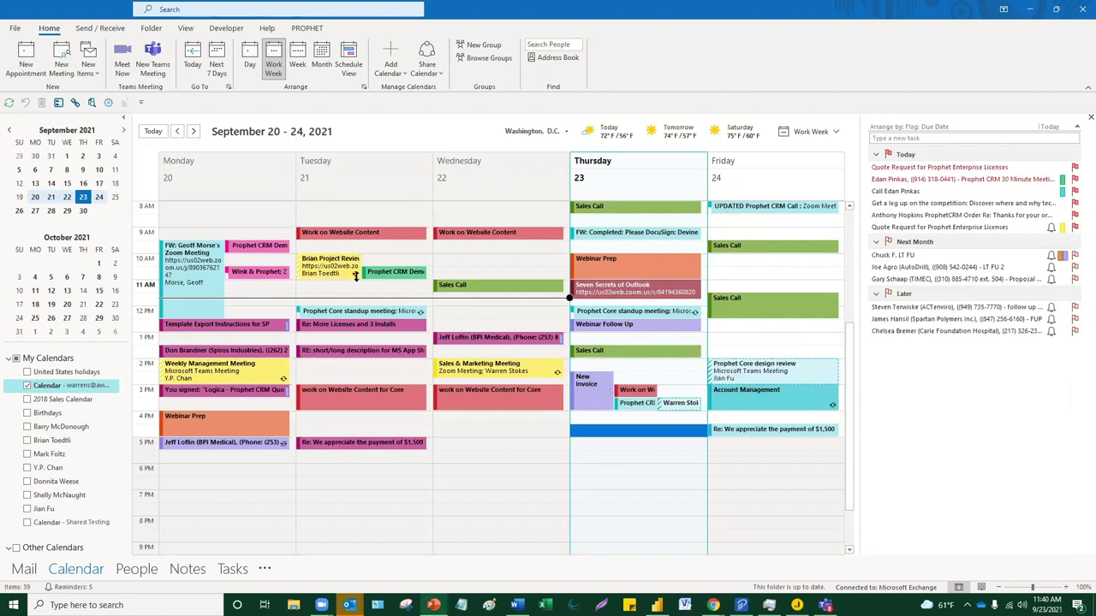
{"action": "scroll", "coordinate": [357, 280], "scroll_direction": "up", "scroll_amount": 1}
{"action": "scroll", "coordinate": [358, 281], "scroll_direction": "down", "scroll_amount": 1}
{"action": "left_click", "coordinate": [24, 570]}
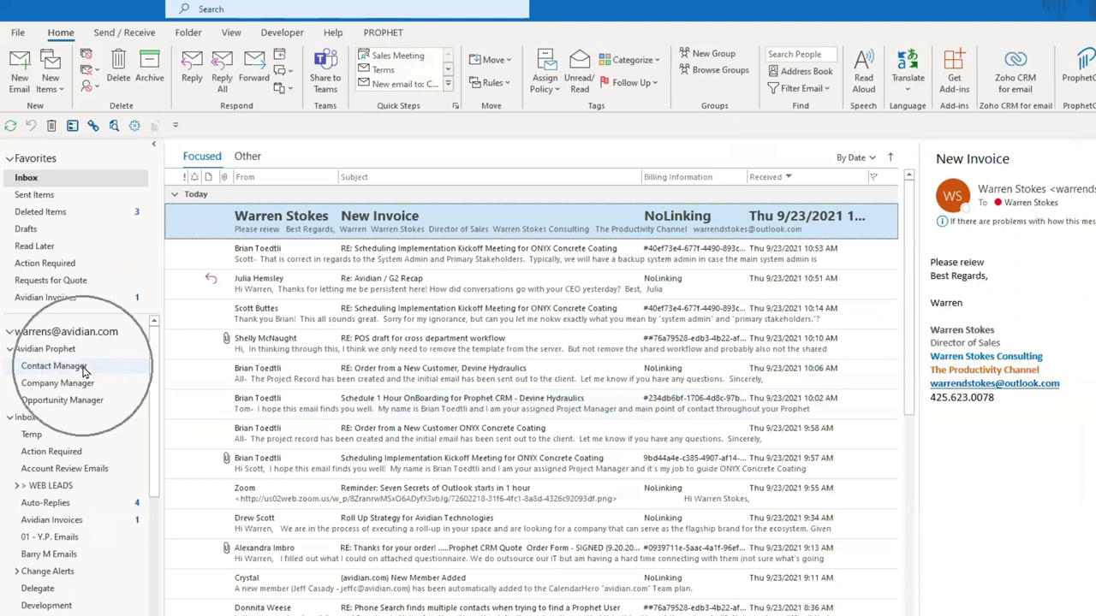
Open Prophet's Contact Manager and select the Cuervo Enterprises contact in the Hollywood Contacts view.
{"action": "left_click", "coordinate": [54, 365]}
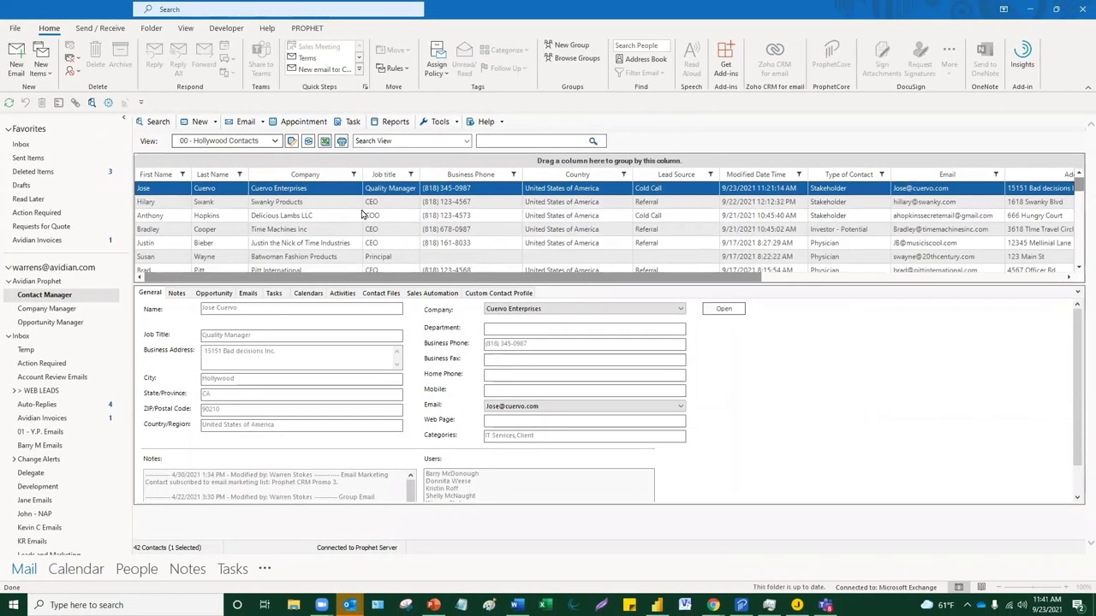
{"action": "left_click", "coordinate": [331, 204]}
{"action": "left_click", "coordinate": [329, 215]}
{"action": "left_click", "coordinate": [327, 202]}
{"action": "left_click", "coordinate": [323, 190]}
{"action": "left_click", "coordinate": [322, 190]}
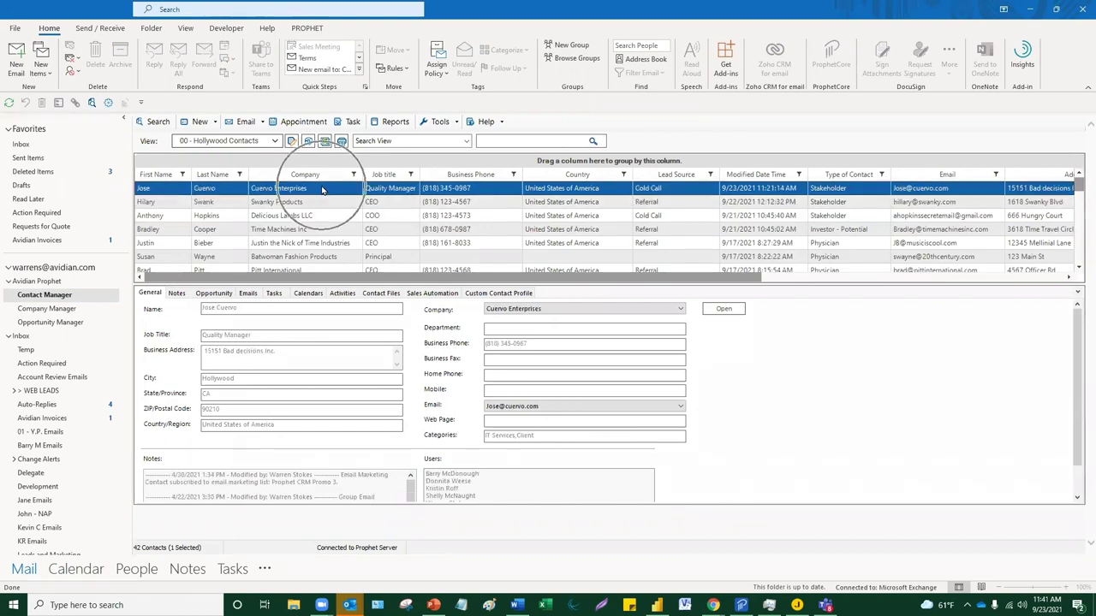
Create a task for the Cuervo Enterprises contact with Call in front of the subject and a start date of 9/23/2021.
{"action": "left_click", "coordinate": [352, 121]}
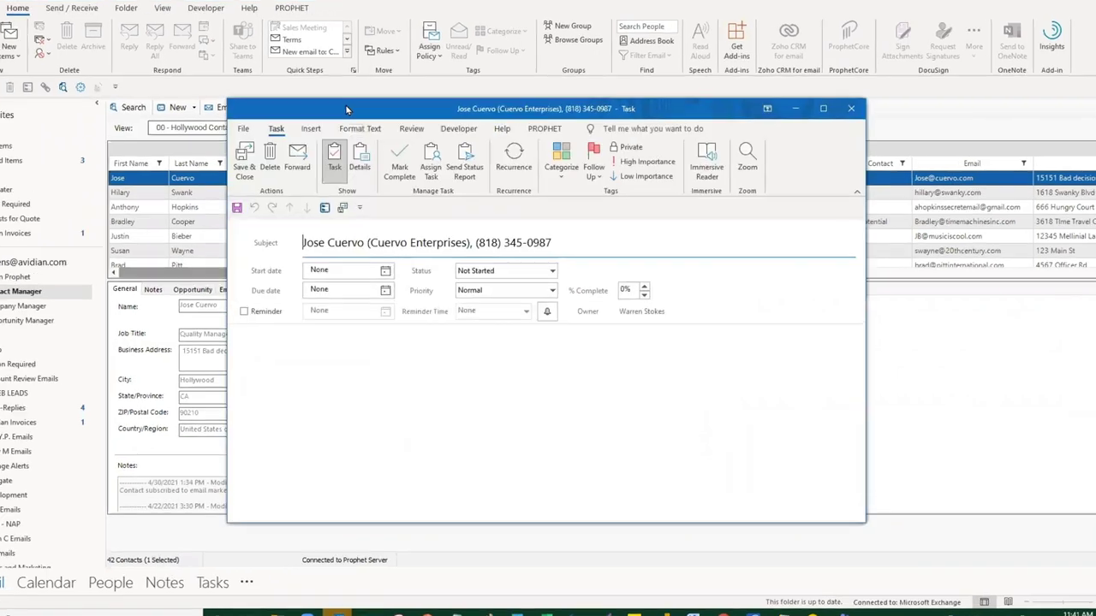
{"action": "type", "text": "Call"}
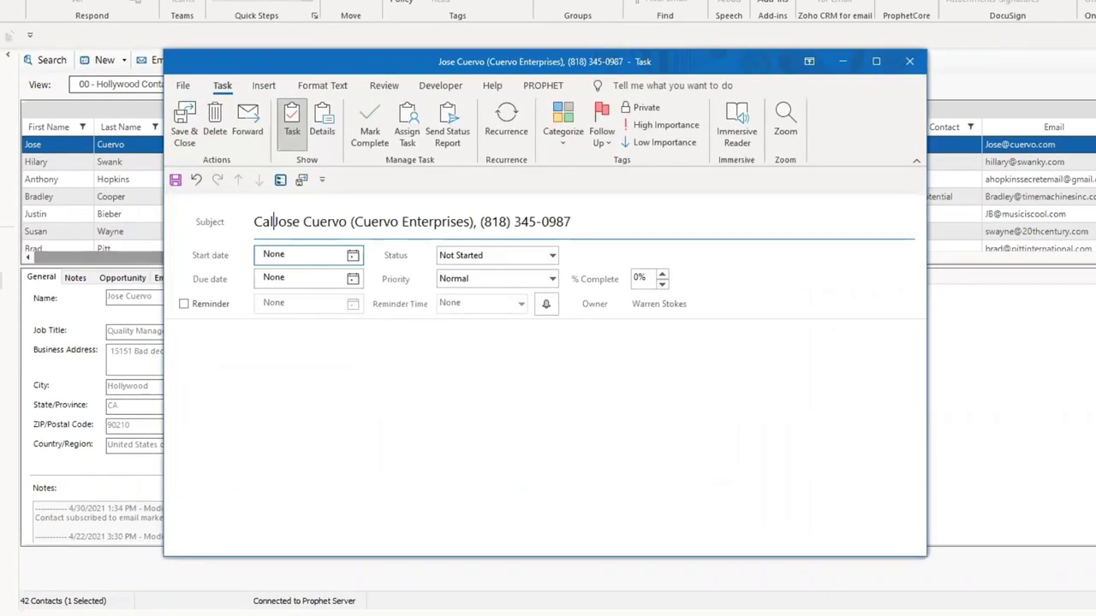
{"action": "left_click", "coordinate": [353, 255]}
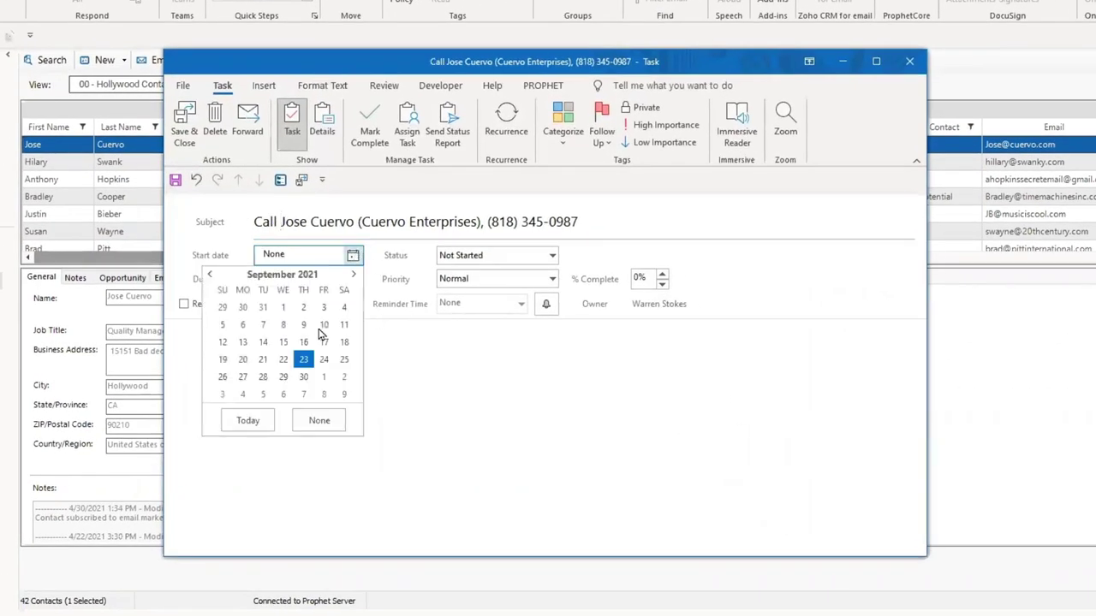
{"action": "left_click", "coordinate": [303, 357]}
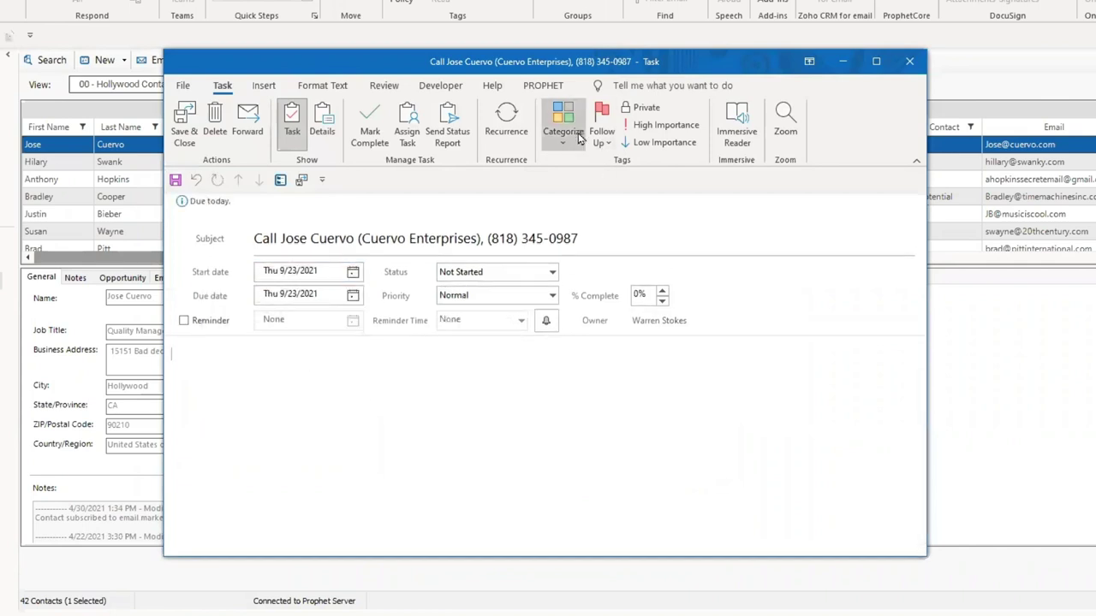
Assign the Demo category to the call task and save it.
{"action": "left_click", "coordinate": [562, 119]}
{"action": "left_click", "coordinate": [575, 244]}
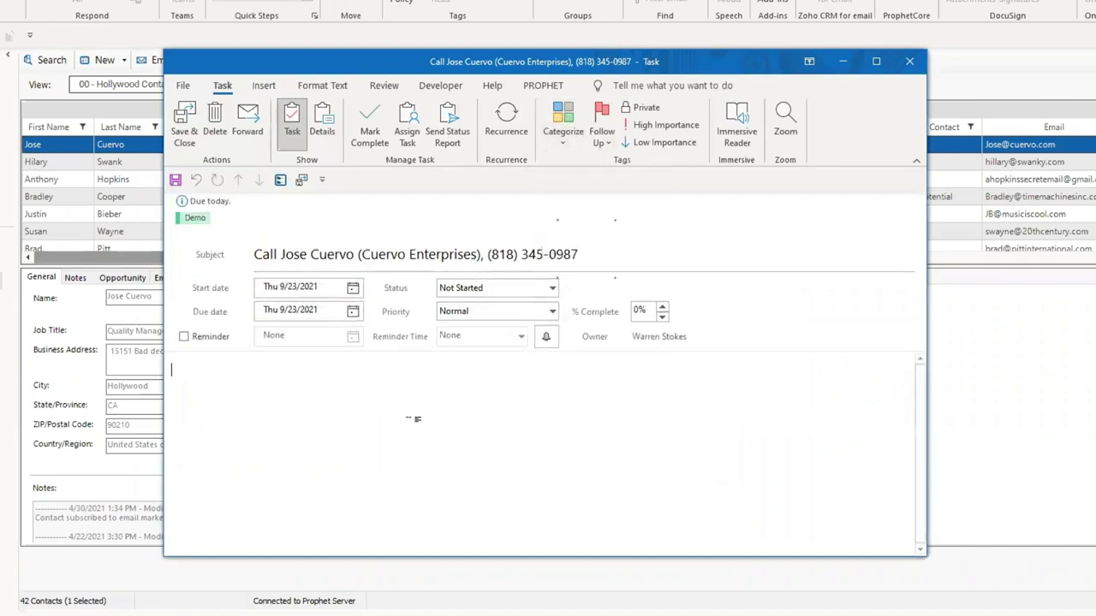
{"action": "left_click", "coordinate": [184, 124]}
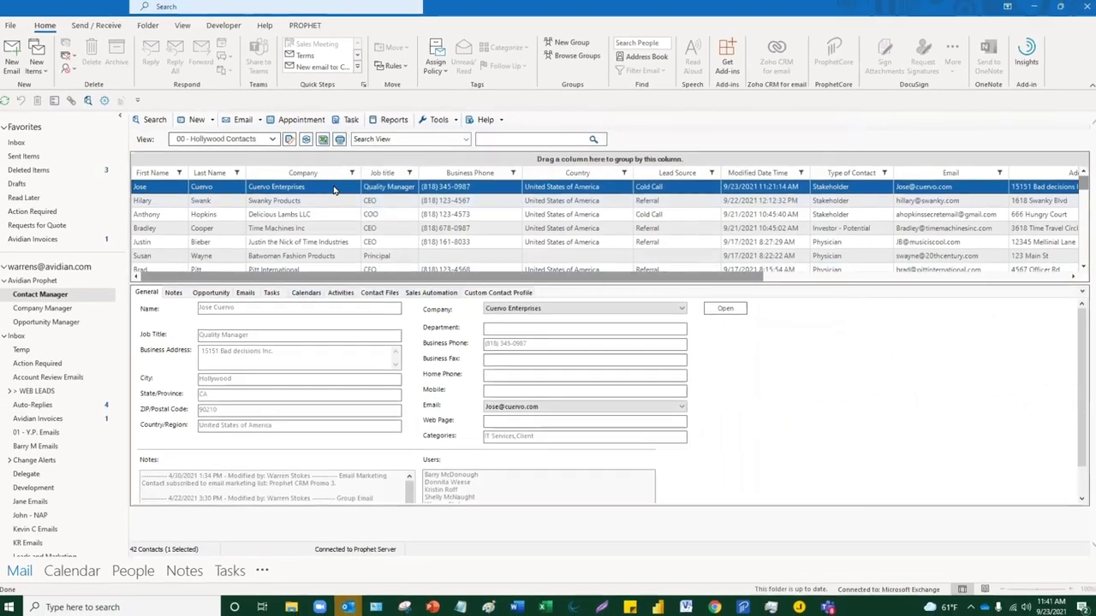
Open the calendar in a separate window, look for the call task in its task list, and minimize that window.
{"action": "right_click", "coordinate": [93, 567]}
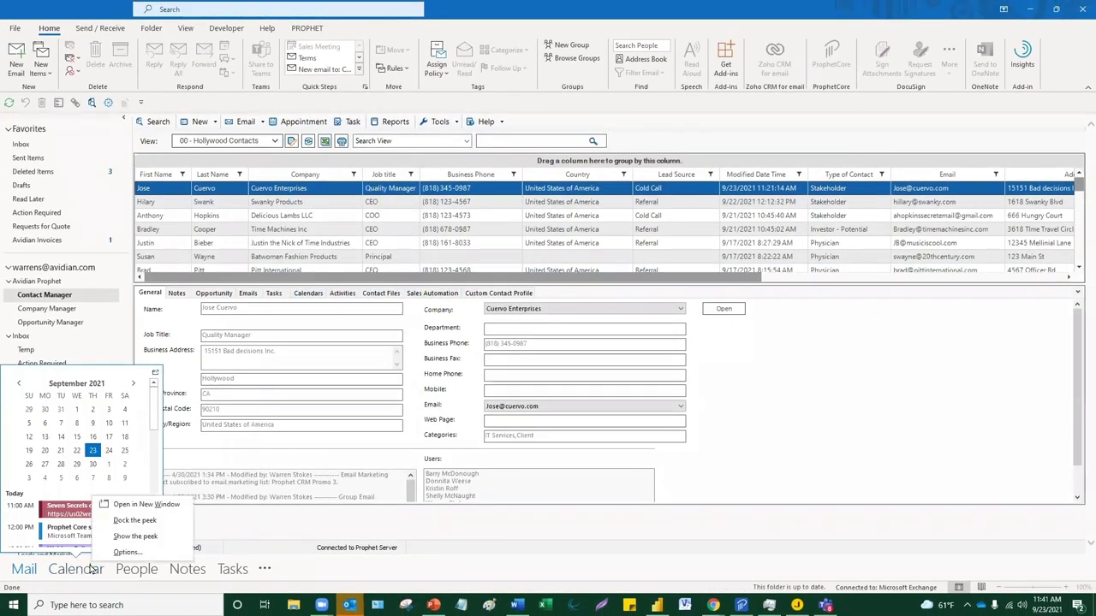
{"action": "left_click", "coordinate": [145, 503]}
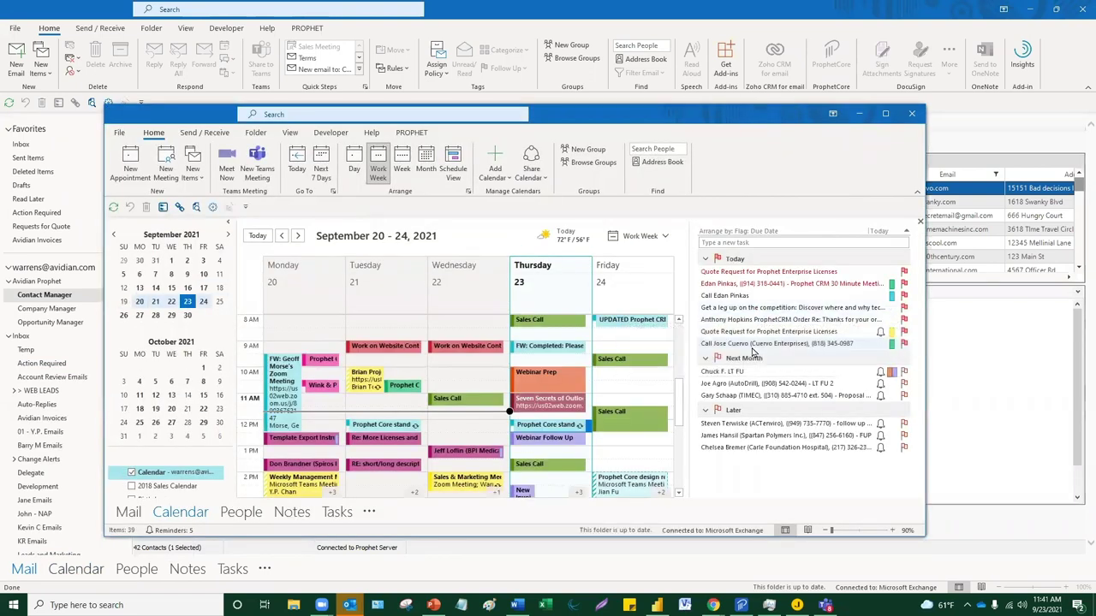
{"action": "left_click", "coordinate": [859, 113]}
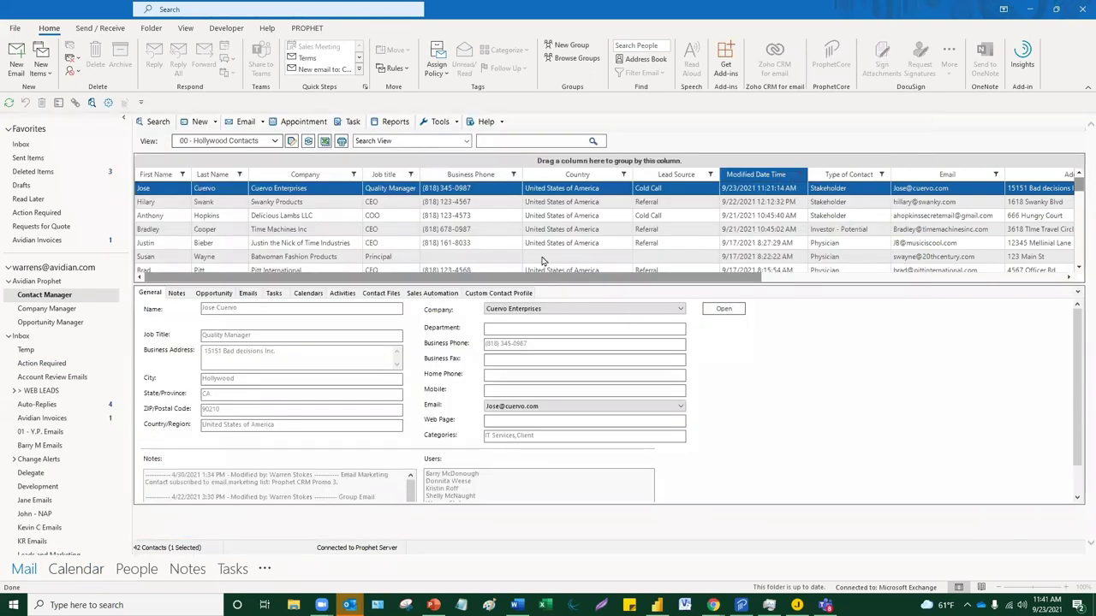
Search the Cuervo Enterprises contact's activities for tasks only, and repeat the search for emails only.
{"action": "left_click", "coordinate": [342, 293]}
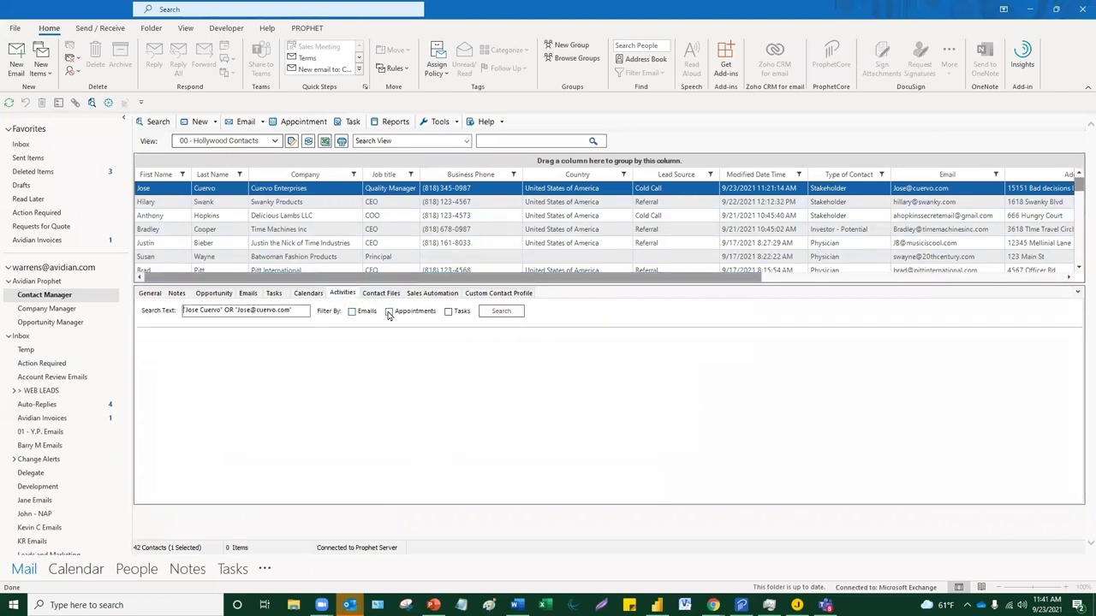
{"action": "left_click", "coordinate": [448, 312]}
{"action": "left_click", "coordinate": [505, 312]}
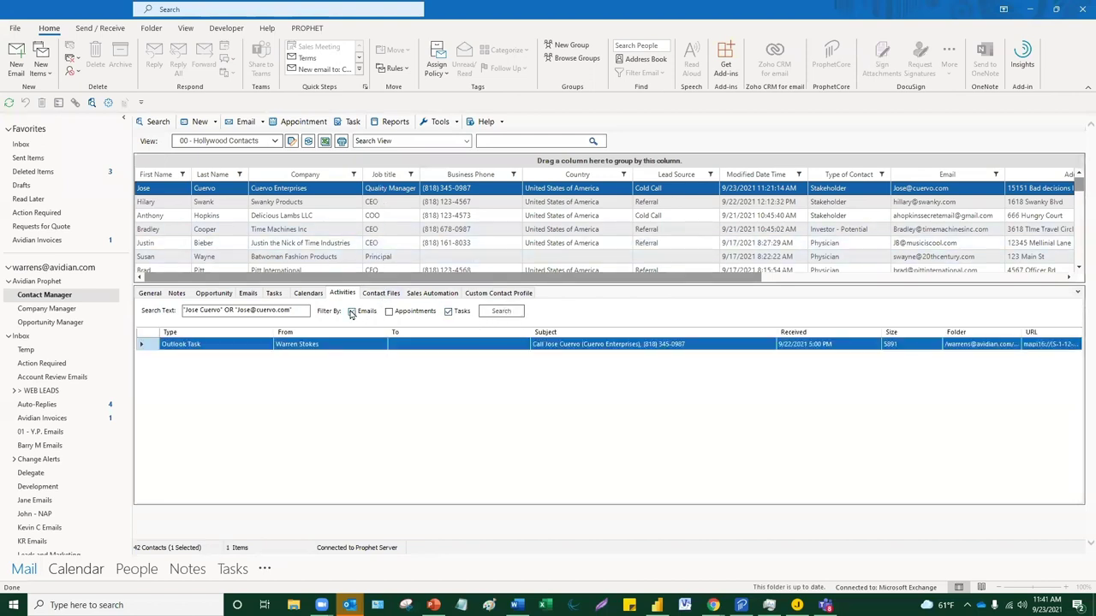
{"action": "left_click", "coordinate": [448, 312]}
{"action": "left_click", "coordinate": [503, 313]}
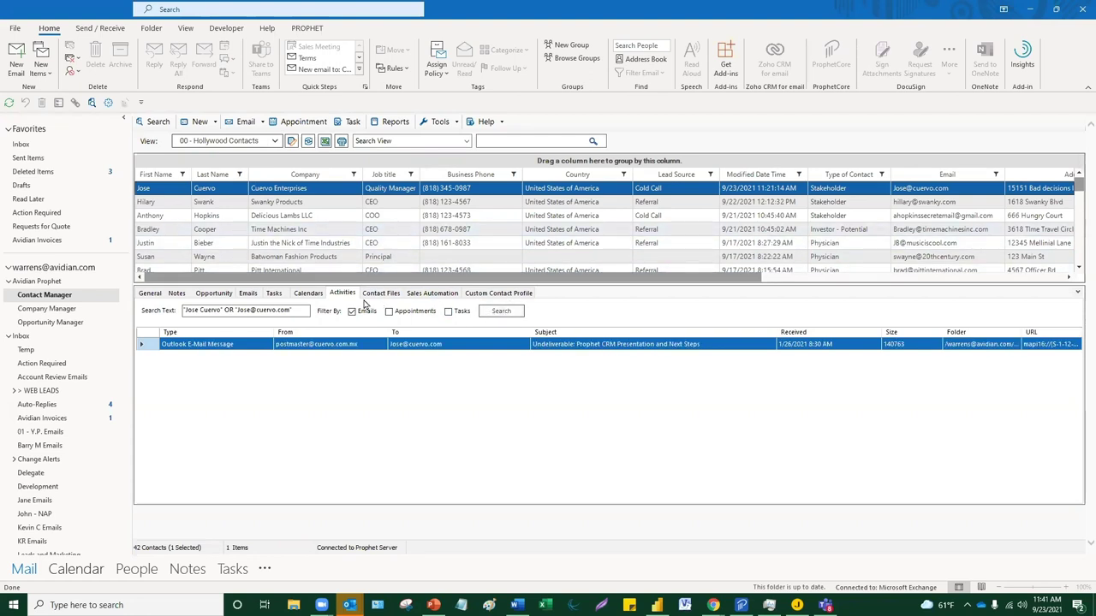
Search email activities for the Swanky Products contact and view the message about helping over 900 companies, including many banks.
{"action": "left_click", "coordinate": [255, 203]}
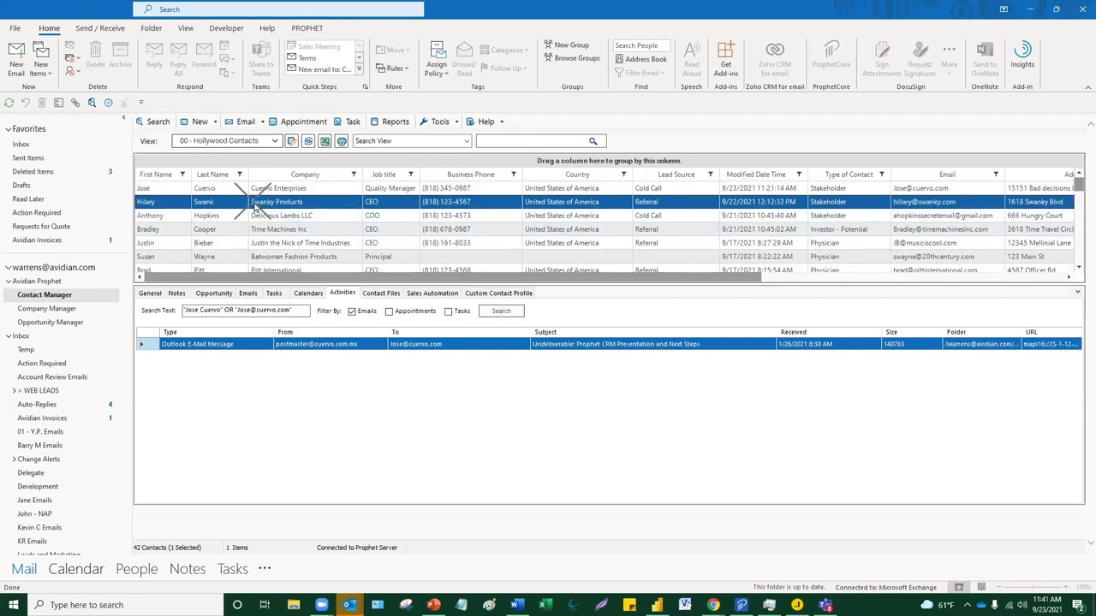
{"action": "left_click", "coordinate": [500, 314]}
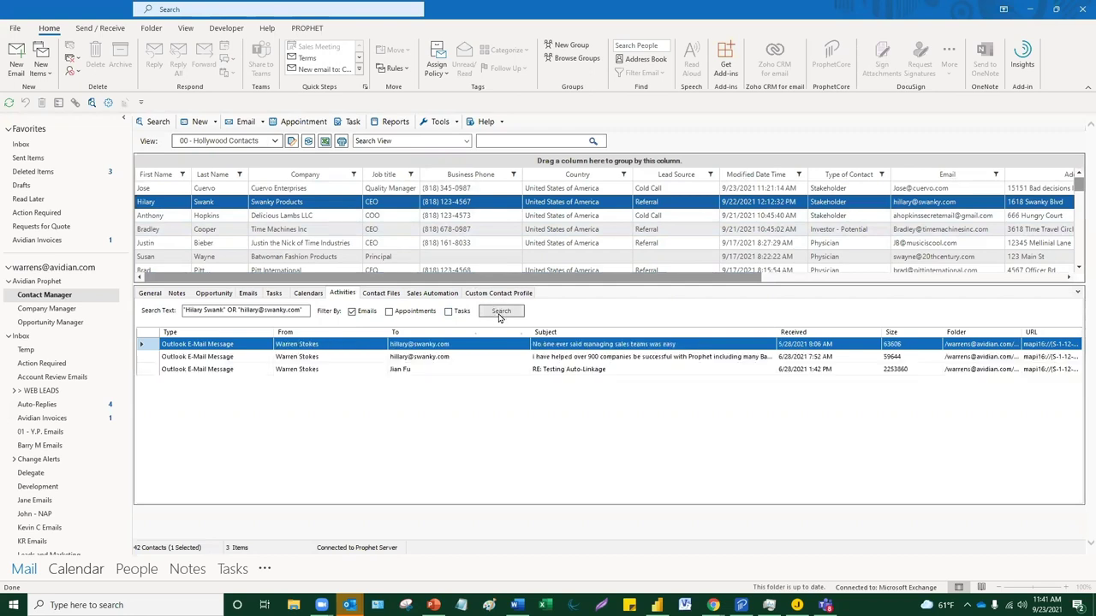
{"action": "double_click", "coordinate": [485, 358]}
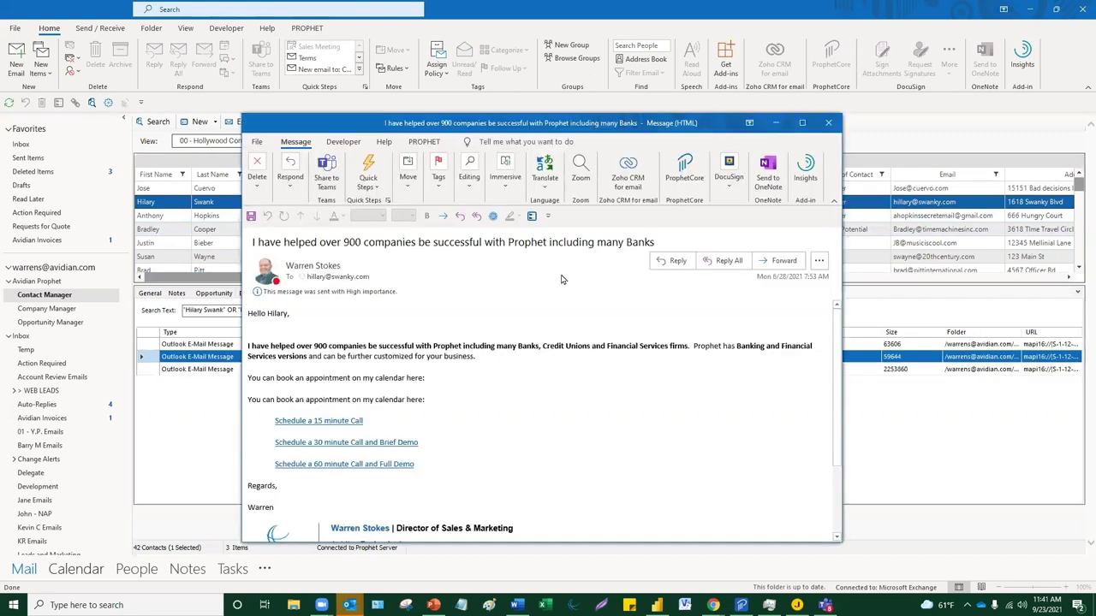
{"action": "left_click", "coordinate": [828, 126]}
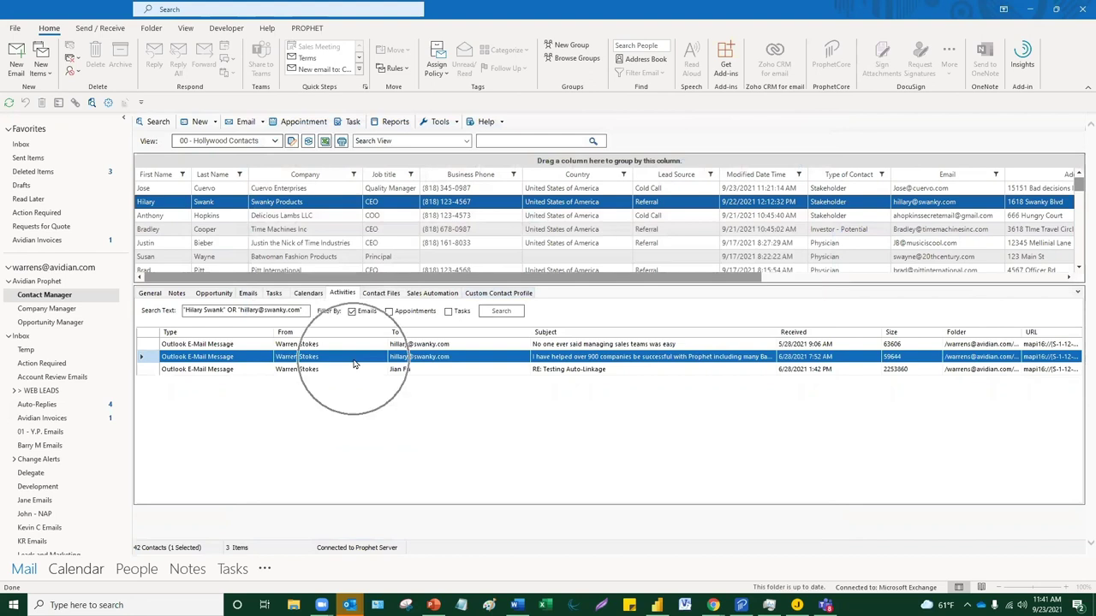
Search email activities for the Delicious Lambs LLC contact, sort them by sender, and view an "I saw your video on YouTube" message.
{"action": "left_click", "coordinate": [178, 217]}
{"action": "left_click", "coordinate": [500, 311]}
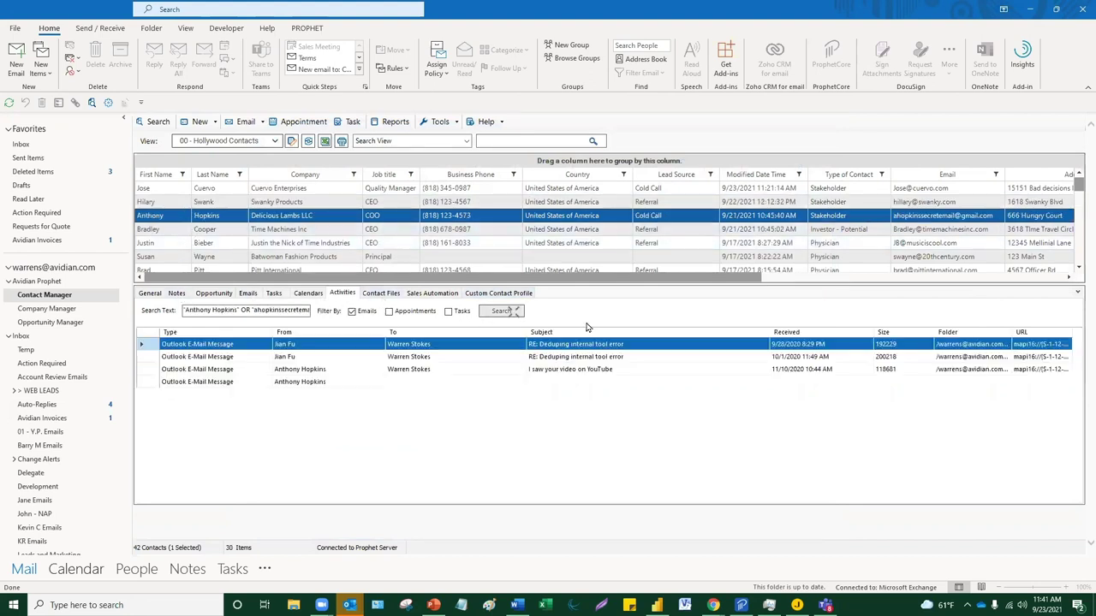
{"action": "left_click", "coordinate": [317, 333]}
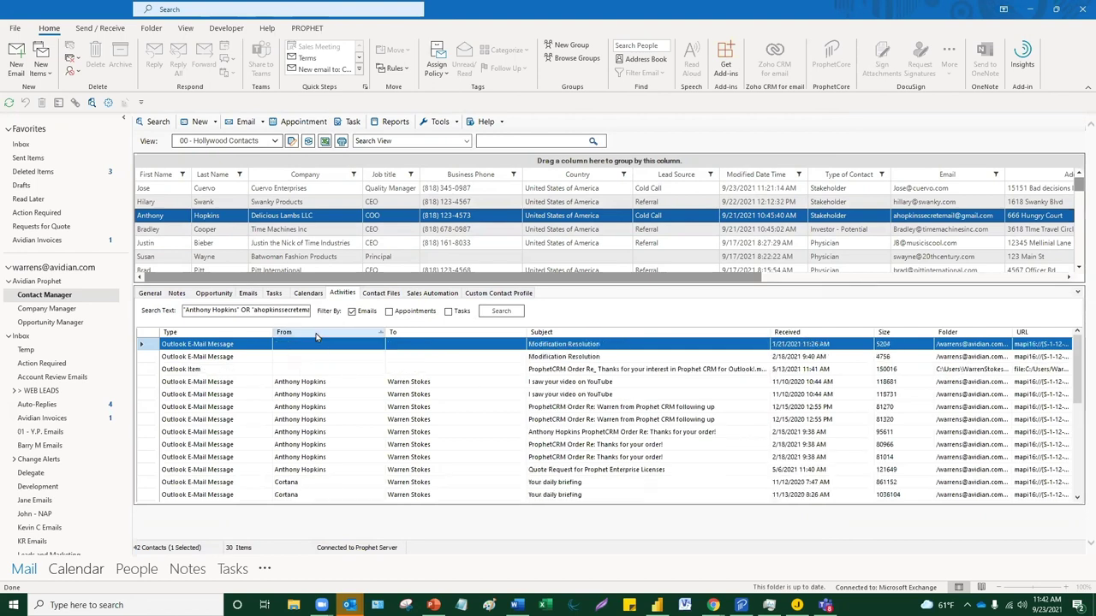
{"action": "double_click", "coordinate": [533, 395]}
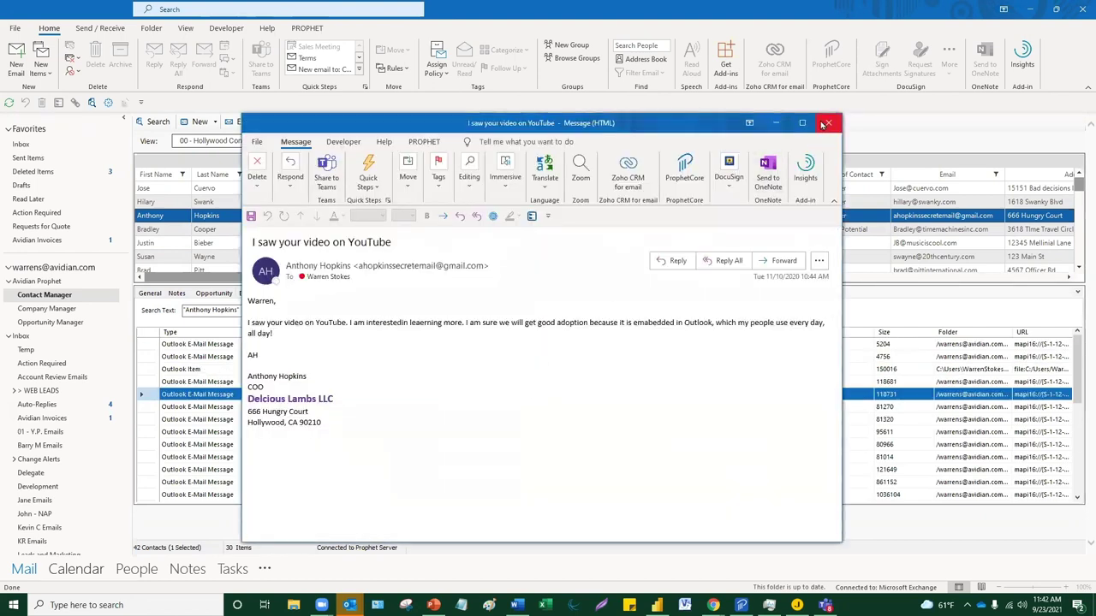
{"action": "left_click", "coordinate": [824, 124]}
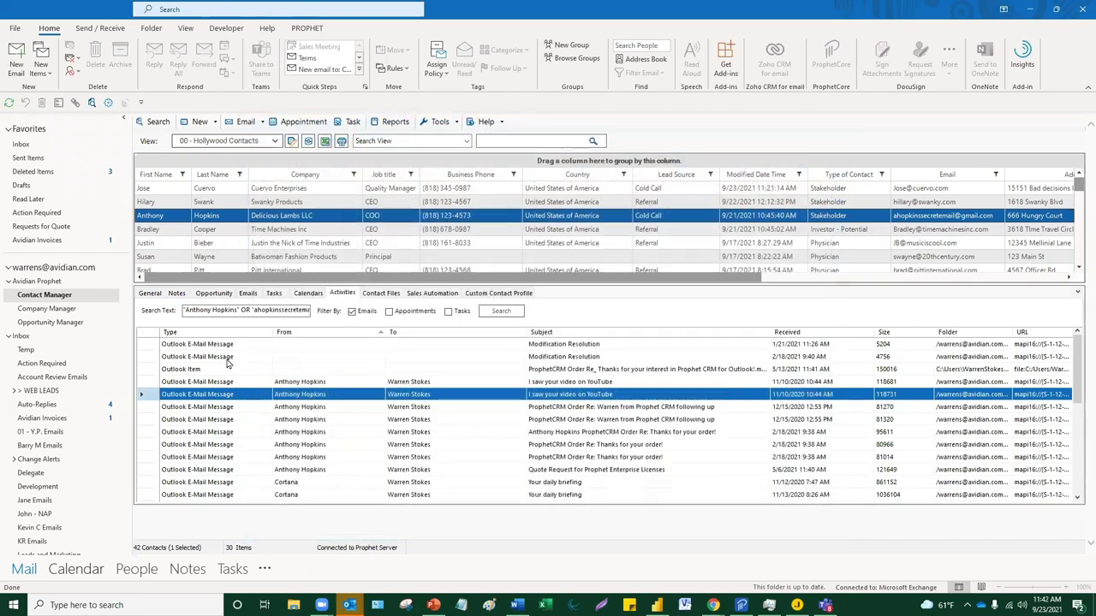
Add a tracked note without text to the Delicious Lambs LLC contact, using tracking type 15 - Cold Call.
{"action": "left_click", "coordinate": [177, 292]}
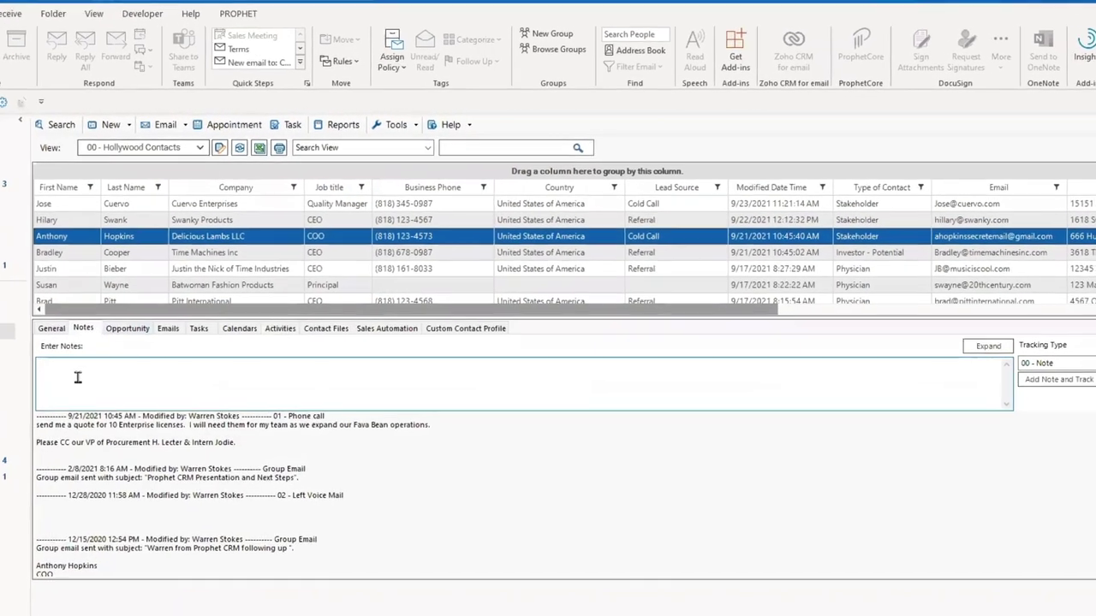
{"action": "left_click", "coordinate": [77, 377]}
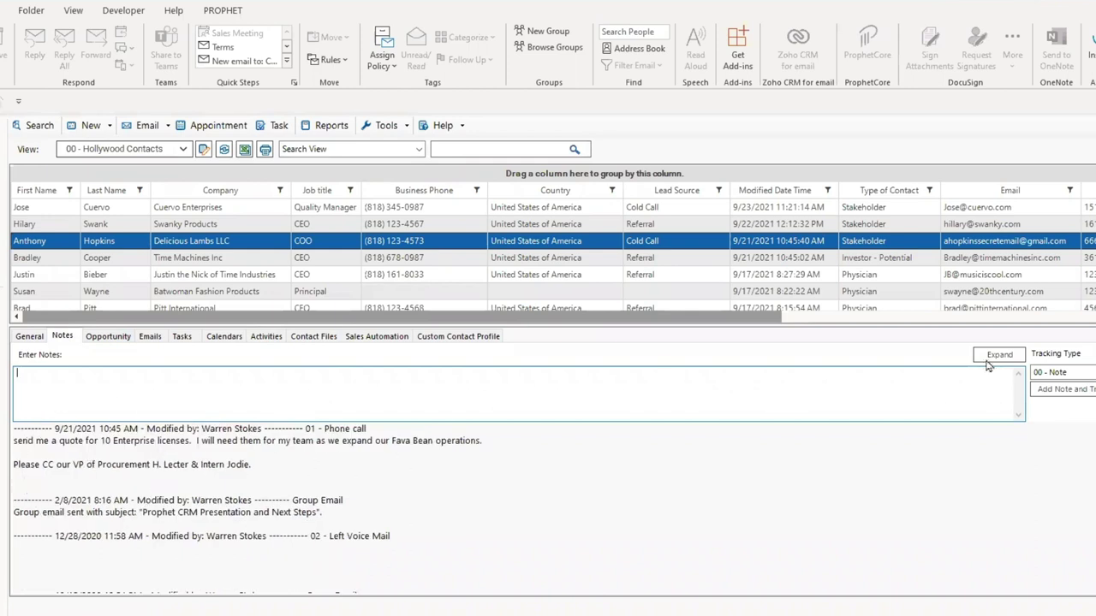
{"action": "left_click", "coordinate": [1061, 372]}
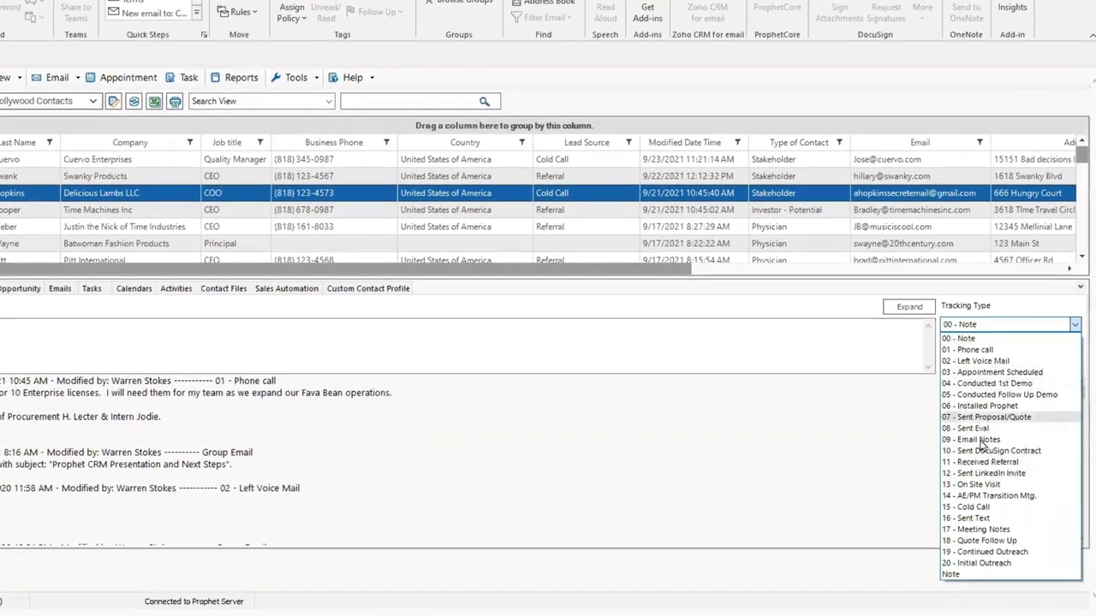
{"action": "left_click", "coordinate": [981, 507]}
{"action": "left_click", "coordinate": [977, 342]}
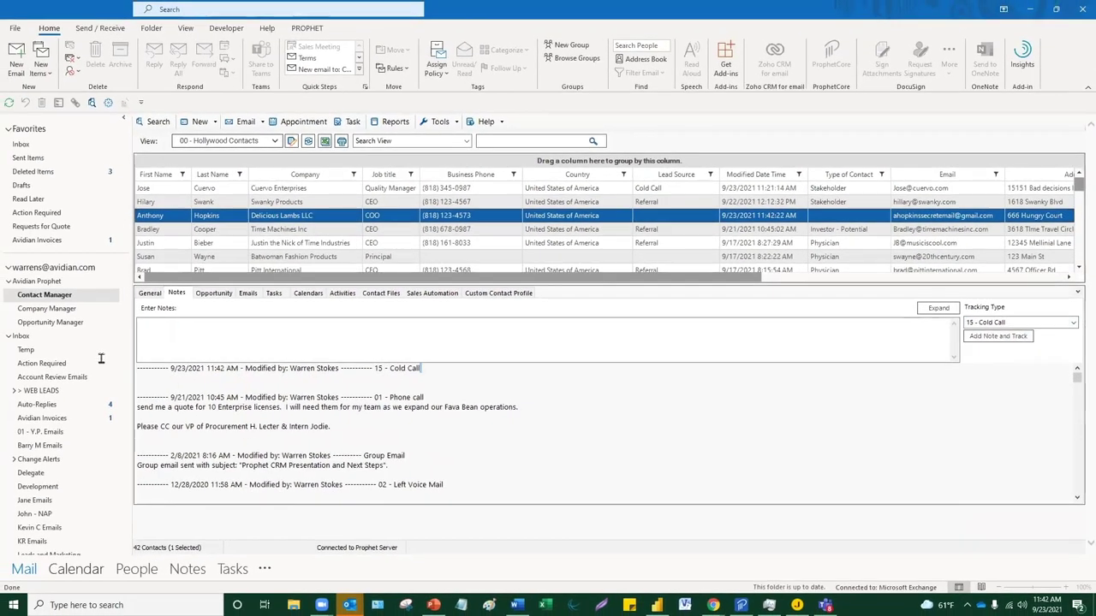
Add another blank tracked note to the Delicious Lambs LLC contact with tracking type 02 - Left Voice Mail.
{"action": "triple_click", "coordinate": [423, 370]}
{"action": "left_click", "coordinate": [245, 342]}
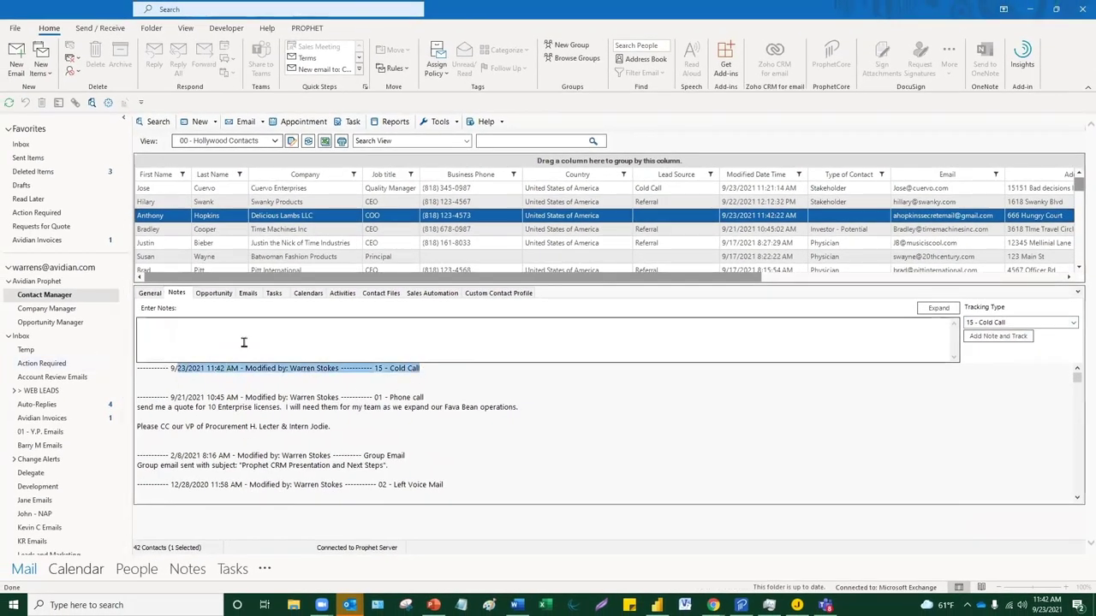
{"action": "left_click", "coordinate": [986, 320]}
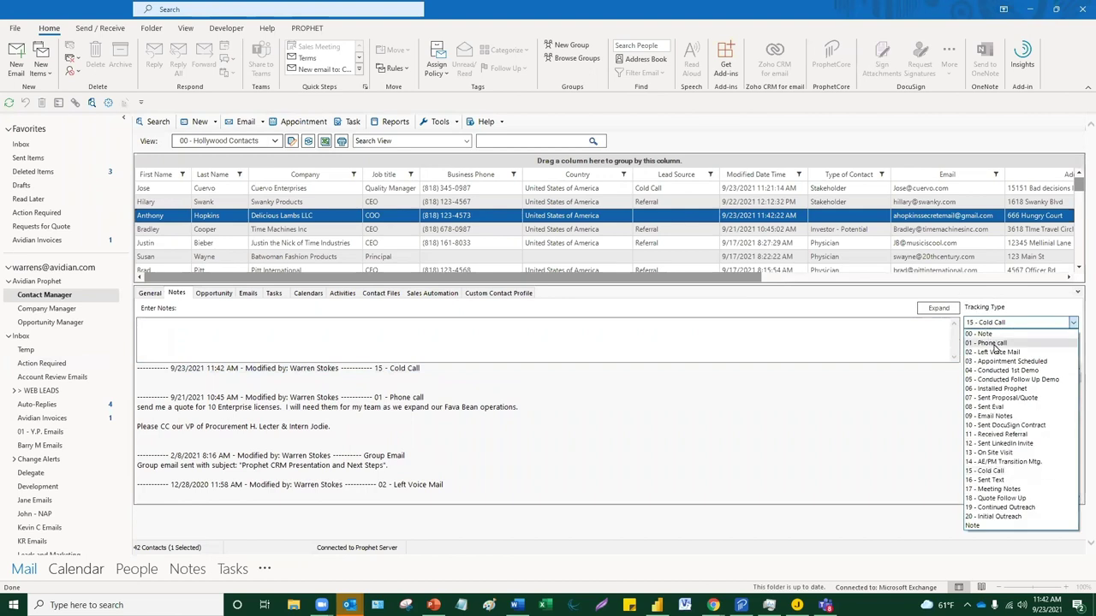
{"action": "left_click", "coordinate": [994, 340]}
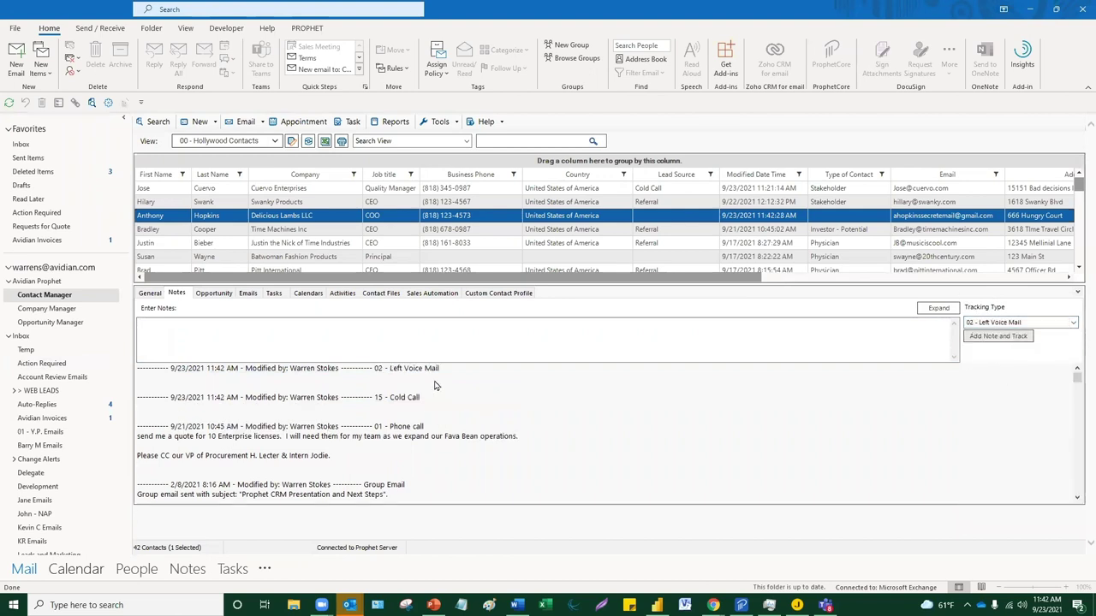
{"action": "left_click", "coordinate": [233, 343]}
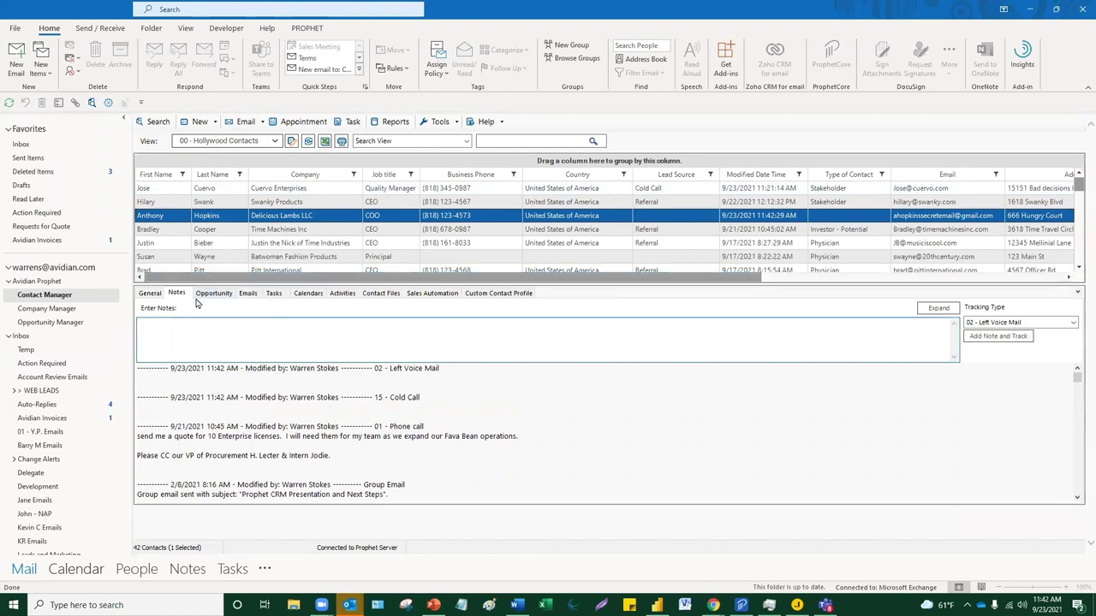
Select the six contacts from Cuervo Enterprises through Batwoman Fashion Products and start a group email to them.
{"action": "left_click", "coordinate": [216, 189]}
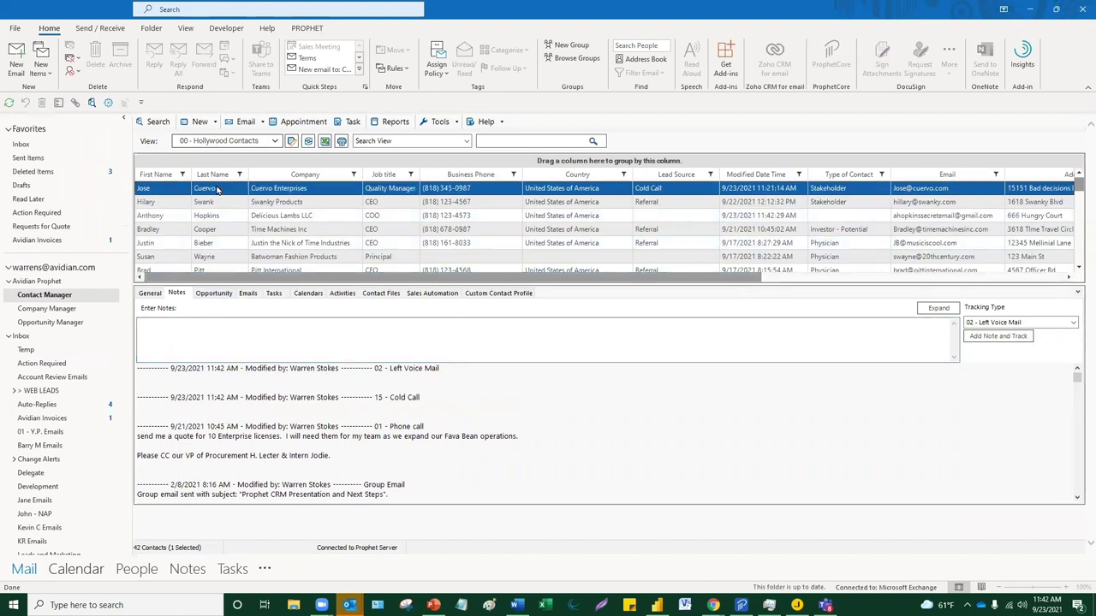
{"action": "left_click", "coordinate": [215, 202], "text": "shift"}
{"action": "left_click", "coordinate": [214, 215], "text": "shift"}
{"action": "left_click", "coordinate": [207, 233], "text": "shift"}
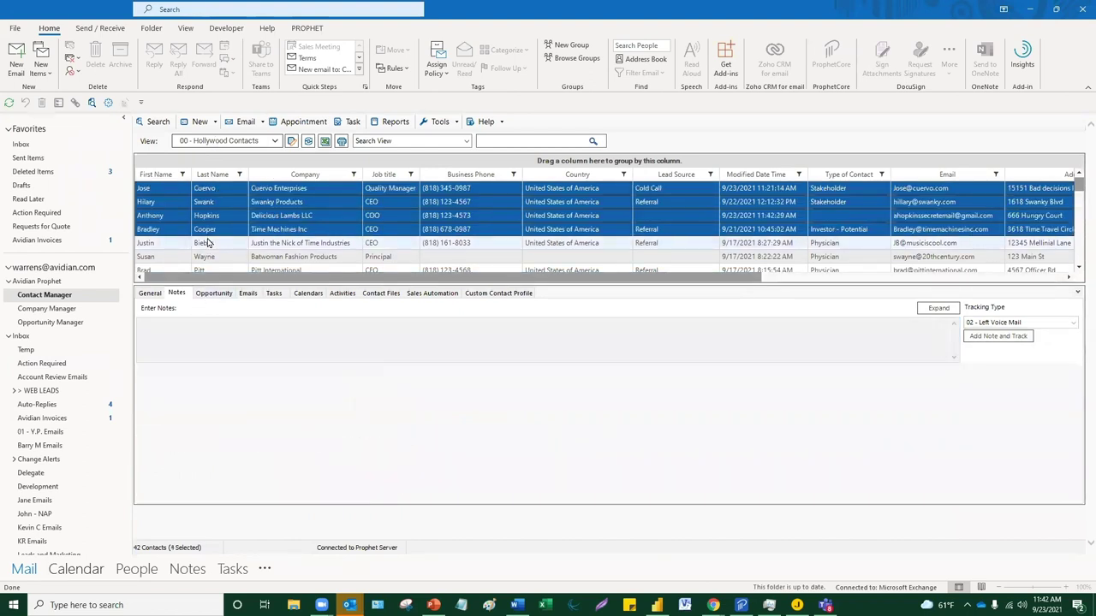
{"action": "left_click", "coordinate": [203, 245], "text": "shift"}
{"action": "left_click", "coordinate": [206, 258], "text": "shift"}
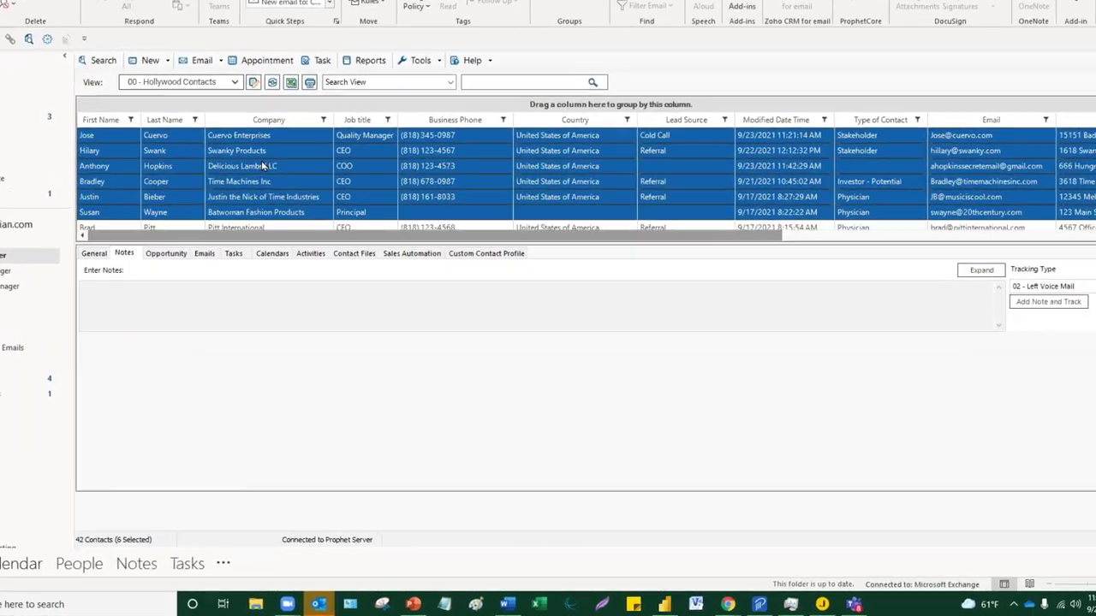
{"action": "right_click", "coordinate": [300, 216]}
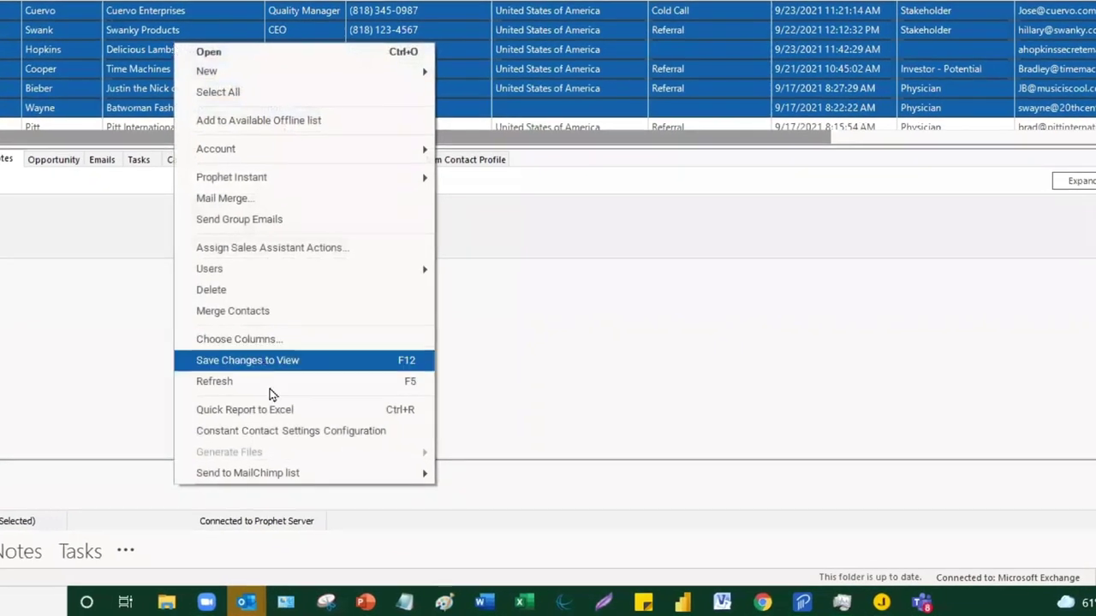
{"action": "mouse_move", "coordinate": [285, 472]}
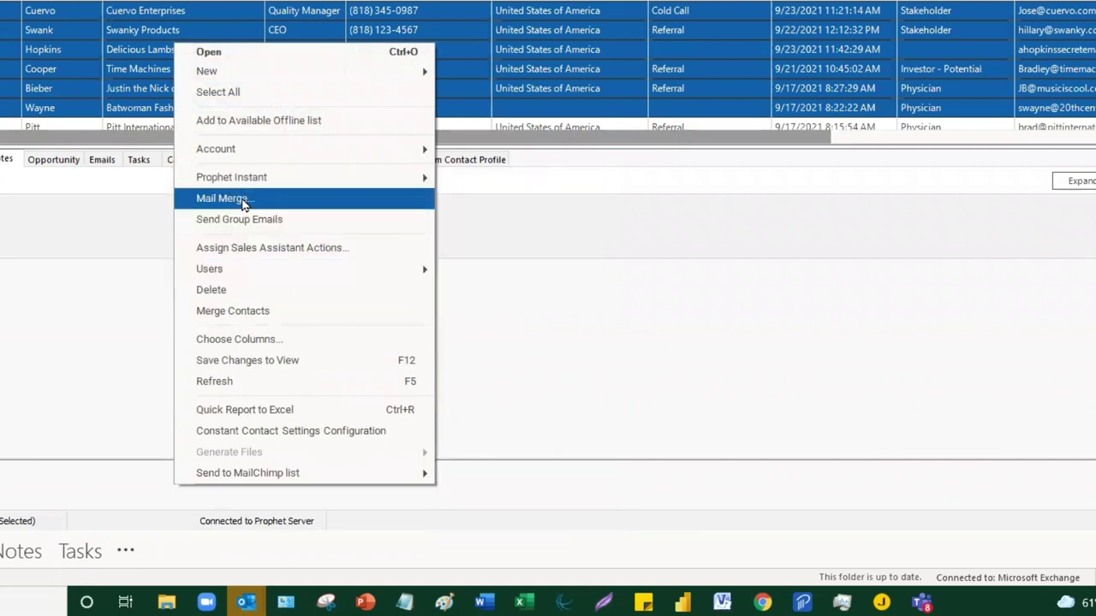
{"action": "left_click", "coordinate": [272, 221]}
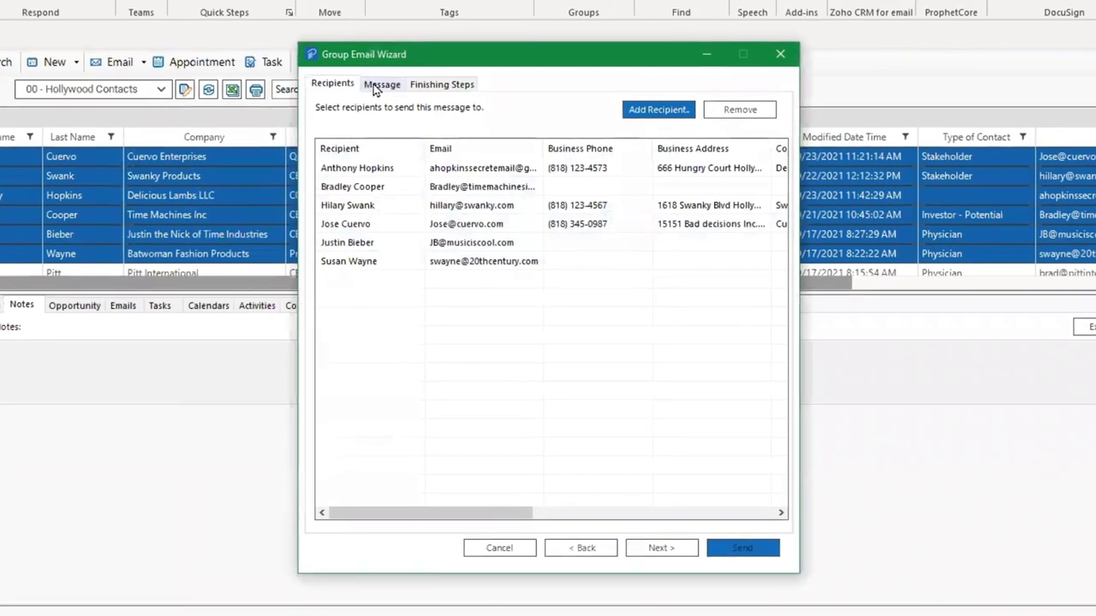
Include the Hello (FirstName) salutation in the group email, set its importance to High, and create the message.
{"action": "left_click", "coordinate": [374, 86]}
{"action": "left_click", "coordinate": [442, 84]}
{"action": "left_click", "coordinate": [325, 145]}
{"action": "left_click", "coordinate": [359, 171]}
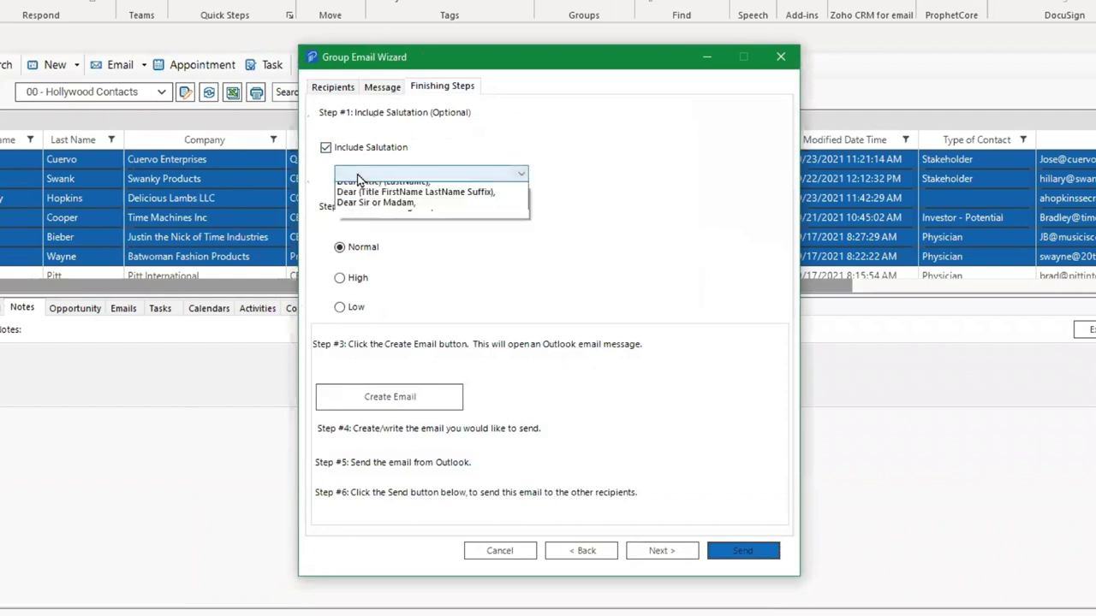
{"action": "left_click", "coordinate": [368, 208]}
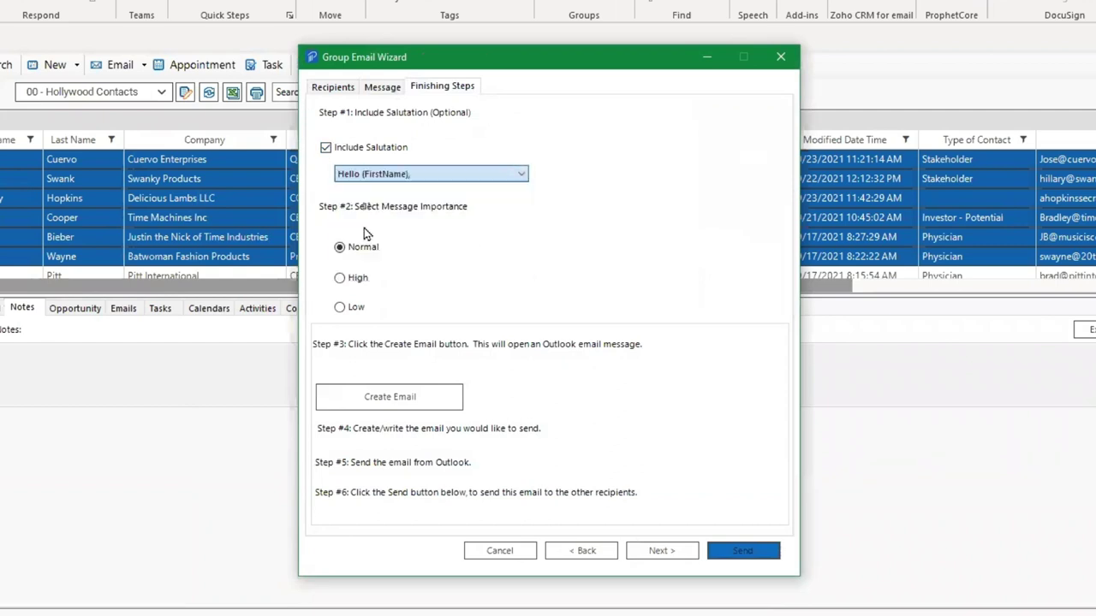
{"action": "left_click", "coordinate": [339, 278]}
{"action": "left_click", "coordinate": [394, 396]}
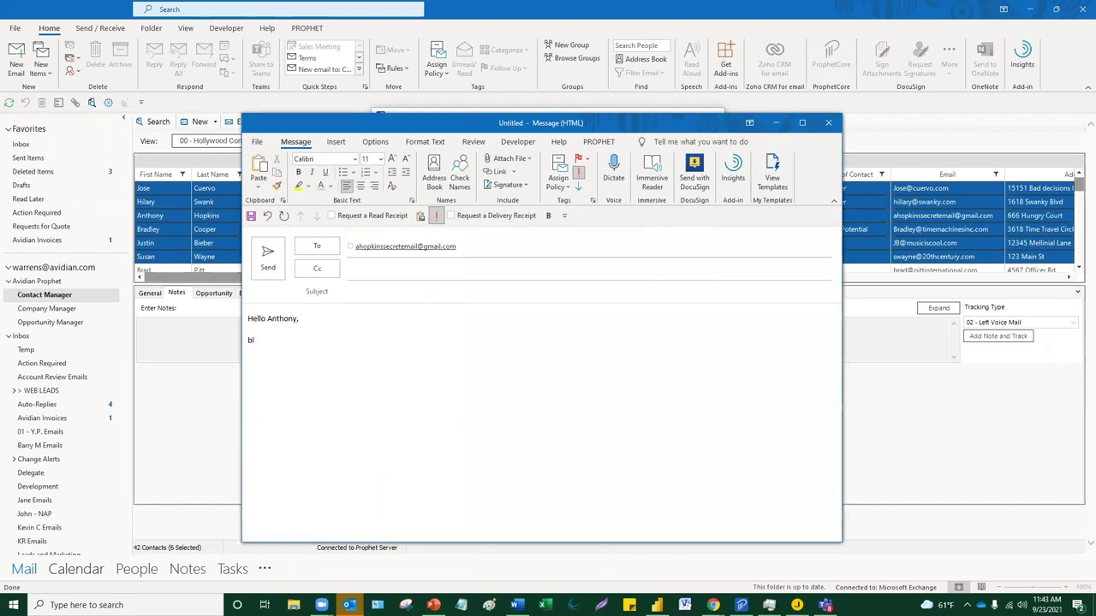
Insert the saved "To refresh your memory" Prophet text into the email body and add the Avidian Technologies signature below it.
{"action": "type", "text": "r"}
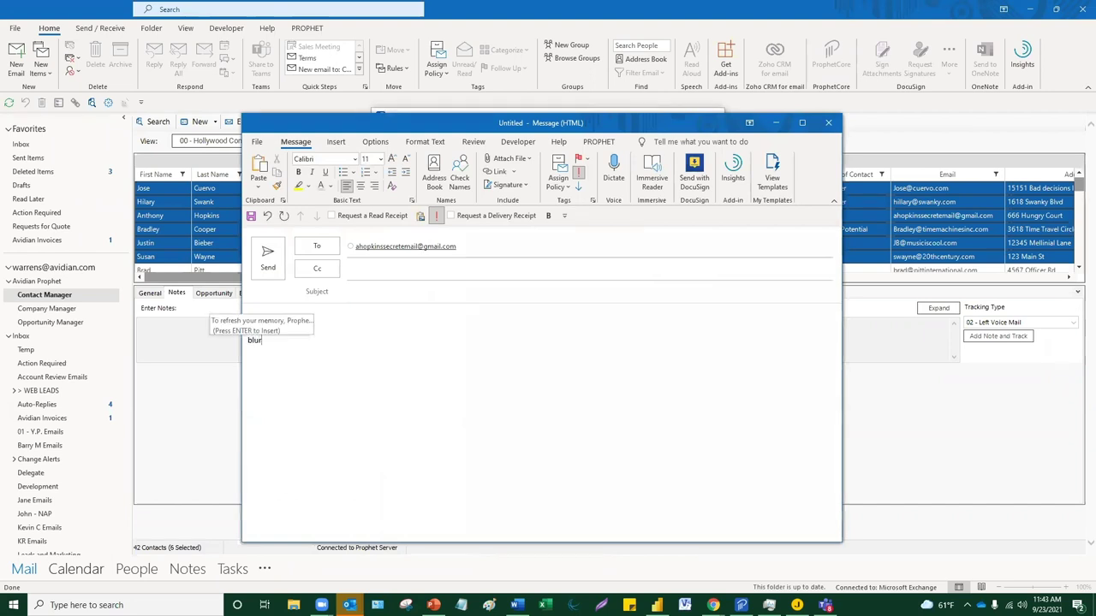
{"action": "key", "text": "Return"}
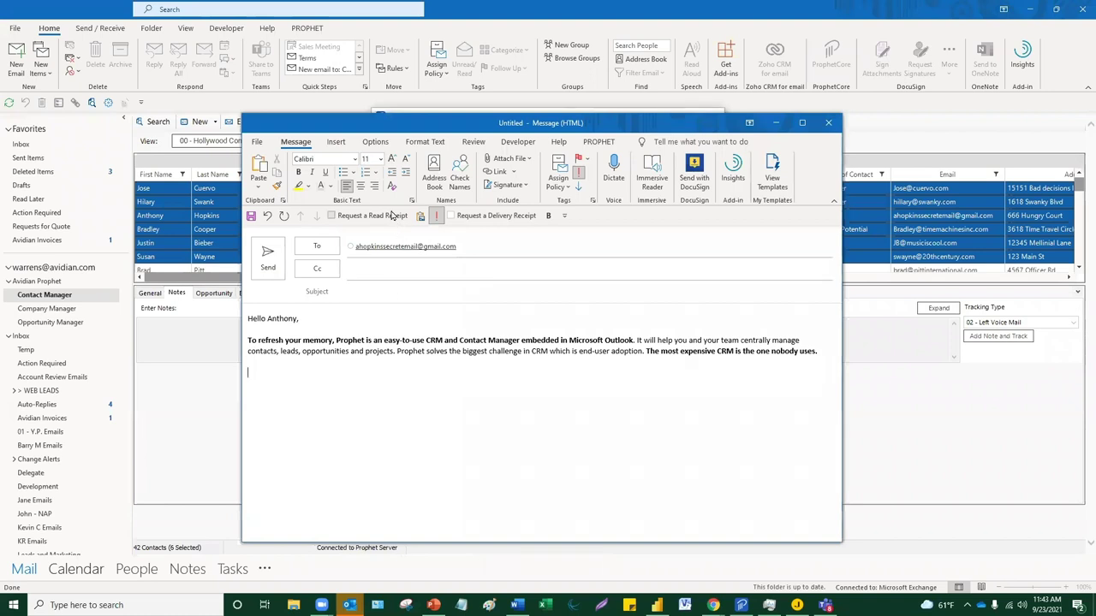
{"action": "left_click", "coordinate": [336, 141]}
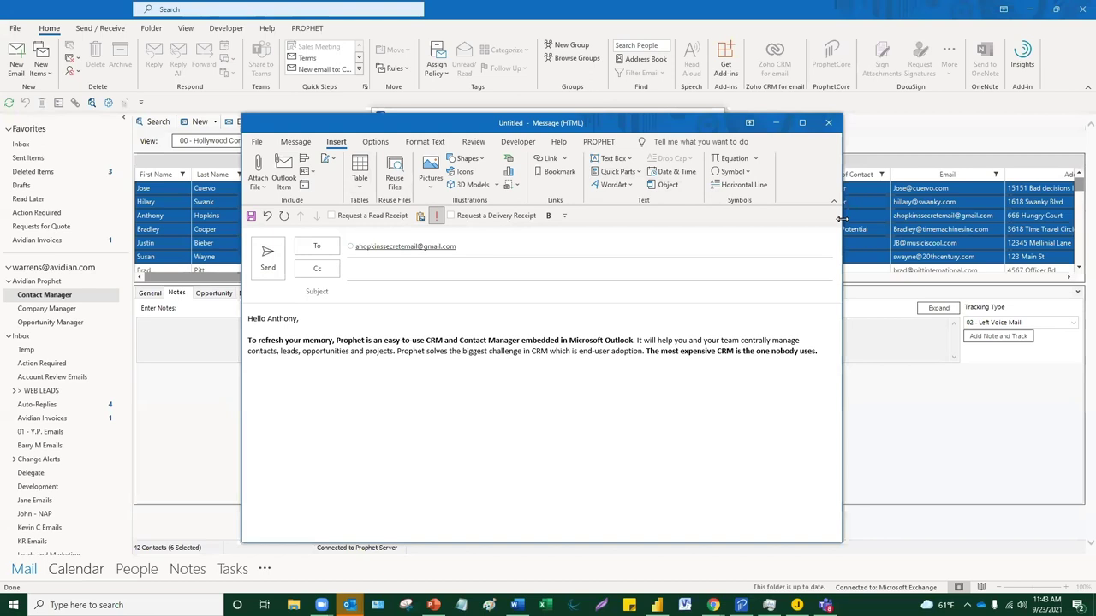
{"action": "left_click_drag", "start_coordinate": [842, 220], "coordinate": [920, 219]}
{"action": "left_click", "coordinate": [394, 178]}
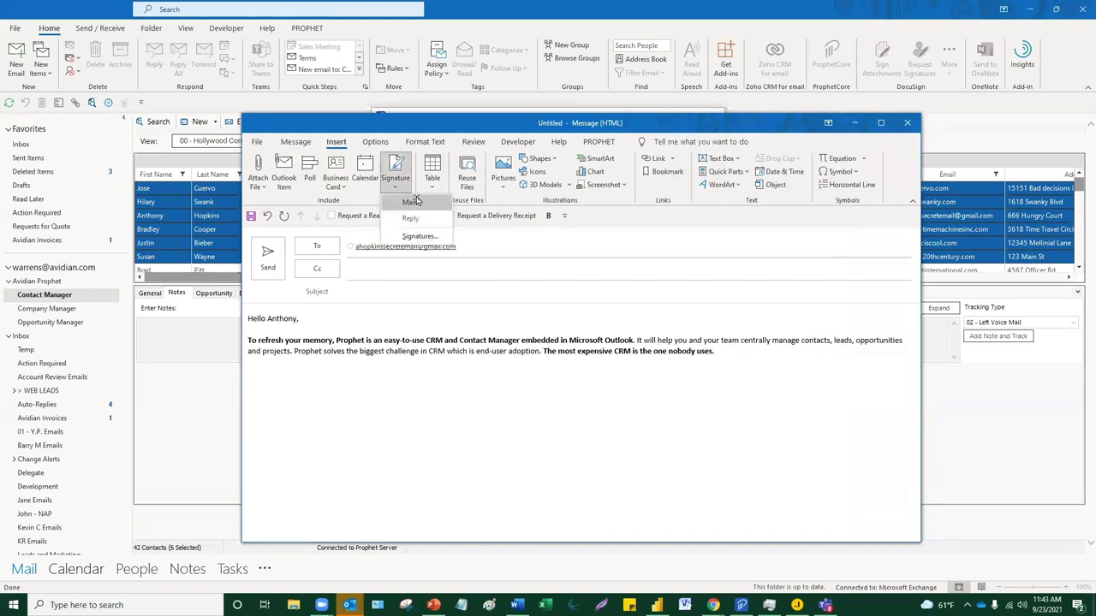
{"action": "left_click", "coordinate": [411, 201]}
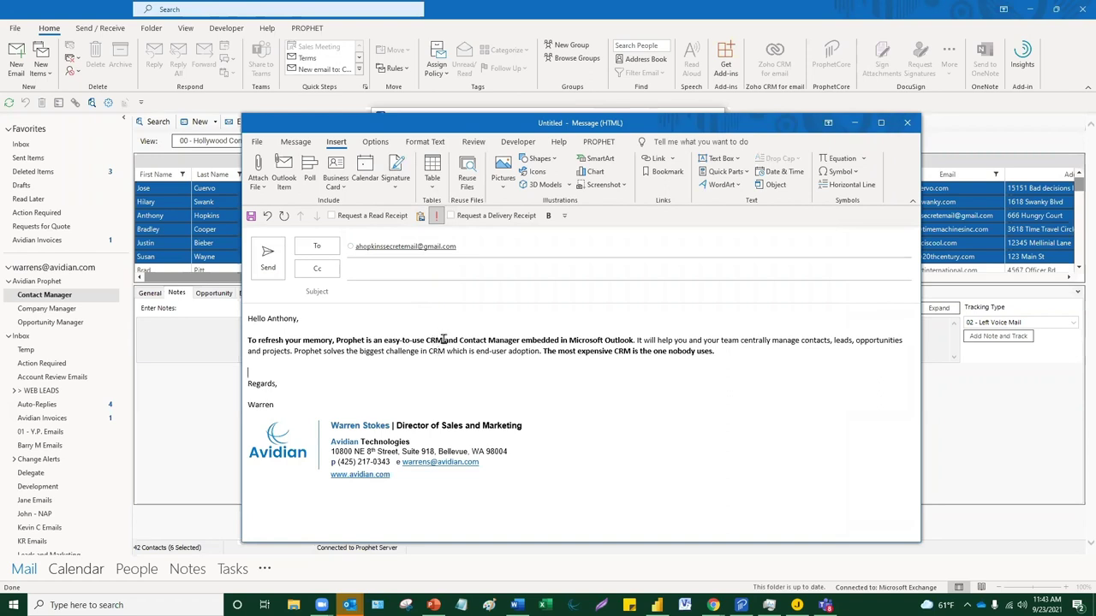
Copy "Prophet is an easy-to-use CRM and Contact Manager embedded in Microsoft Outlook" from the email body into the subject.
{"action": "left_click_drag", "start_coordinate": [443, 340], "coordinate": [252, 340]}
{"action": "left_click", "coordinate": [347, 351]}
{"action": "left_click_drag", "start_coordinate": [634, 339], "coordinate": [351, 342]}
{"action": "key", "text": "ctrl+c"}
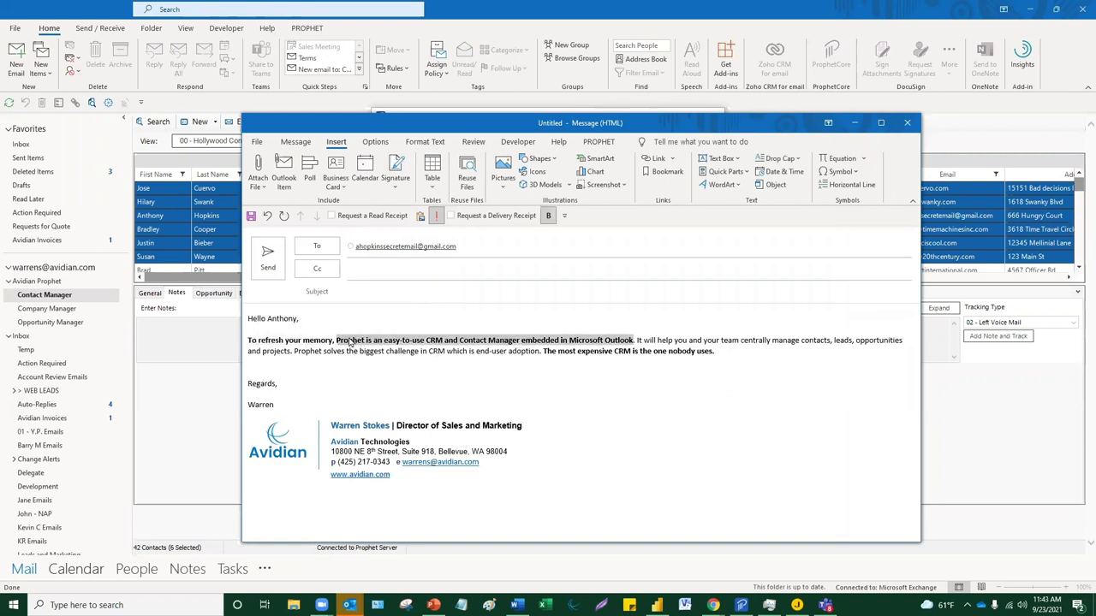
{"action": "left_click", "coordinate": [366, 296]}
{"action": "key", "text": "ctrl+v"}
{"action": "left_click", "coordinate": [383, 350]}
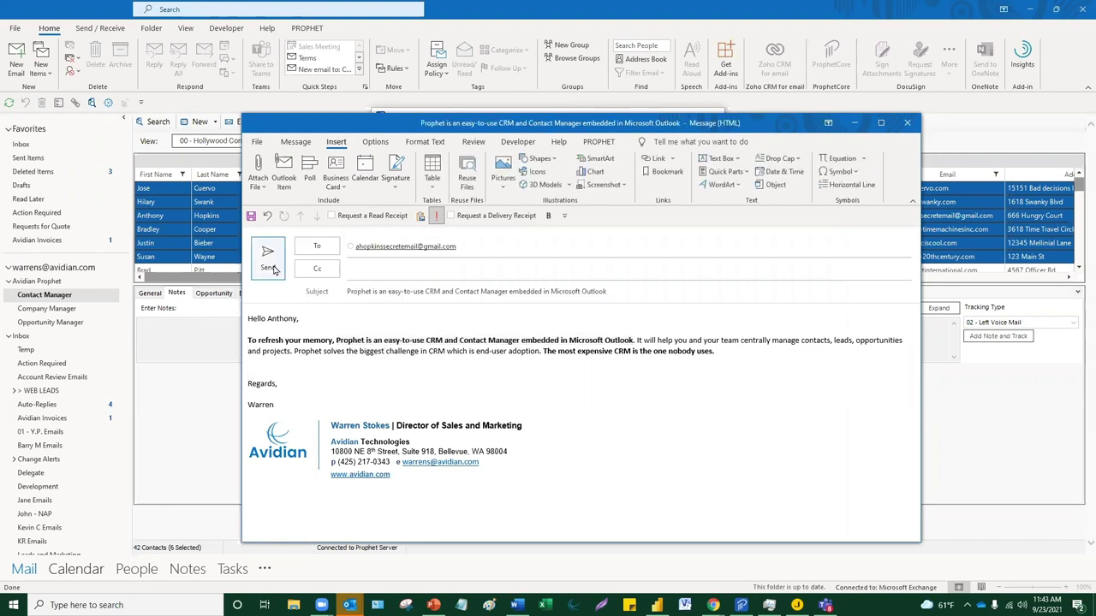
Discard the group email without saving its changes and close the Group Email Wizard.
{"action": "left_click", "coordinate": [906, 123]}
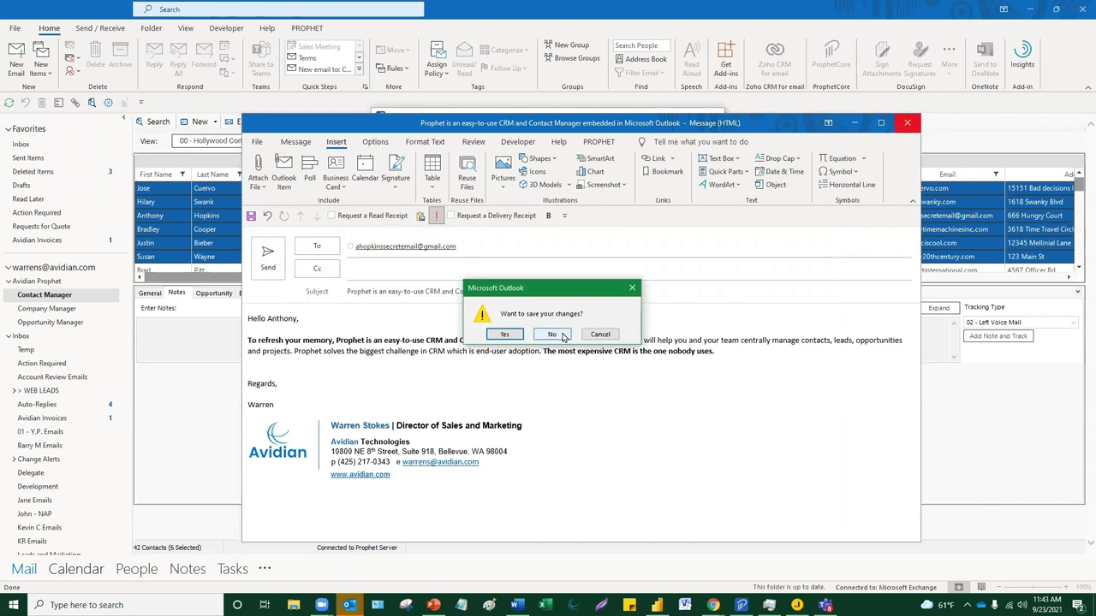
{"action": "left_click", "coordinate": [553, 335]}
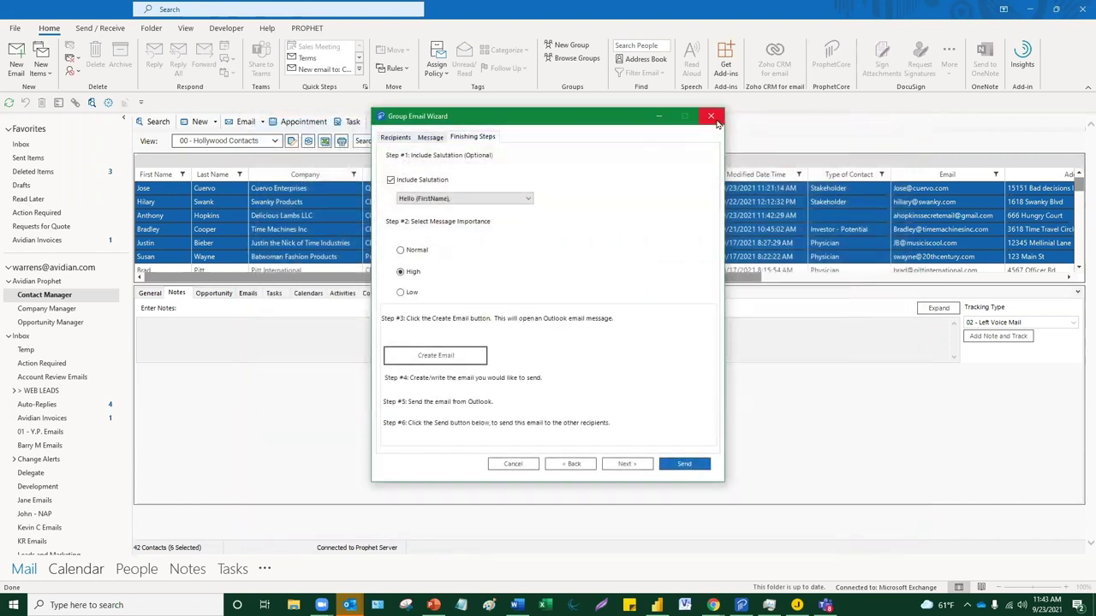
{"action": "left_click", "coordinate": [710, 117]}
Show the Other messages in the Inbox and read the ZoomInfo Saved Search Alert for Mfg Industrial Machinery Equipment 10M.
{"action": "left_click", "coordinate": [24, 144]}
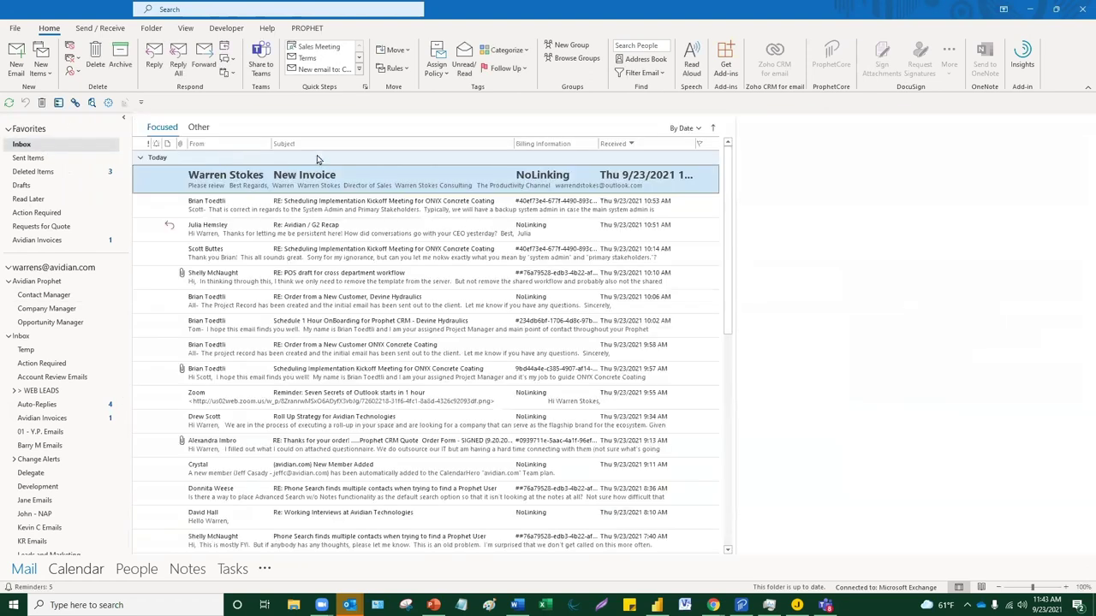
{"action": "left_click", "coordinate": [198, 126]}
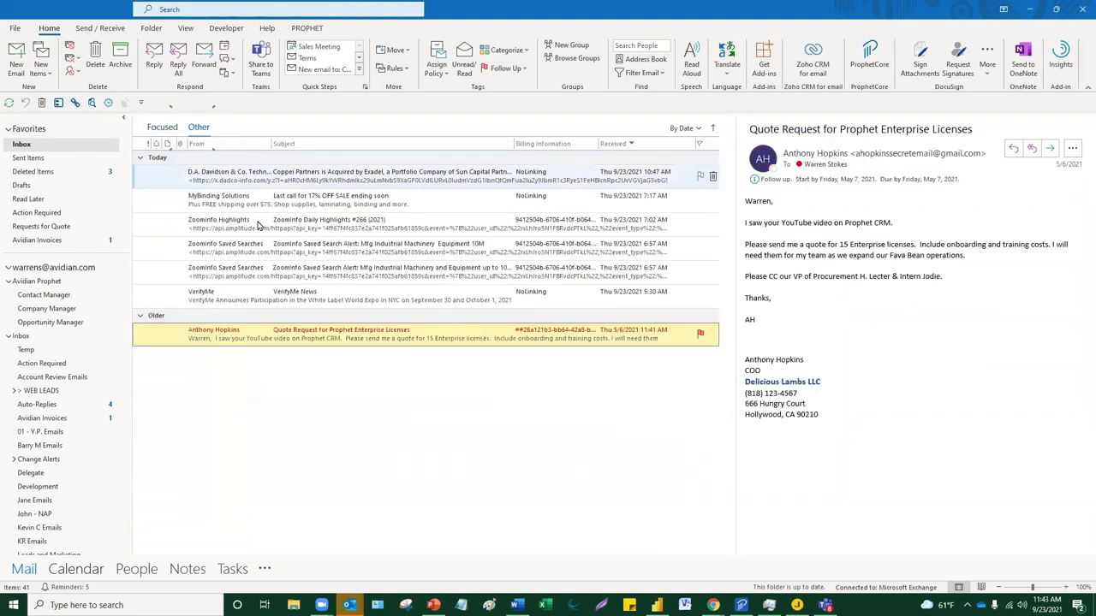
{"action": "left_click", "coordinate": [264, 246]}
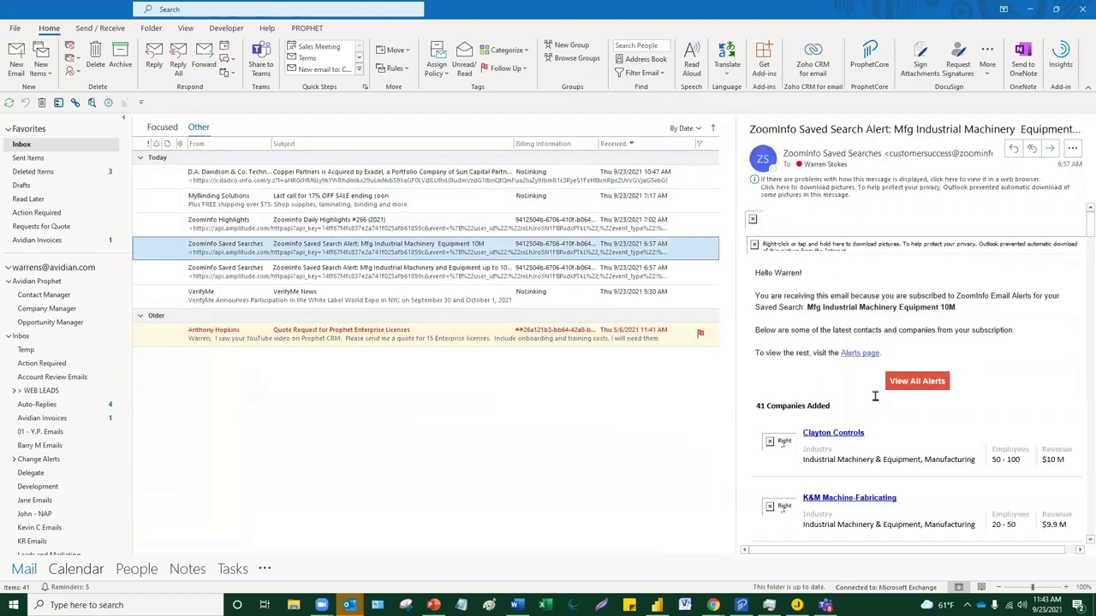
{"action": "scroll", "coordinate": [872, 374], "scroll_direction": "down", "scroll_amount": 1}
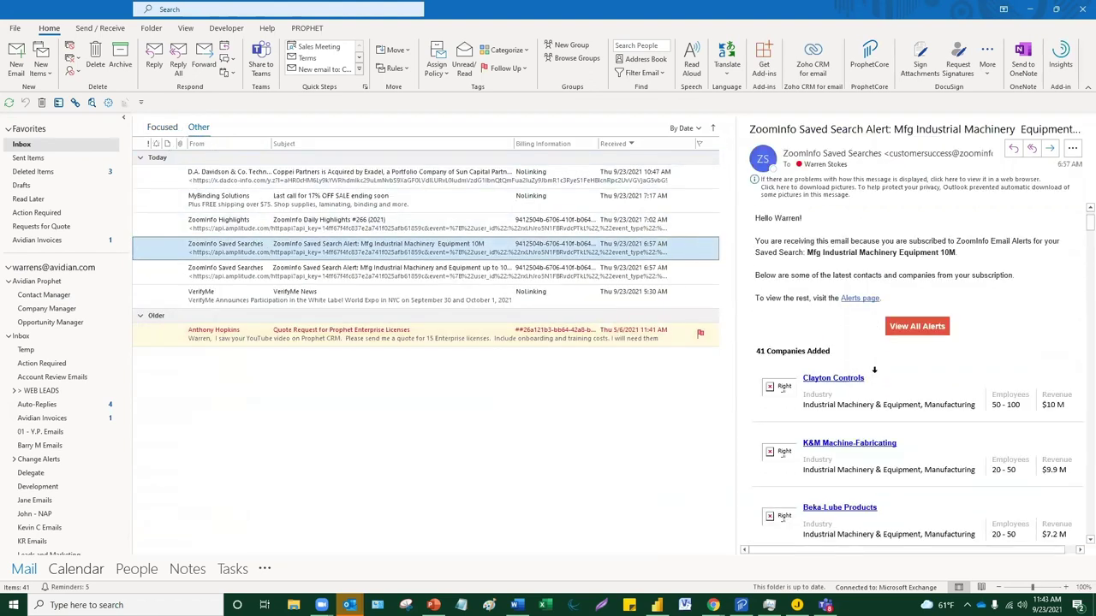
{"action": "scroll", "coordinate": [873, 370], "scroll_direction": "up", "scroll_amount": 1}
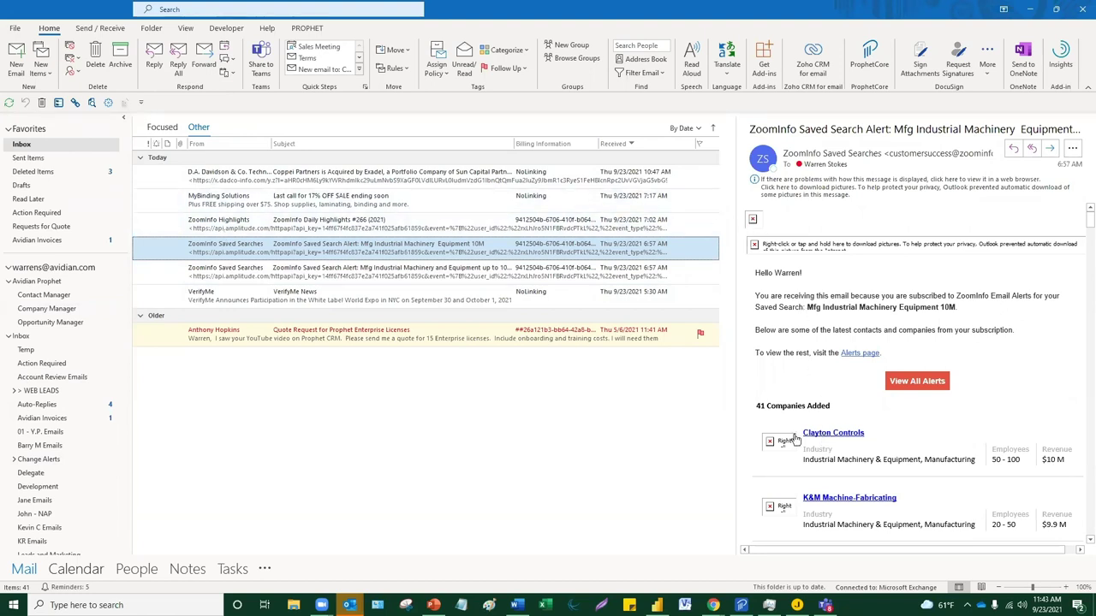
Preview several invitations in the WEBINAR INVITES folder under Sent Items, open one in its own window, and close it.
{"action": "scroll", "coordinate": [36, 428], "scroll_direction": "down", "scroll_amount": 3}
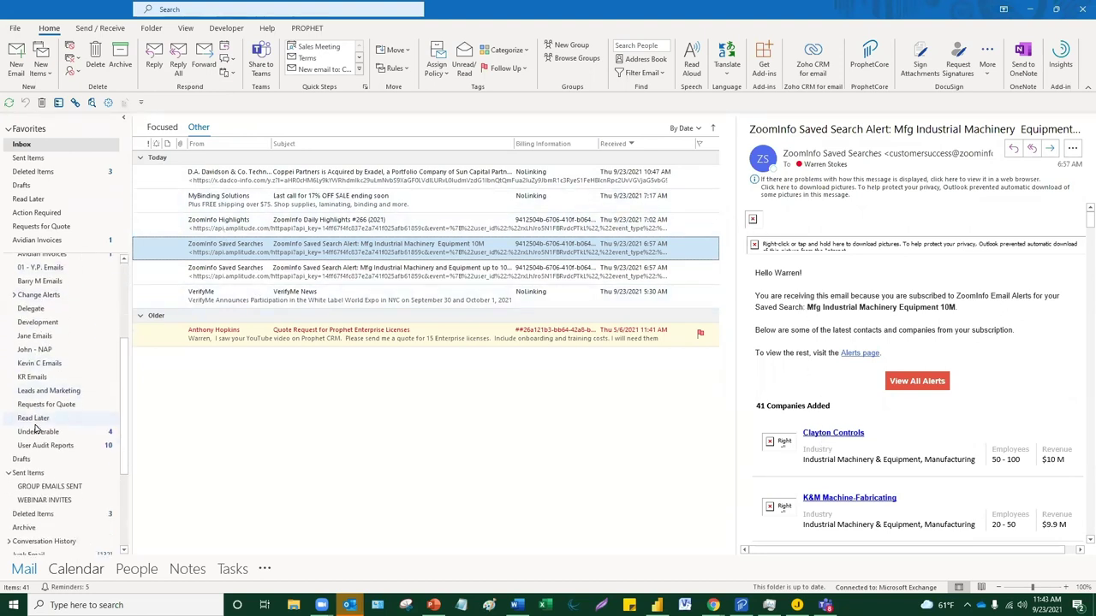
{"action": "scroll", "coordinate": [36, 428], "scroll_direction": "down", "scroll_amount": 2}
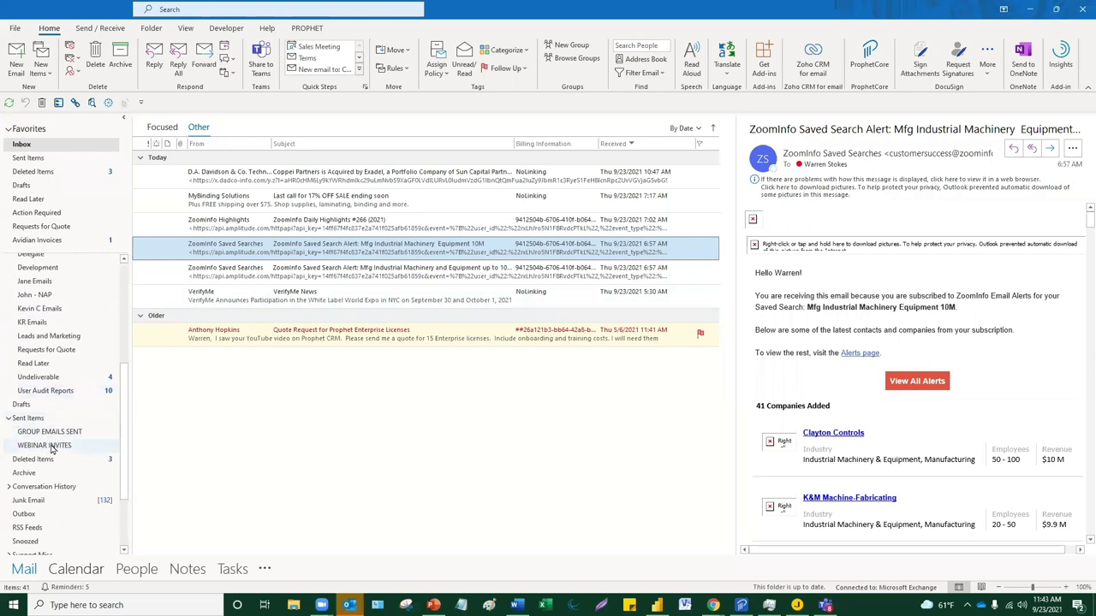
{"action": "left_click", "coordinate": [51, 446]}
{"action": "left_click", "coordinate": [323, 223]}
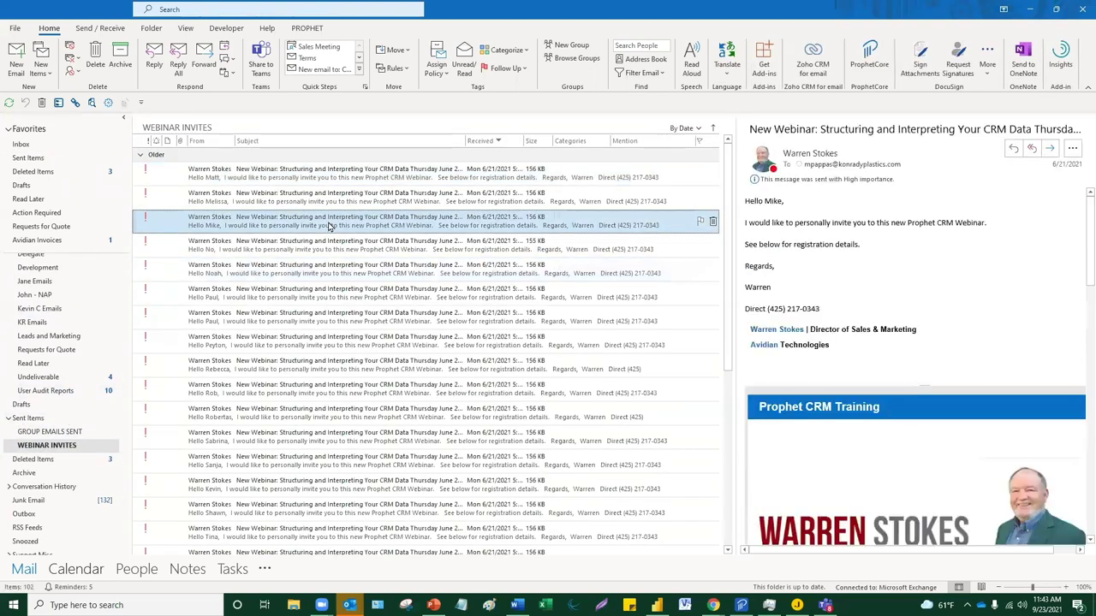
{"action": "left_click", "coordinate": [359, 247]}
{"action": "left_click", "coordinate": [376, 272]}
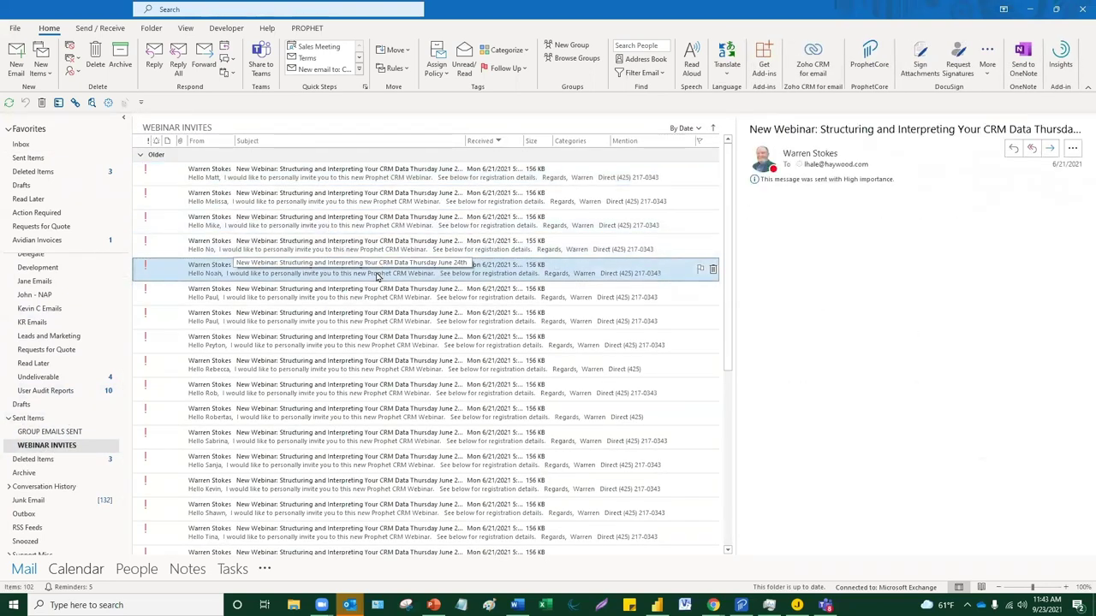
{"action": "left_click", "coordinate": [415, 295]}
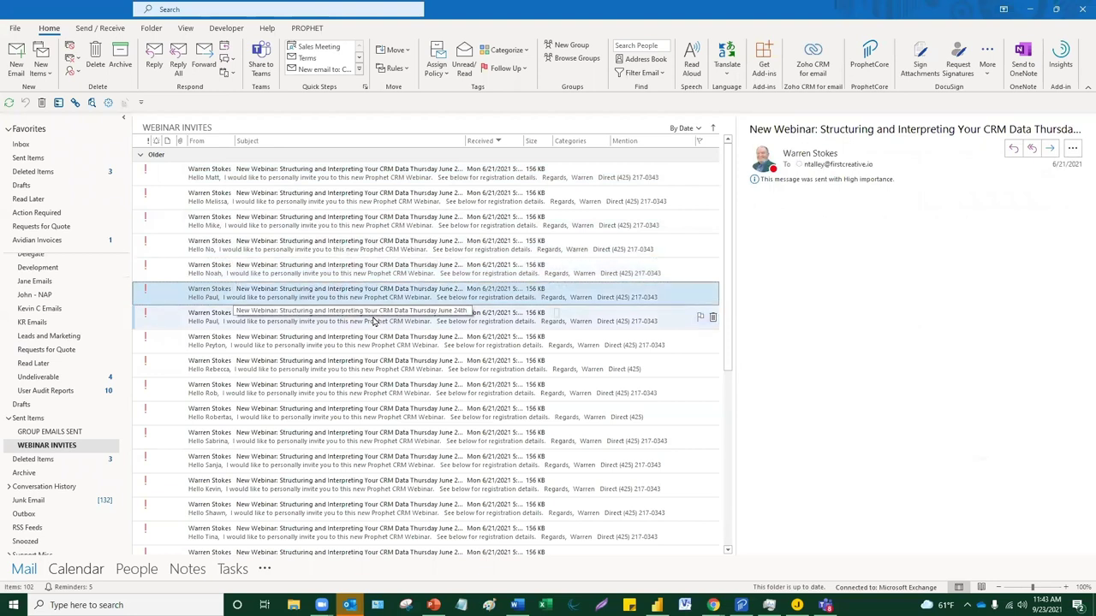
{"action": "double_click", "coordinate": [418, 300]}
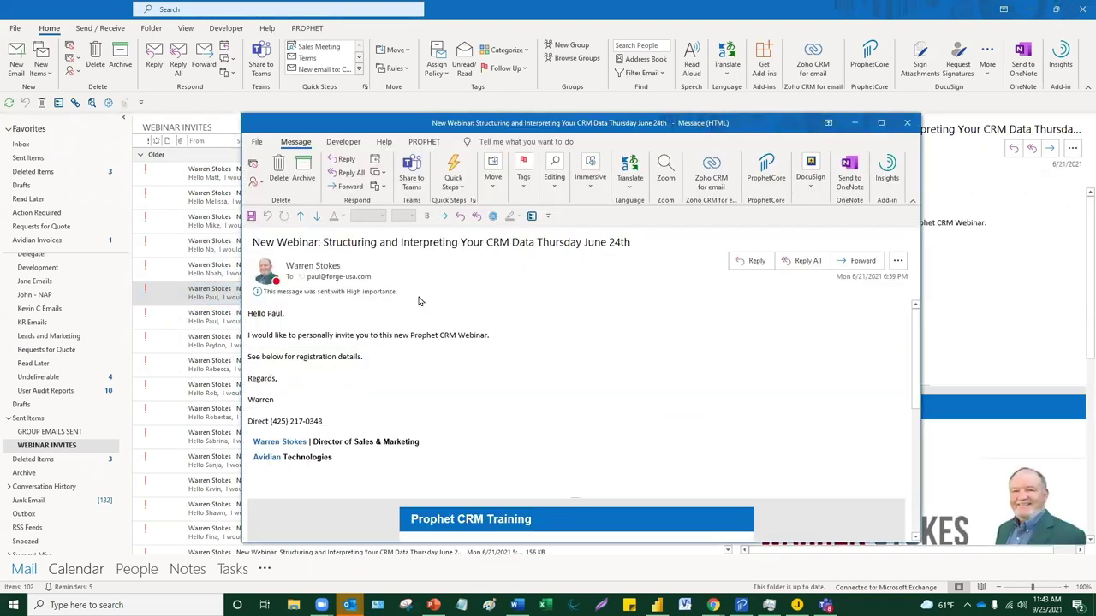
{"action": "left_click", "coordinate": [904, 126]}
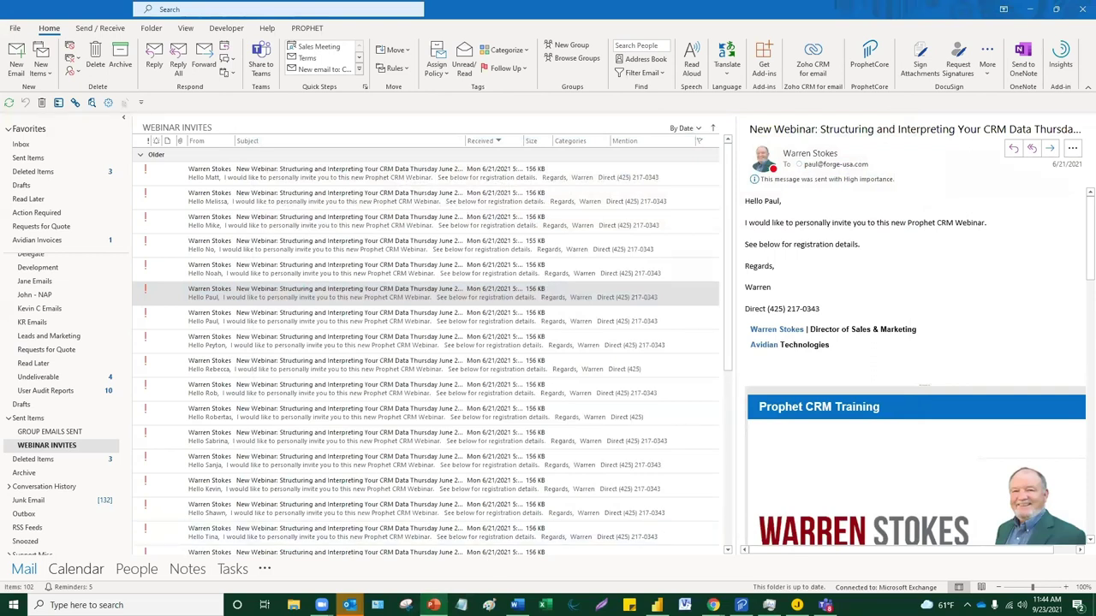
Switch to the PowerPoint presentation Seven Secrets of Outlook - How to Tame Your Inbox, at its Thank You slide.
{"action": "key", "text": "alt+Tab"}
{"action": "left_click", "coordinate": [698, 12]}
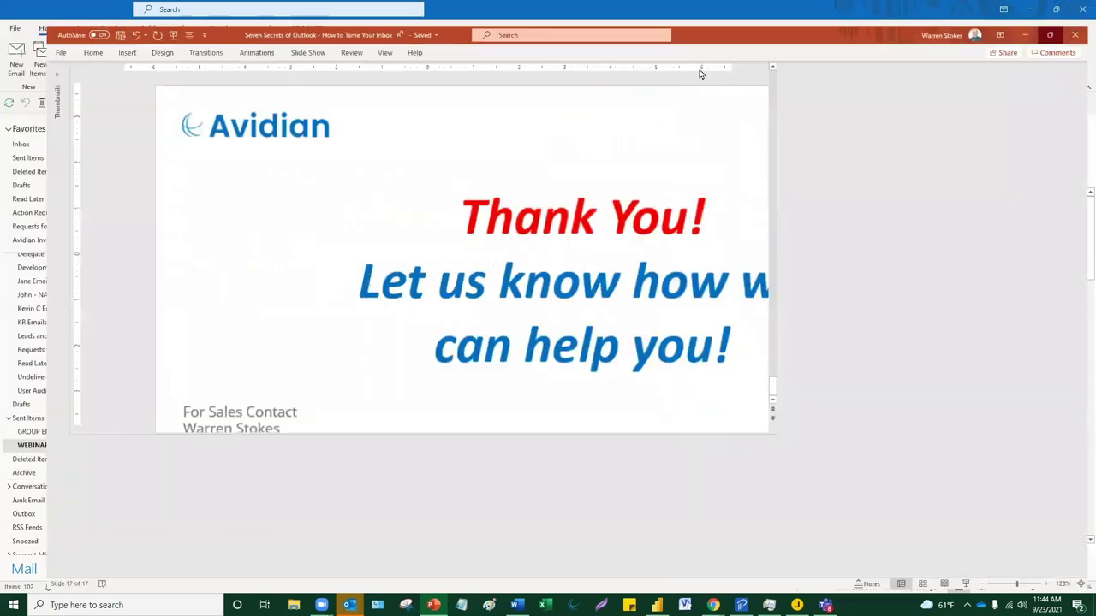